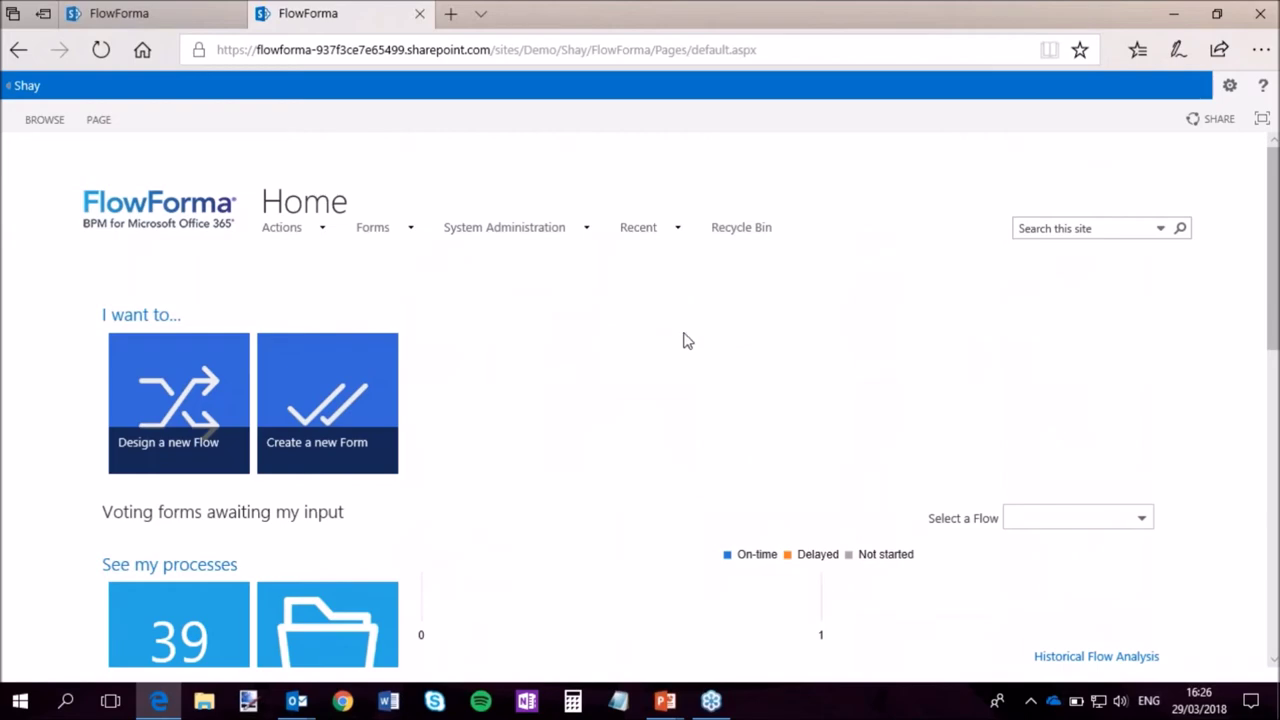
Start a Safety Observation Report from its tile on the home page.
{"action": "scroll", "coordinate": [207, 428], "scroll_direction": "down", "scroll_amount": 5}
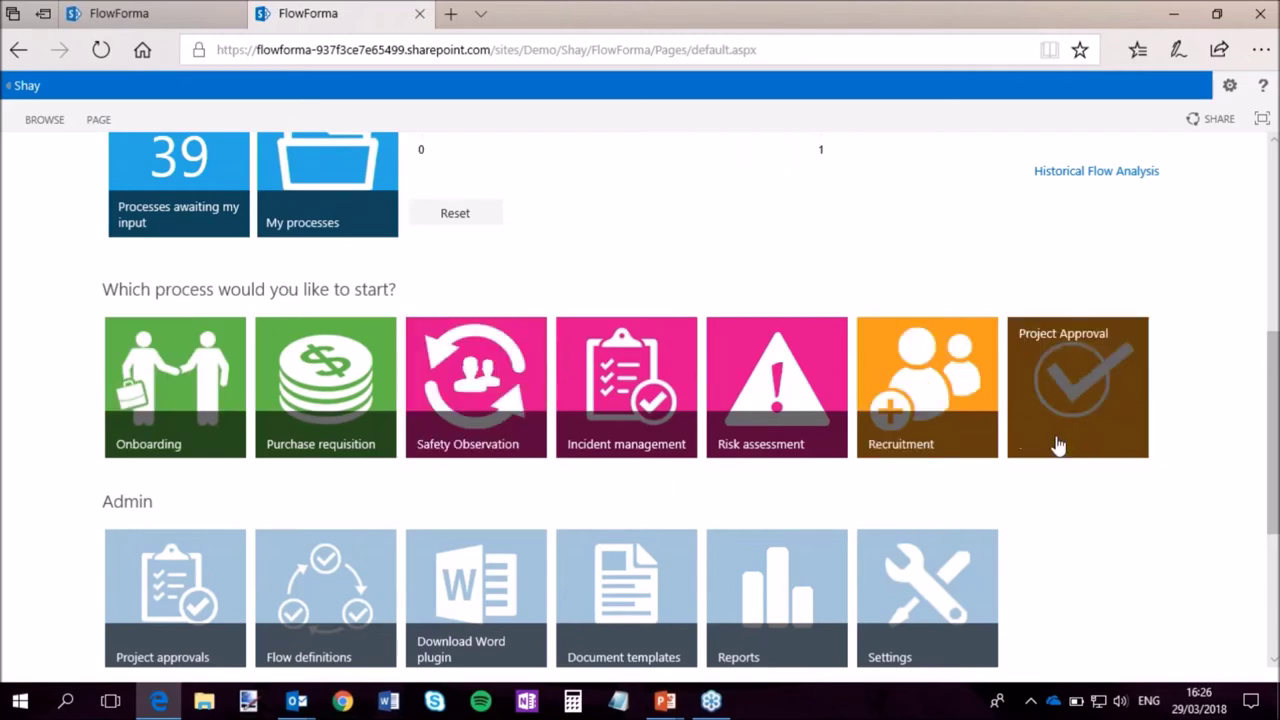
{"action": "left_click_drag", "start_coordinate": [1275, 463], "coordinate": [1275, 487]}
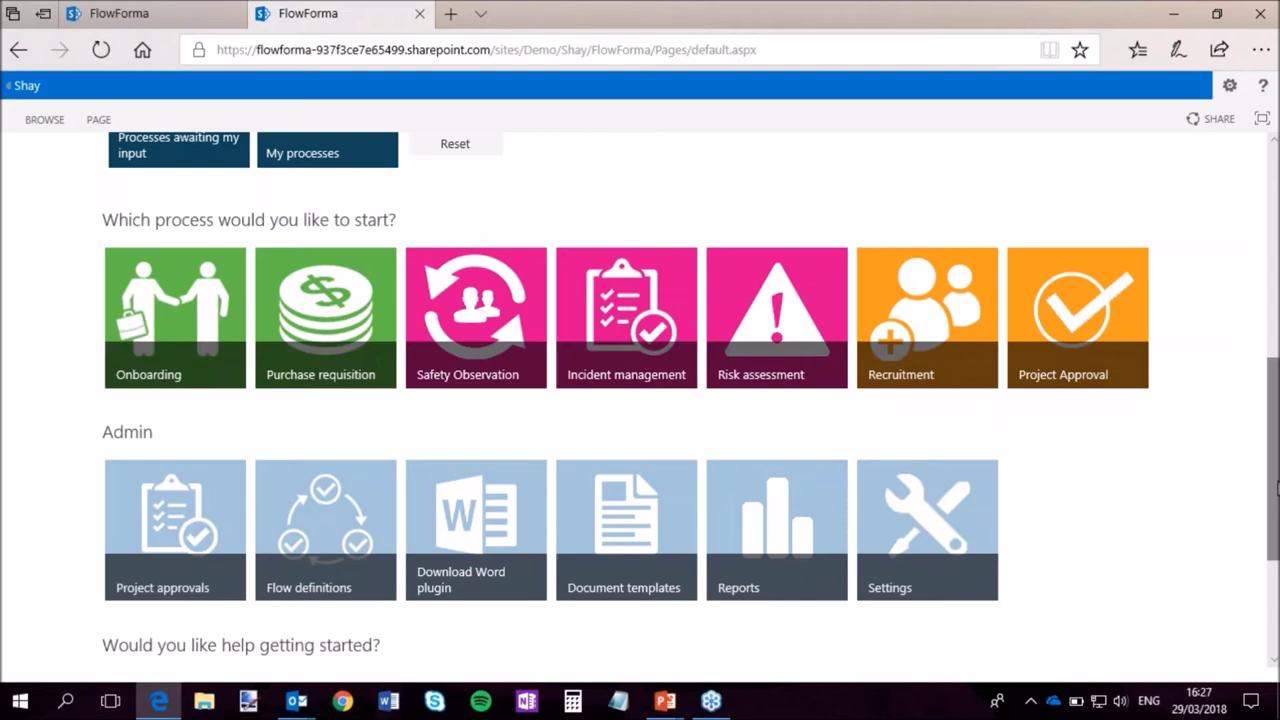
{"action": "scroll", "coordinate": [1276, 487], "scroll_direction": "up", "scroll_amount": 2}
{"action": "scroll", "coordinate": [1262, 540], "scroll_direction": "down", "scroll_amount": 1}
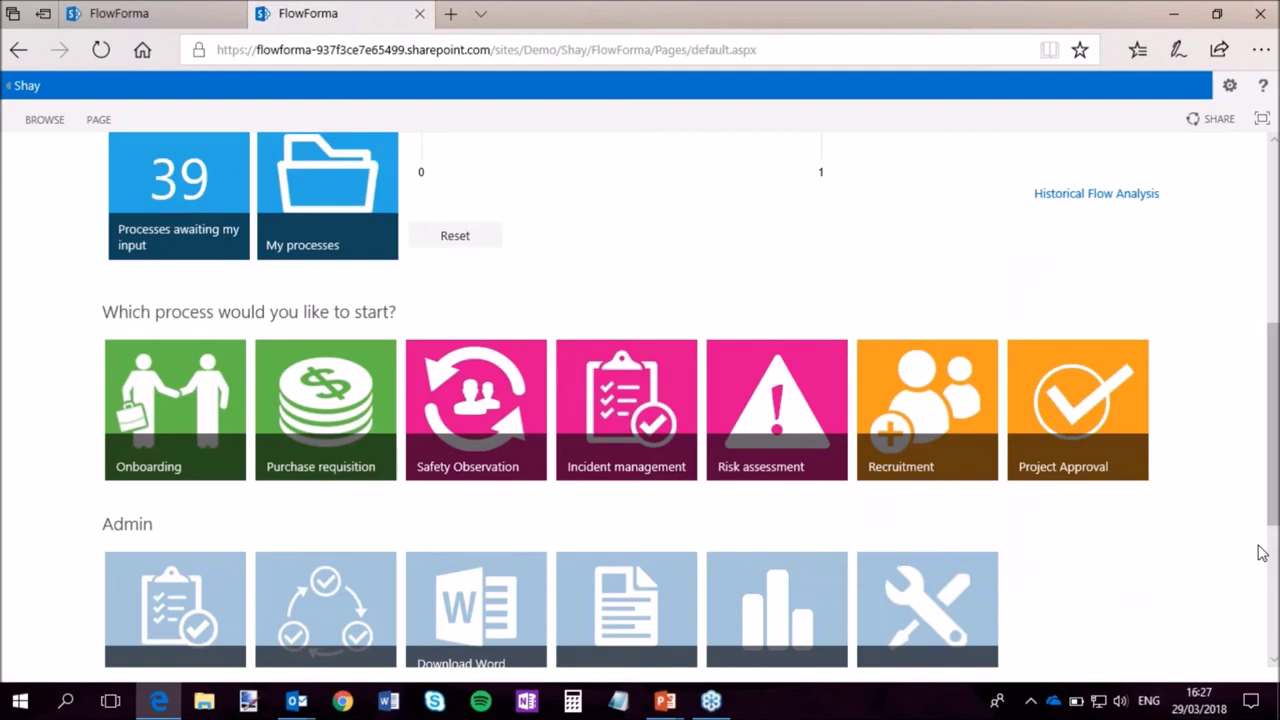
{"action": "scroll", "coordinate": [640, 400], "scroll_direction": "down", "scroll_amount": 1}
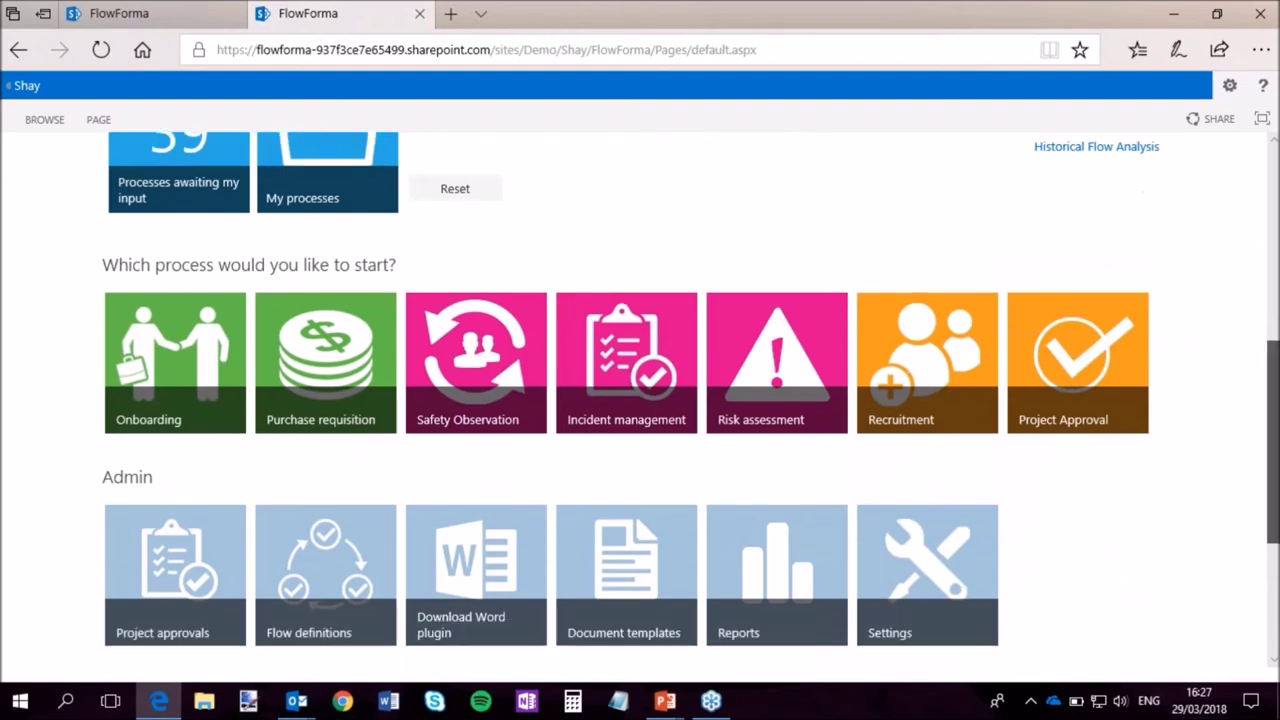
{"action": "left_click", "coordinate": [471, 400]}
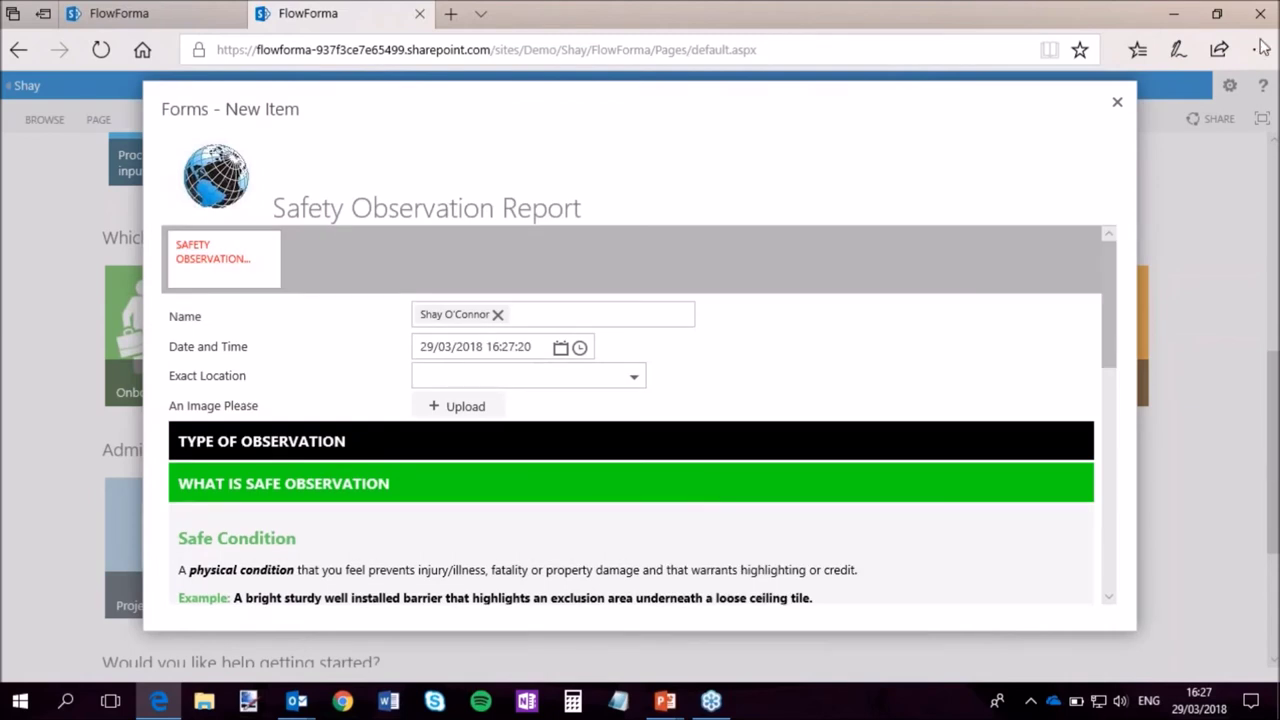
Choose Main Building from the report's Exact Location dropdown.
{"action": "left_click_drag", "start_coordinate": [1114, 331], "coordinate": [1106, 304]}
{"action": "left_click", "coordinate": [636, 381]}
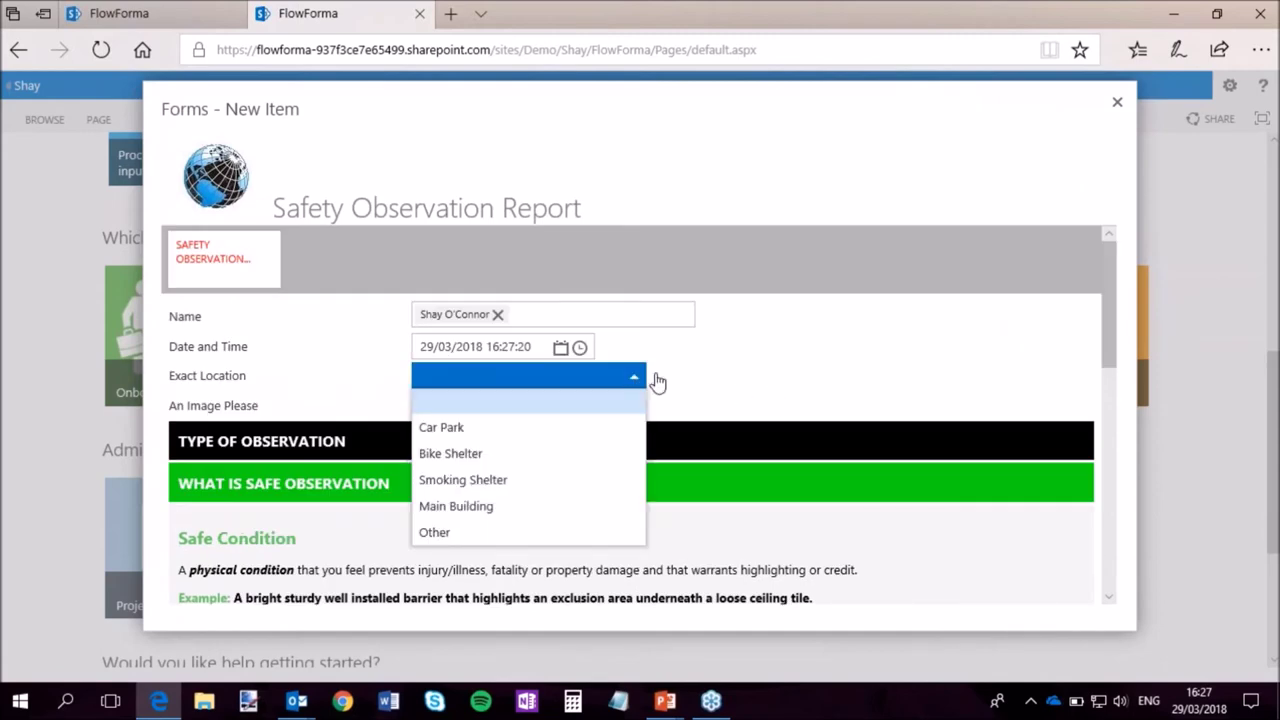
{"action": "left_click", "coordinate": [654, 380]}
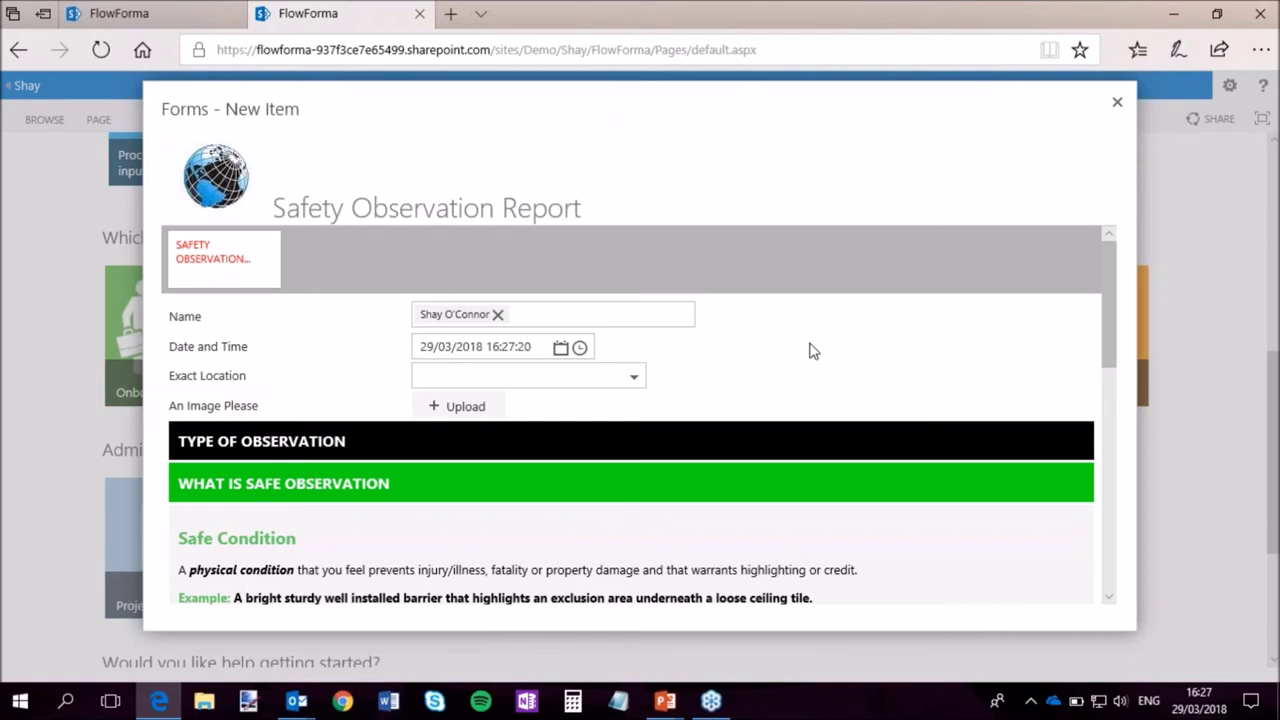
{"action": "scroll", "coordinate": [812, 350], "scroll_direction": "down", "scroll_amount": 1}
{"action": "scroll", "coordinate": [867, 330], "scroll_direction": "down", "scroll_amount": 1}
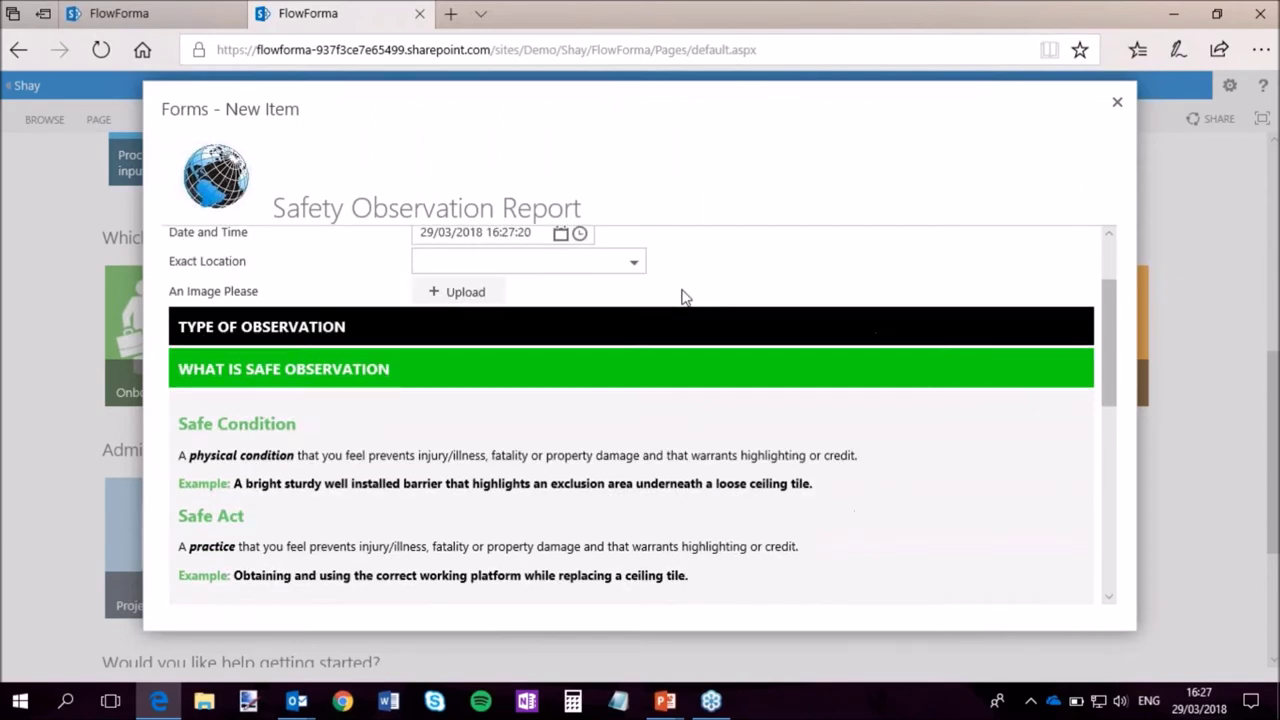
{"action": "left_click", "coordinate": [633, 262]}
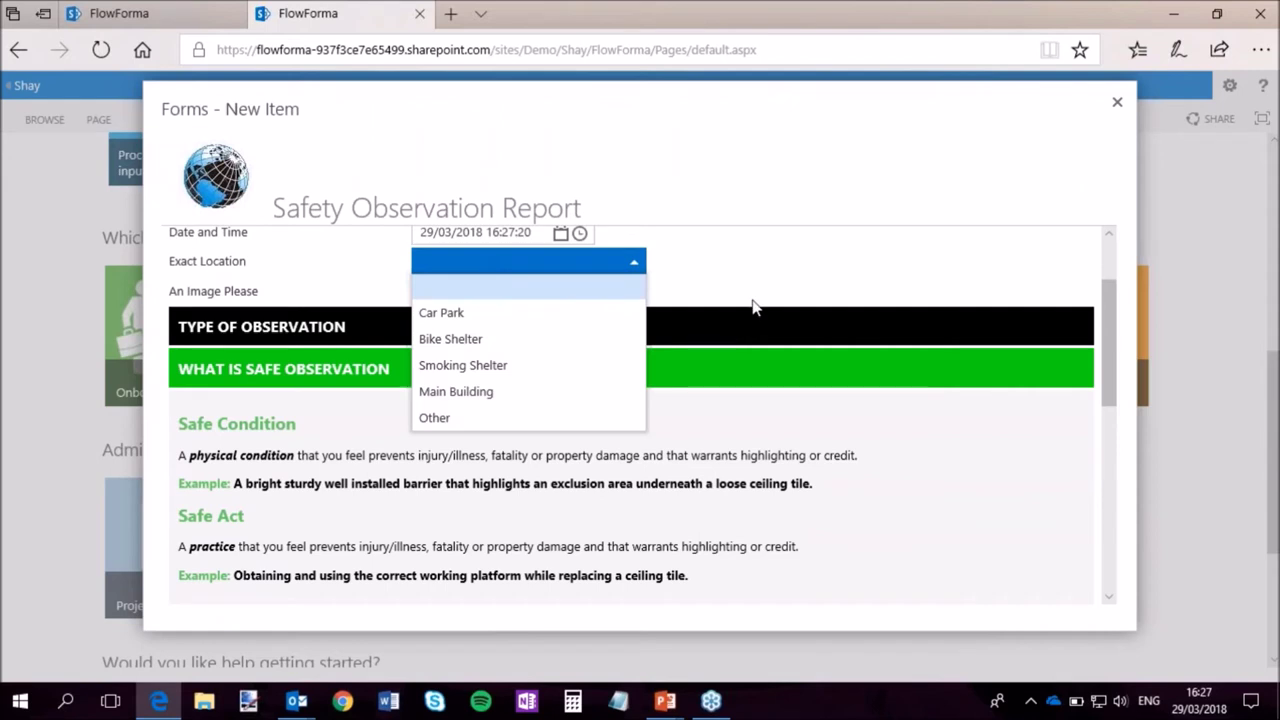
{"action": "scroll", "coordinate": [755, 307], "scroll_direction": "up", "scroll_amount": 2}
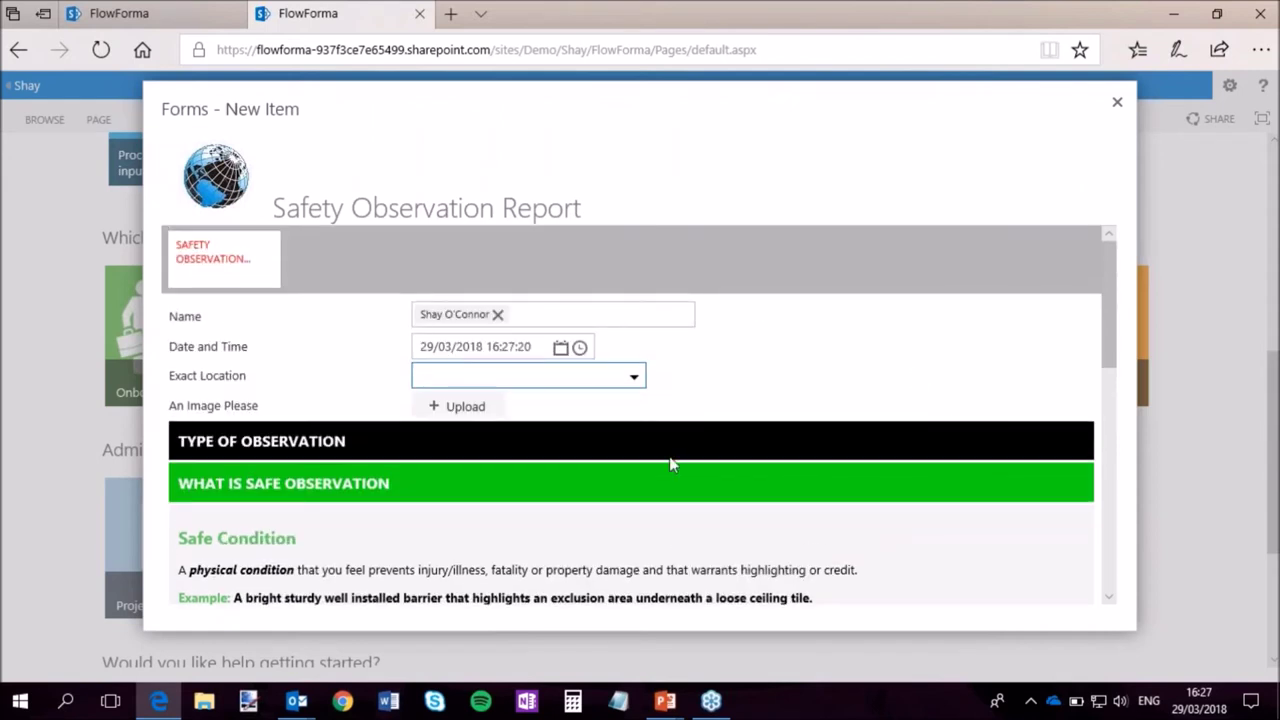
{"action": "mouse_move", "coordinate": [1107, 333]}
{"action": "left_mouse_down"}
{"action": "mouse_move", "coordinate": [1113, 571]}
{"action": "mouse_move", "coordinate": [1111, 309]}
{"action": "left_mouse_up"}
{"action": "left_click", "coordinate": [634, 378]}
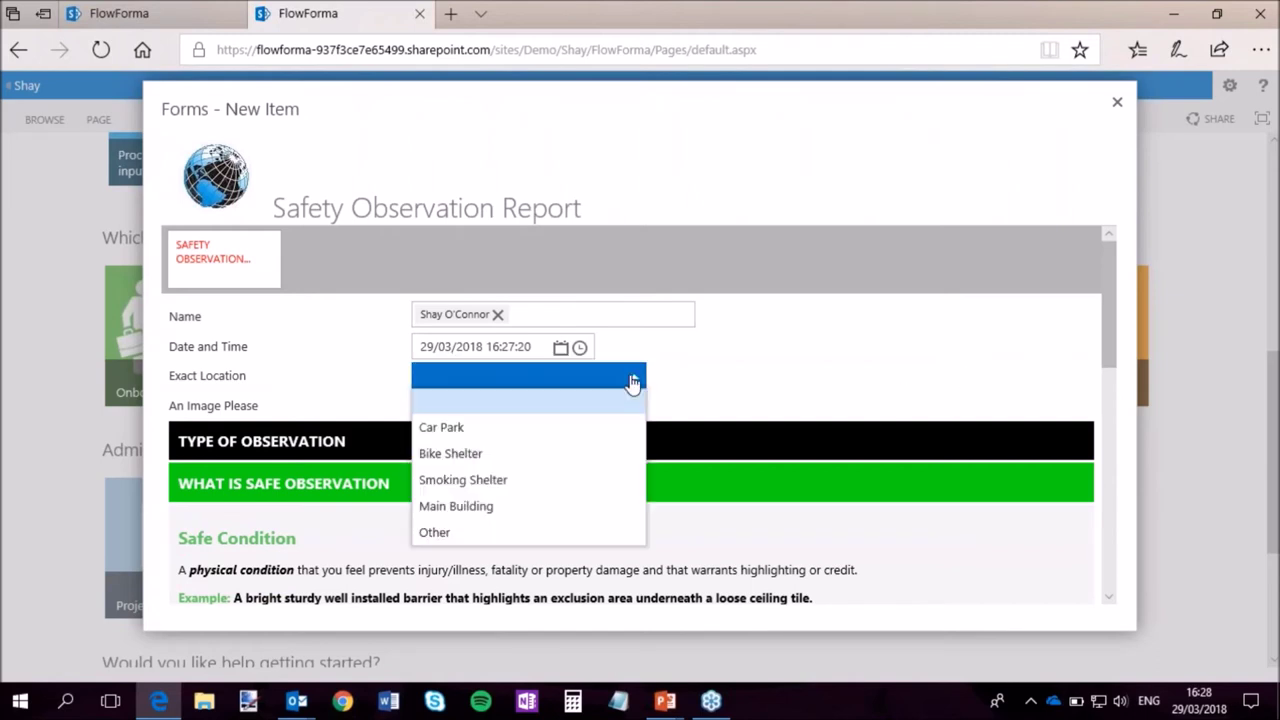
{"action": "left_click", "coordinate": [493, 507]}
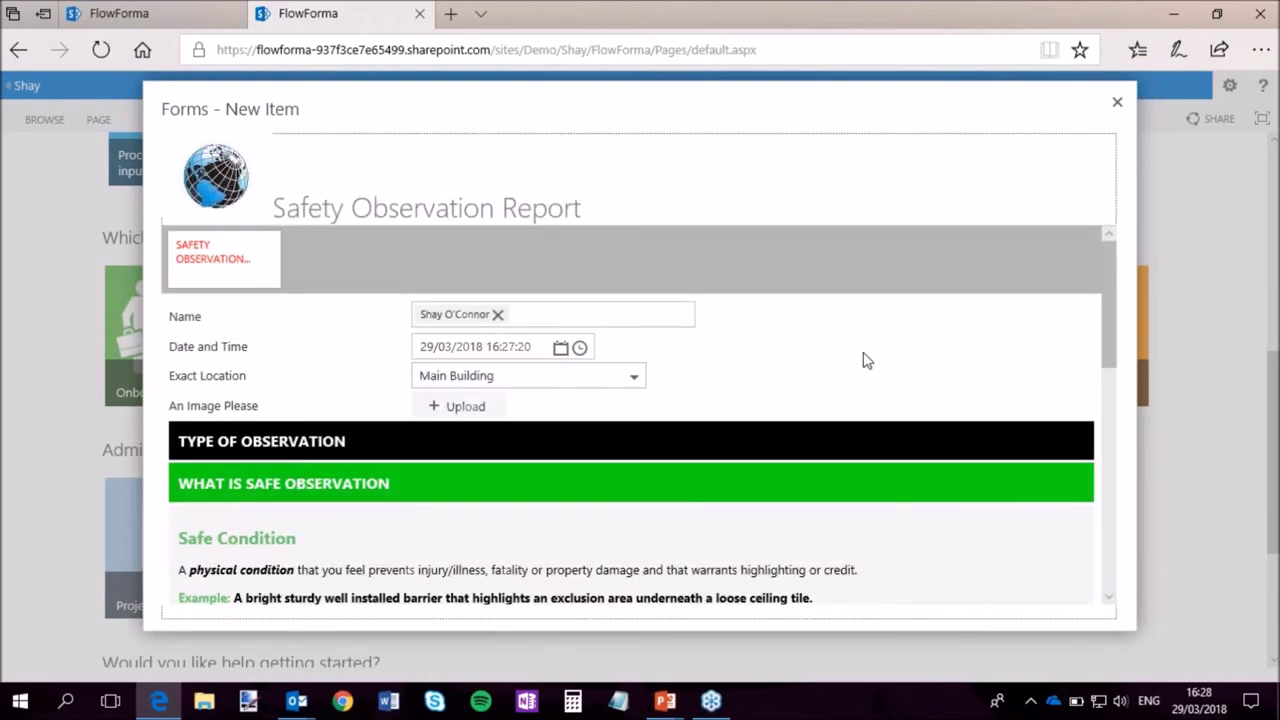
{"action": "left_click", "coordinate": [1110, 314]}
{"action": "mouse_move", "coordinate": [1110, 314]}
{"action": "left_mouse_down"}
{"action": "mouse_move", "coordinate": [1114, 366]}
{"action": "mouse_move", "coordinate": [1117, 316]}
{"action": "left_mouse_up"}
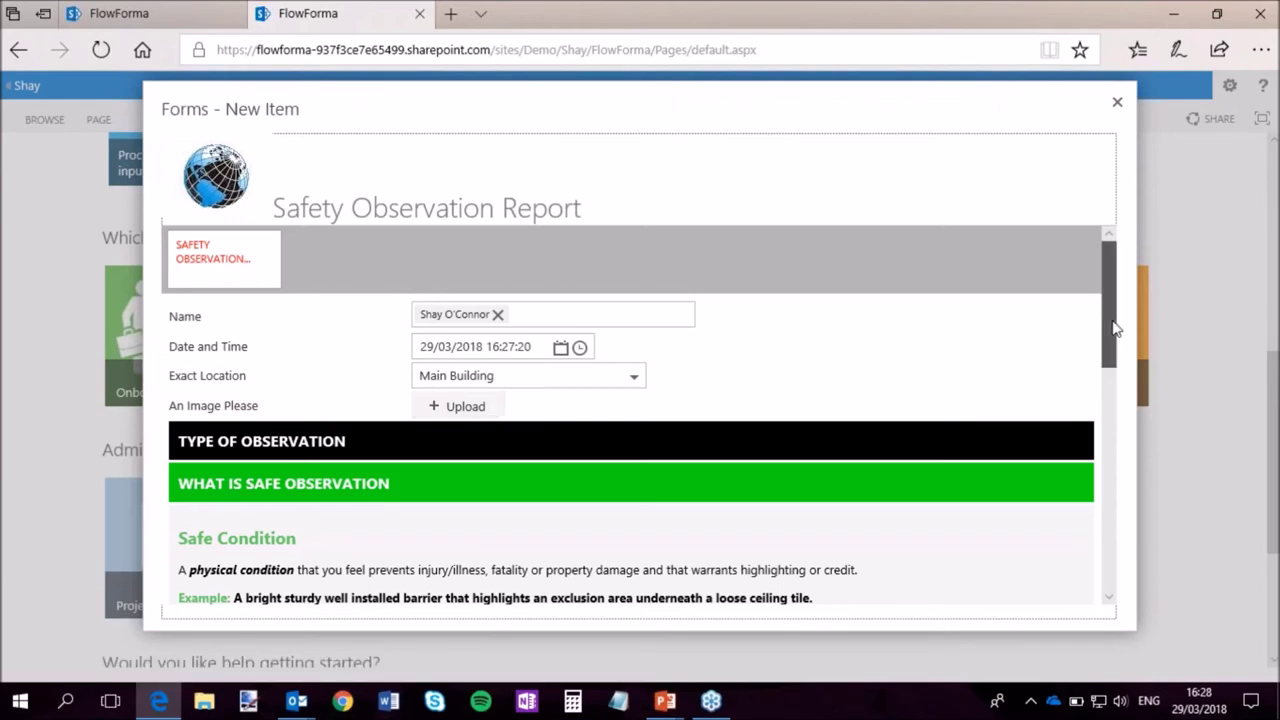
{"action": "left_click_drag", "start_coordinate": [1116, 328], "coordinate": [1124, 582]}
Mark a corrective Unsafe Condition observation described as 'Bolts missing from stairs'.
{"action": "left_click", "coordinate": [420, 440]}
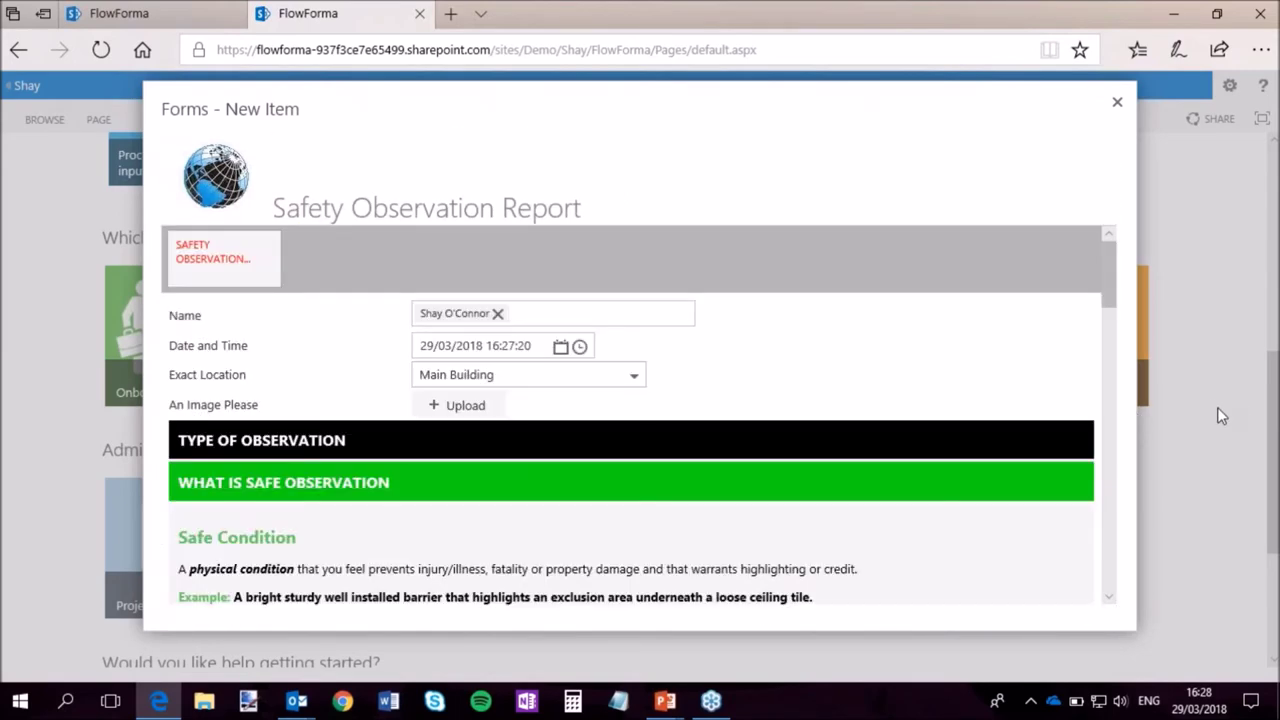
{"action": "scroll", "coordinate": [1030, 404], "scroll_direction": "down", "scroll_amount": 2}
{"action": "scroll", "coordinate": [860, 412], "scroll_direction": "down", "scroll_amount": 1}
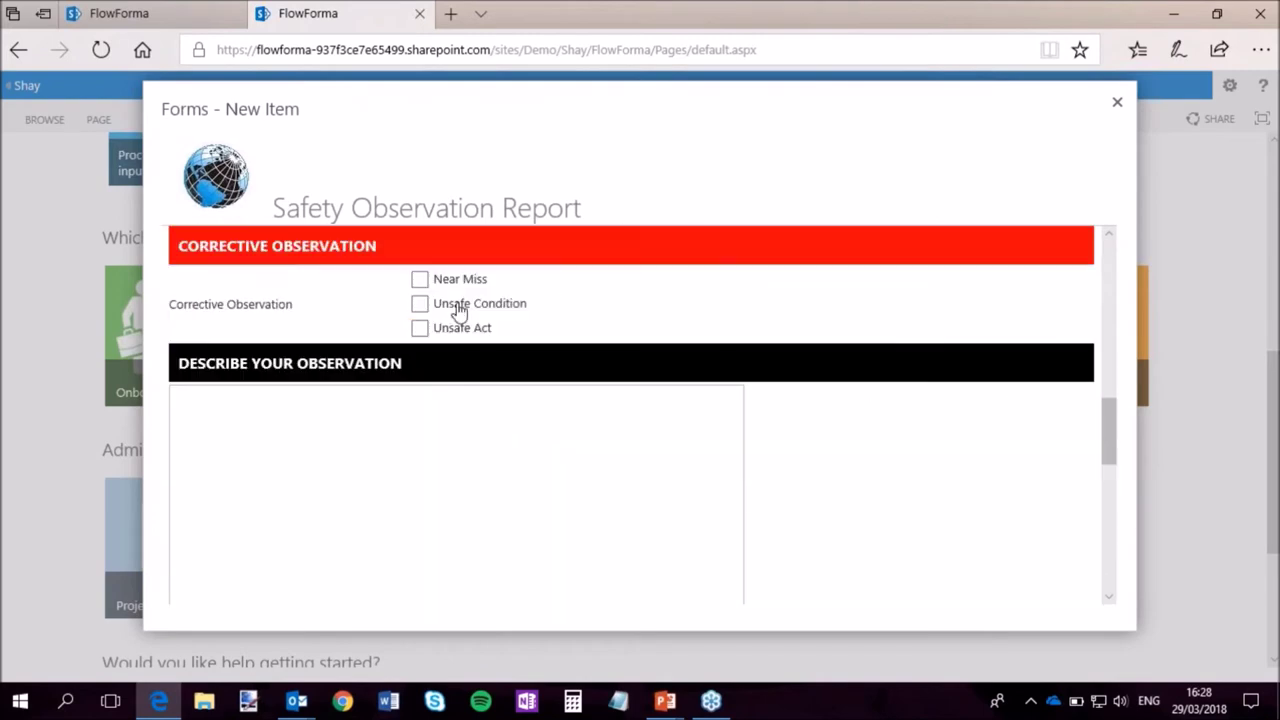
{"action": "left_click", "coordinate": [420, 304]}
{"action": "mouse_move", "coordinate": [1111, 428]}
{"action": "left_mouse_down"}
{"action": "mouse_move", "coordinate": [1113, 415]}
{"action": "mouse_move", "coordinate": [1114, 478]}
{"action": "mouse_move", "coordinate": [1116, 439]}
{"action": "left_mouse_up"}
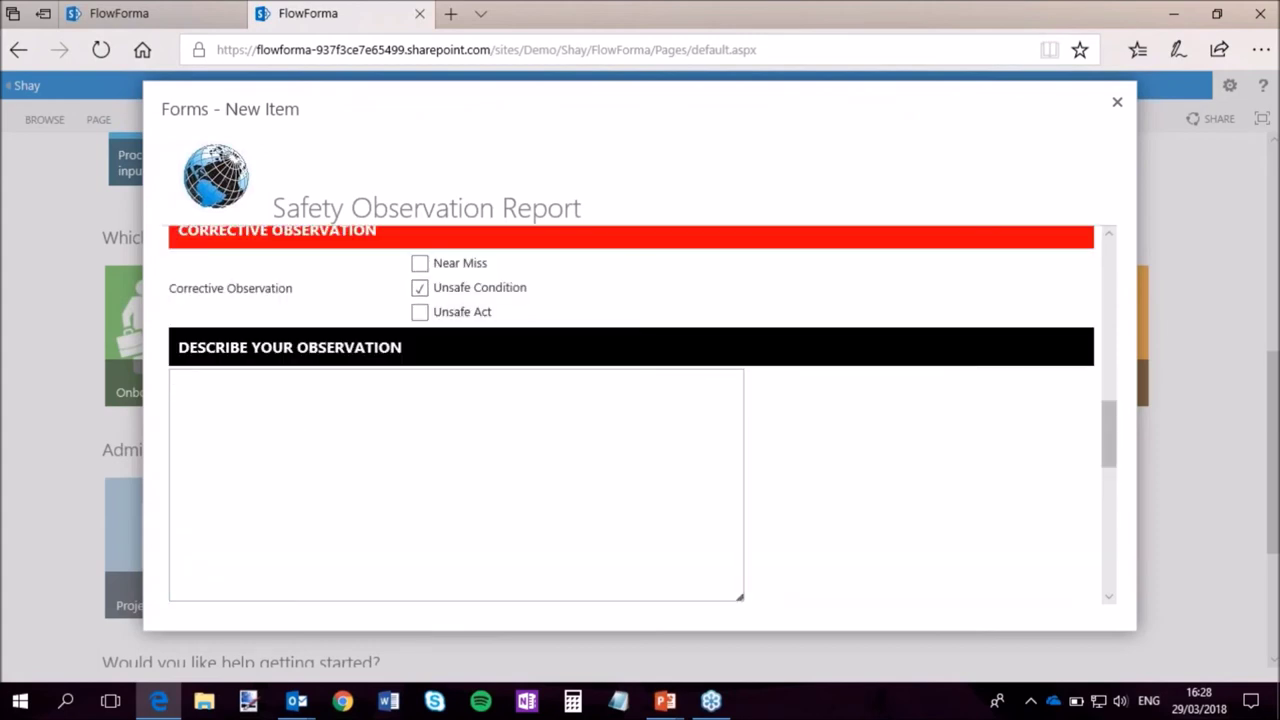
{"action": "type", "text": "Bolts missing from stairs"}
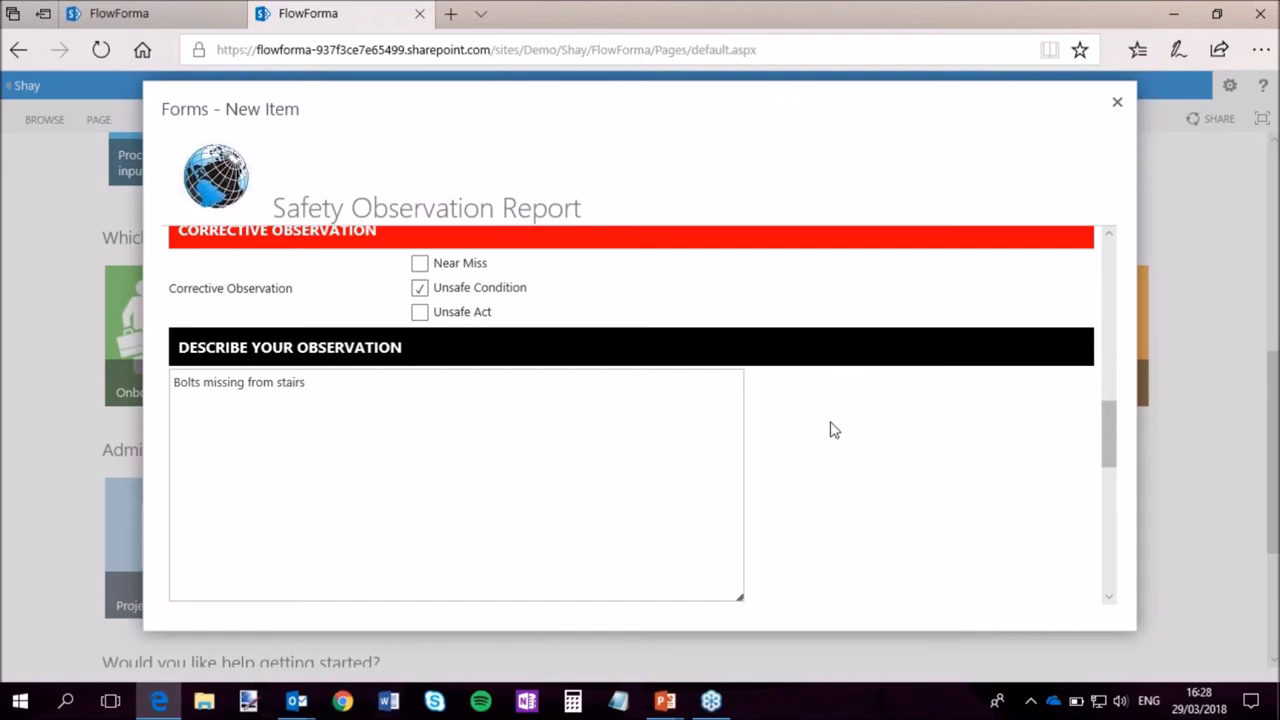
Enter 'Used masking tape' as the intervention taken.
{"action": "scroll", "coordinate": [829, 431], "scroll_direction": "down", "scroll_amount": 3}
{"action": "left_click", "coordinate": [474, 391]}
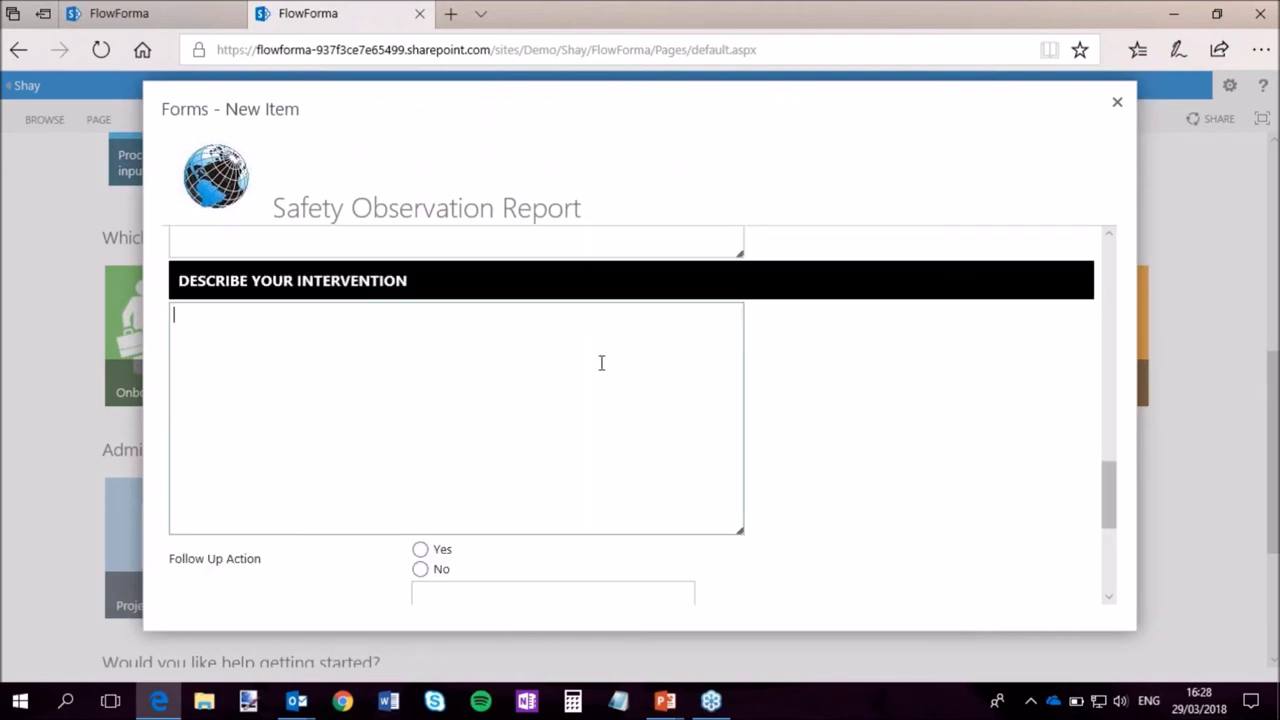
{"action": "type", "text": "Used masking tape"}
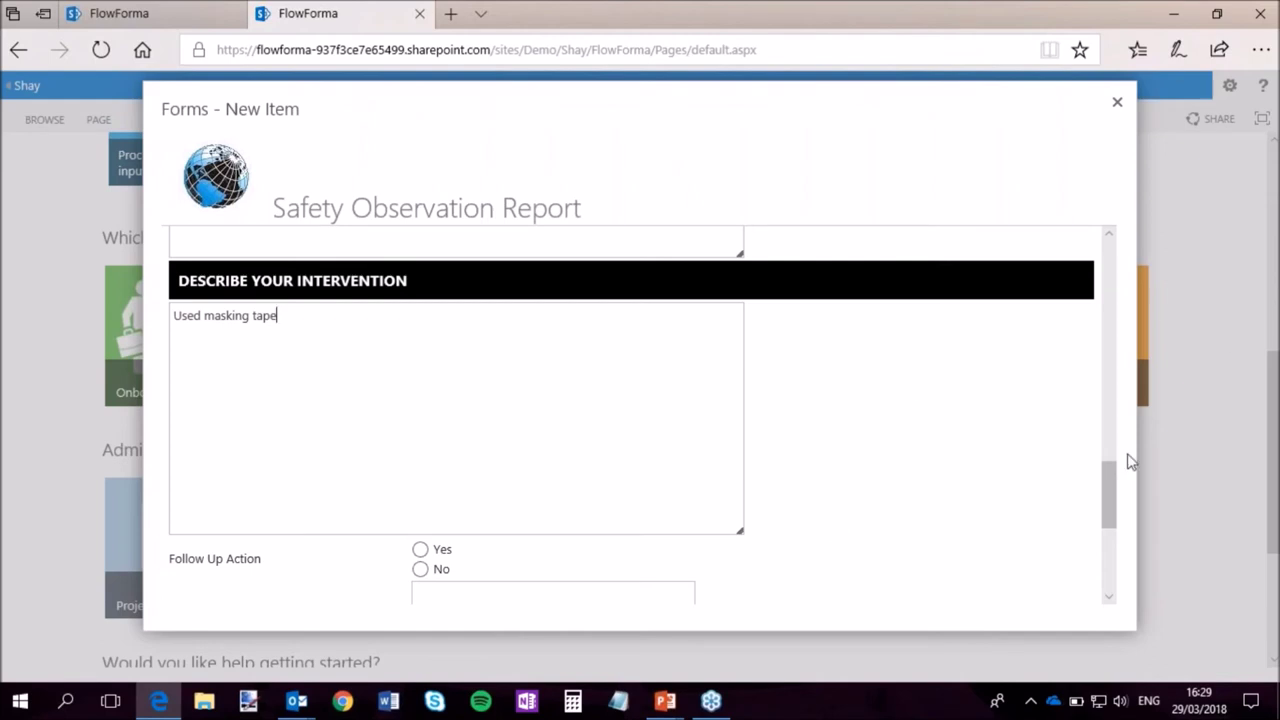
{"action": "left_click_drag", "start_coordinate": [1103, 488], "coordinate": [1109, 529]}
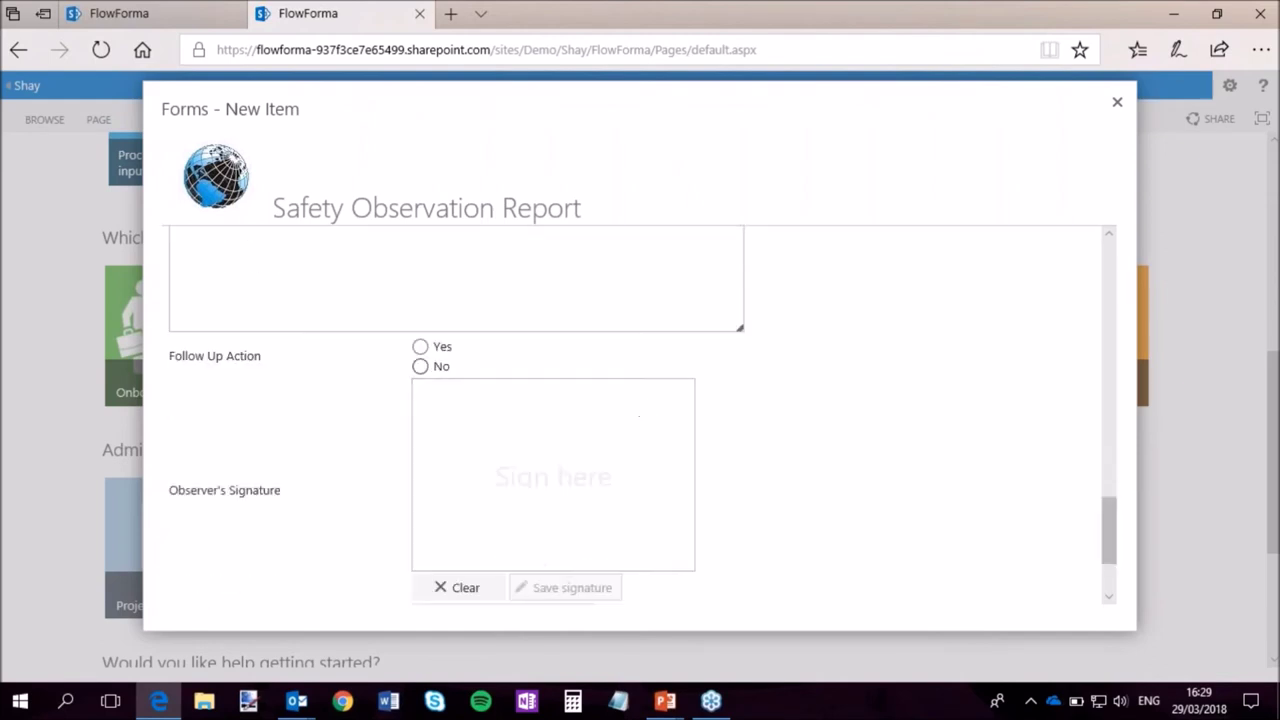
Set Follow Up Action to Yes with 'Get bolts and secure' and 'Notify H&S' on separate lines.
{"action": "left_click", "coordinate": [421, 348]}
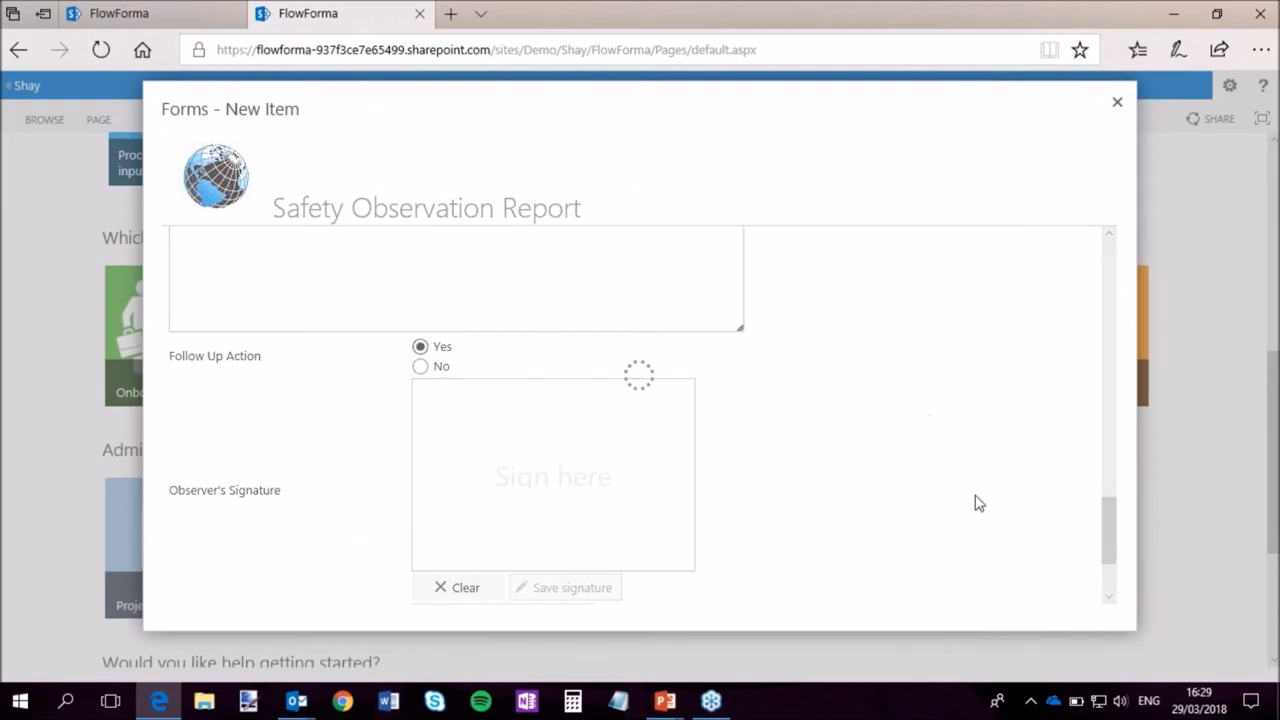
{"action": "mouse_move", "coordinate": [1120, 491]}
{"action": "left_mouse_down"}
{"action": "mouse_move", "coordinate": [1141, 260]}
{"action": "mouse_move", "coordinate": [1109, 330]}
{"action": "mouse_move", "coordinate": [1101, 507]}
{"action": "left_mouse_up"}
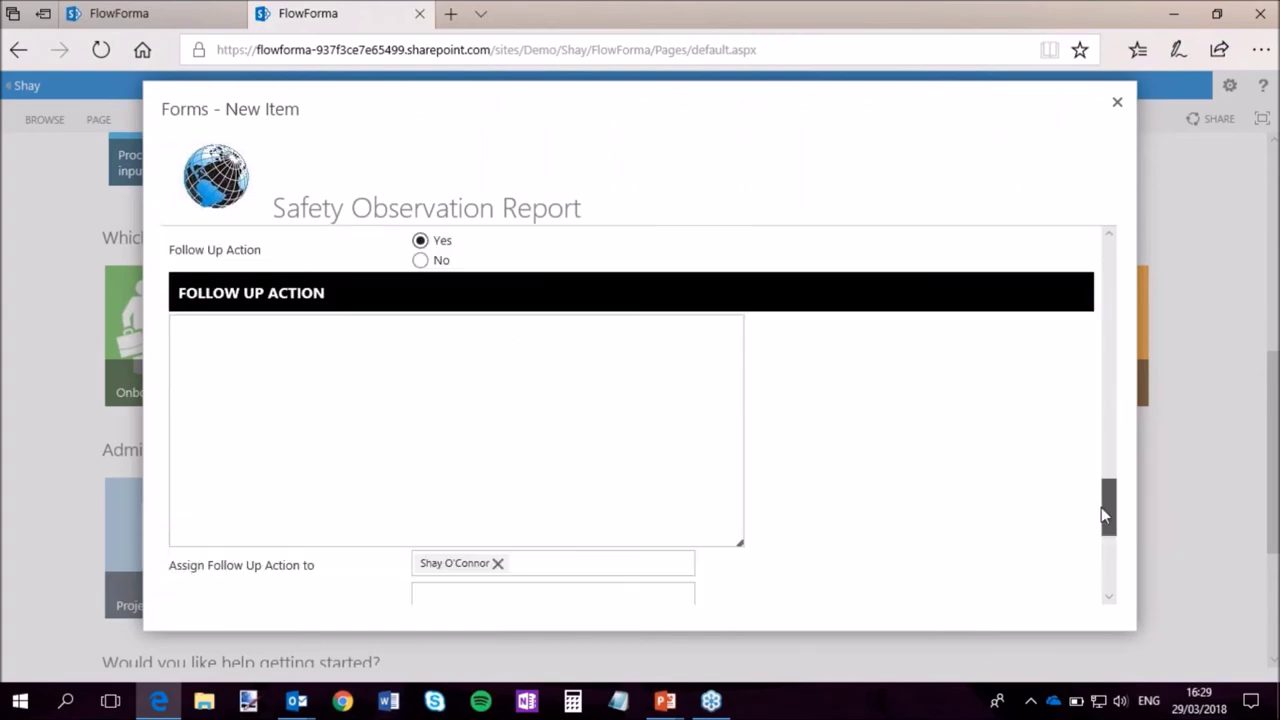
{"action": "left_click", "coordinate": [380, 384]}
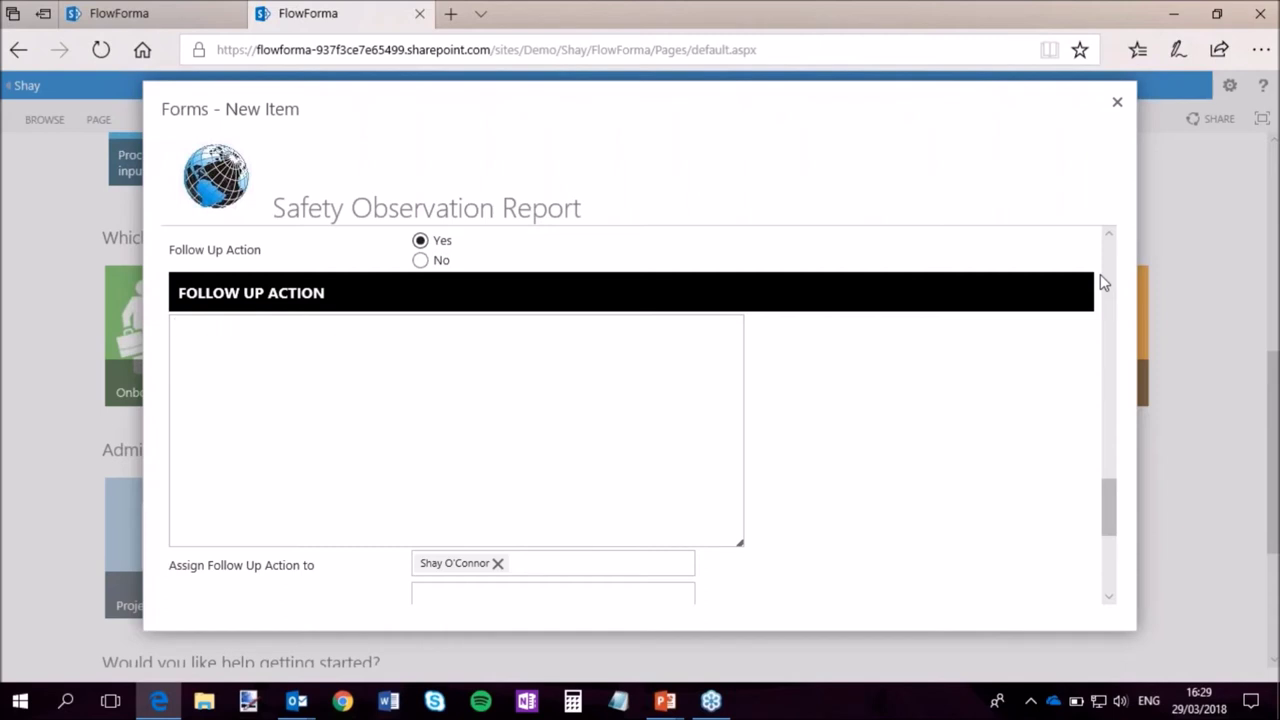
{"action": "type", "text": "Get bolts and secure"}
{"action": "key", "text": "Return"}
{"action": "type", "text": "Not"}
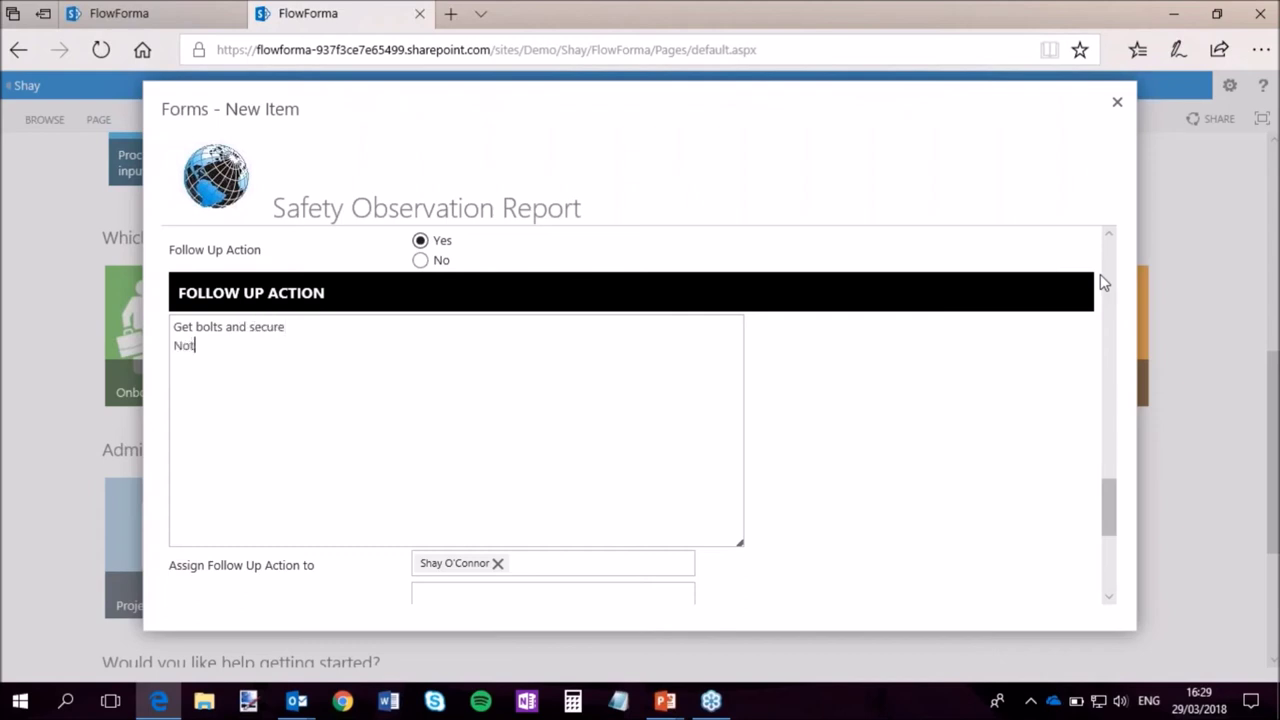
{"action": "type", "text": "ify H&S"}
{"action": "scroll", "coordinate": [1100, 278], "scroll_direction": "down", "scroll_amount": 3}
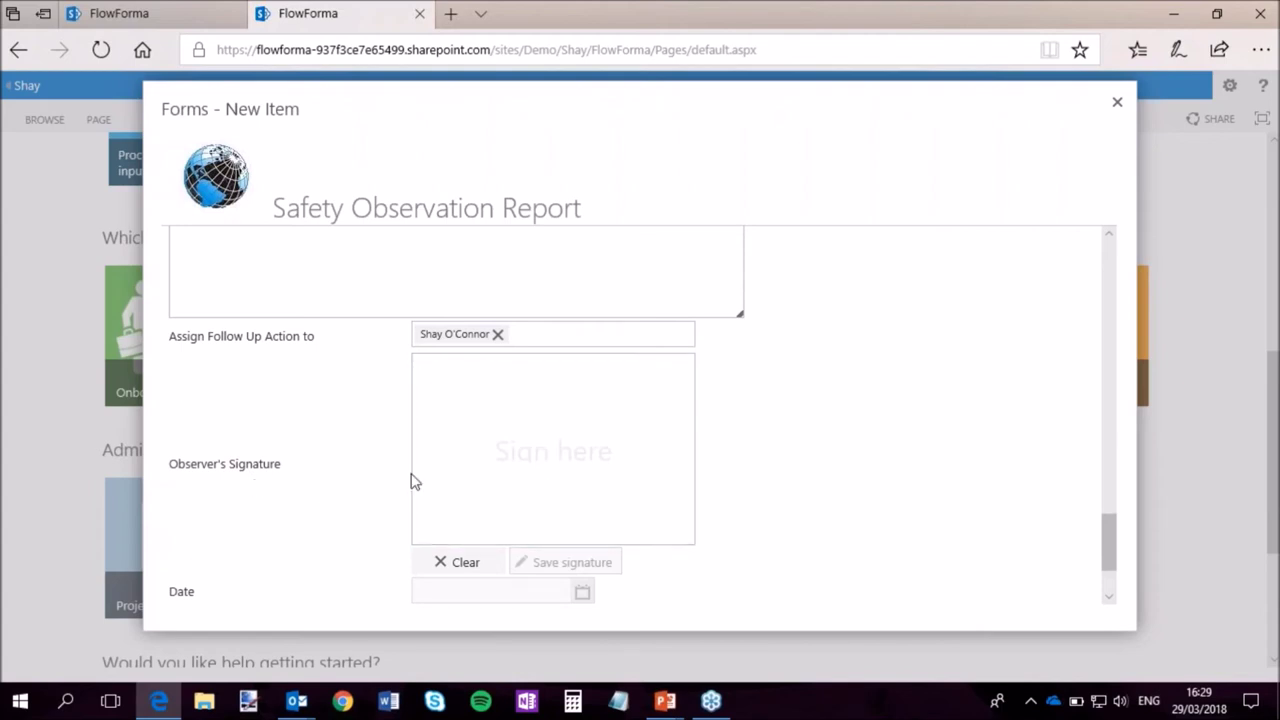
{"action": "scroll", "coordinate": [786, 442], "scroll_direction": "down", "scroll_amount": 1}
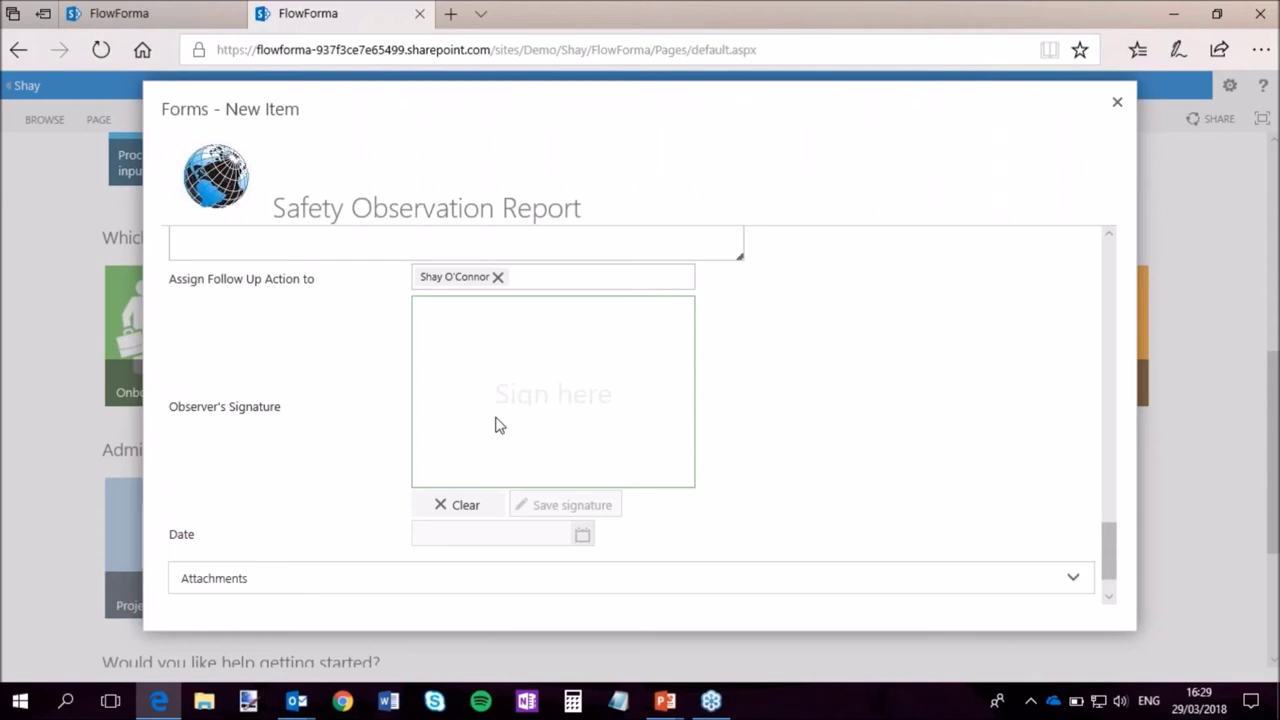
Sign and save the observer's signature, then submit the Safety Observation Report.
{"action": "mouse_move", "coordinate": [455, 450]}
{"action": "left_mouse_down"}
{"action": "mouse_move", "coordinate": [514, 363]}
{"action": "mouse_move", "coordinate": [666, 437]}
{"action": "left_mouse_up"}
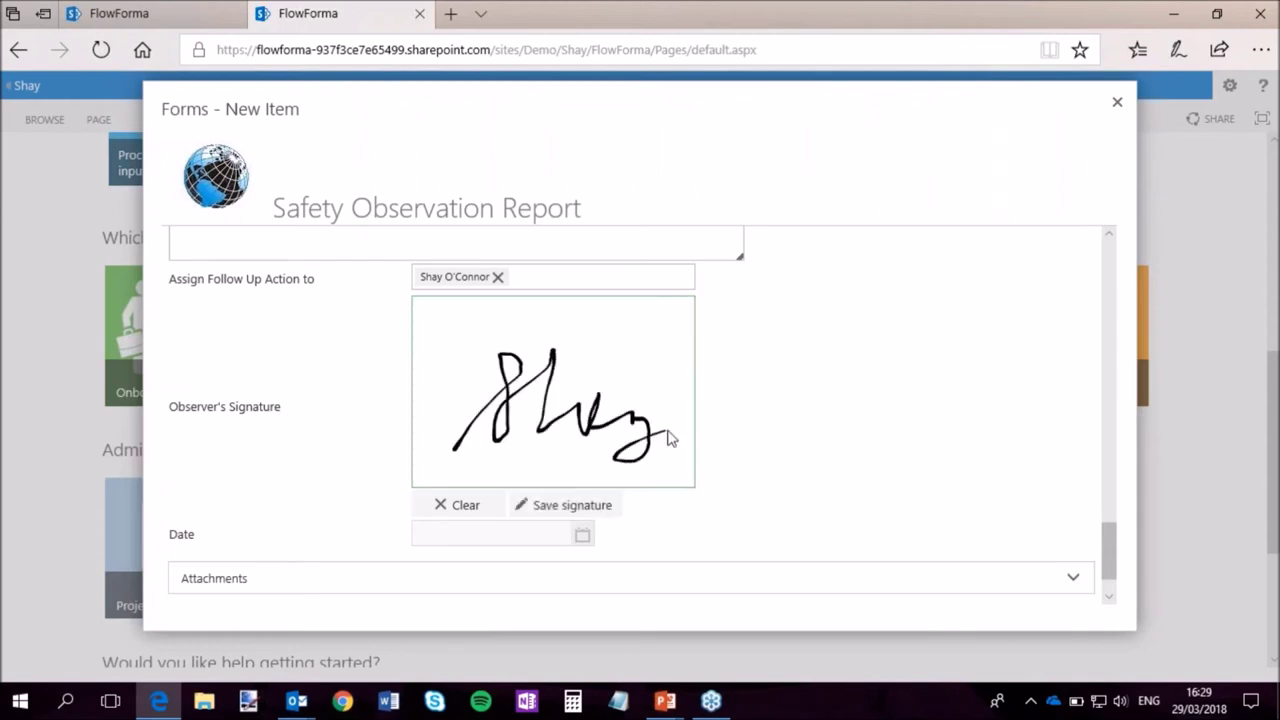
{"action": "left_click", "coordinate": [565, 505]}
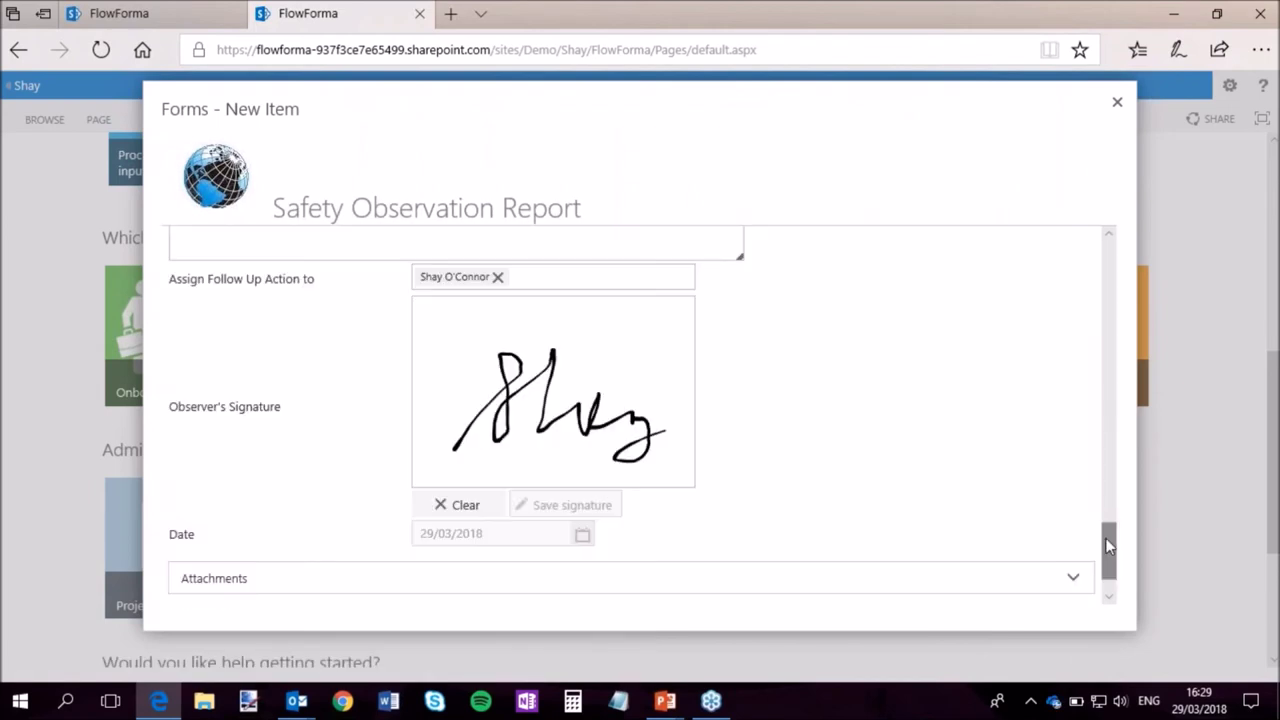
{"action": "left_click_drag", "start_coordinate": [1108, 543], "coordinate": [1108, 572]}
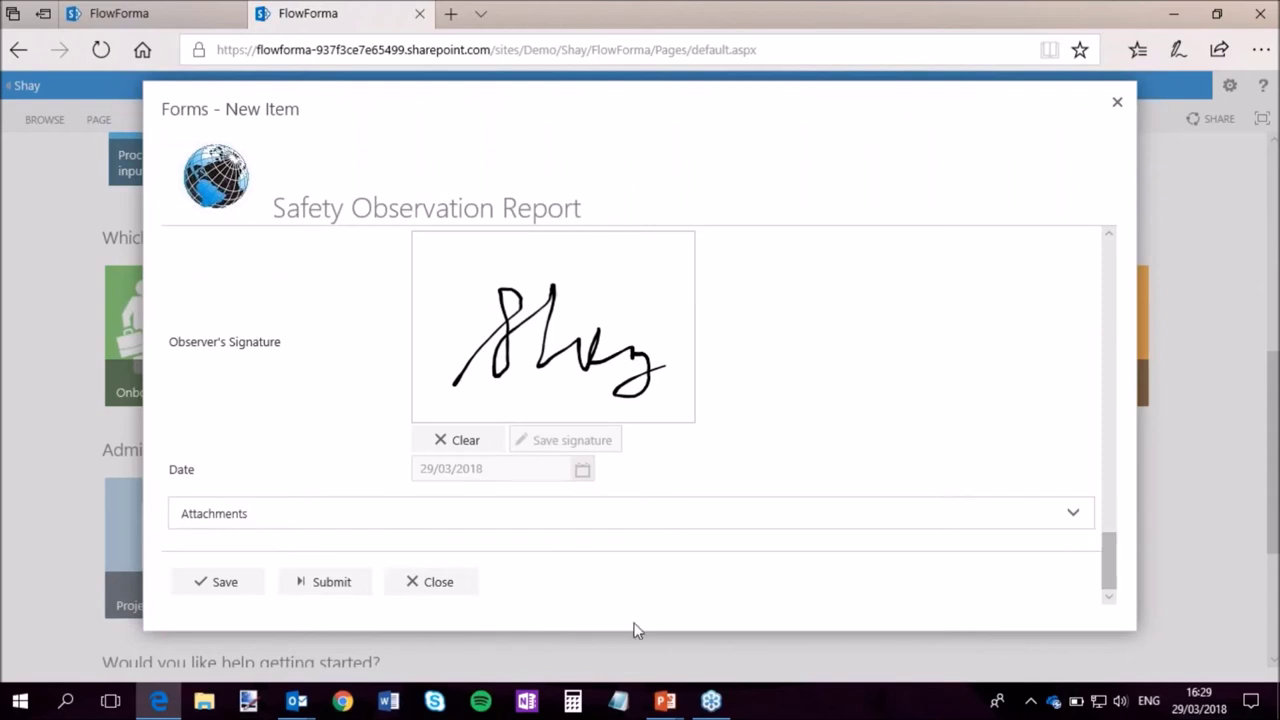
{"action": "left_click", "coordinate": [329, 588]}
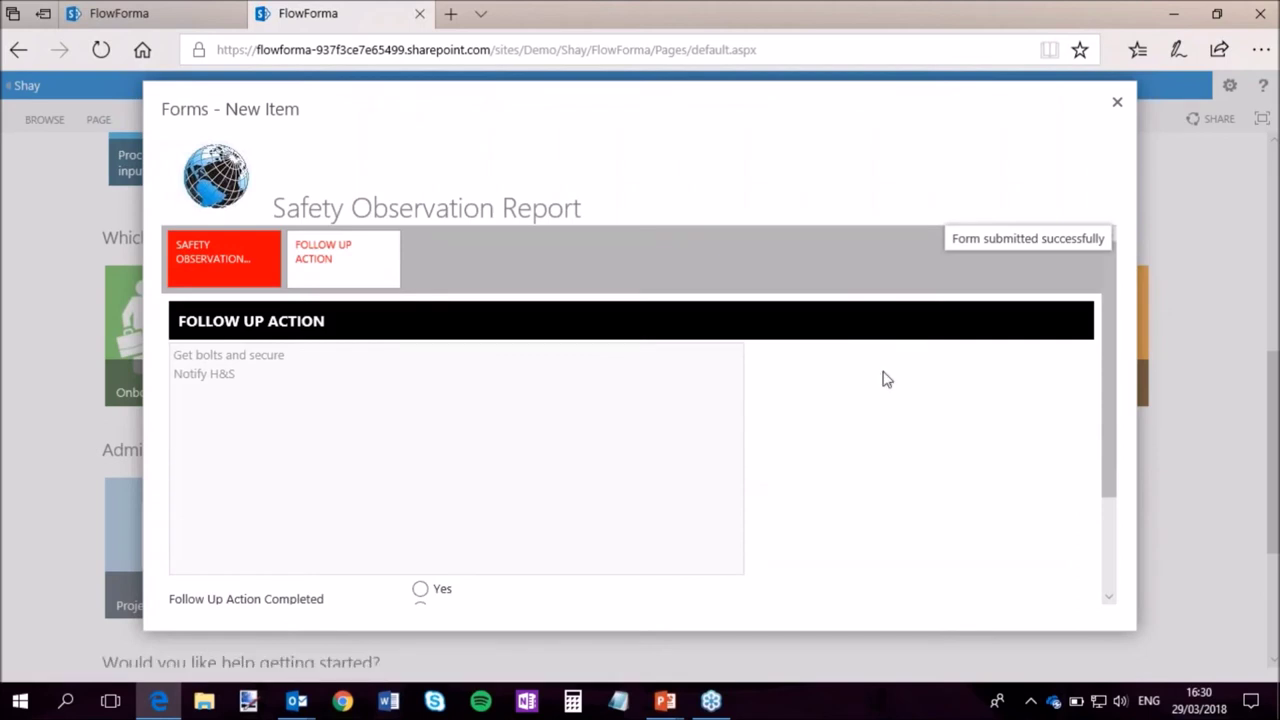
Set Follow Up Action Completed to Yes and expand the report's Attachments.
{"action": "scroll", "coordinate": [880, 432], "scroll_direction": "down", "scroll_amount": 2}
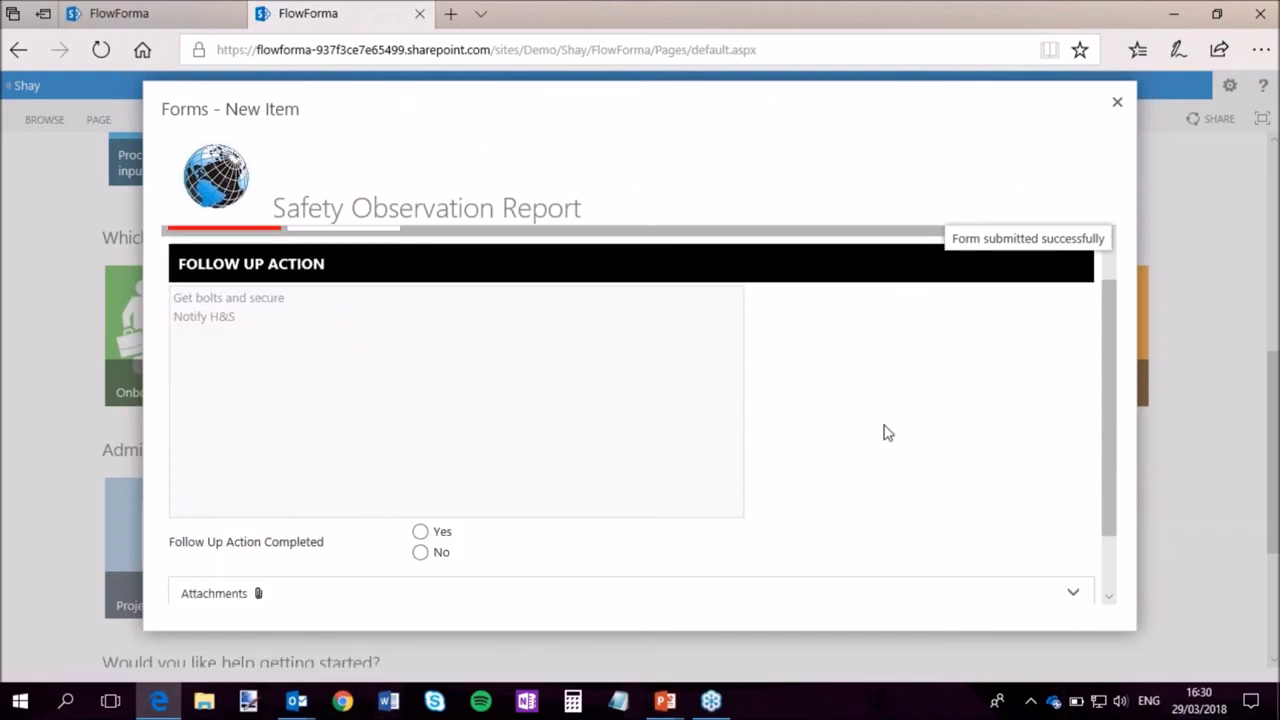
{"action": "scroll", "coordinate": [890, 438], "scroll_direction": "up", "scroll_amount": 2}
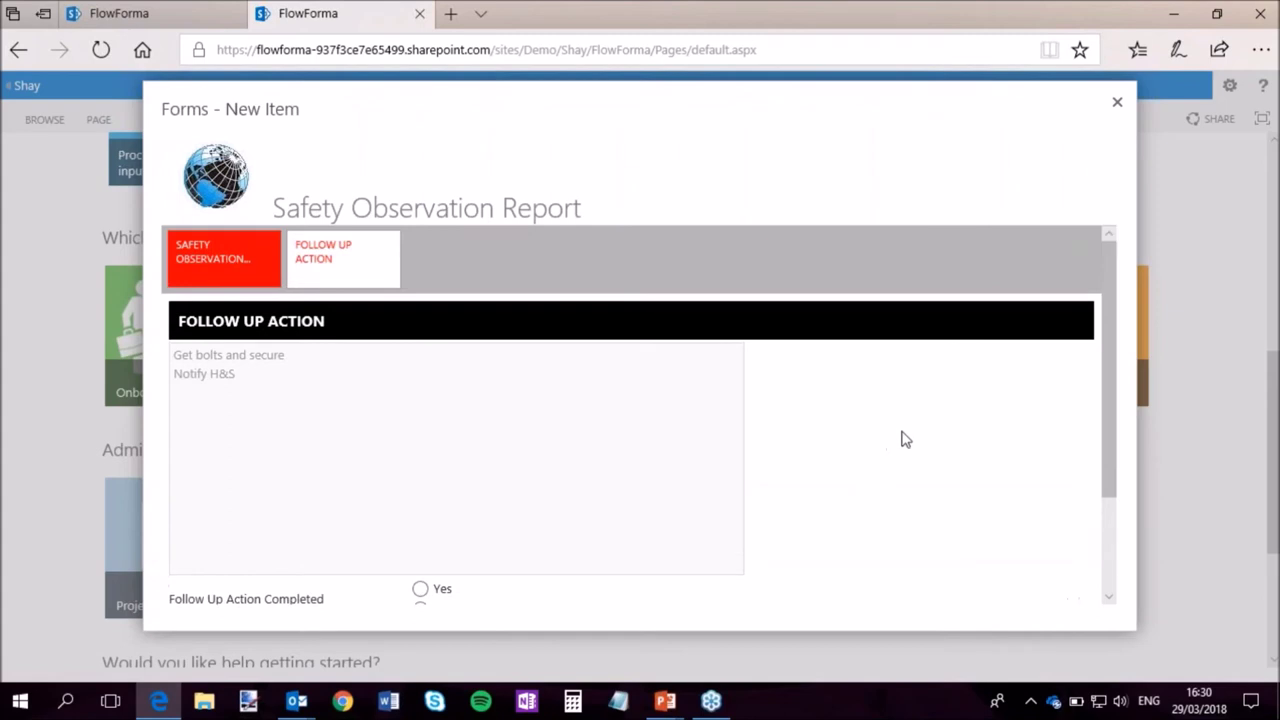
{"action": "scroll", "coordinate": [855, 467], "scroll_direction": "down", "scroll_amount": 2}
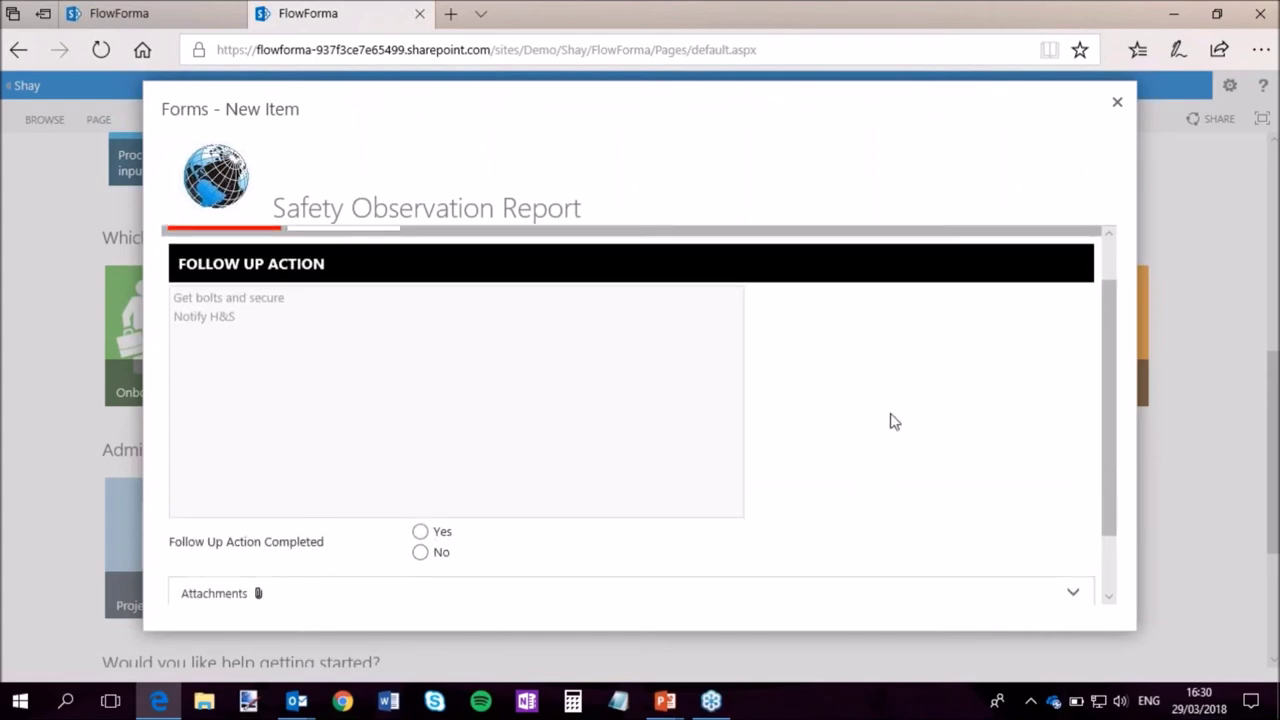
{"action": "scroll", "coordinate": [894, 421], "scroll_direction": "up", "scroll_amount": 2}
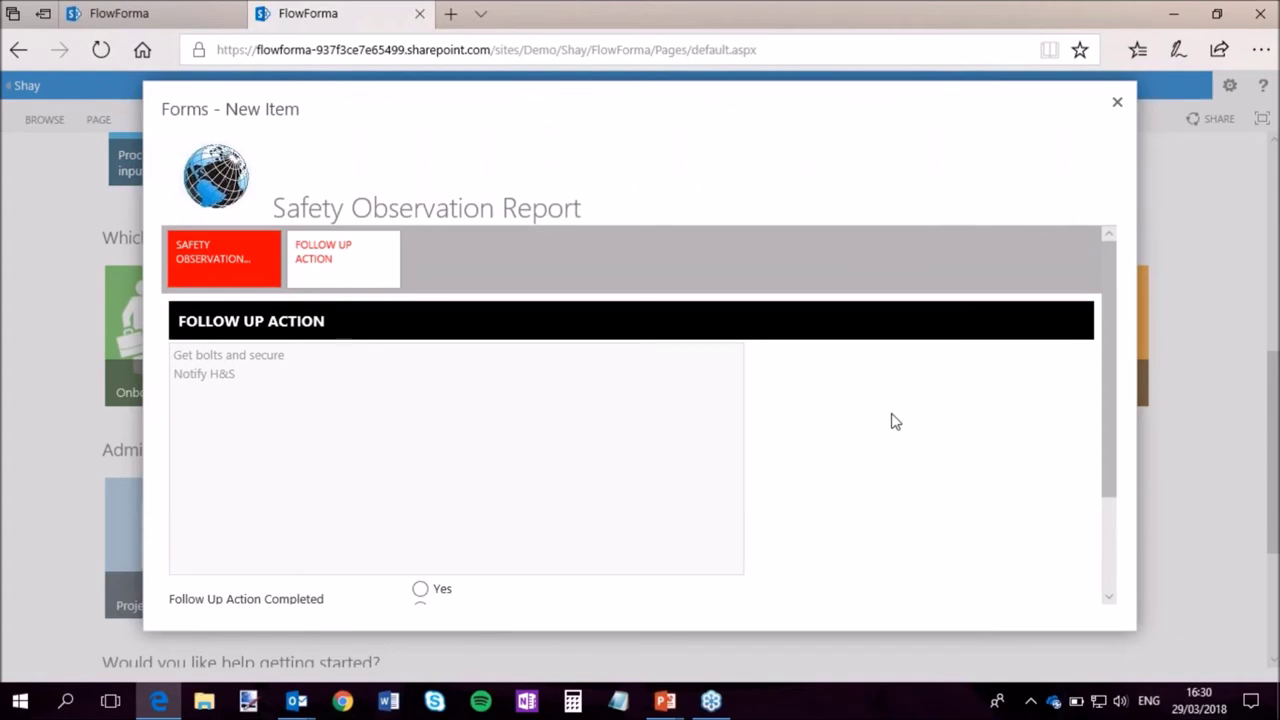
{"action": "scroll", "coordinate": [894, 421], "scroll_direction": "down", "scroll_amount": 2}
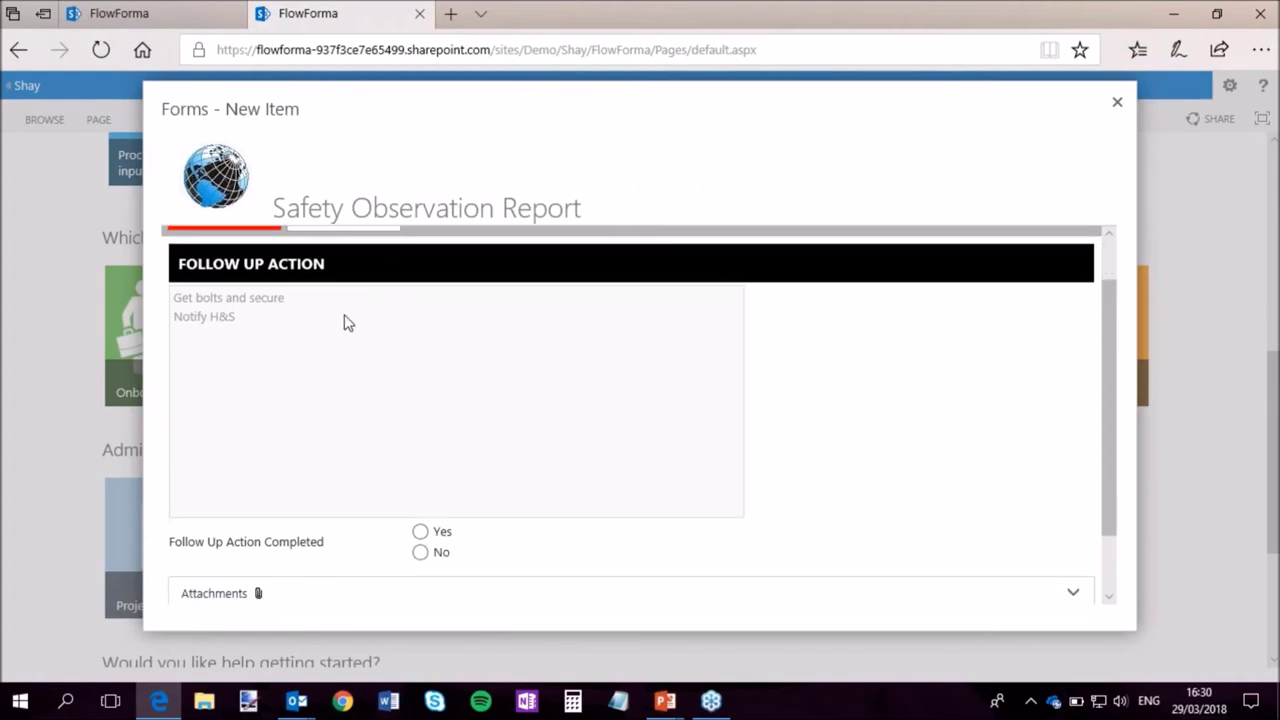
{"action": "scroll", "coordinate": [823, 420], "scroll_direction": "down", "scroll_amount": 3}
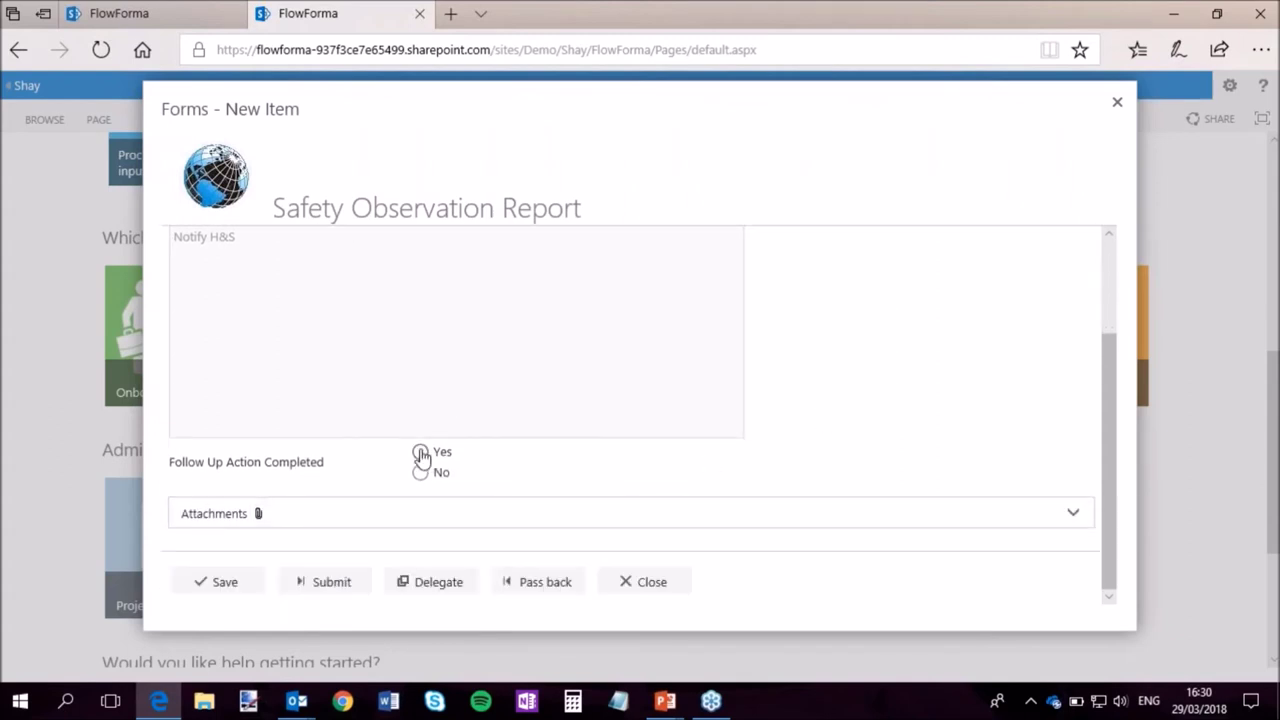
{"action": "left_click", "coordinate": [424, 455]}
{"action": "left_click", "coordinate": [226, 516]}
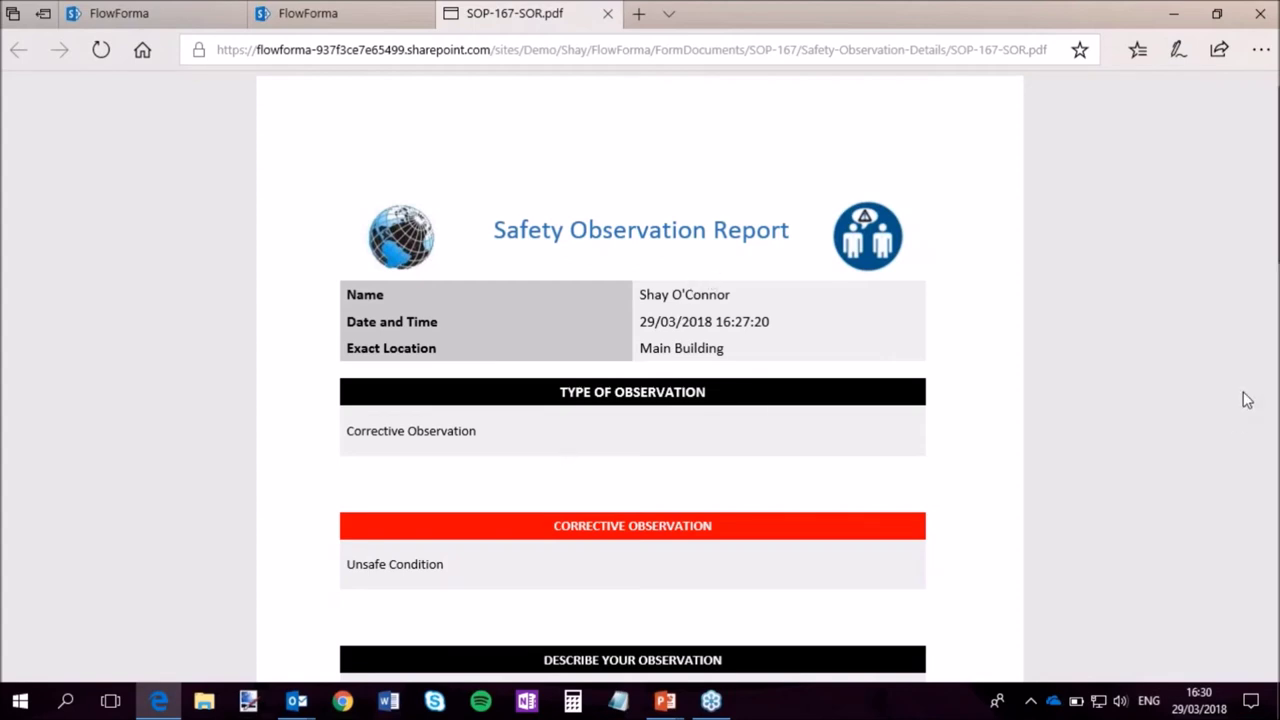
{"action": "scroll", "coordinate": [1177, 400], "scroll_direction": "down", "scroll_amount": 3}
{"action": "scroll", "coordinate": [645, 263], "scroll_direction": "down", "scroll_amount": 1}
{"action": "scroll", "coordinate": [645, 263], "scroll_direction": "down", "scroll_amount": 2}
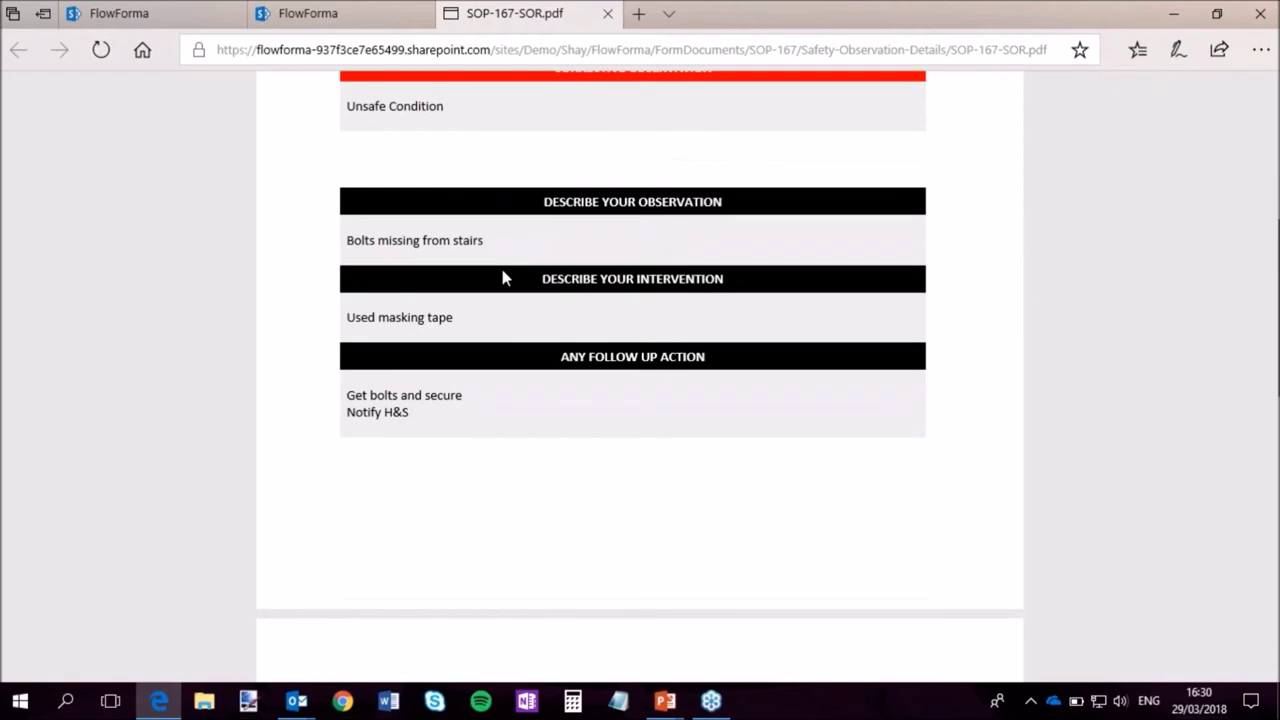
{"action": "scroll", "coordinate": [640, 460], "scroll_direction": "down", "scroll_amount": 2}
{"action": "scroll", "coordinate": [645, 458], "scroll_direction": "down", "scroll_amount": 5}
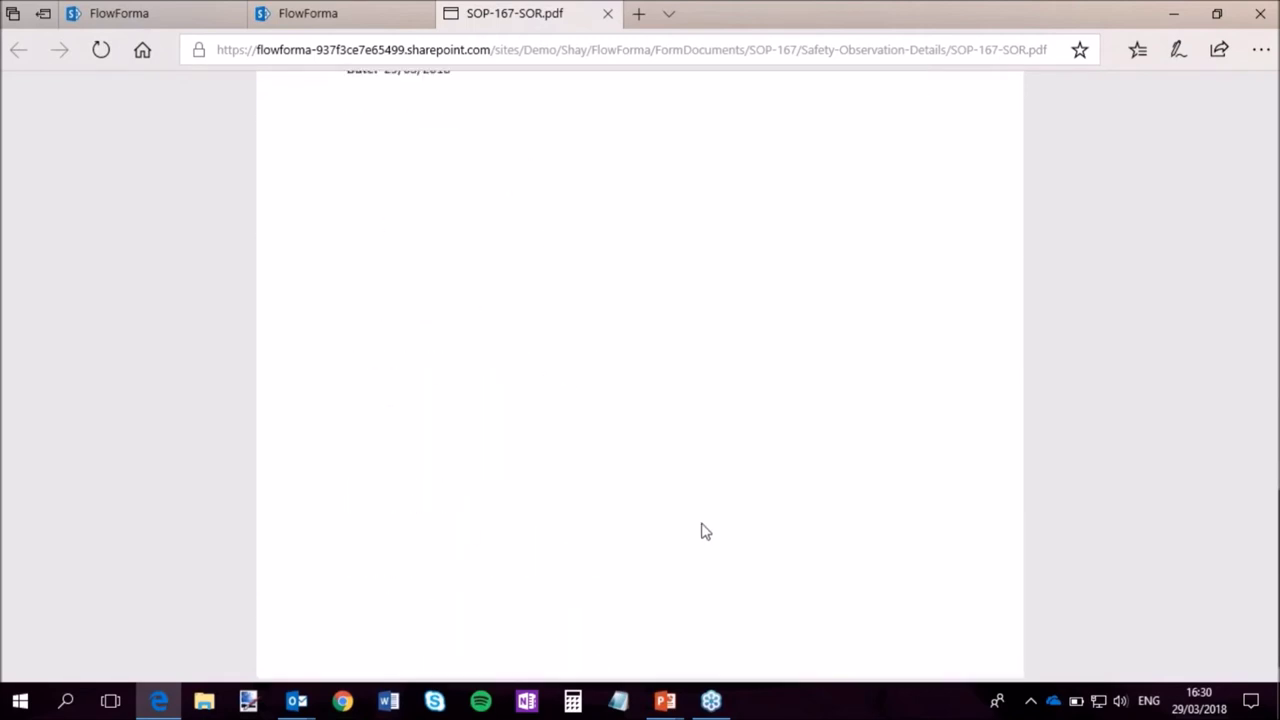
{"action": "scroll", "coordinate": [703, 483], "scroll_direction": "up", "scroll_amount": 15}
{"action": "scroll", "coordinate": [640, 400], "scroll_direction": "up", "scroll_amount": 1}
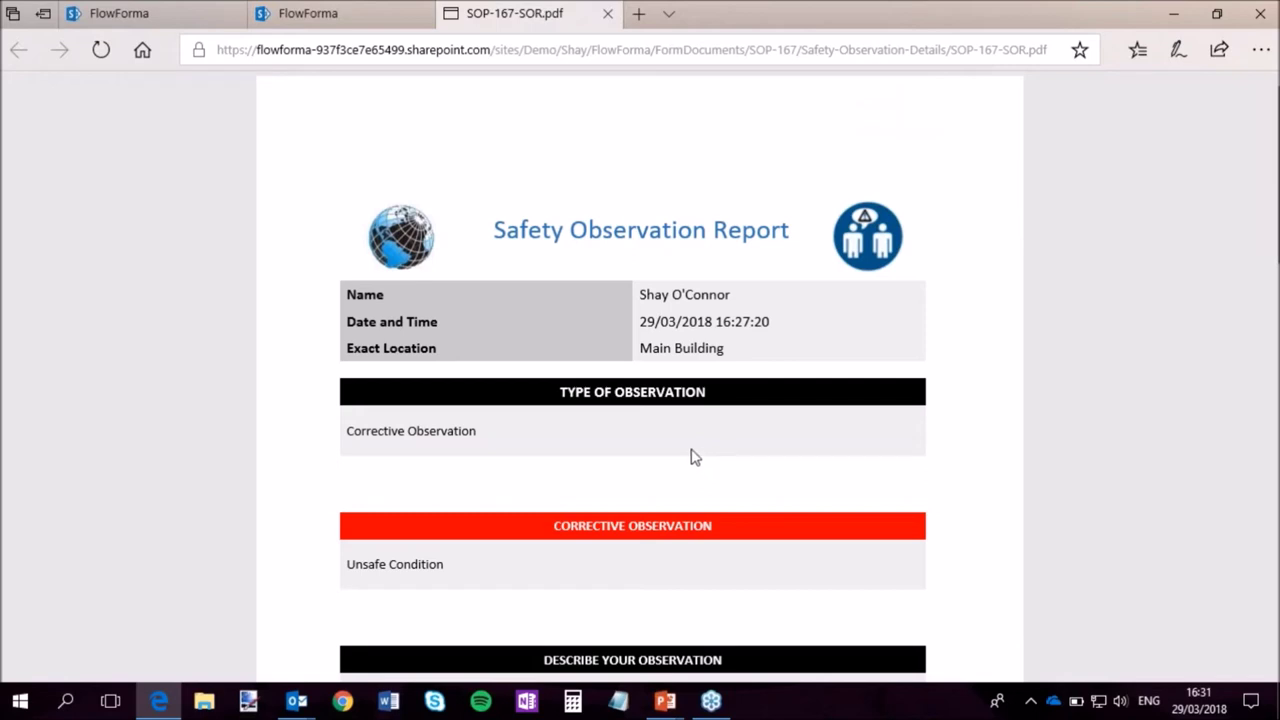
Close the PDF, submit the Follow Up Action stage and close the form back to Home.
{"action": "left_click", "coordinate": [607, 15]}
{"action": "scroll", "coordinate": [691, 374], "scroll_direction": "down", "scroll_amount": 3}
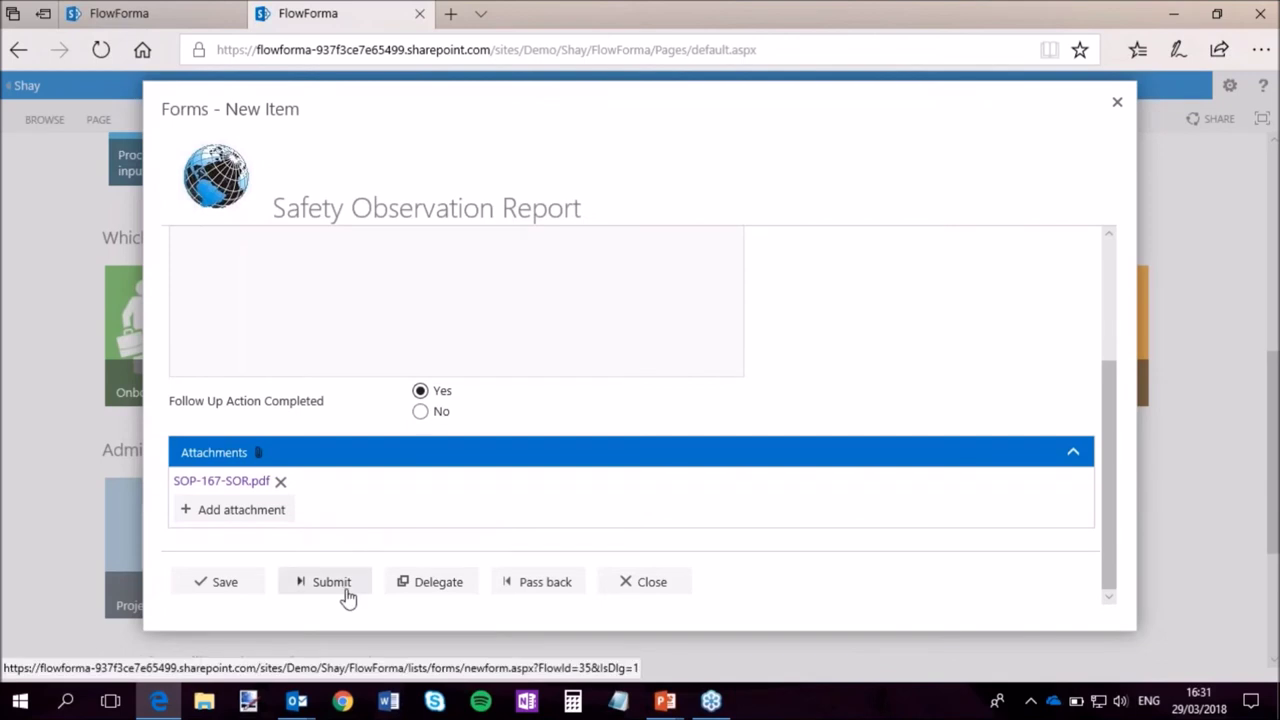
{"action": "left_click", "coordinate": [343, 592]}
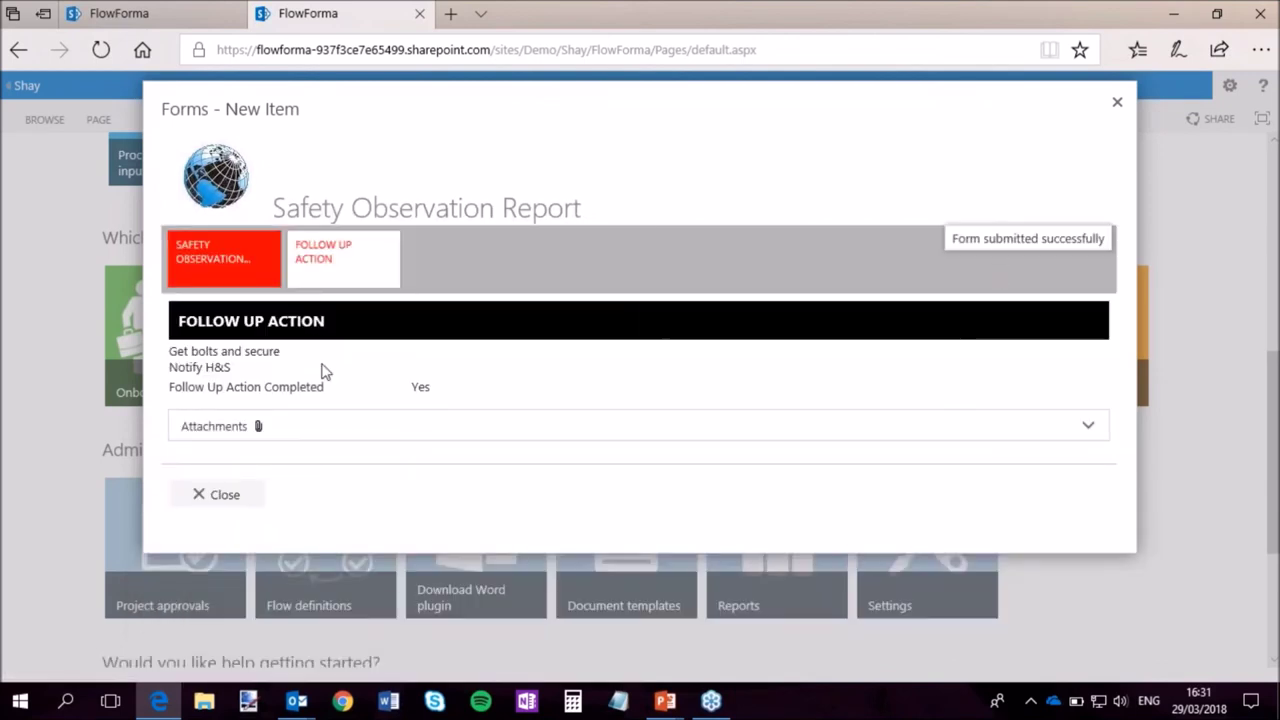
{"action": "left_click", "coordinate": [219, 495]}
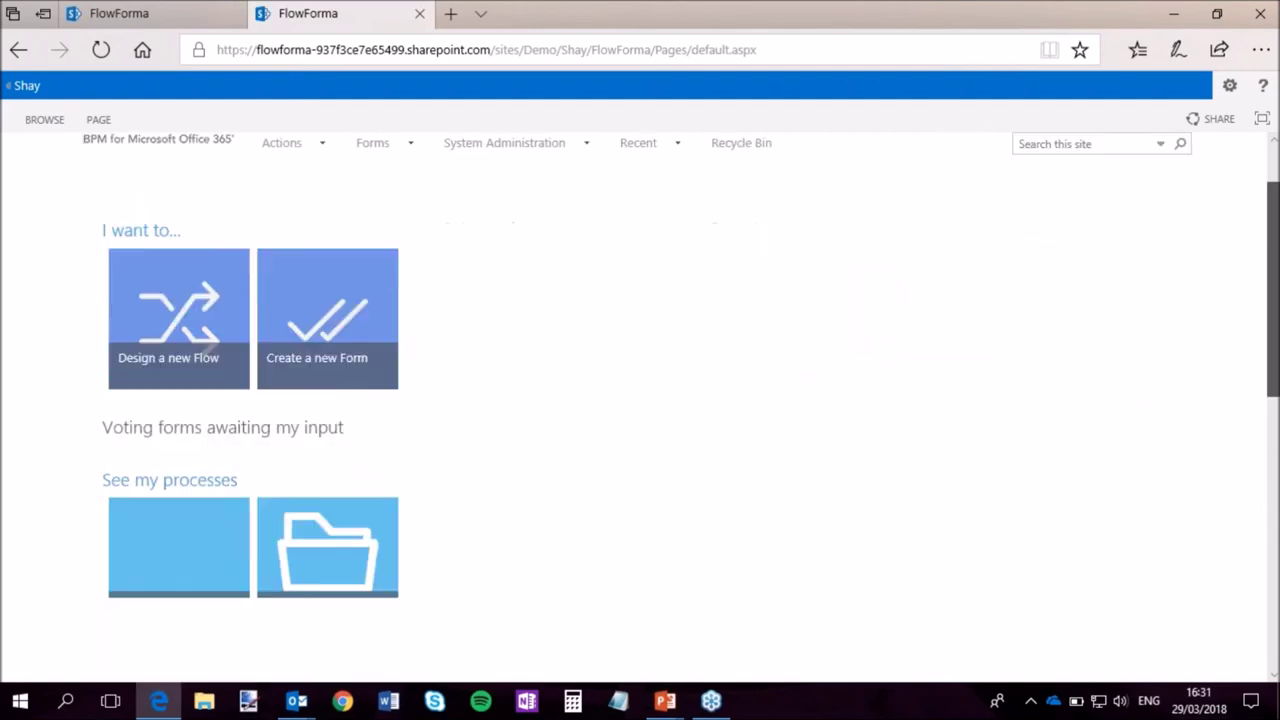
{"action": "scroll", "coordinate": [640, 400], "scroll_direction": "down", "scroll_amount": 5}
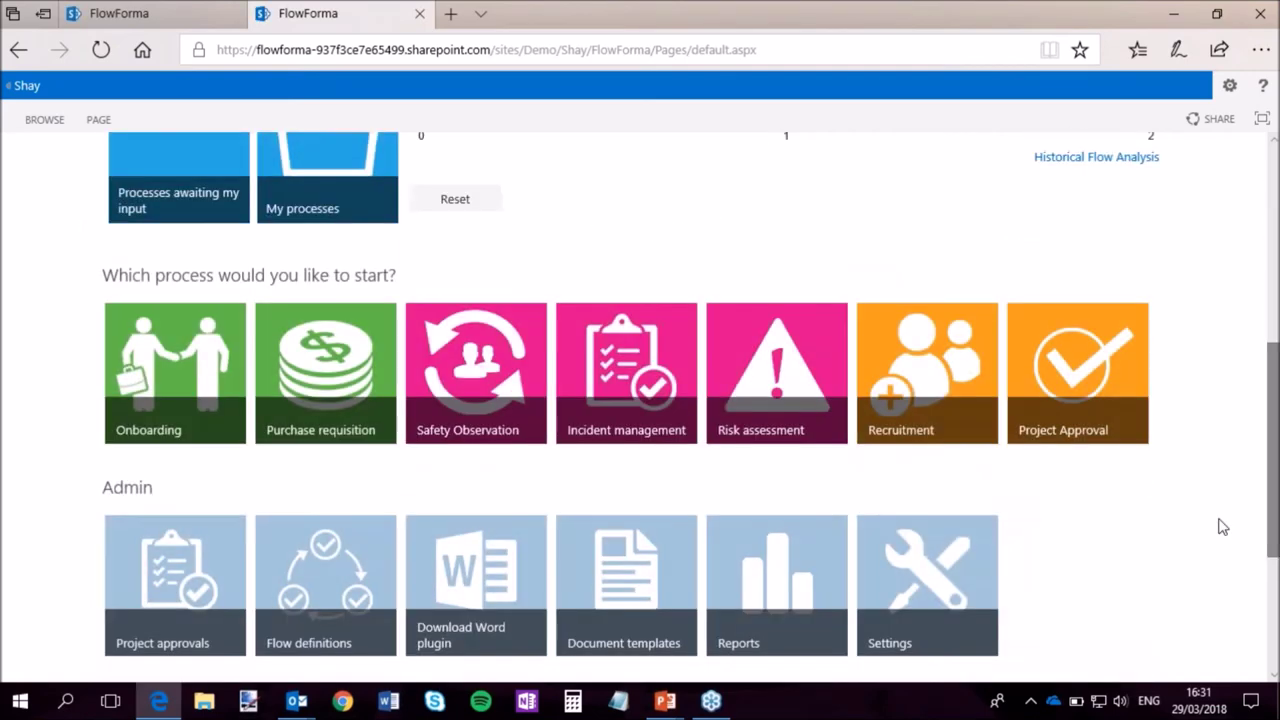
Start an Incident management process and submit its introduction stage.
{"action": "left_click", "coordinate": [636, 432]}
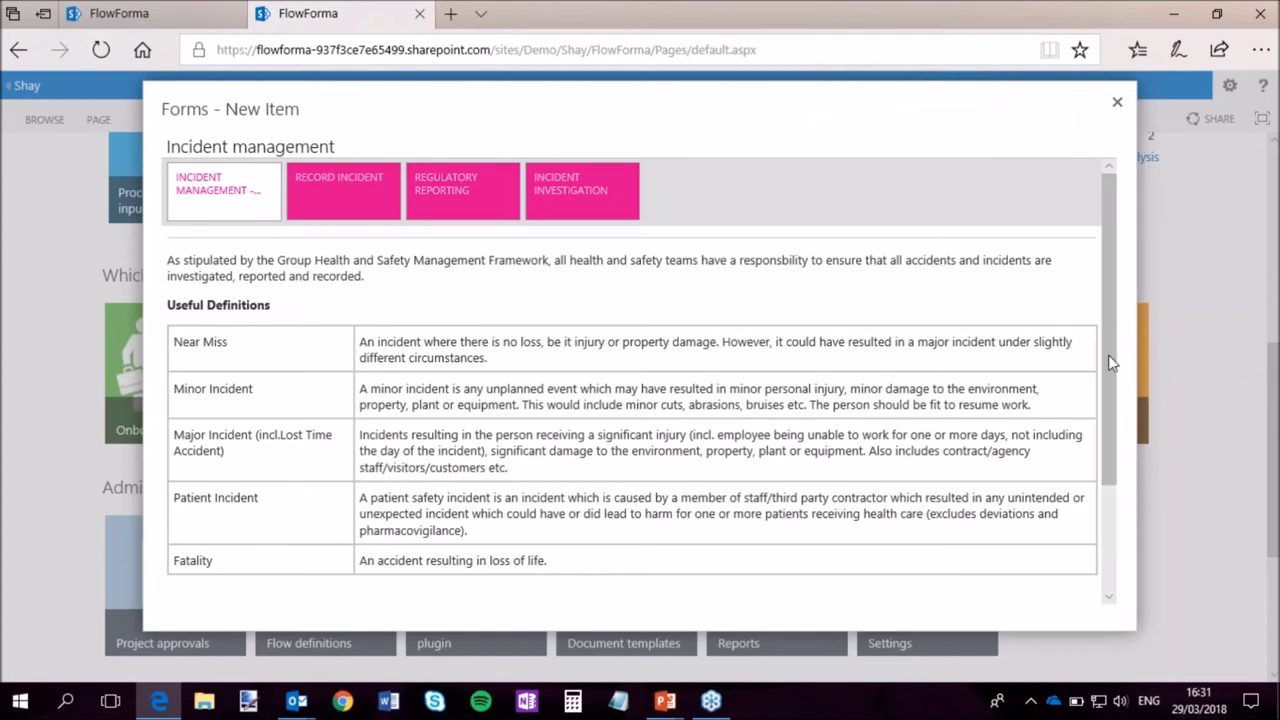
{"action": "scroll", "coordinate": [1104, 527], "scroll_direction": "down", "scroll_amount": 2}
{"action": "scroll", "coordinate": [1051, 223], "scroll_direction": "up", "scroll_amount": 3}
{"action": "left_click_drag", "start_coordinate": [1107, 359], "coordinate": [1113, 483]}
{"action": "left_click", "coordinate": [214, 584]}
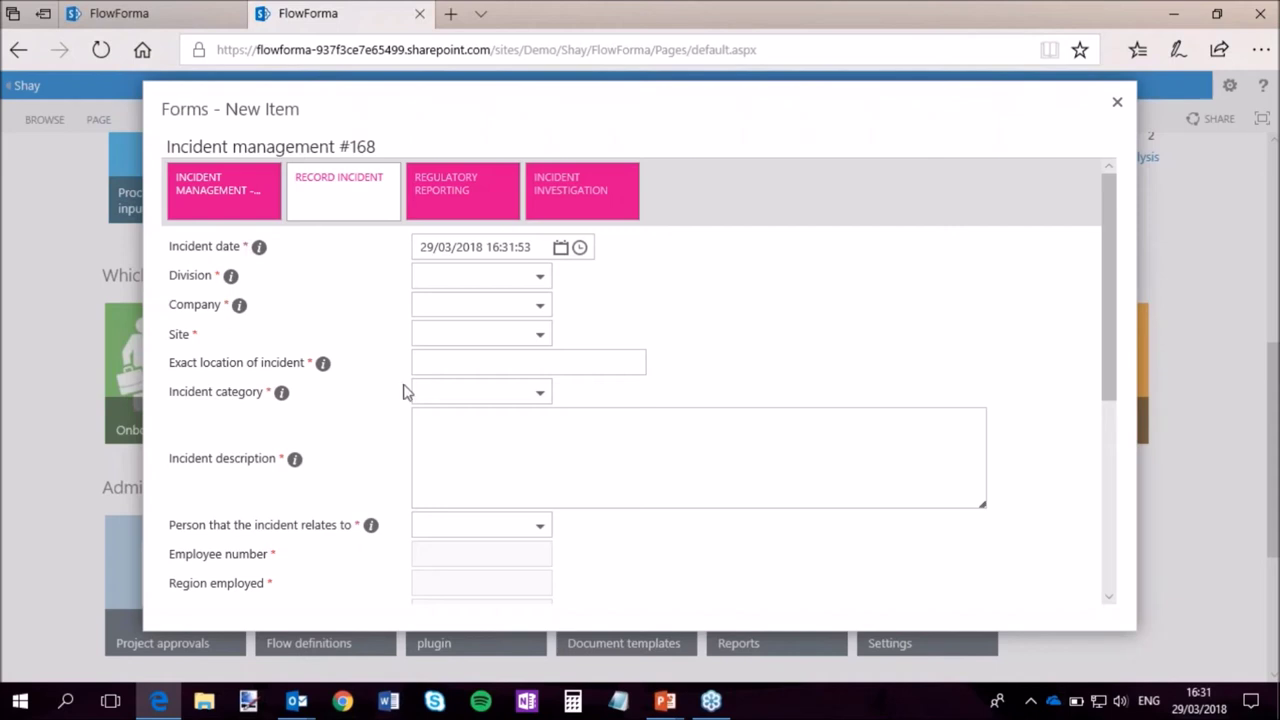
Read and dismiss the help notes for the incident's person and incident types.
{"action": "scroll", "coordinate": [405, 392], "scroll_direction": "down", "scroll_amount": 1}
{"action": "scroll", "coordinate": [318, 320], "scroll_direction": "down", "scroll_amount": 2}
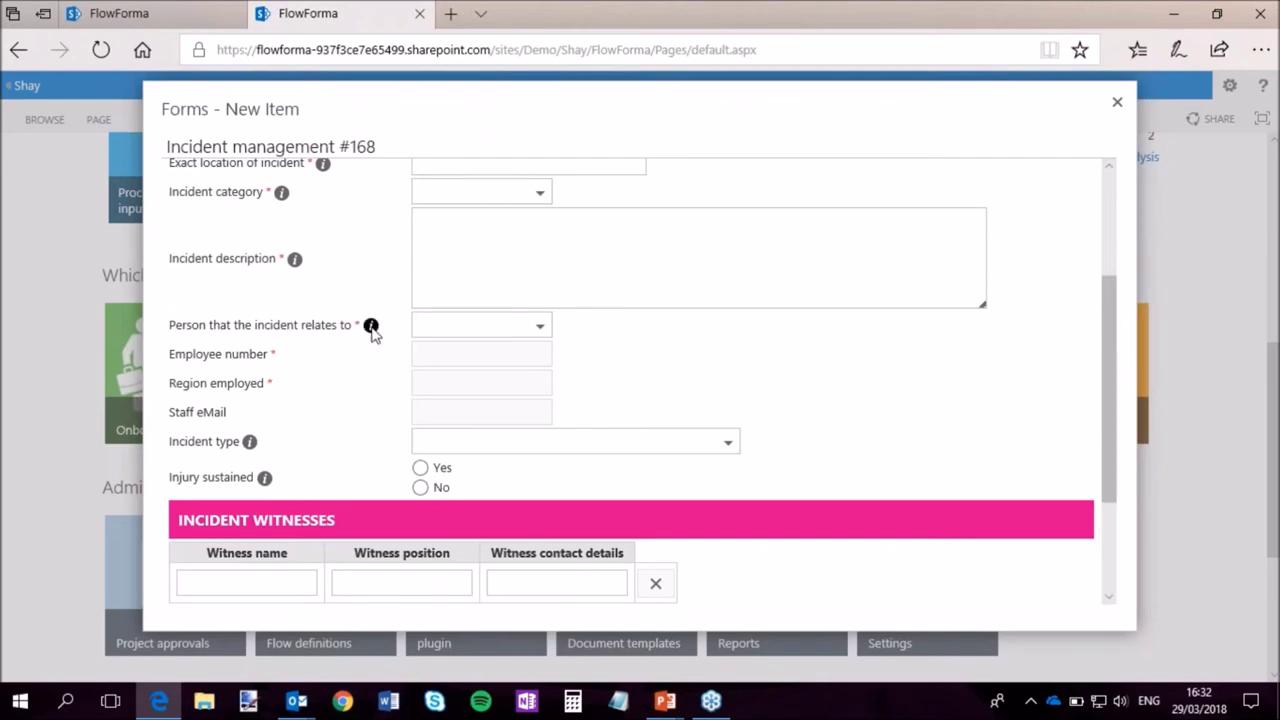
{"action": "left_click", "coordinate": [370, 326]}
{"action": "left_click", "coordinate": [524, 357]}
{"action": "left_click", "coordinate": [250, 442]}
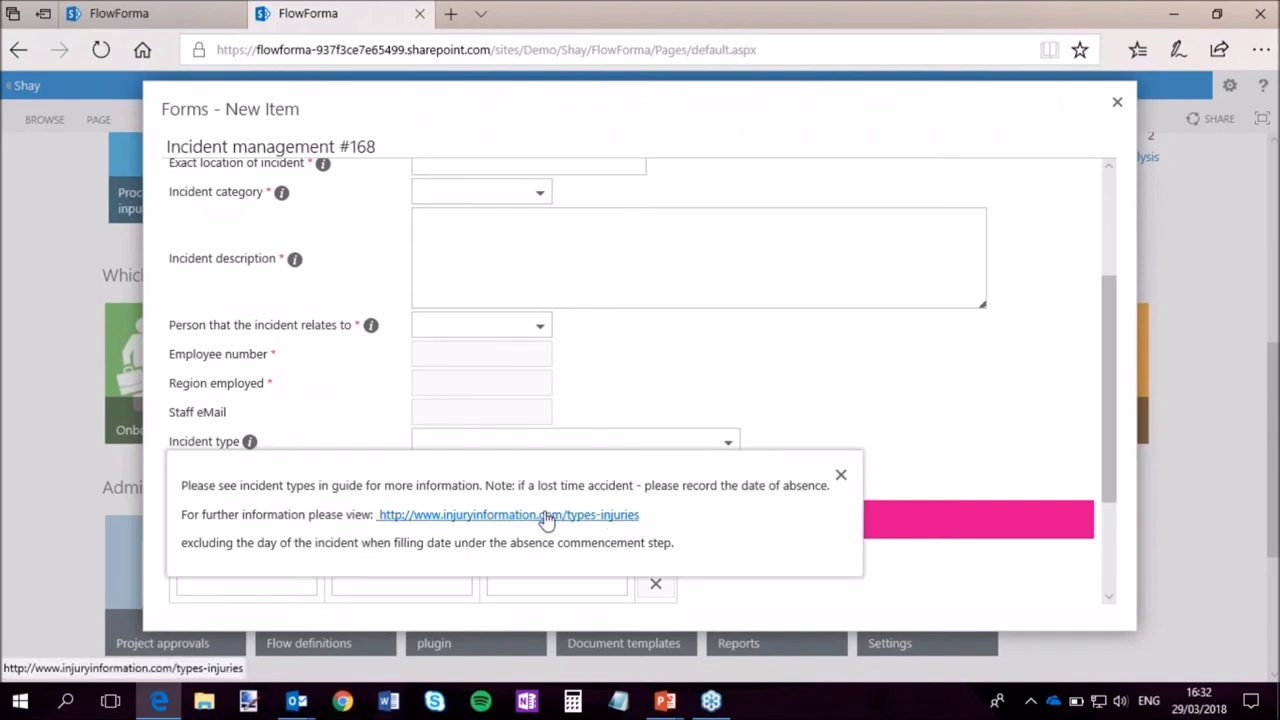
{"action": "left_click", "coordinate": [841, 474]}
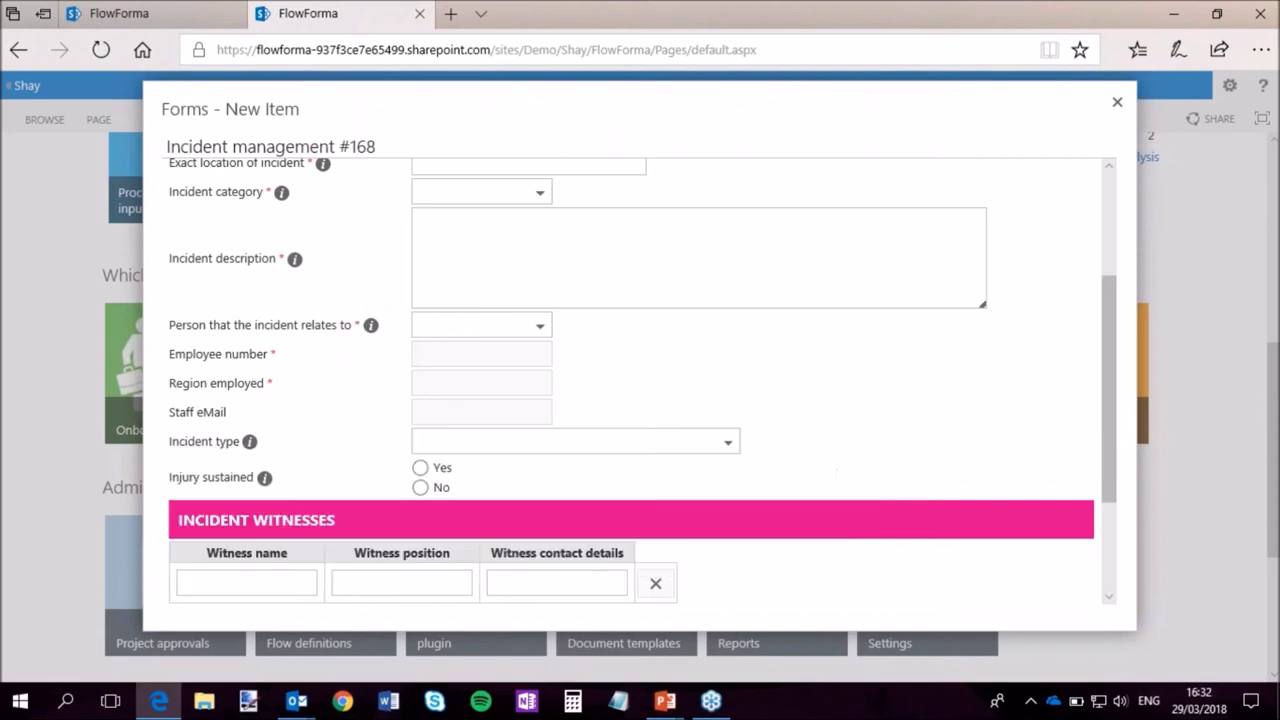
{"action": "left_click_drag", "start_coordinate": [1114, 457], "coordinate": [1117, 305]}
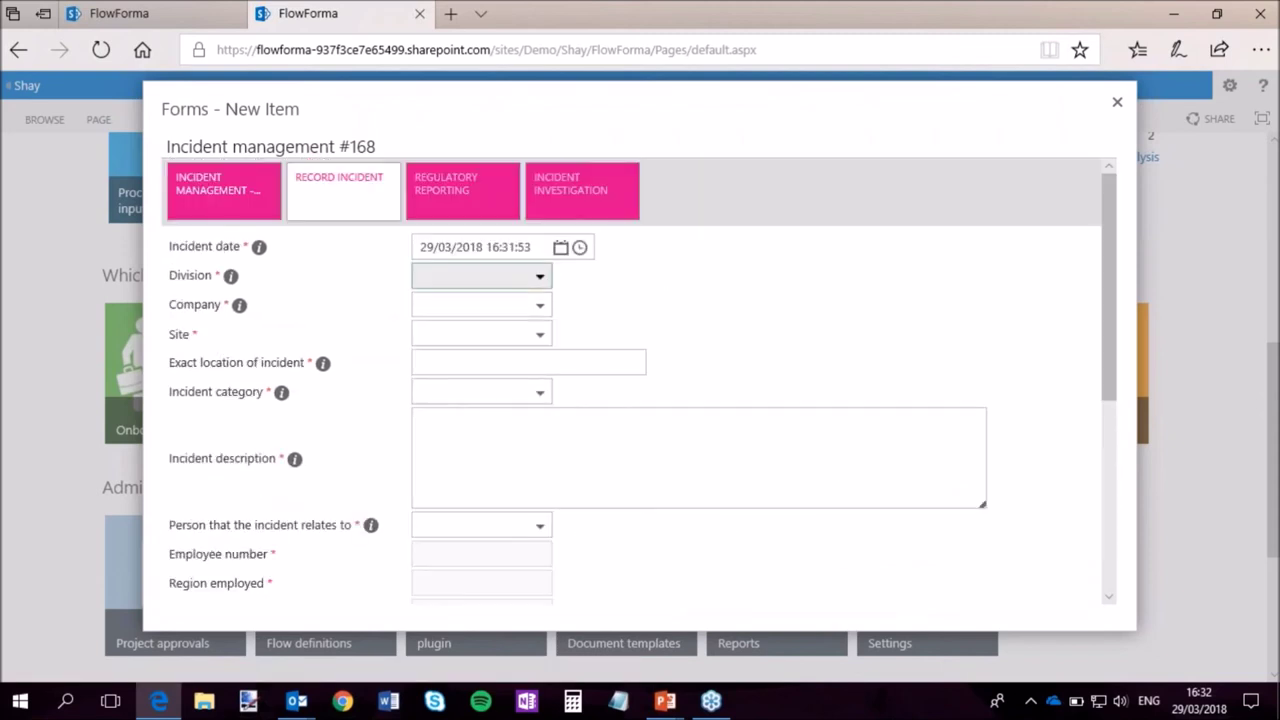
Set Division to Engineering, Company to Company A, Site to London and location 'Site 54'.
{"action": "left_click", "coordinate": [524, 284]}
{"action": "left_click", "coordinate": [536, 330]}
{"action": "left_click", "coordinate": [540, 306]}
{"action": "left_click", "coordinate": [474, 357]}
{"action": "left_click", "coordinate": [537, 337]}
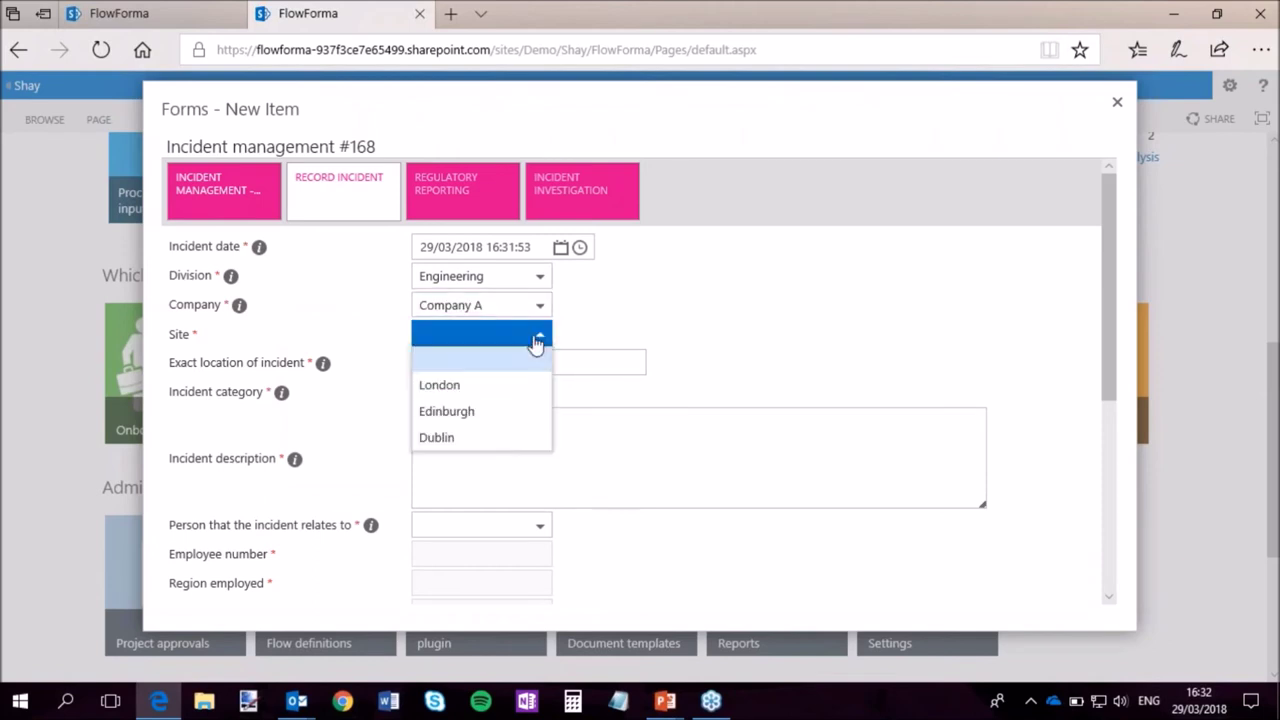
{"action": "left_click", "coordinate": [480, 387]}
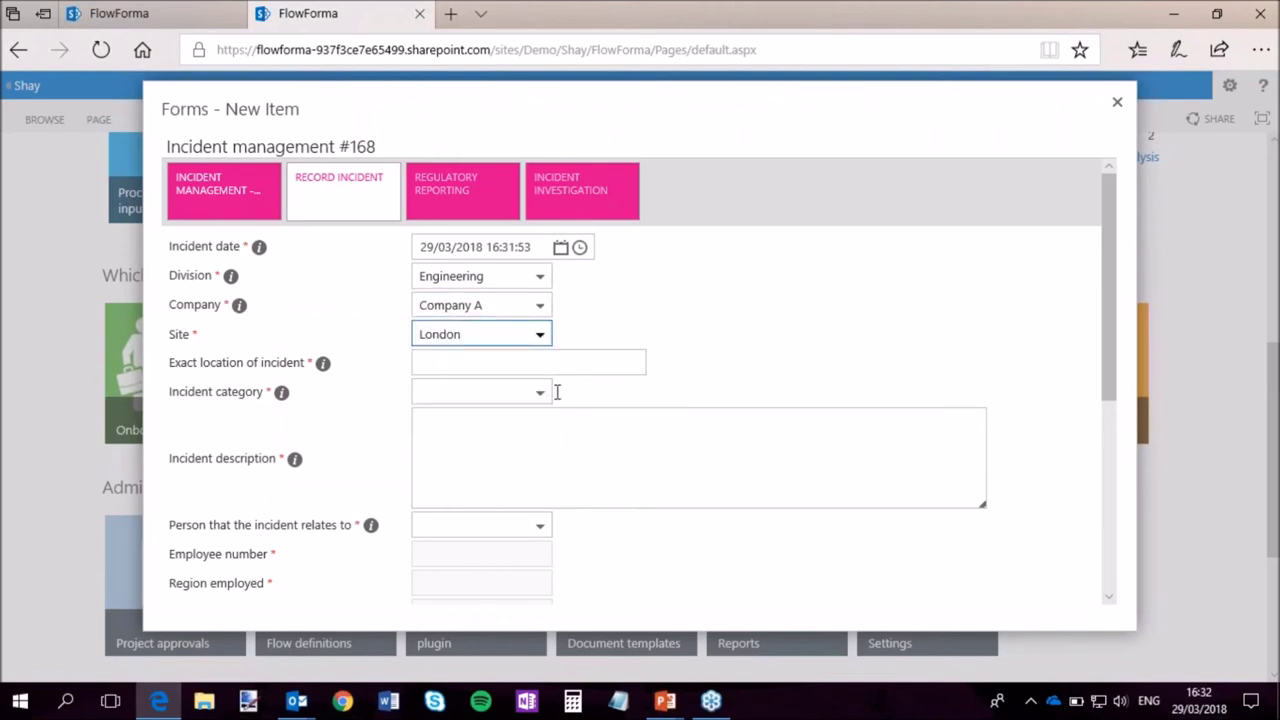
{"action": "left_click", "coordinate": [477, 361]}
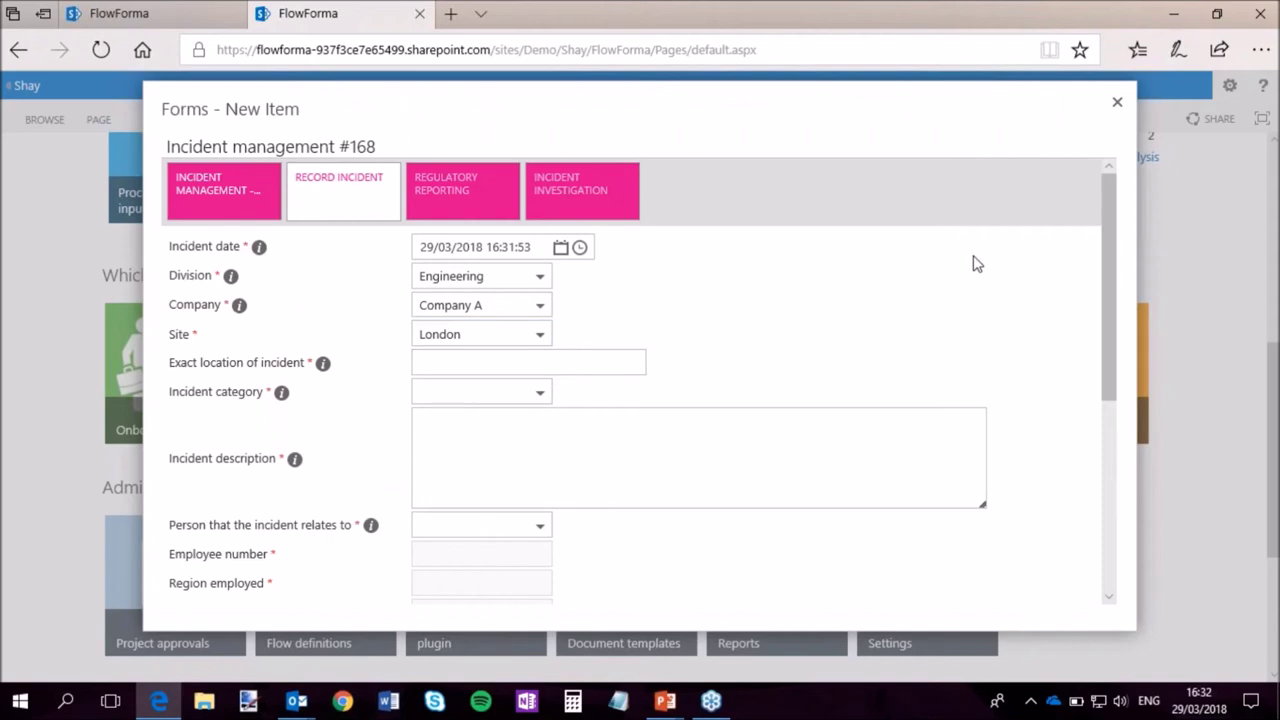
{"action": "type", "text": "Site 54"}
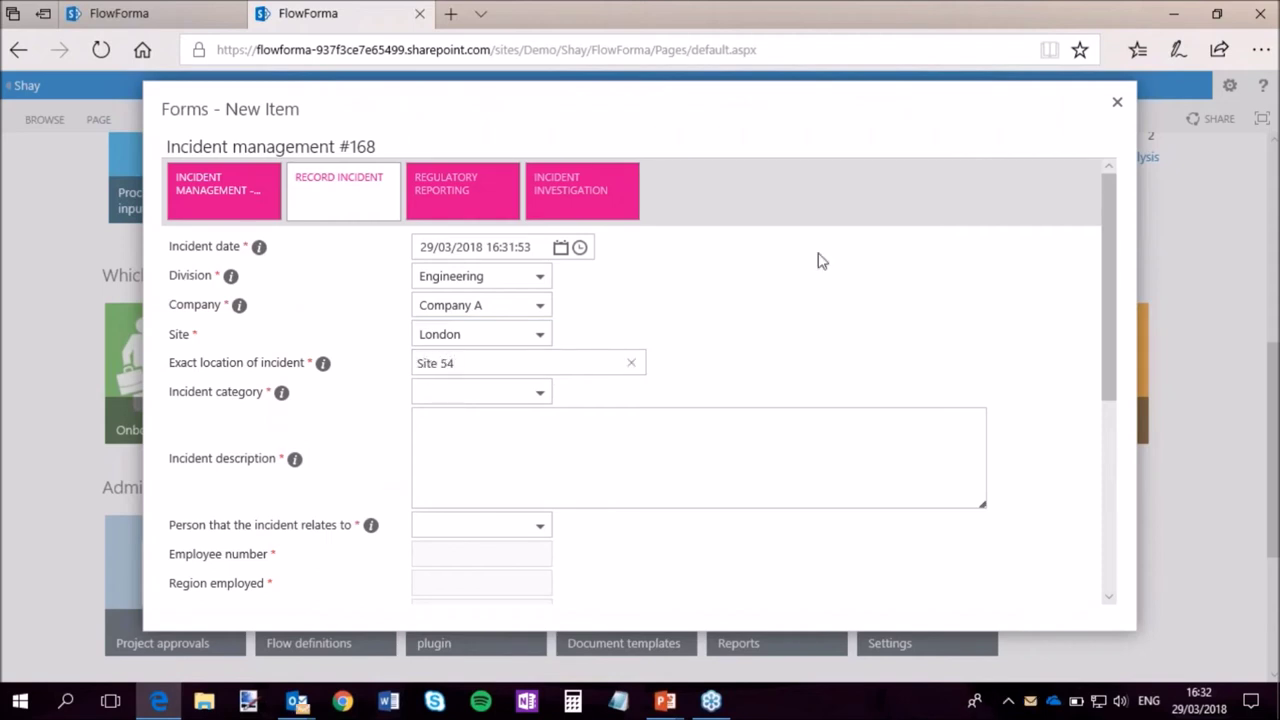
Set Incident category to Other and describe the incident as 'Slipped on oil'.
{"action": "left_click", "coordinate": [504, 396]}
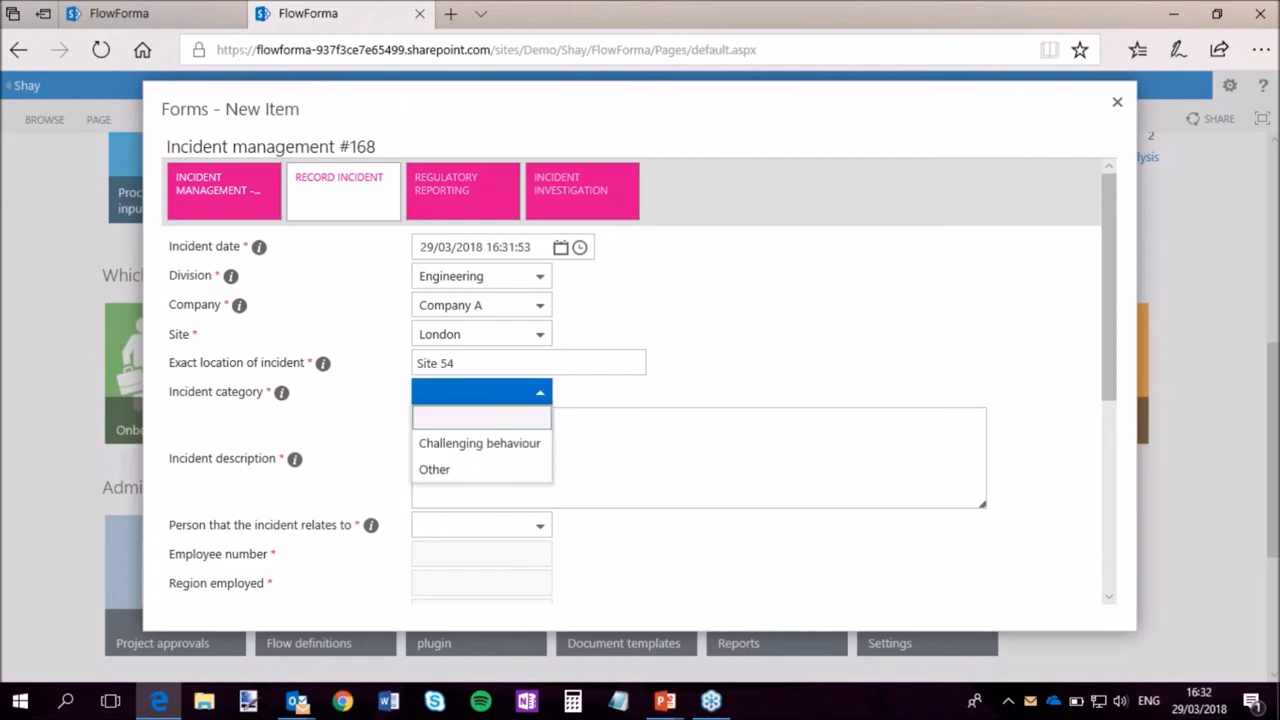
{"action": "left_click", "coordinate": [458, 474]}
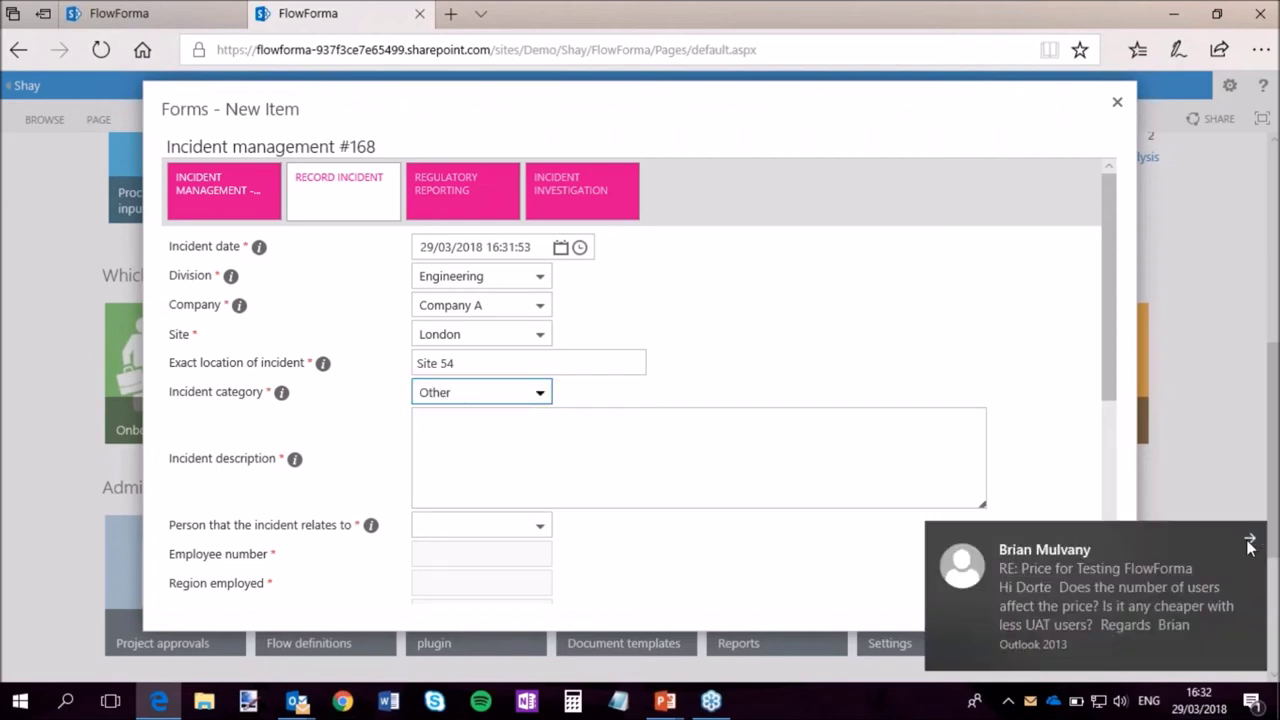
{"action": "left_click", "coordinate": [1249, 534]}
{"action": "left_click", "coordinate": [440, 423]}
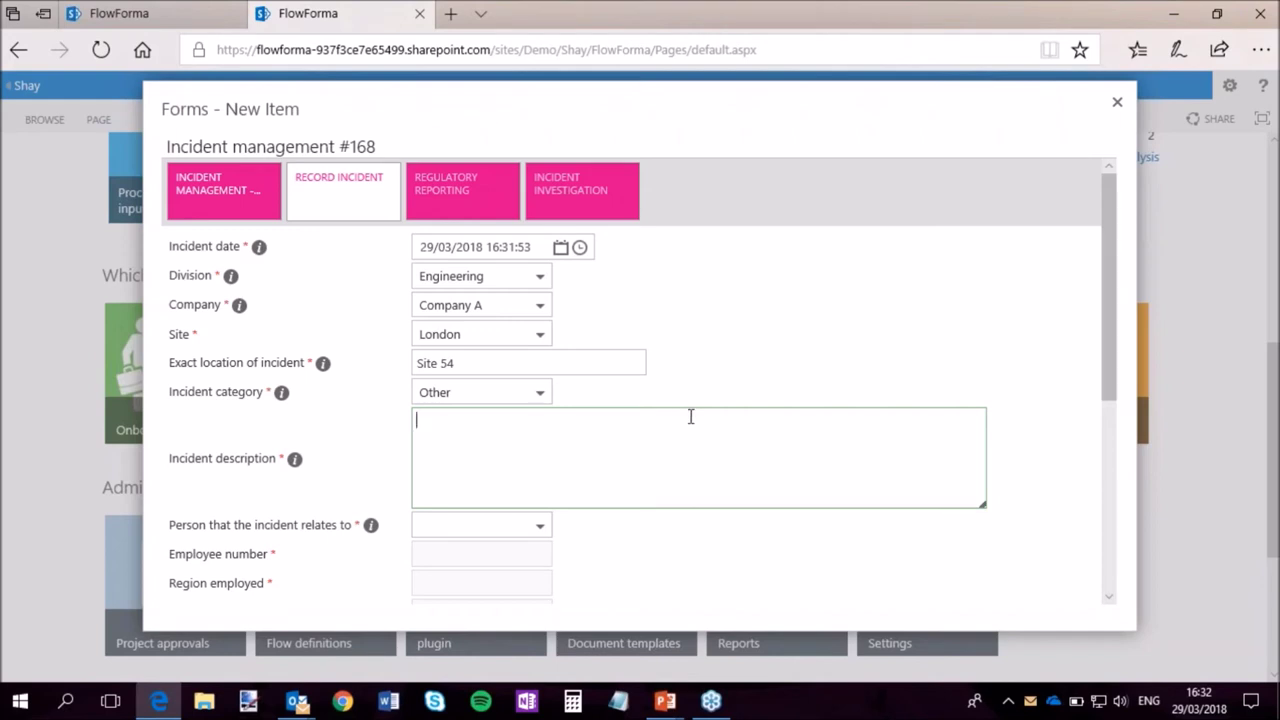
{"action": "type", "text": "Slipped on"}
{"action": "type", "text": "ice"}
{"action": "key", "text": "BackSpace"}
{"action": "key", "text": "BackSpace"}
{"action": "key", "text": "BackSpace"}
{"action": "type", "text": "oi"}
{"action": "scroll", "coordinate": [550, 460], "scroll_direction": "down", "scroll_amount": 3}
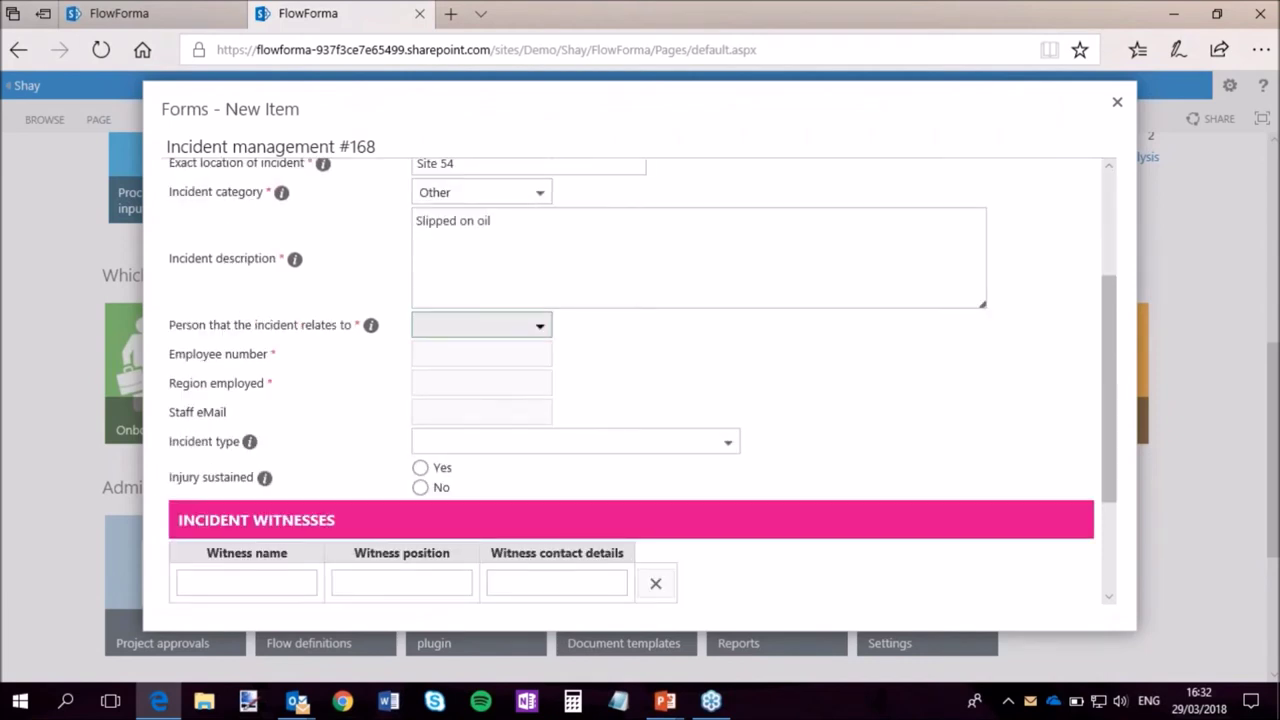
Select the related person, set type to Minor incident, and record no injury sustained.
{"action": "left_click", "coordinate": [528, 325]}
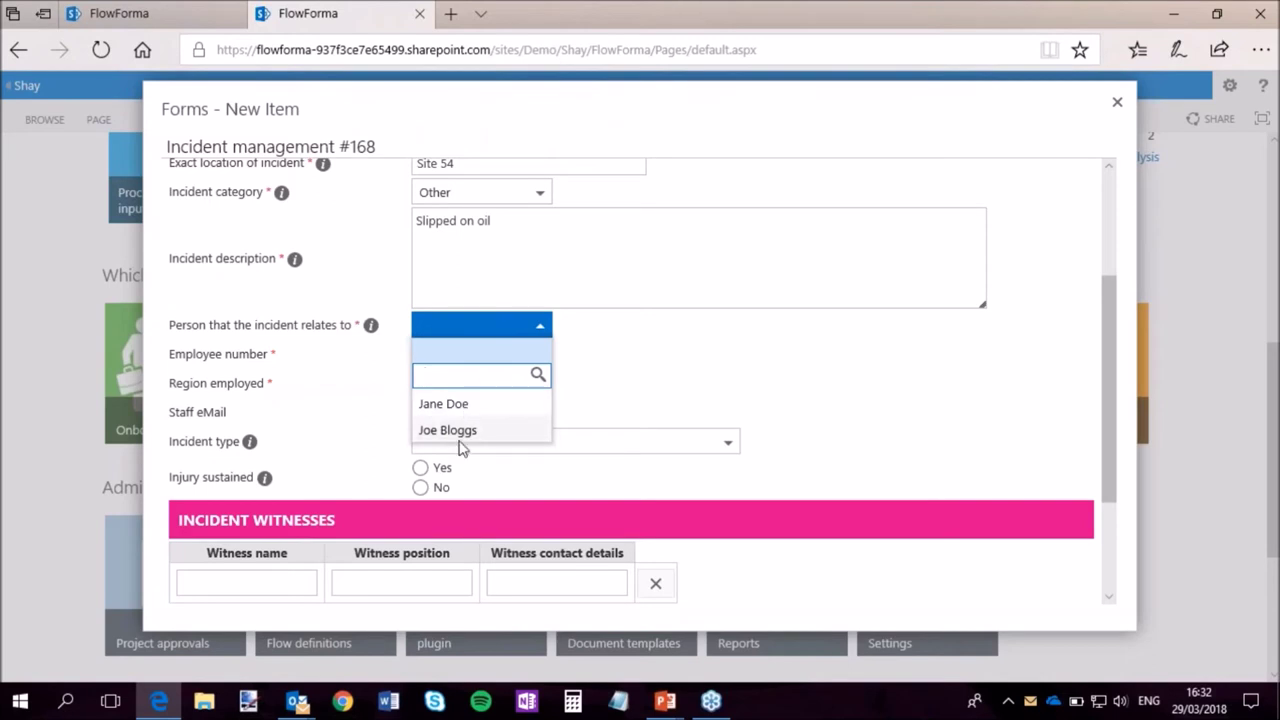
{"action": "left_click", "coordinate": [460, 432]}
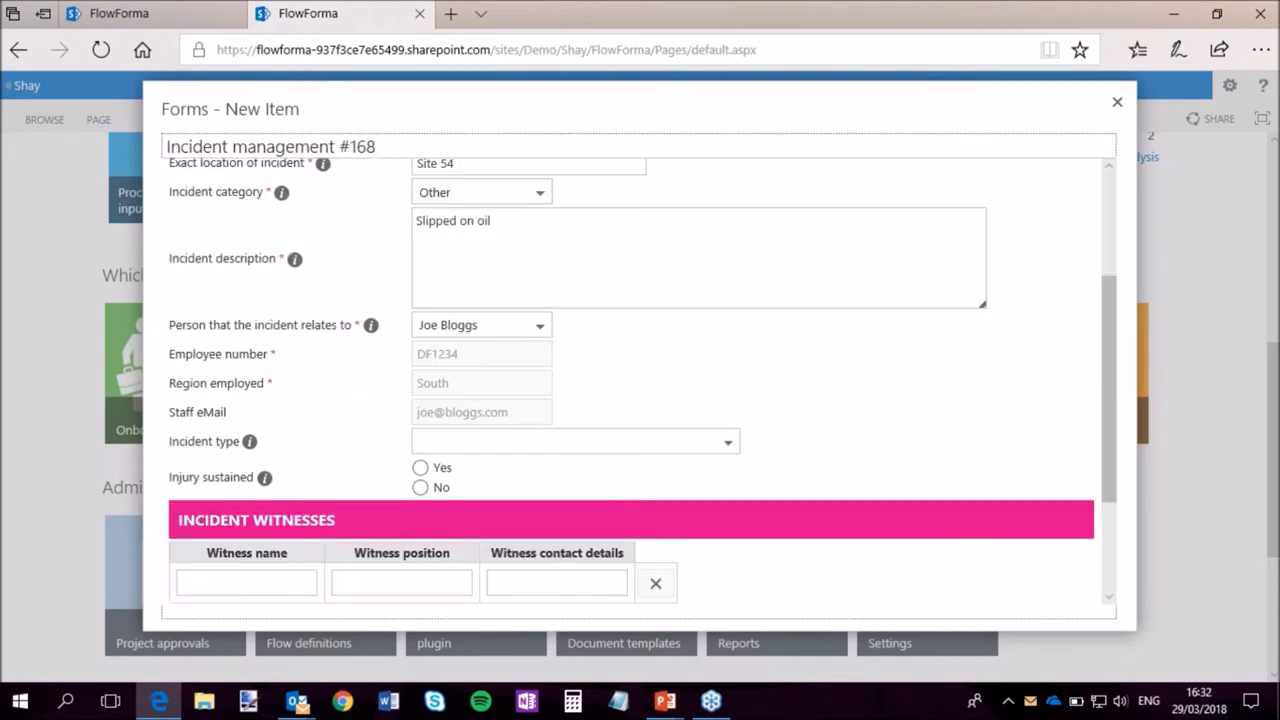
{"action": "left_click", "coordinate": [600, 441]}
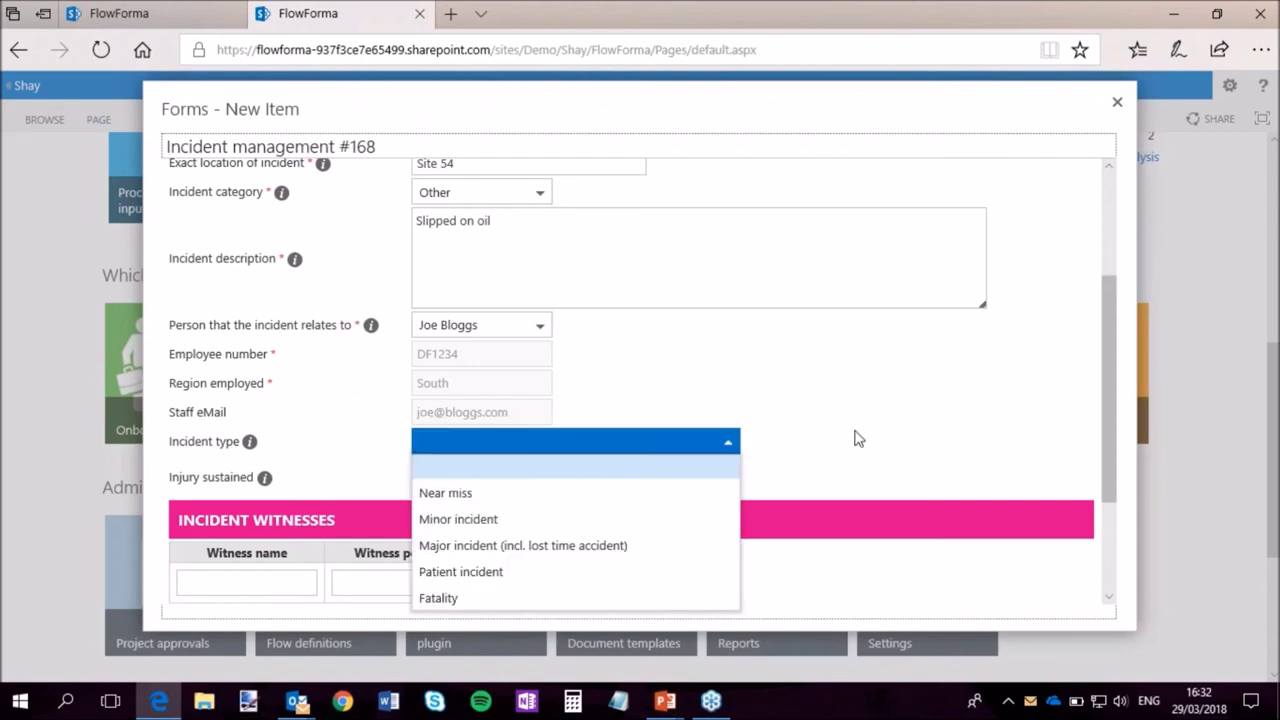
{"action": "scroll", "coordinate": [837, 437], "scroll_direction": "down", "scroll_amount": 1}
{"action": "left_click", "coordinate": [733, 376]}
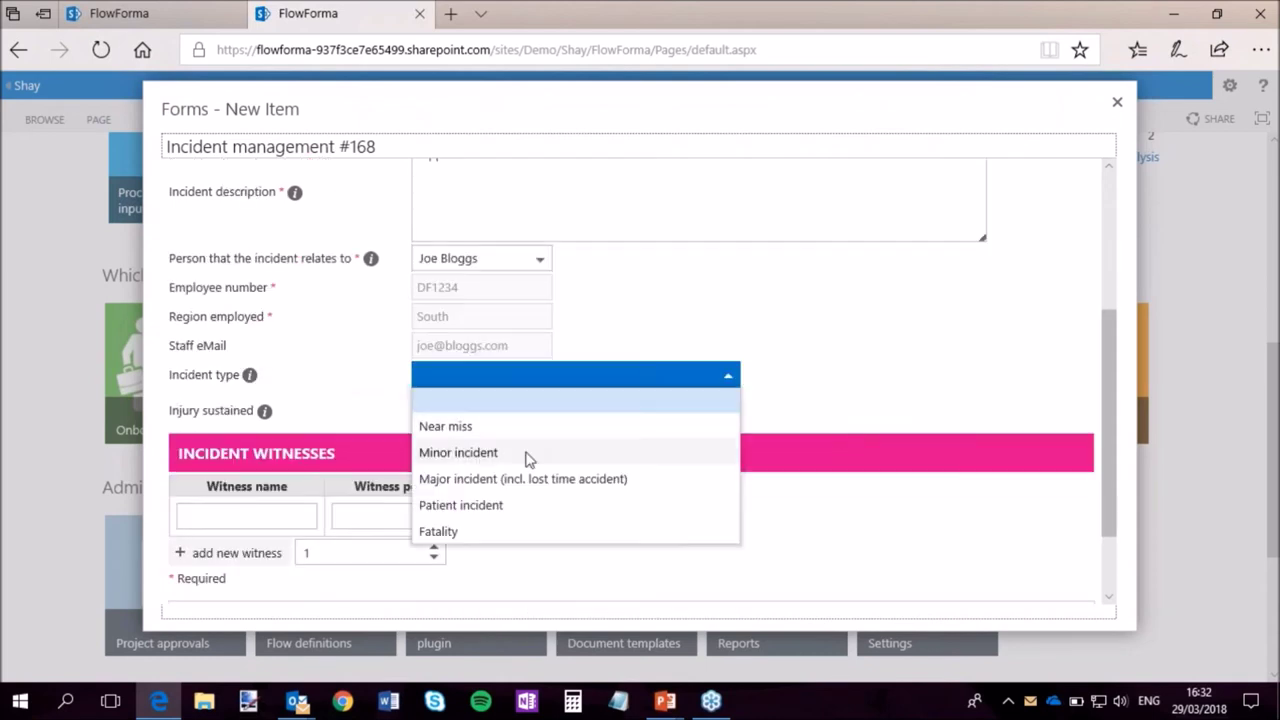
{"action": "left_click", "coordinate": [492, 452]}
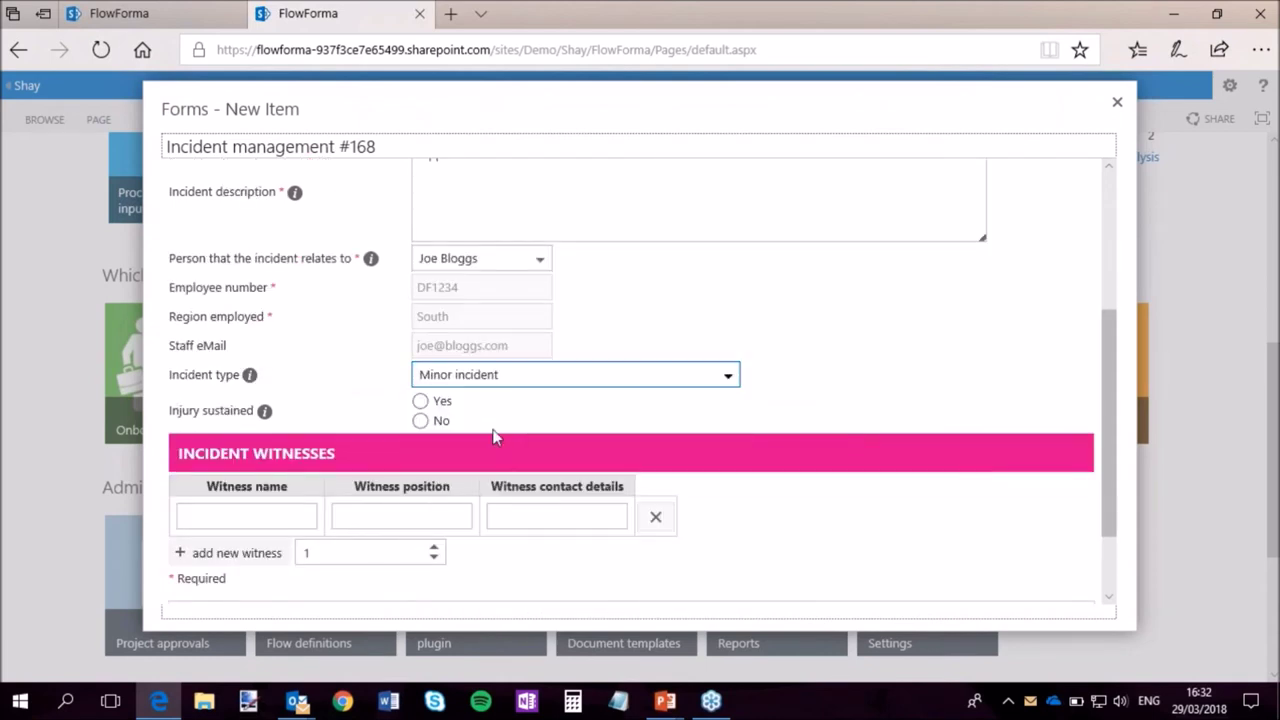
{"action": "left_click", "coordinate": [421, 421]}
Enter a witness's name, position 'Admin' and contact number, then submit the record step.
{"action": "left_click", "coordinate": [248, 520]}
{"action": "type", "text": "Jane Doe"}
{"action": "key", "text": "Tab"}
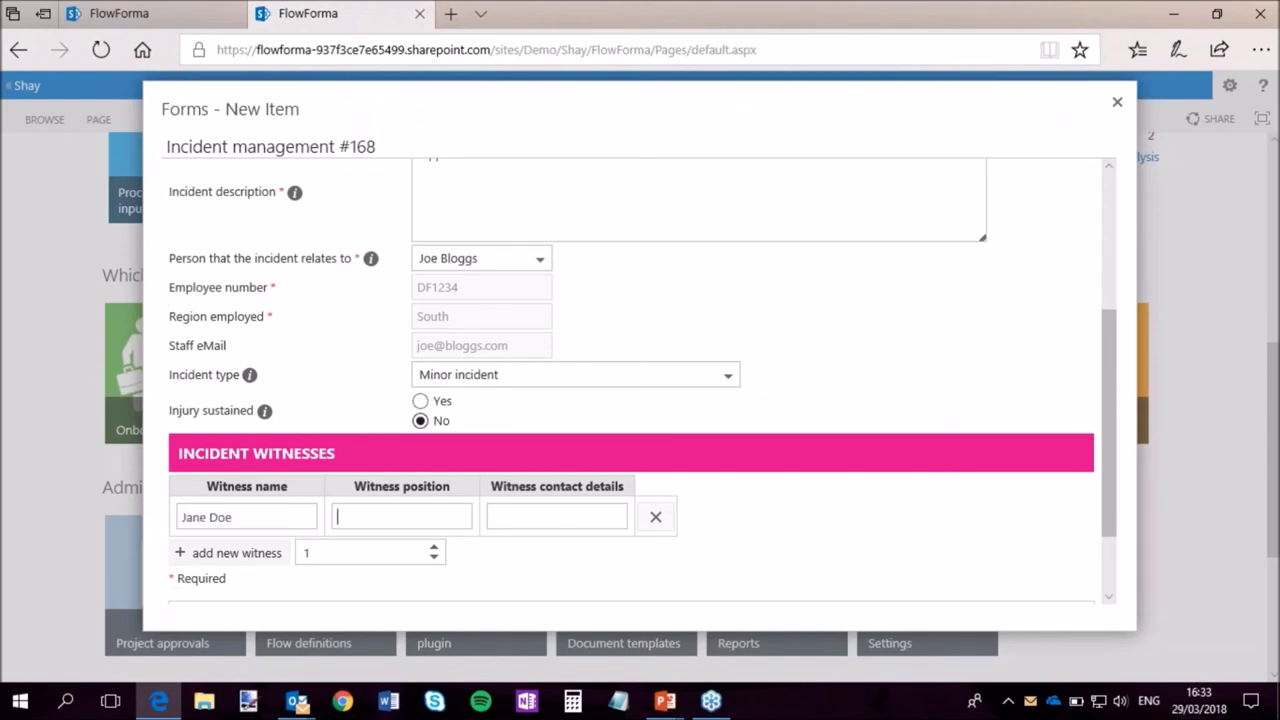
{"action": "type", "text": "Admin"}
{"action": "key", "text": "Tab"}
{"action": "type", "text": "123456"}
{"action": "scroll", "coordinate": [800, 437], "scroll_direction": "down", "scroll_amount": 2}
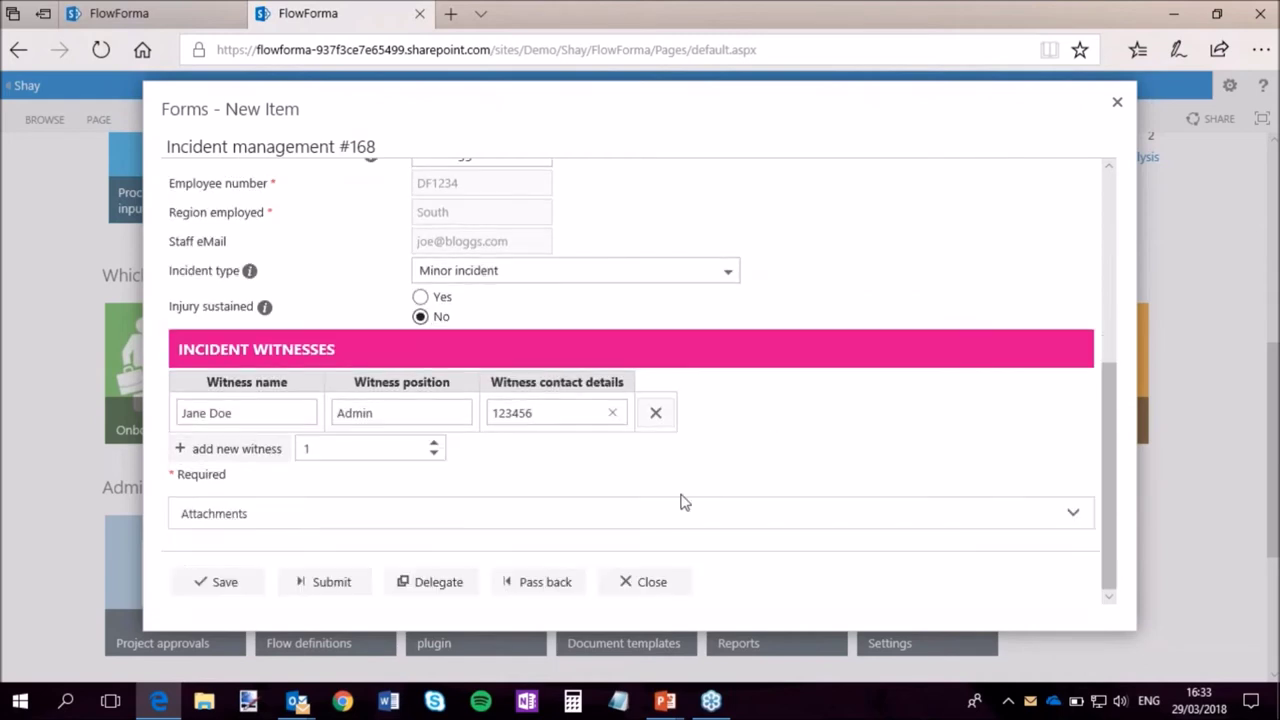
{"action": "left_click", "coordinate": [332, 586]}
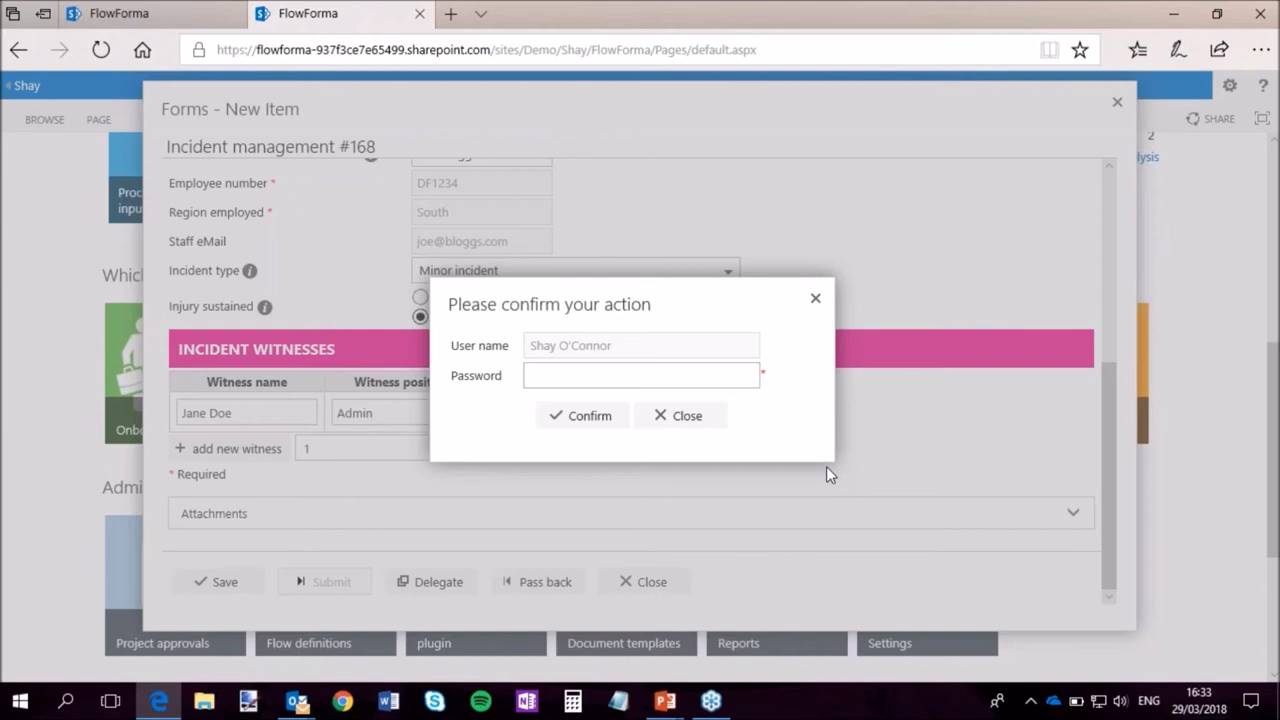
Confirm the submission with the account password, re-entering it after the Wrong password error.
{"action": "left_click", "coordinate": [597, 375]}
{"action": "type", "text": "••••••"}
{"action": "left_click", "coordinate": [580, 417]}
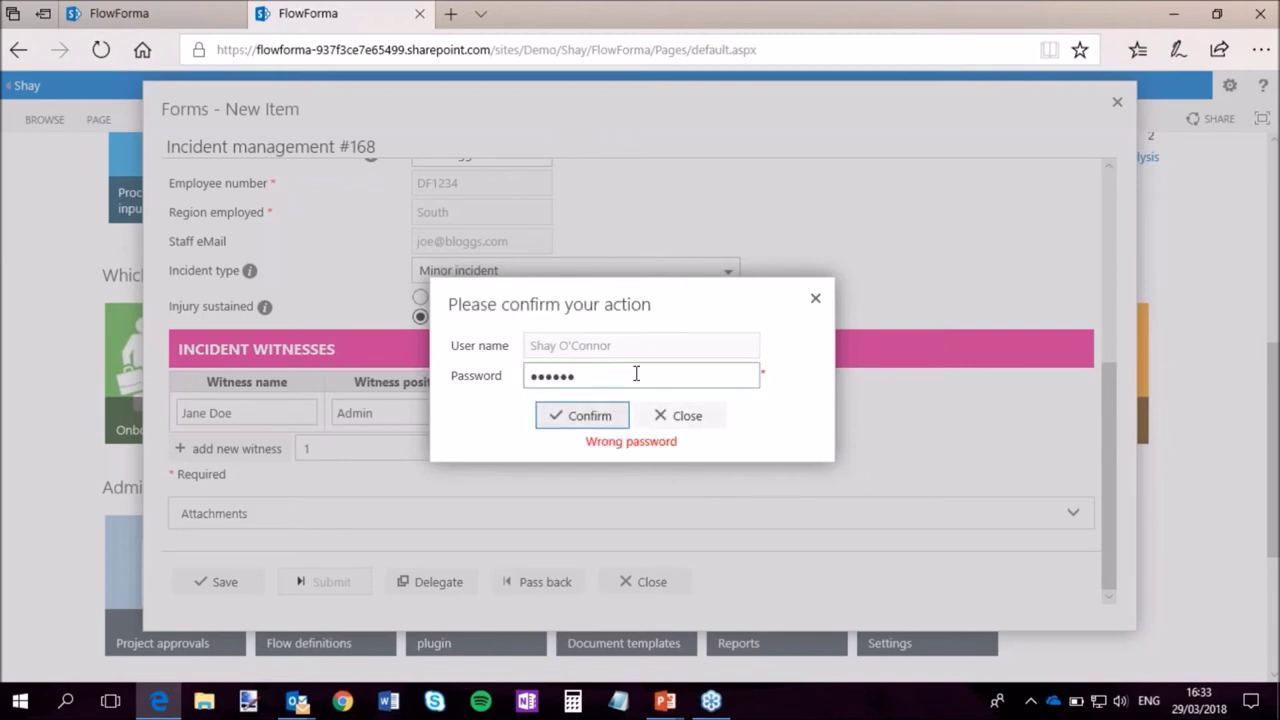
{"action": "left_click_drag", "start_coordinate": [634, 374], "coordinate": [468, 376]}
{"action": "type", "text": "•••••"}
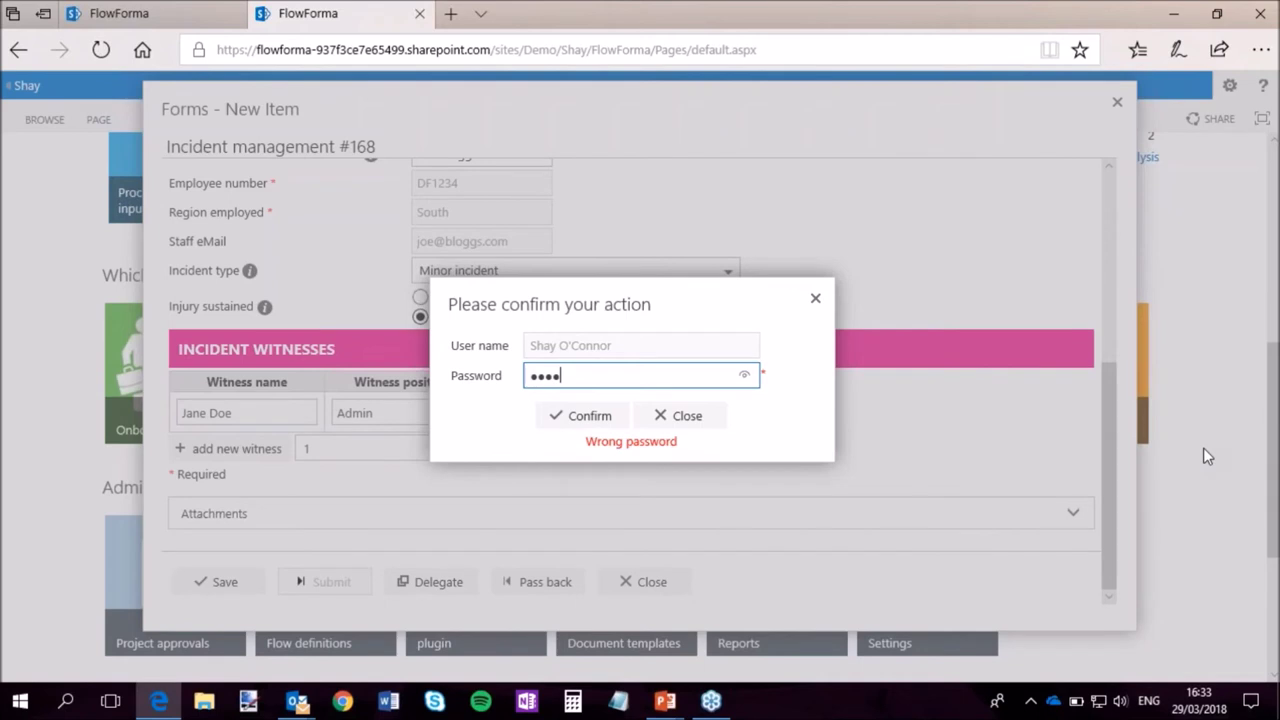
{"action": "type", "text": "•••••••"}
{"action": "left_click", "coordinate": [580, 415]}
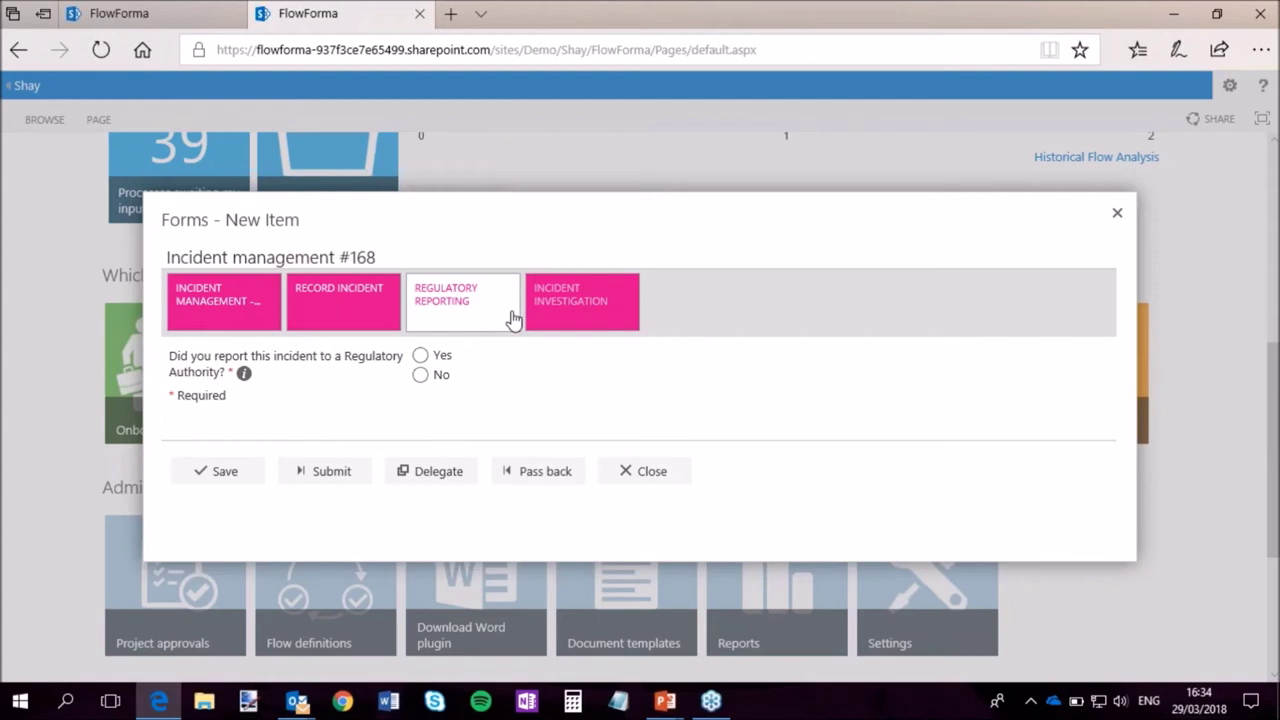
Answer No to reporting to a Regulatory Authority and submit the Regulatory Reporting step.
{"action": "left_click", "coordinate": [421, 356]}
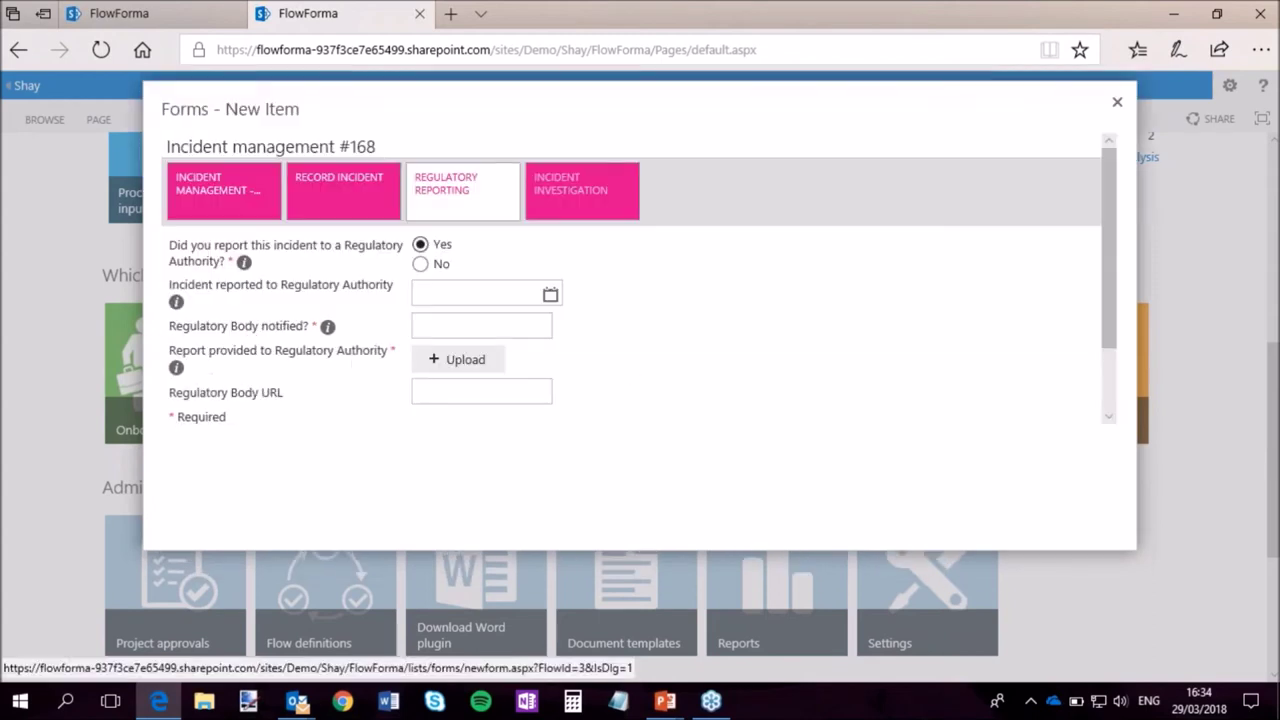
{"action": "left_click", "coordinate": [420, 264]}
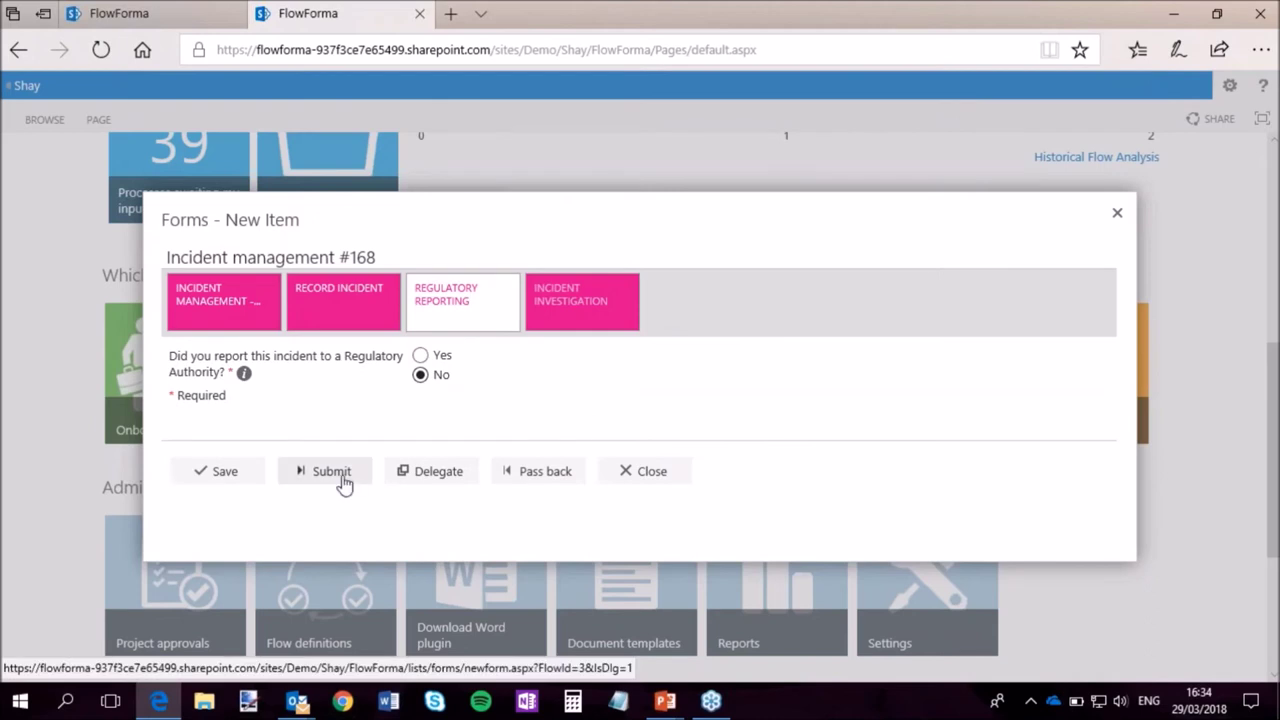
{"action": "left_click", "coordinate": [338, 474]}
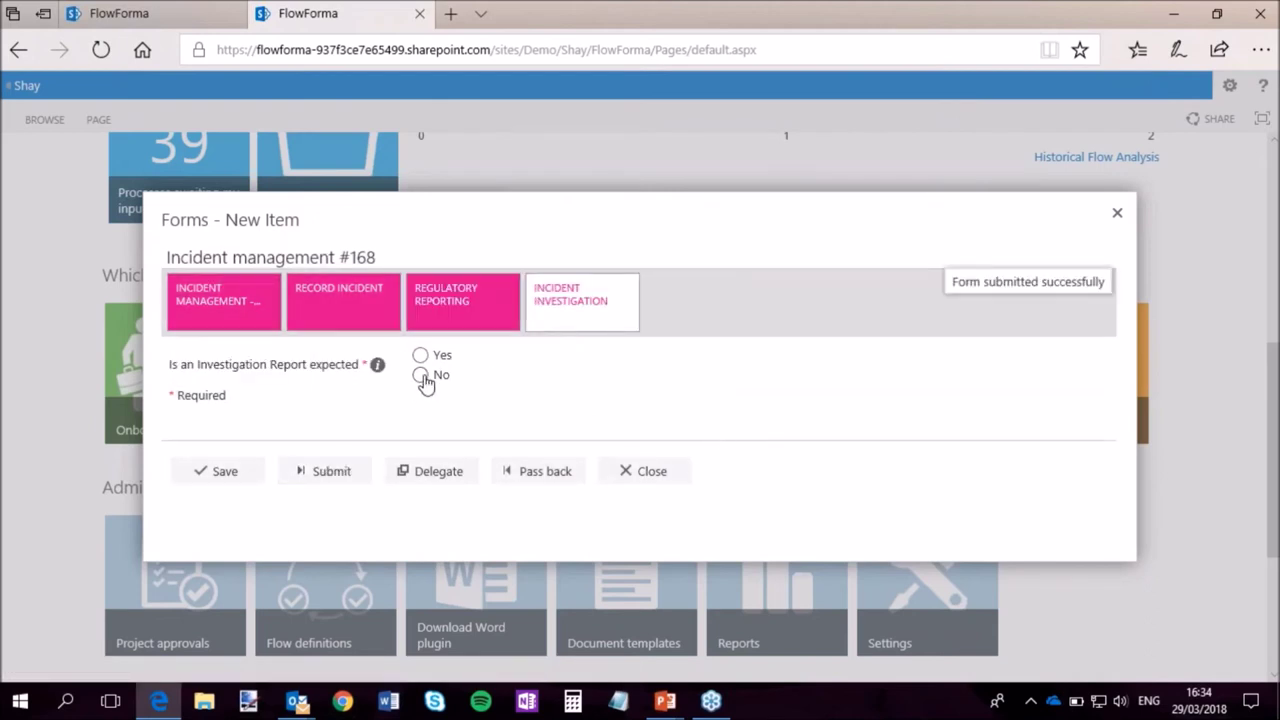
Answer No to expecting an investigation report, submit the step, and close the incident form.
{"action": "left_click", "coordinate": [420, 356]}
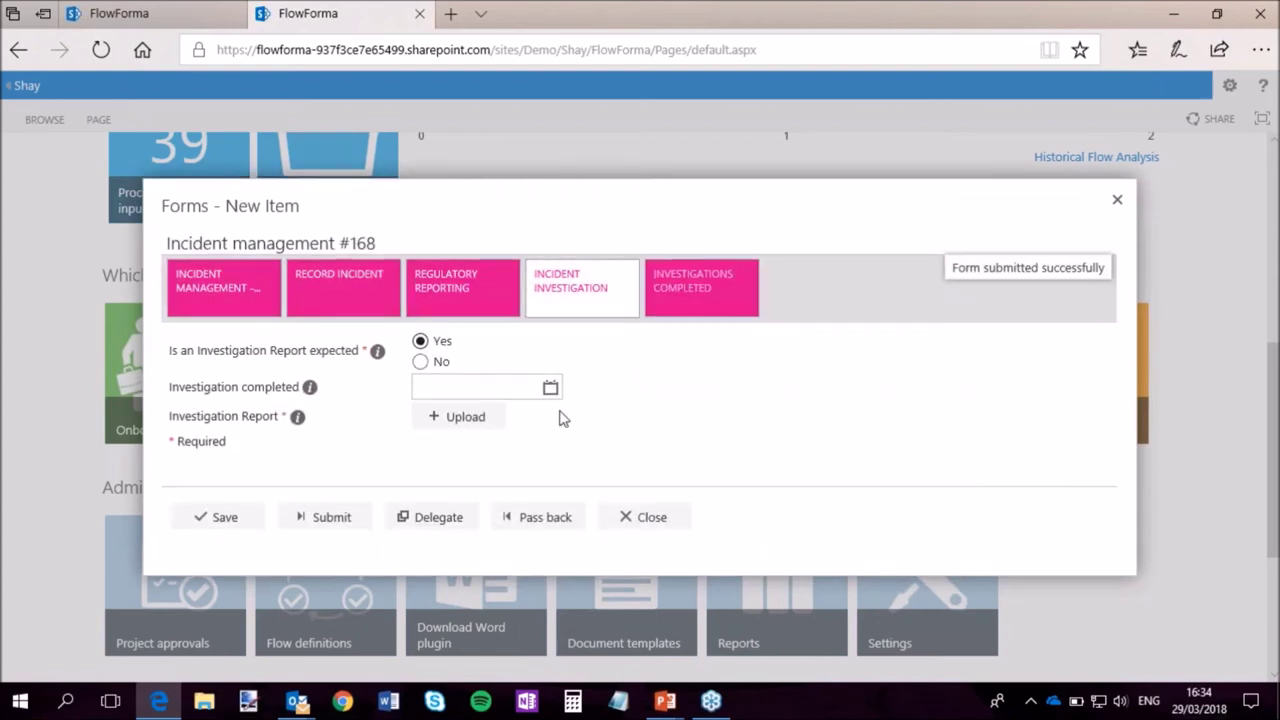
{"action": "left_click", "coordinate": [420, 361]}
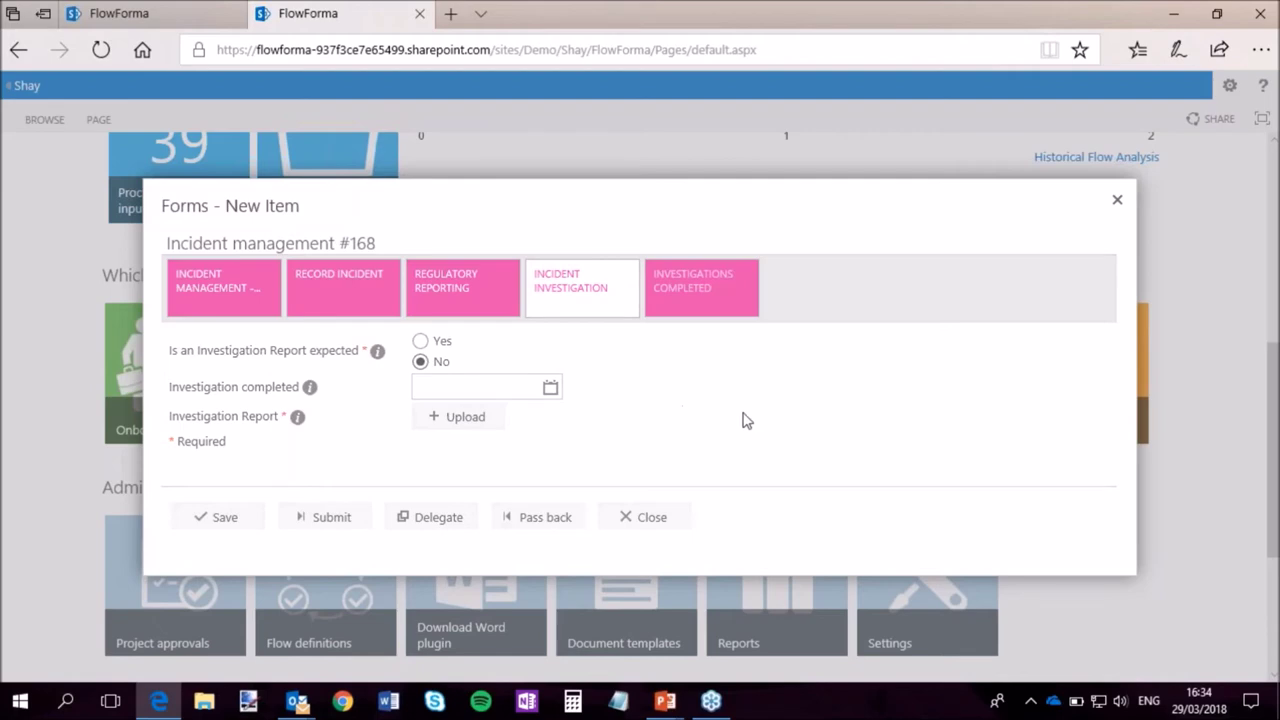
{"action": "left_click", "coordinate": [332, 471]}
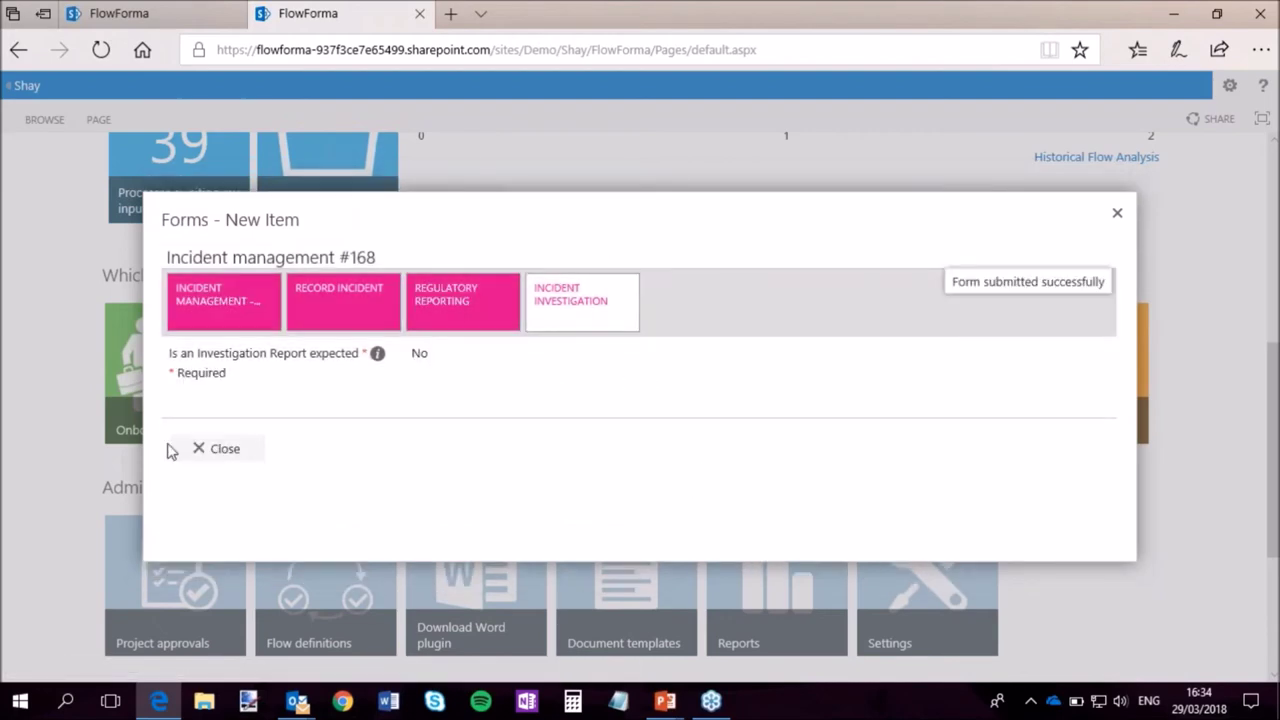
{"action": "left_click", "coordinate": [232, 449]}
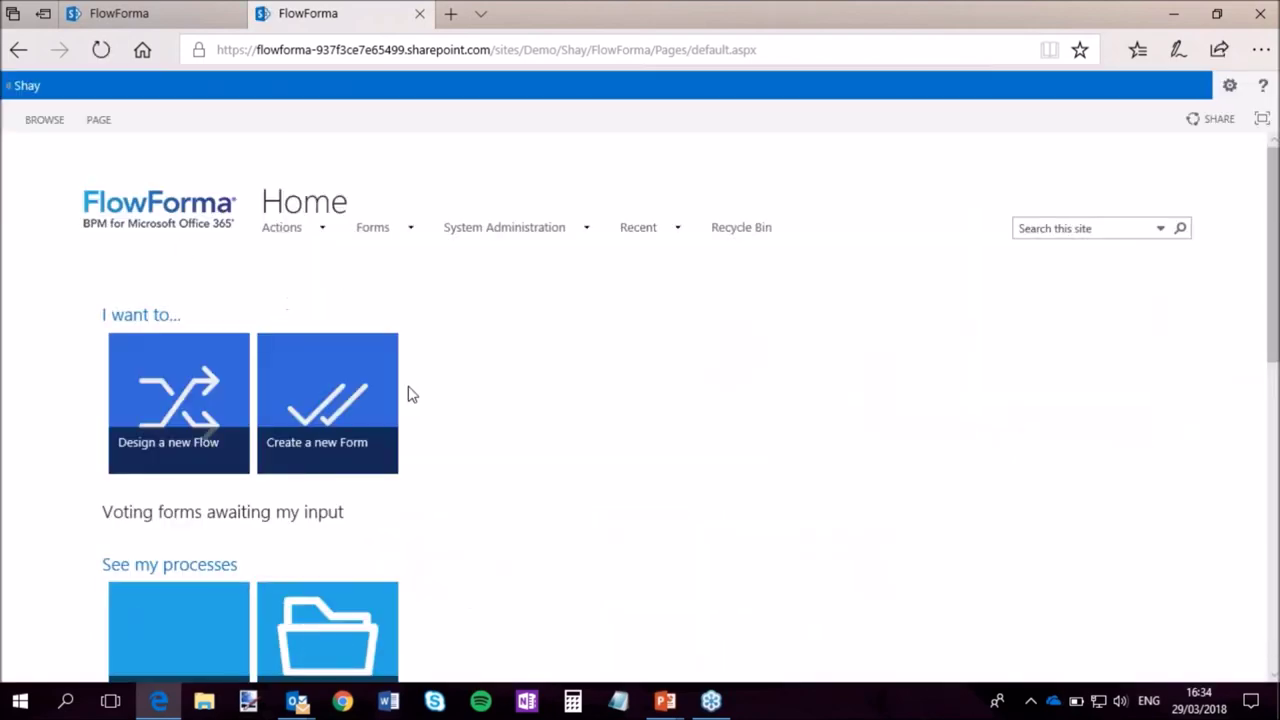
From My processes, select incident form IM-168 and open its audit log via Items.
{"action": "scroll", "coordinate": [410, 394], "scroll_direction": "down", "scroll_amount": 2}
{"action": "scroll", "coordinate": [410, 394], "scroll_direction": "down", "scroll_amount": 1}
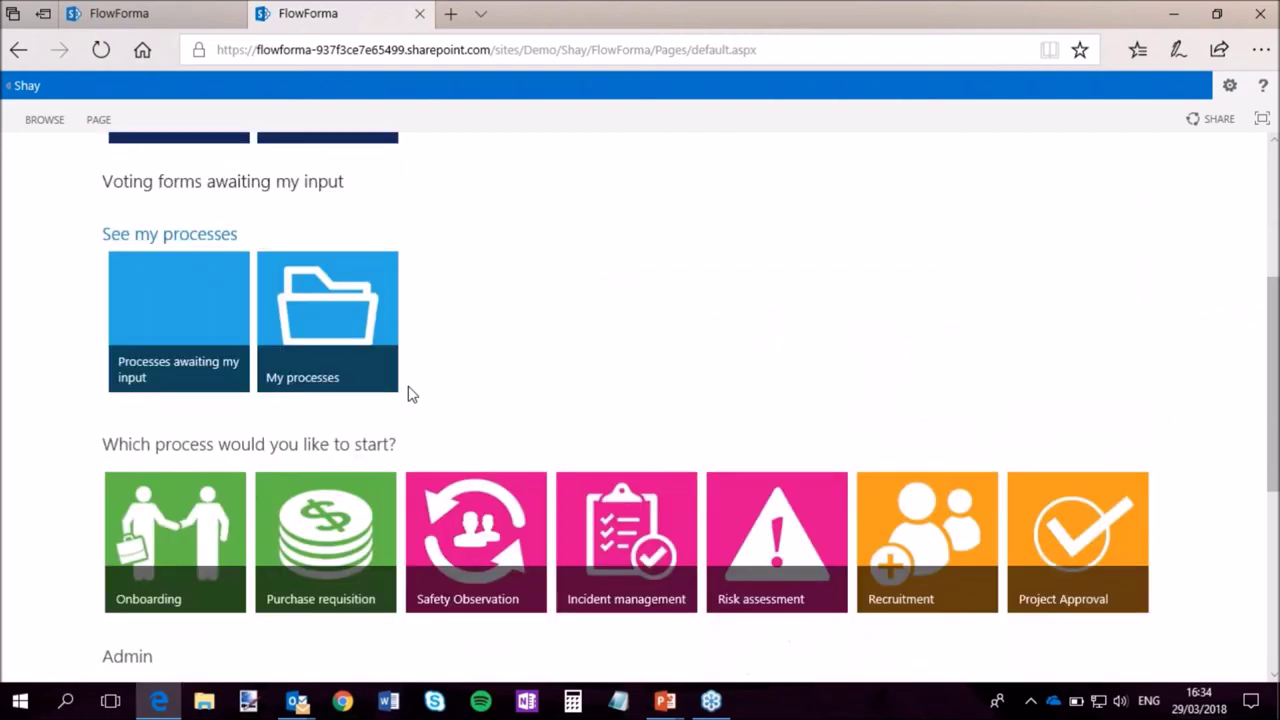
{"action": "left_click", "coordinate": [327, 313]}
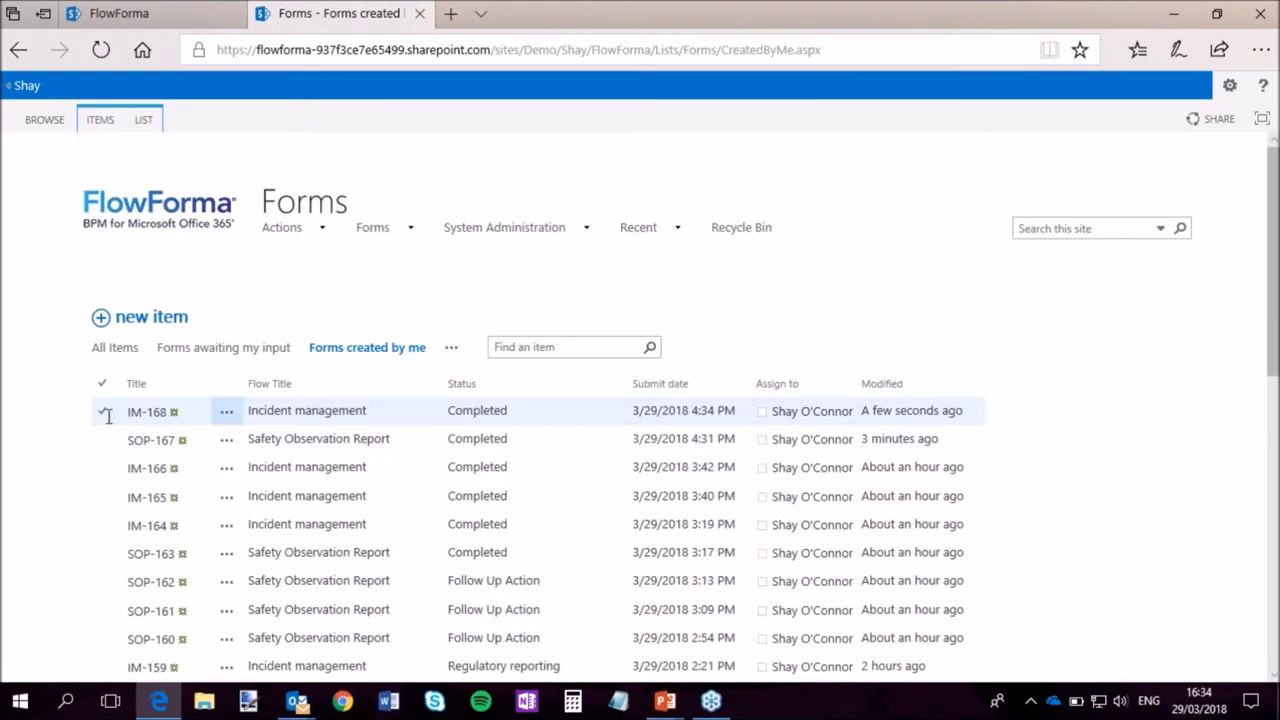
{"action": "left_click", "coordinate": [104, 413]}
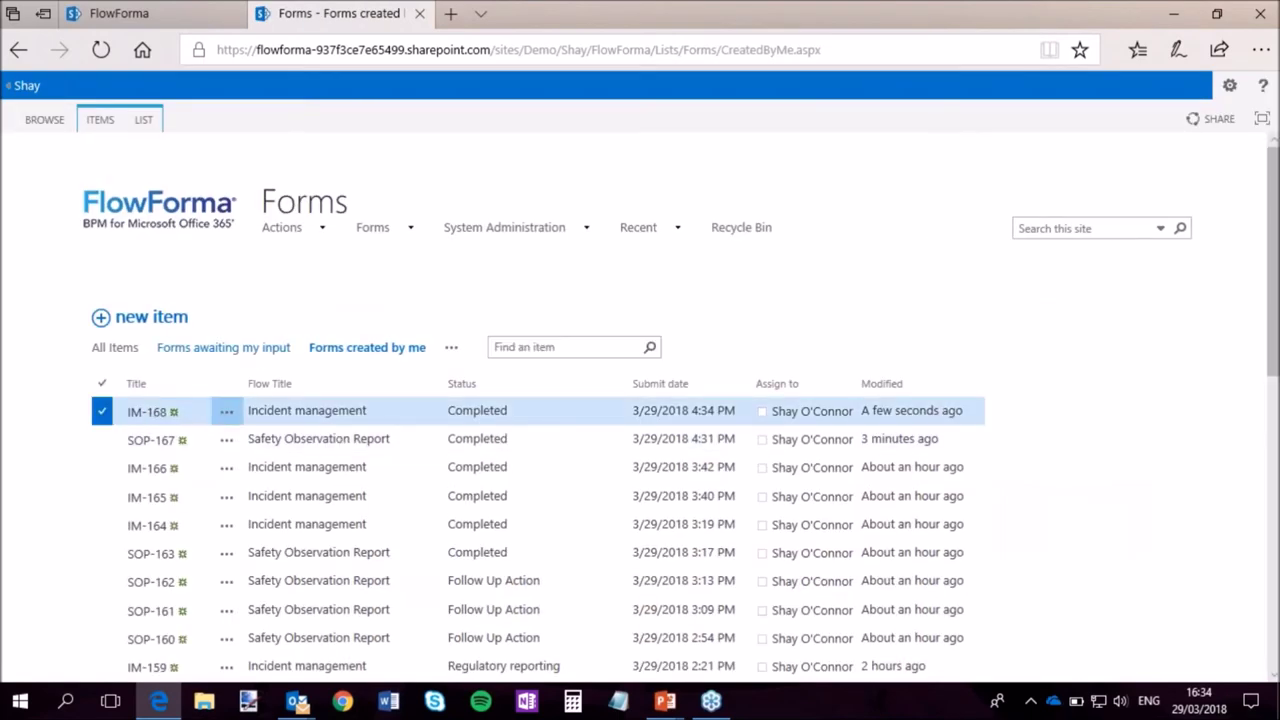
{"action": "left_click", "coordinate": [98, 121]}
{"action": "left_click", "coordinate": [553, 165]}
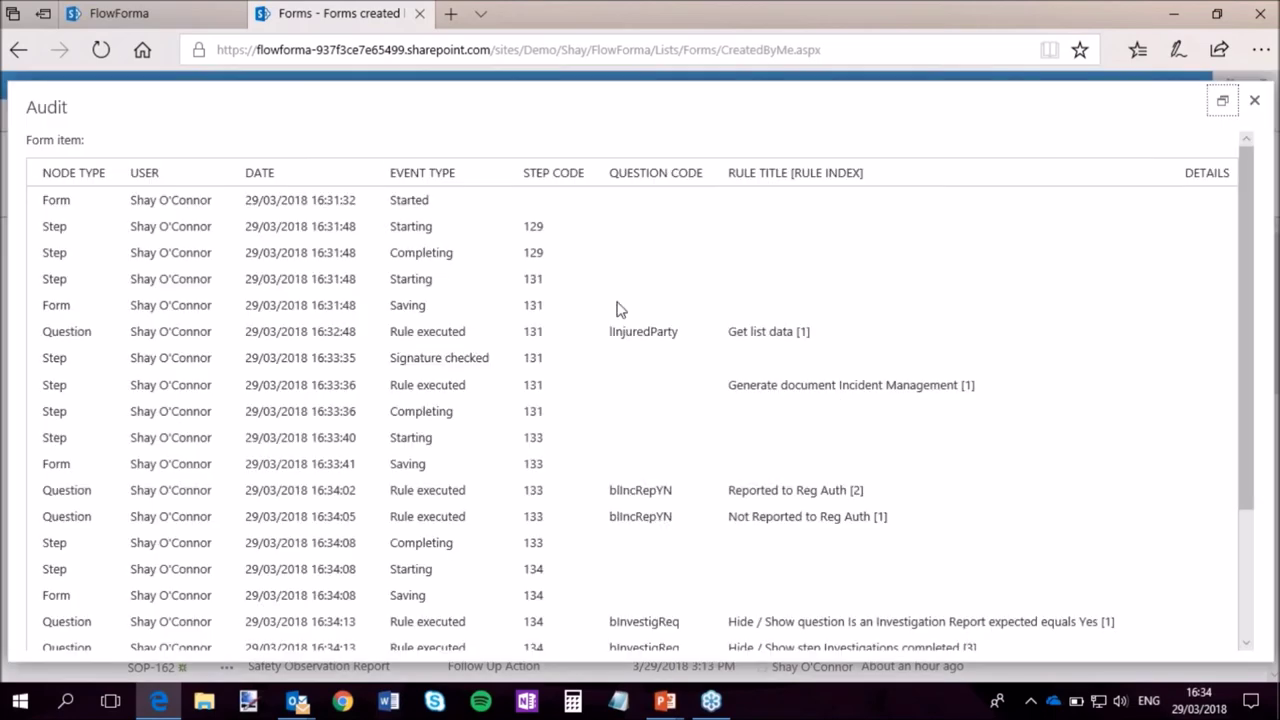
{"action": "scroll", "coordinate": [615, 309], "scroll_direction": "down", "scroll_amount": 3}
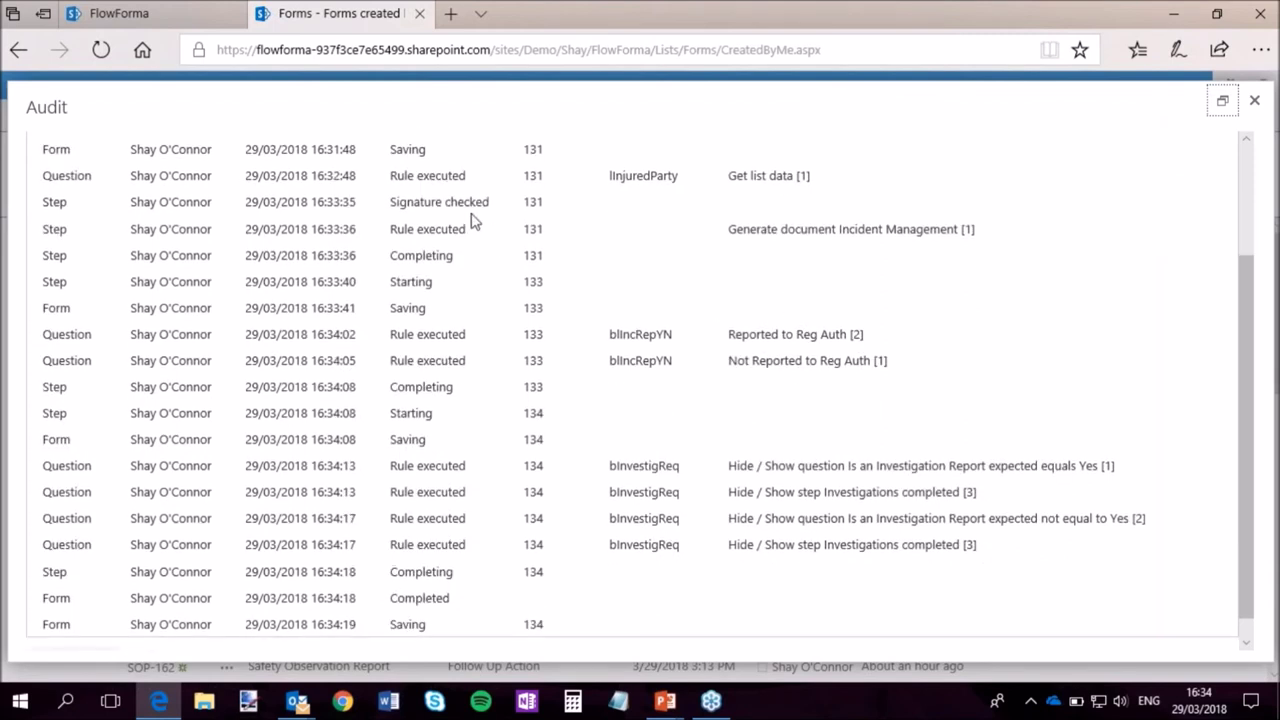
{"action": "left_click_drag", "start_coordinate": [490, 202], "coordinate": [399, 205]}
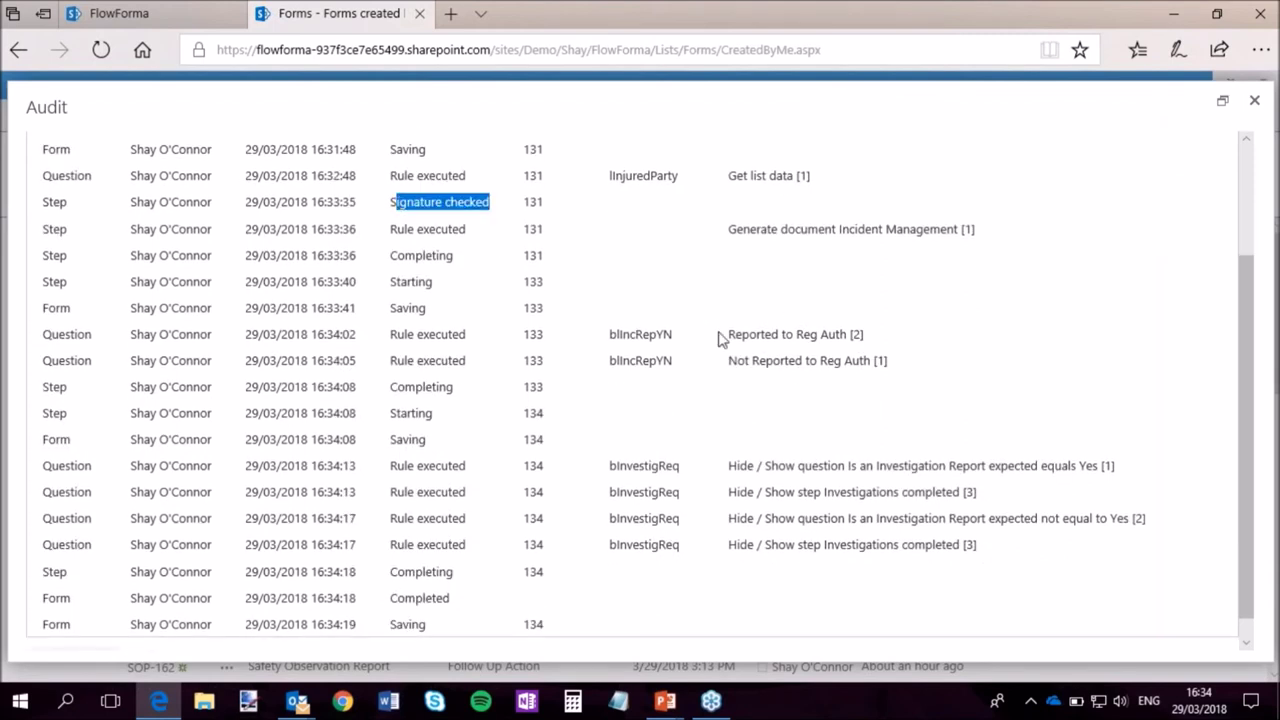
{"action": "scroll", "coordinate": [724, 338], "scroll_direction": "down", "scroll_amount": 1}
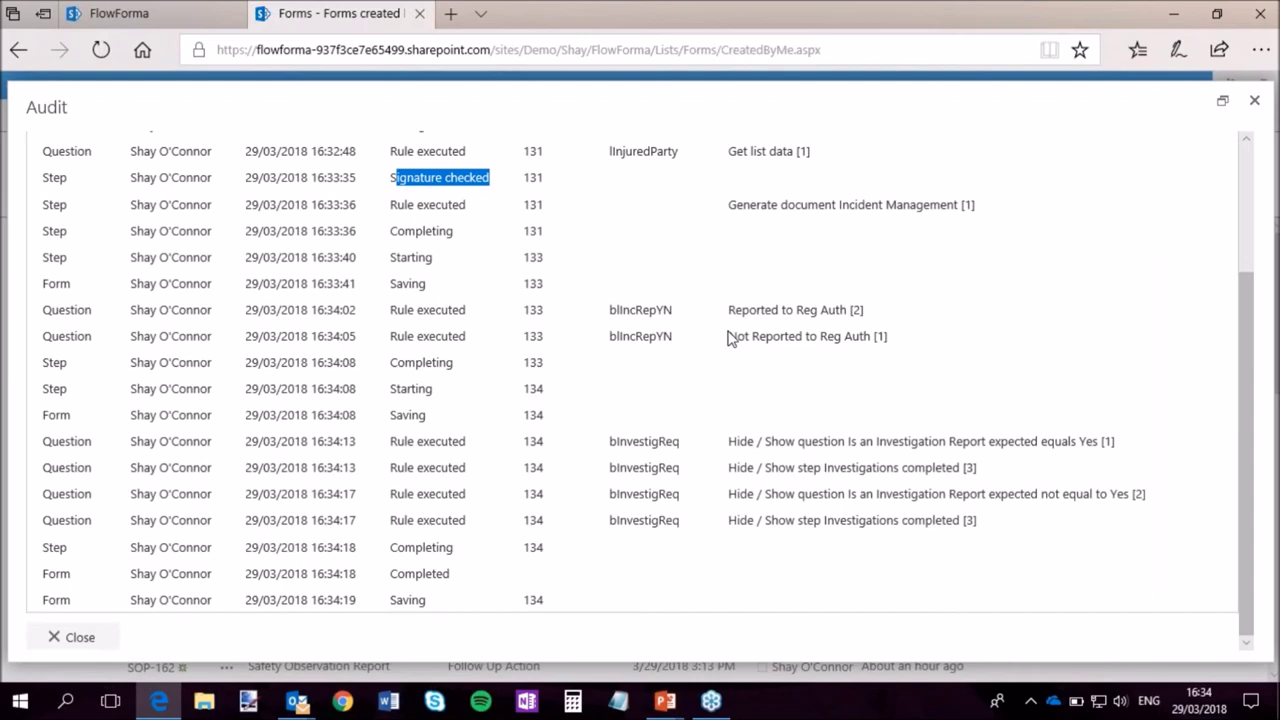
{"action": "scroll", "coordinate": [805, 442], "scroll_direction": "up", "scroll_amount": 3}
{"action": "scroll", "coordinate": [793, 436], "scroll_direction": "down", "scroll_amount": 3}
{"action": "scroll", "coordinate": [780, 415], "scroll_direction": "up", "scroll_amount": 3}
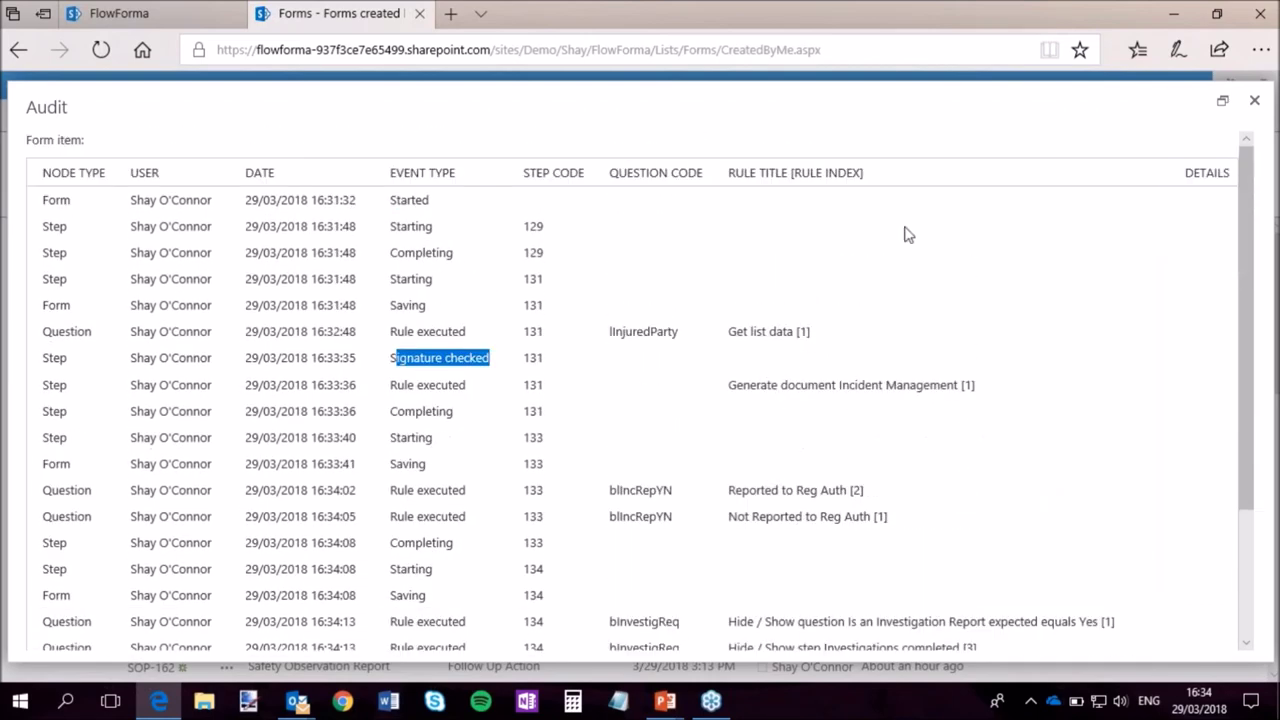
{"action": "left_click_drag", "start_coordinate": [897, 114], "coordinate": [916, 112]}
{"action": "scroll", "coordinate": [930, 340], "scroll_direction": "down", "scroll_amount": 3}
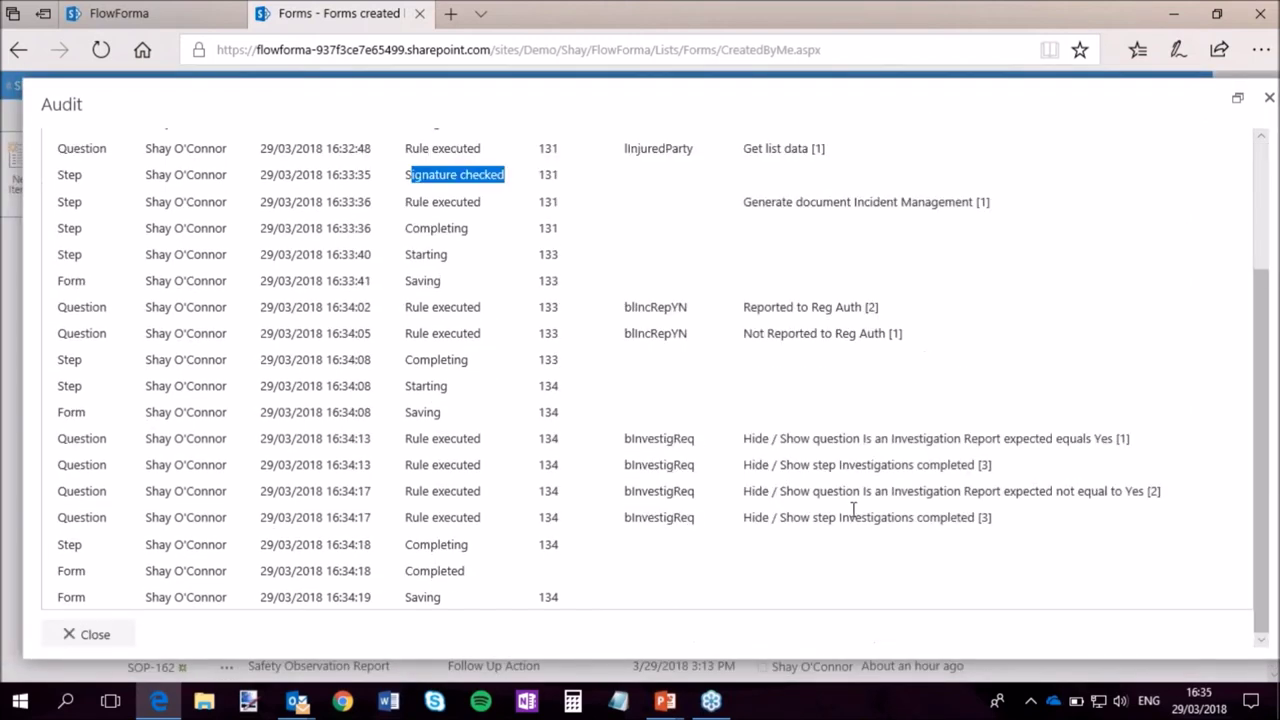
{"action": "left_click", "coordinate": [104, 643]}
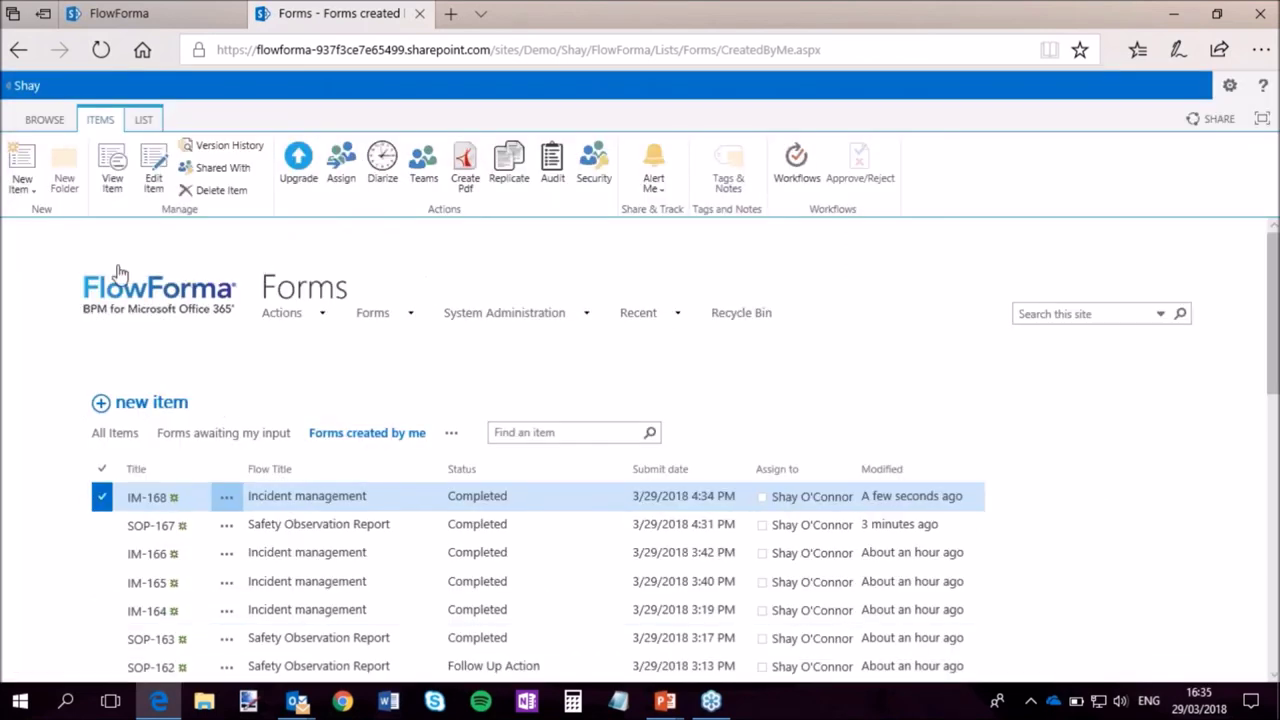
Go from the home page to the Flows list and open Incident management in Flow Designer.
{"action": "left_click", "coordinate": [190, 290]}
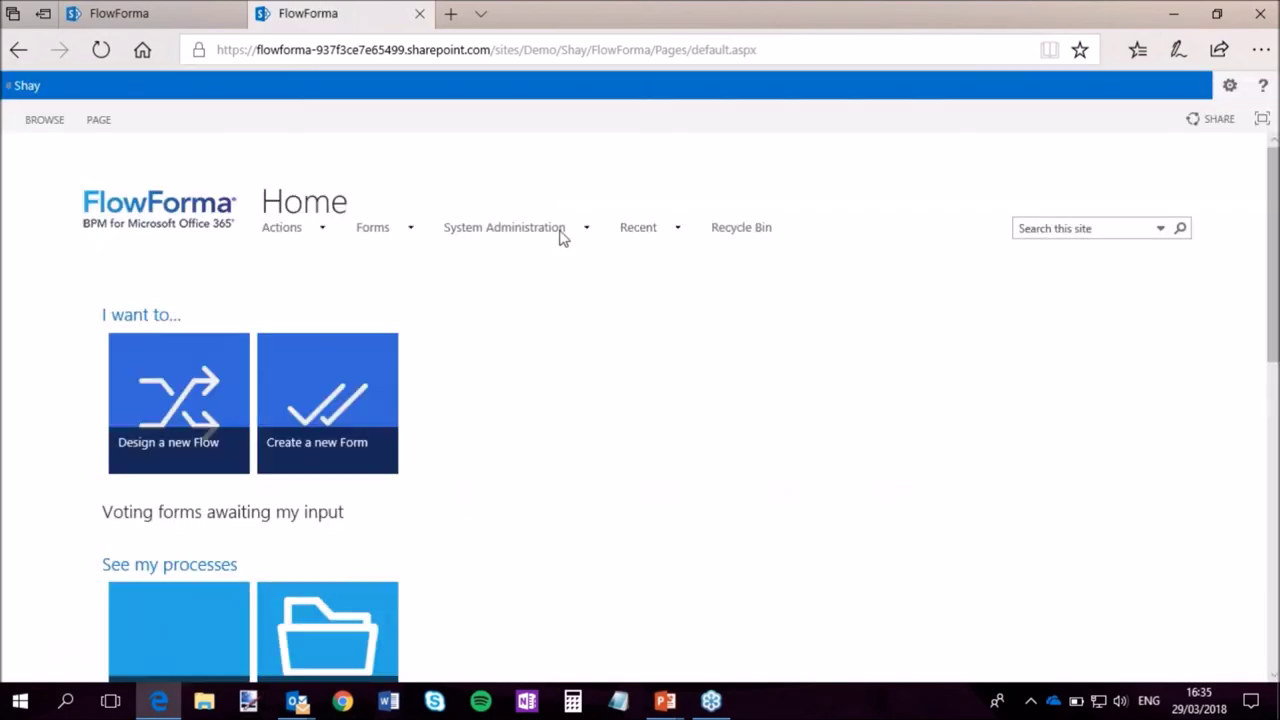
{"action": "mouse_move", "coordinate": [600, 237]}
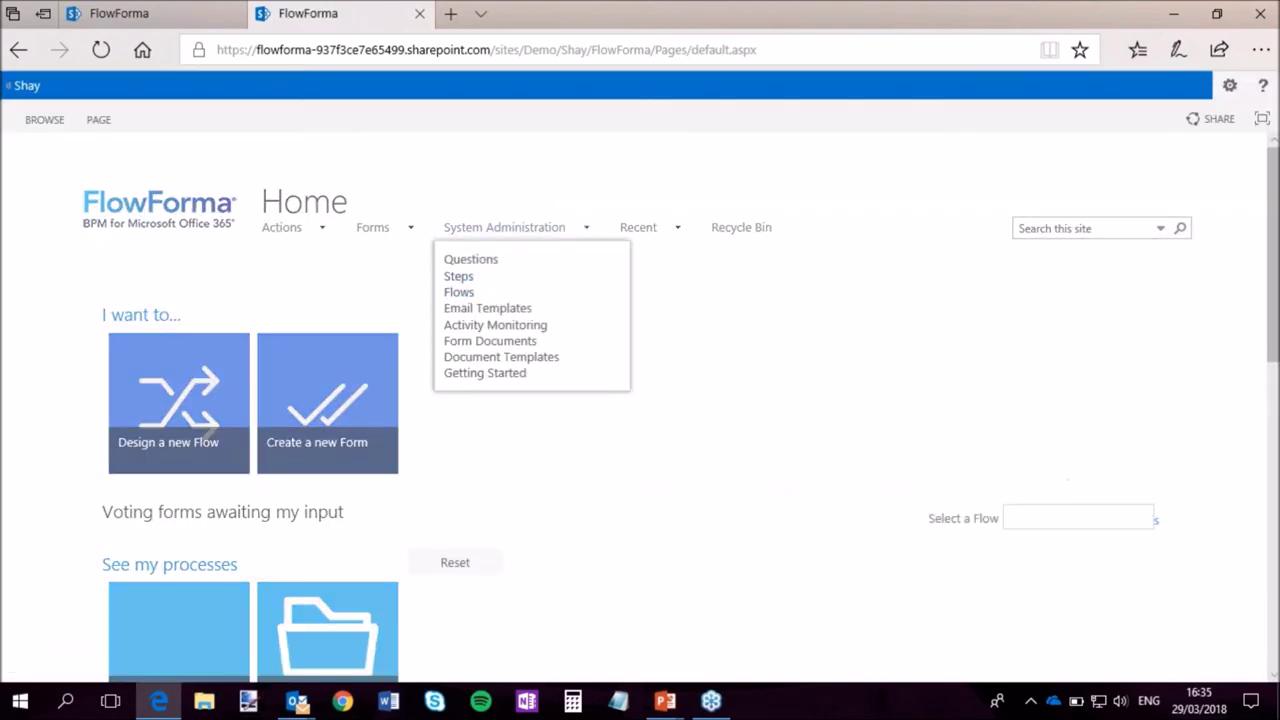
{"action": "scroll", "coordinate": [906, 464], "scroll_direction": "down", "scroll_amount": 7}
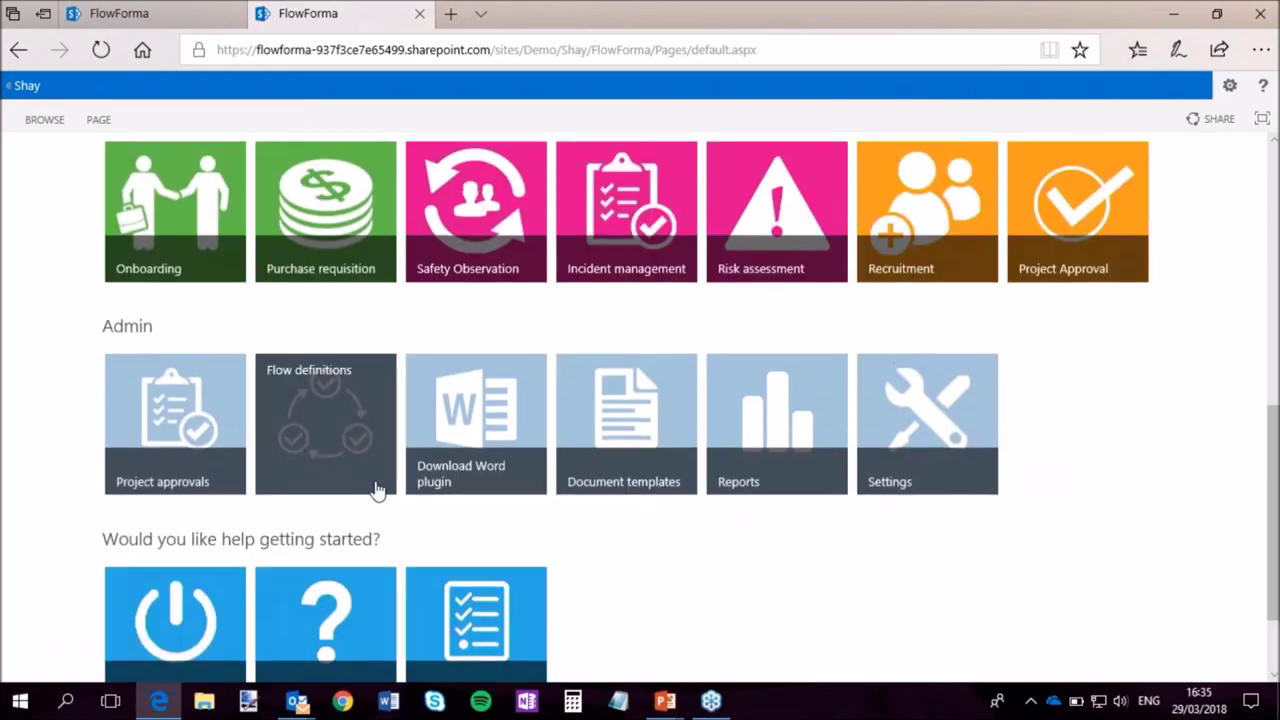
{"action": "left_click", "coordinate": [338, 456]}
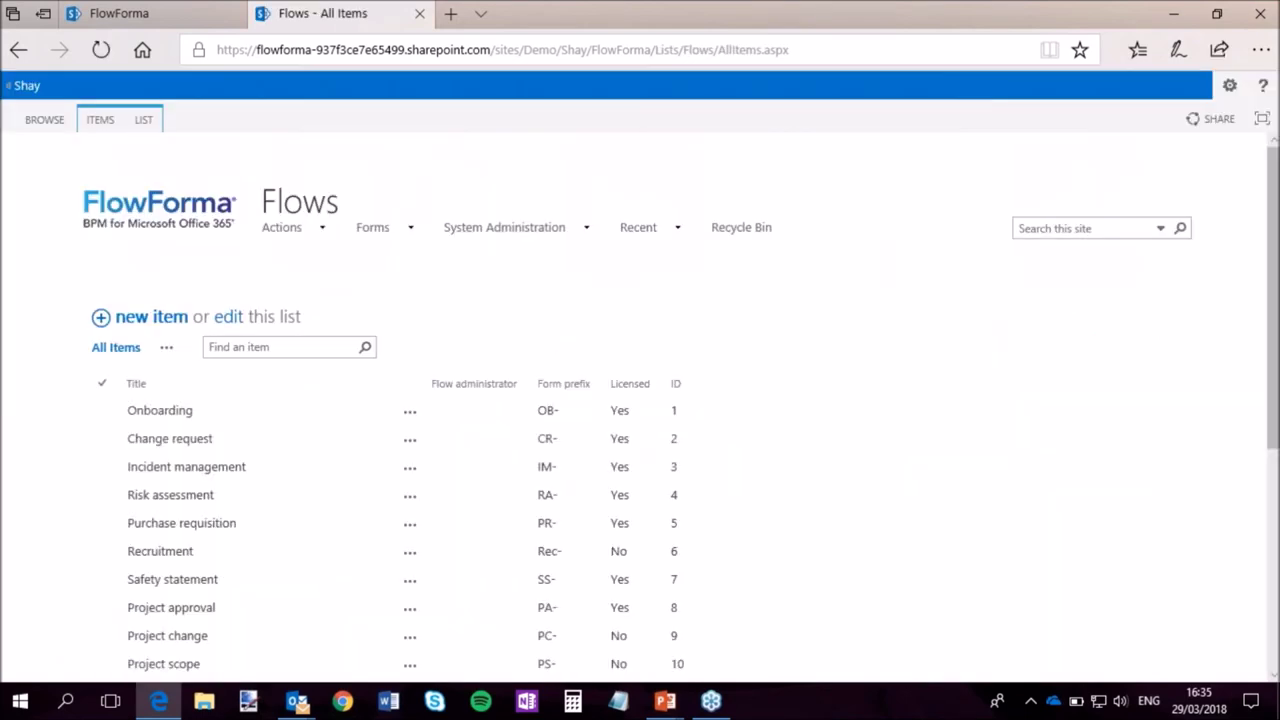
{"action": "scroll", "coordinate": [822, 344], "scroll_direction": "down", "scroll_amount": 2}
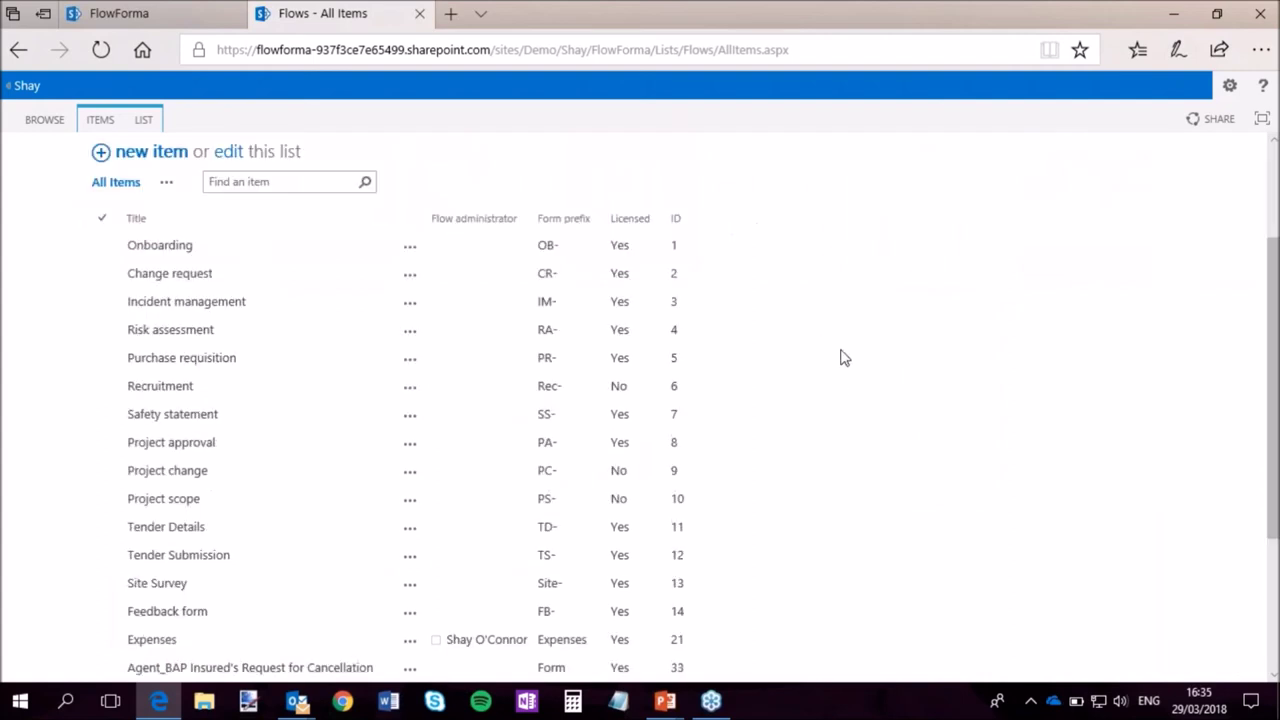
{"action": "scroll", "coordinate": [843, 357], "scroll_direction": "down", "scroll_amount": 1}
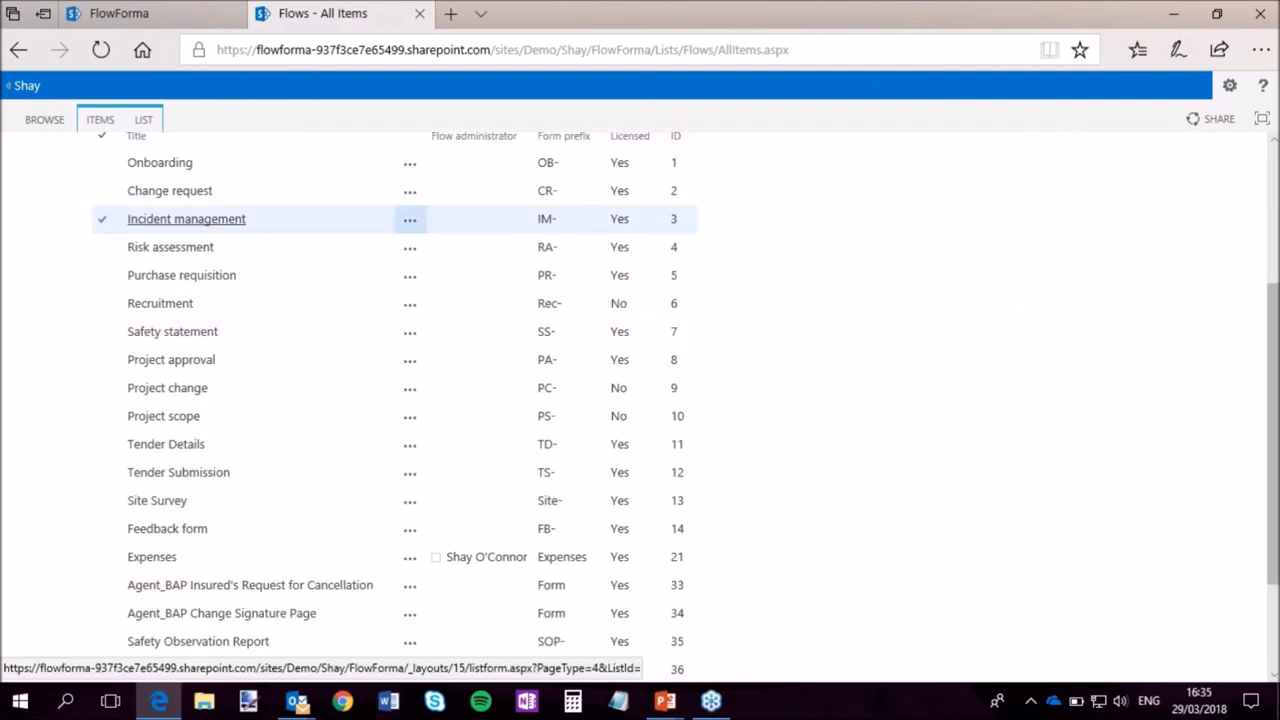
{"action": "left_click", "coordinate": [185, 229]}
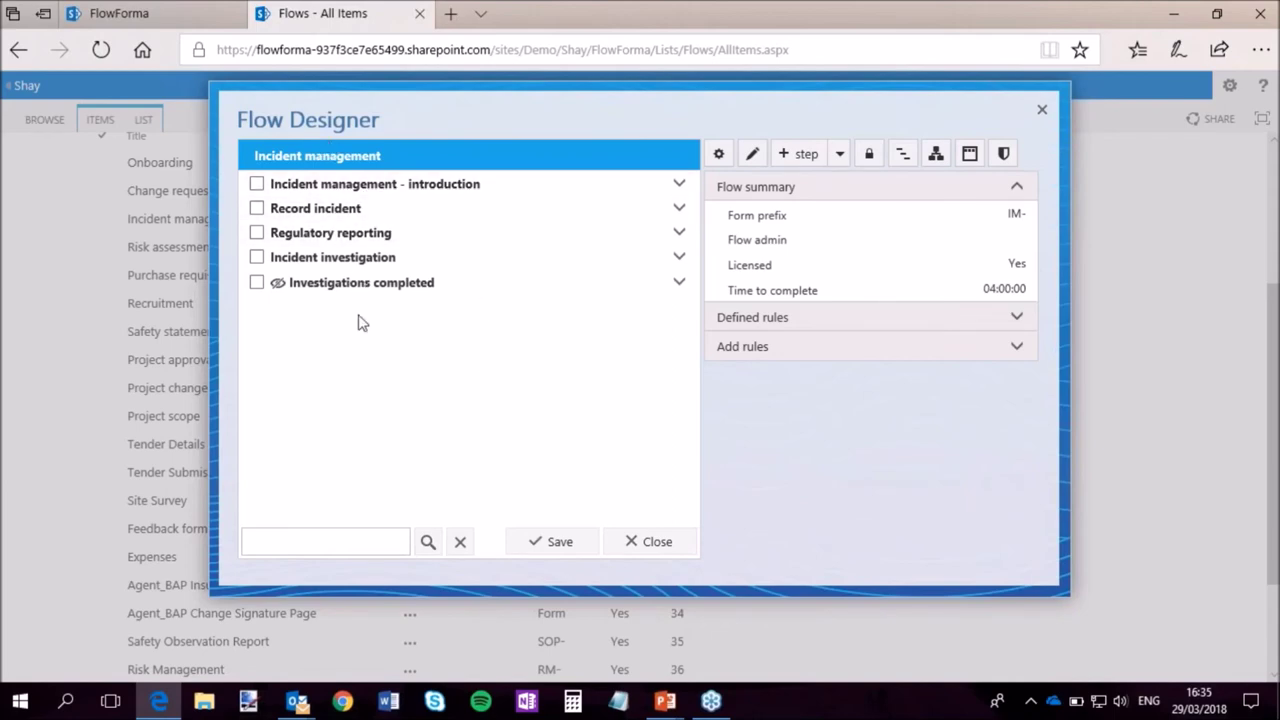
{"action": "left_click", "coordinate": [354, 212]}
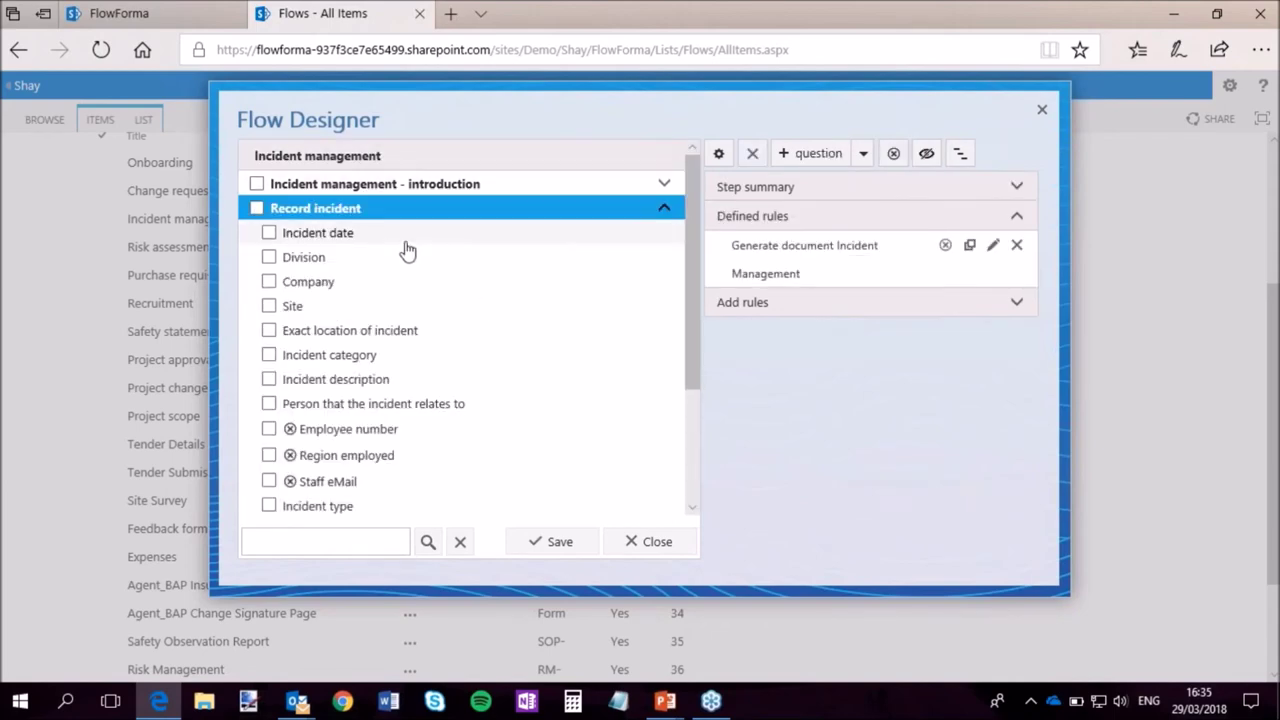
{"action": "scroll", "coordinate": [400, 260], "scroll_direction": "down", "scroll_amount": 5}
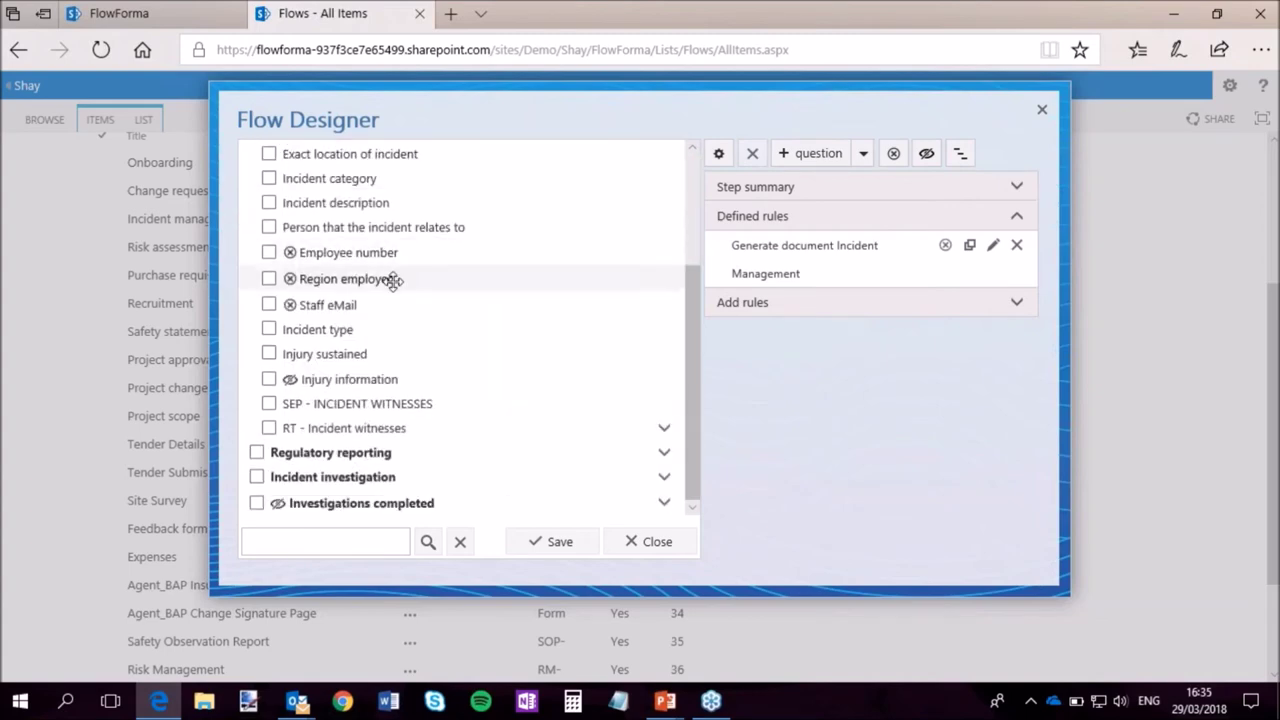
{"action": "scroll", "coordinate": [397, 287], "scroll_direction": "up", "scroll_amount": 3}
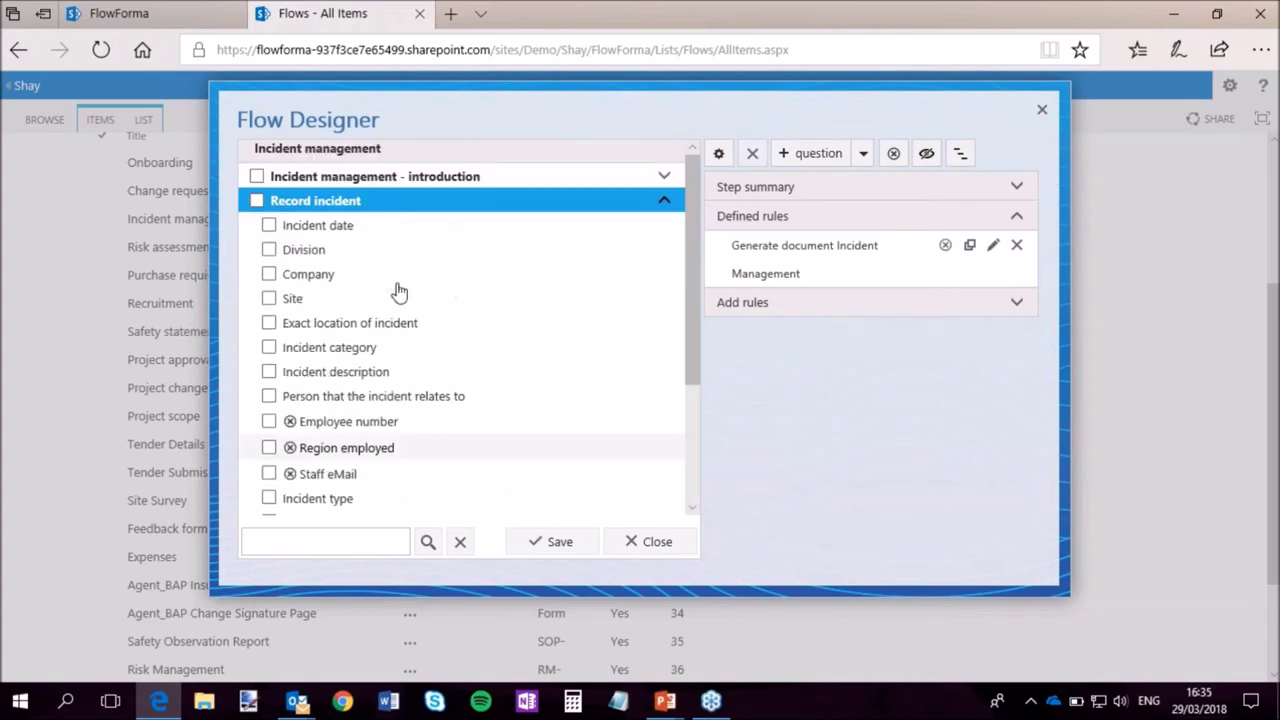
{"action": "left_click", "coordinate": [489, 216]}
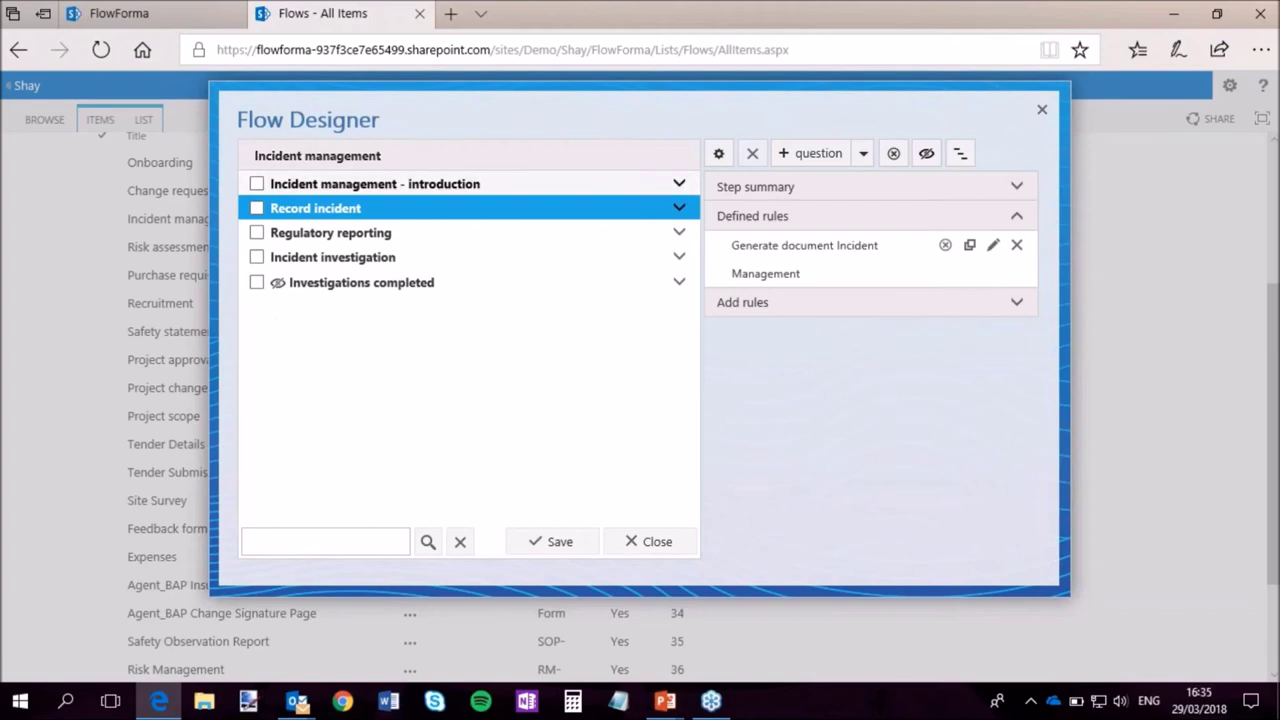
{"action": "left_click", "coordinate": [377, 155]}
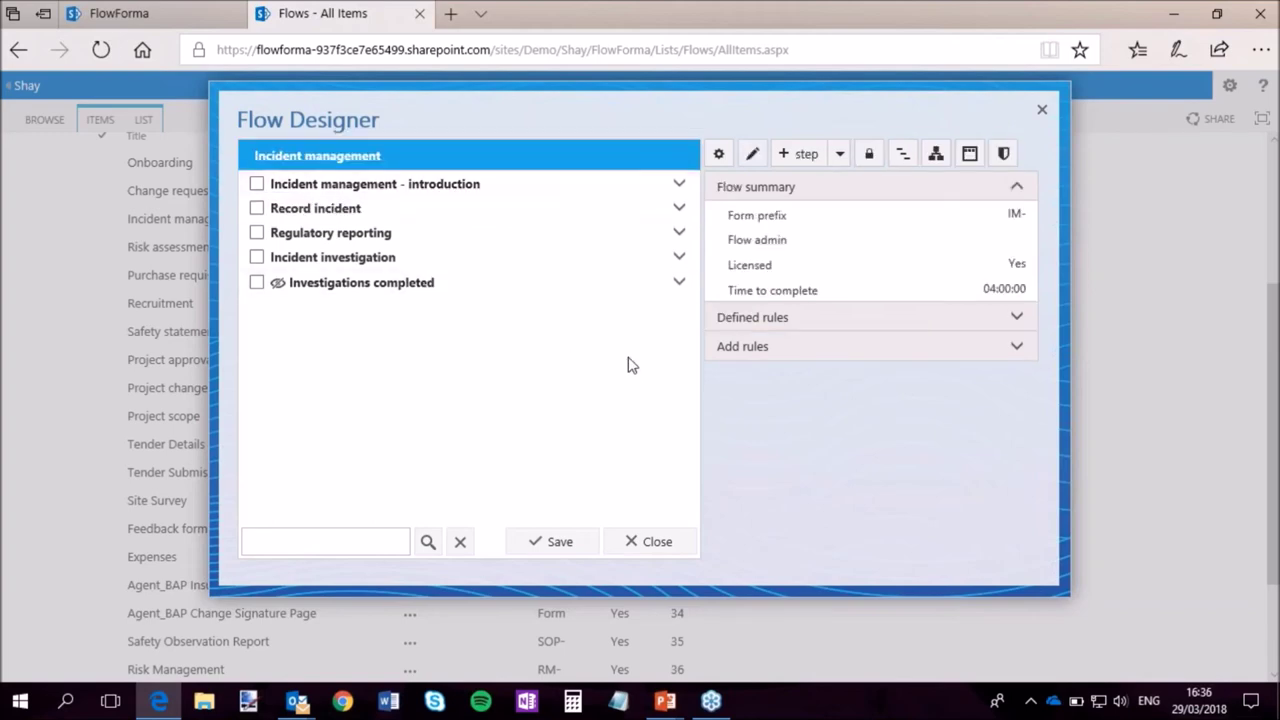
{"action": "left_click", "coordinate": [935, 155]}
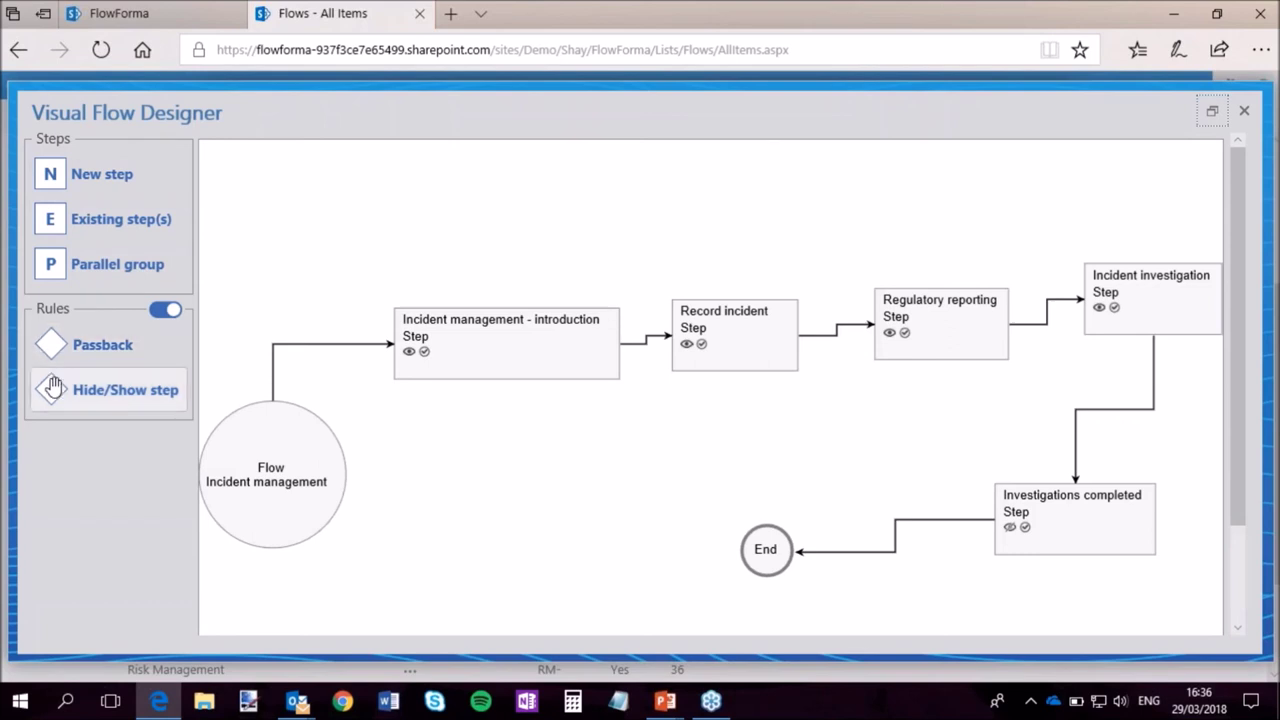
{"action": "left_click", "coordinate": [1131, 320]}
{"action": "left_click_drag", "start_coordinate": [1234, 433], "coordinate": [1231, 546]}
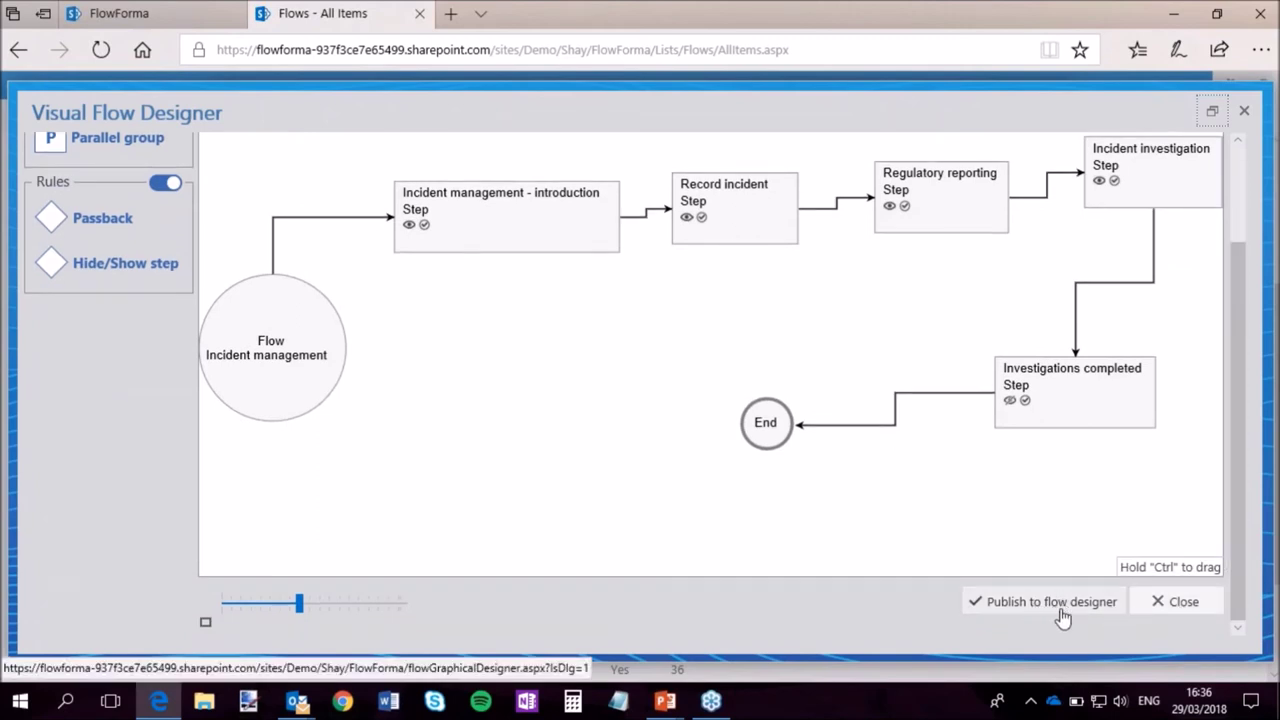
{"action": "left_click", "coordinate": [1183, 604]}
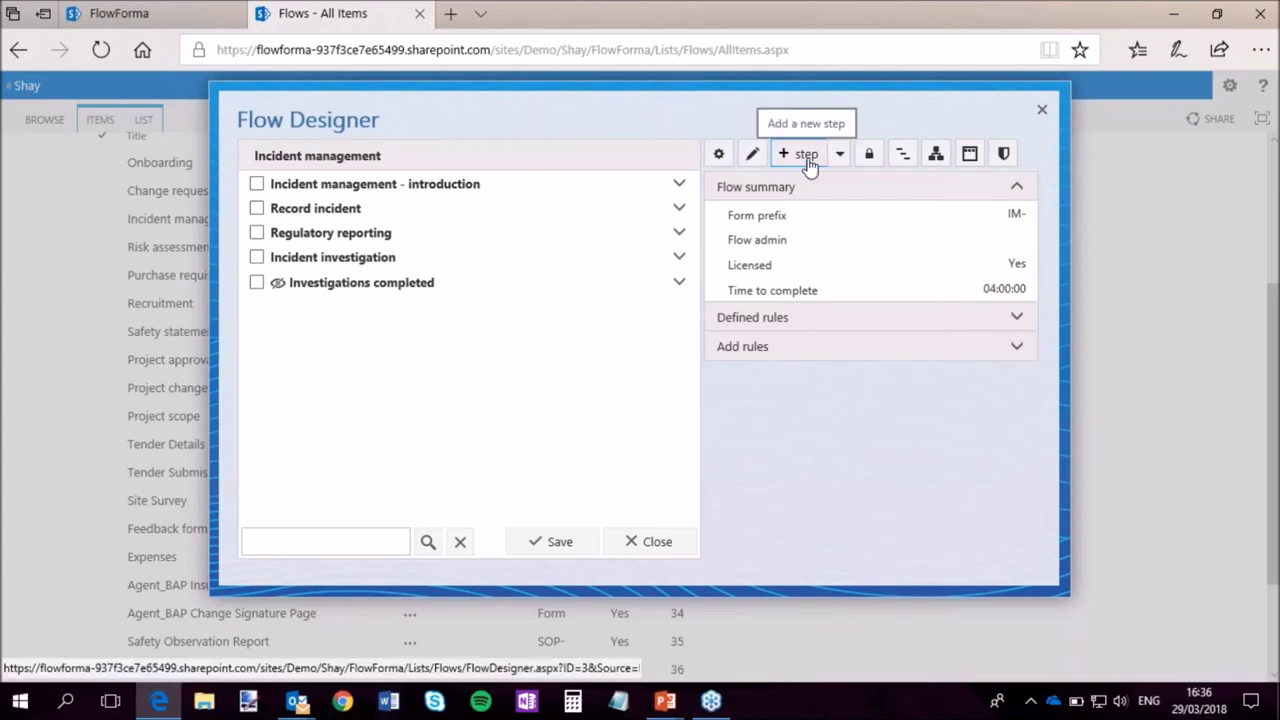
Show the introduction step's summary: owner SharePoint App, view permissions No, 01:00:00 to complete.
{"action": "left_click", "coordinate": [851, 346]}
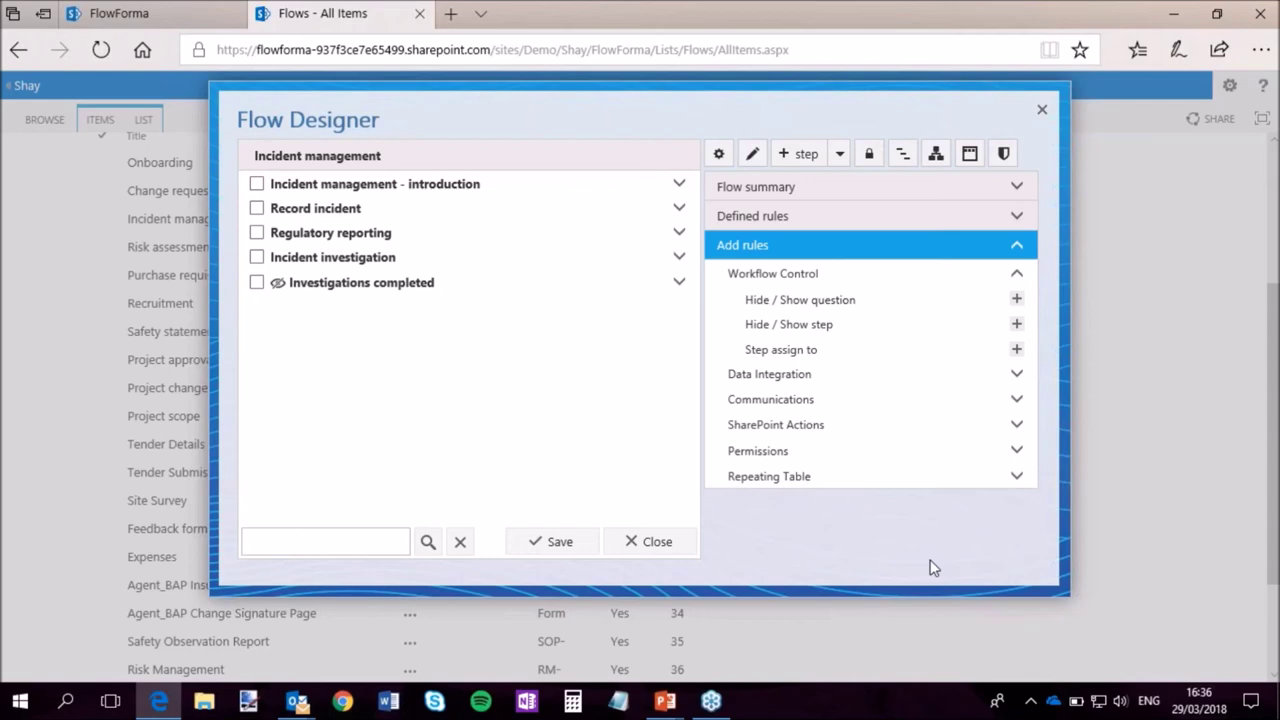
{"action": "left_click", "coordinate": [436, 177]}
{"action": "left_click", "coordinate": [814, 322]}
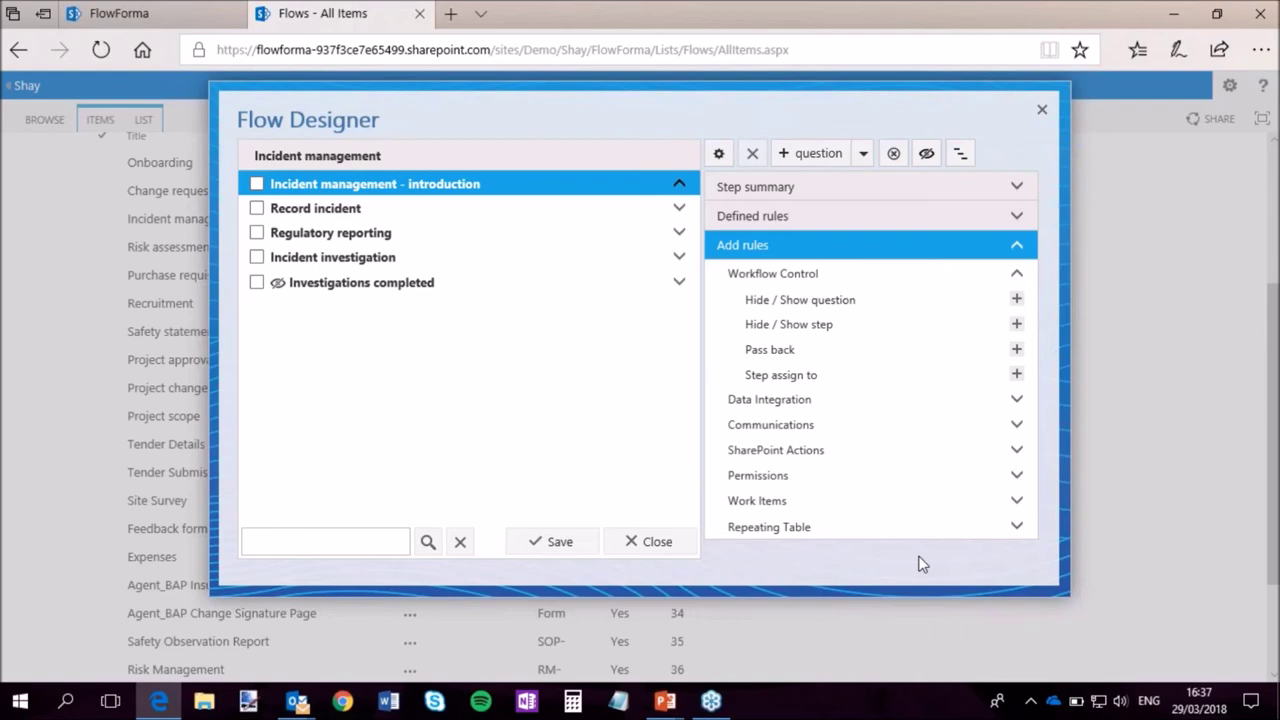
{"action": "left_click", "coordinate": [443, 184]}
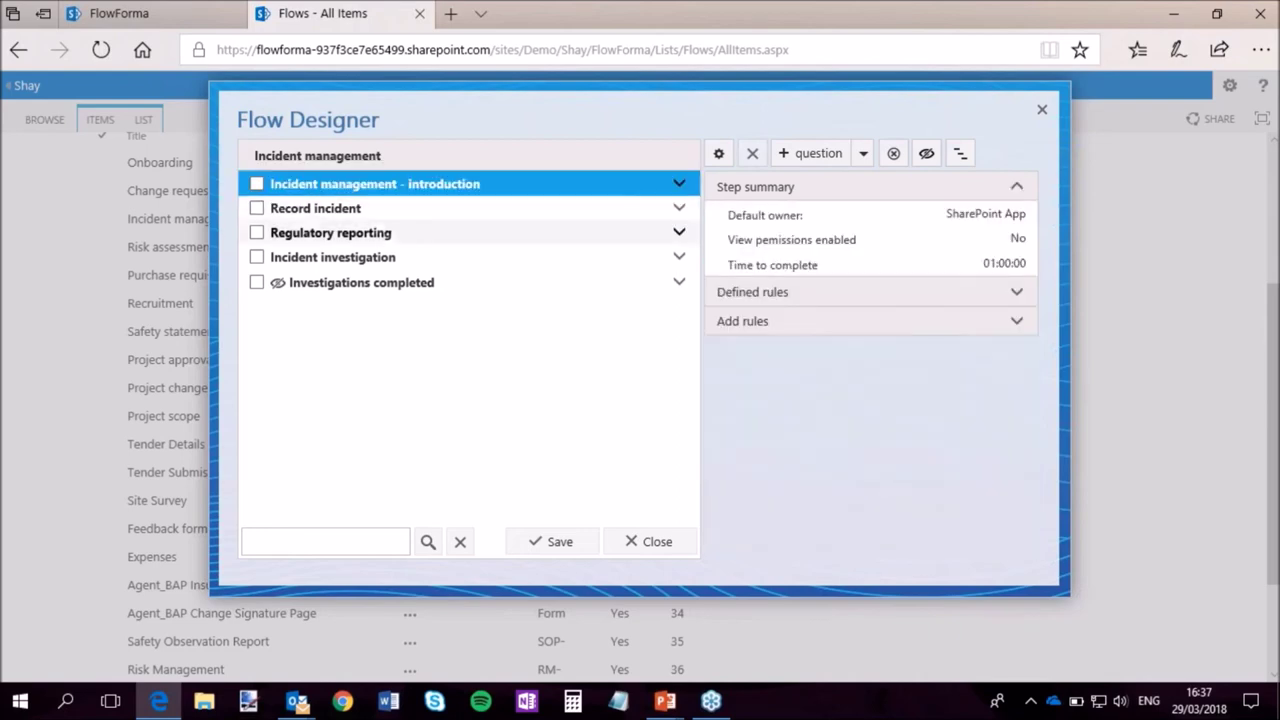
{"action": "left_click", "coordinate": [679, 186]}
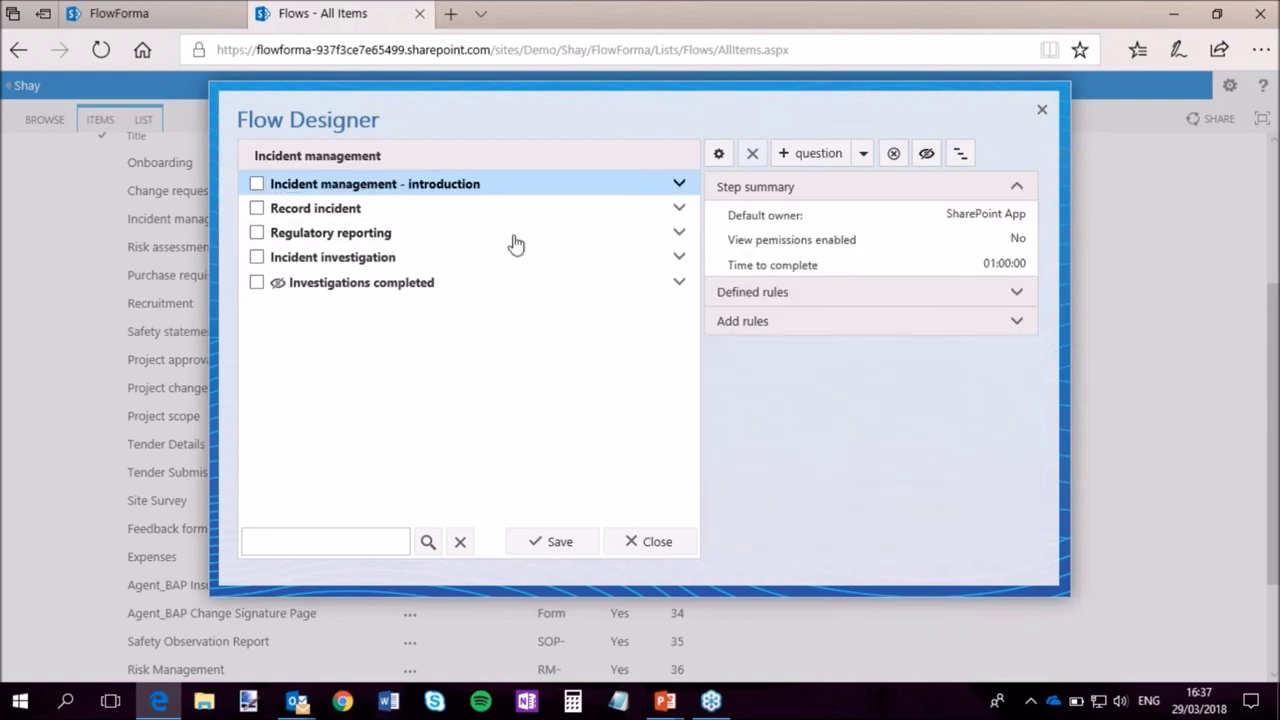
List Regulatory reporting's questions, then show the Record incident step's rules, including Generate document Incident Management.
{"action": "left_click", "coordinate": [330, 228]}
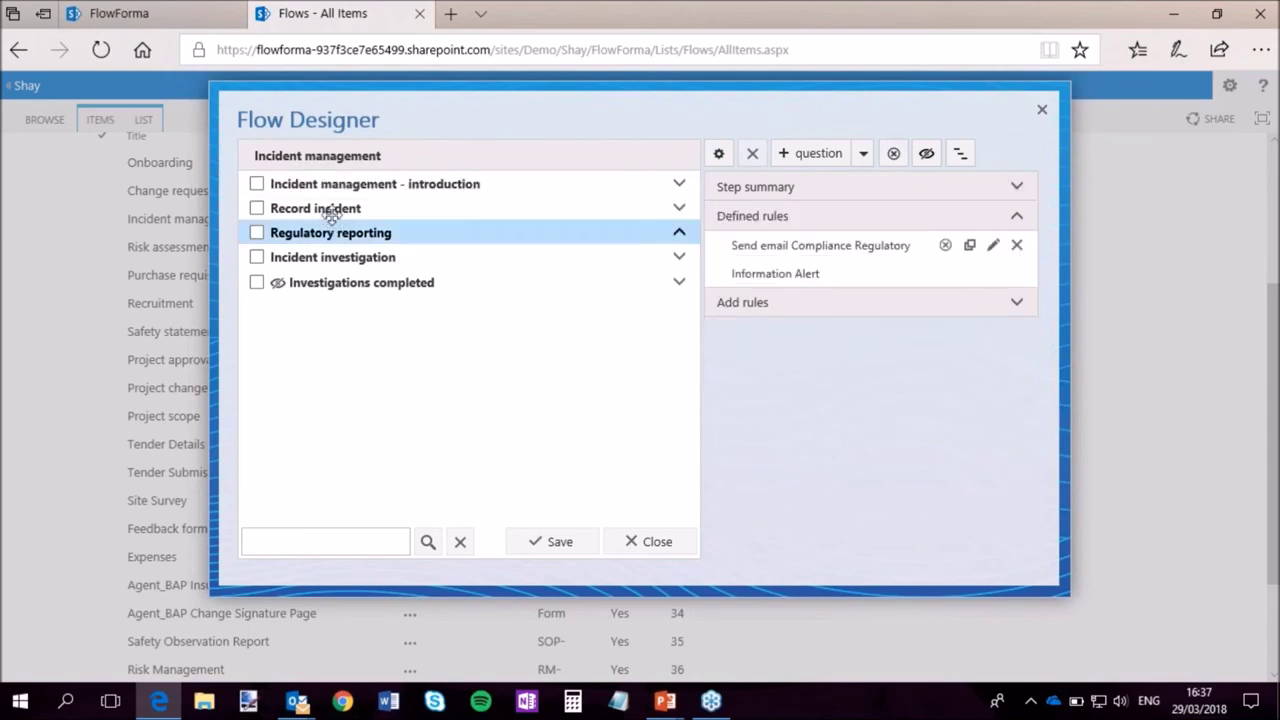
{"action": "left_click", "coordinate": [372, 257]}
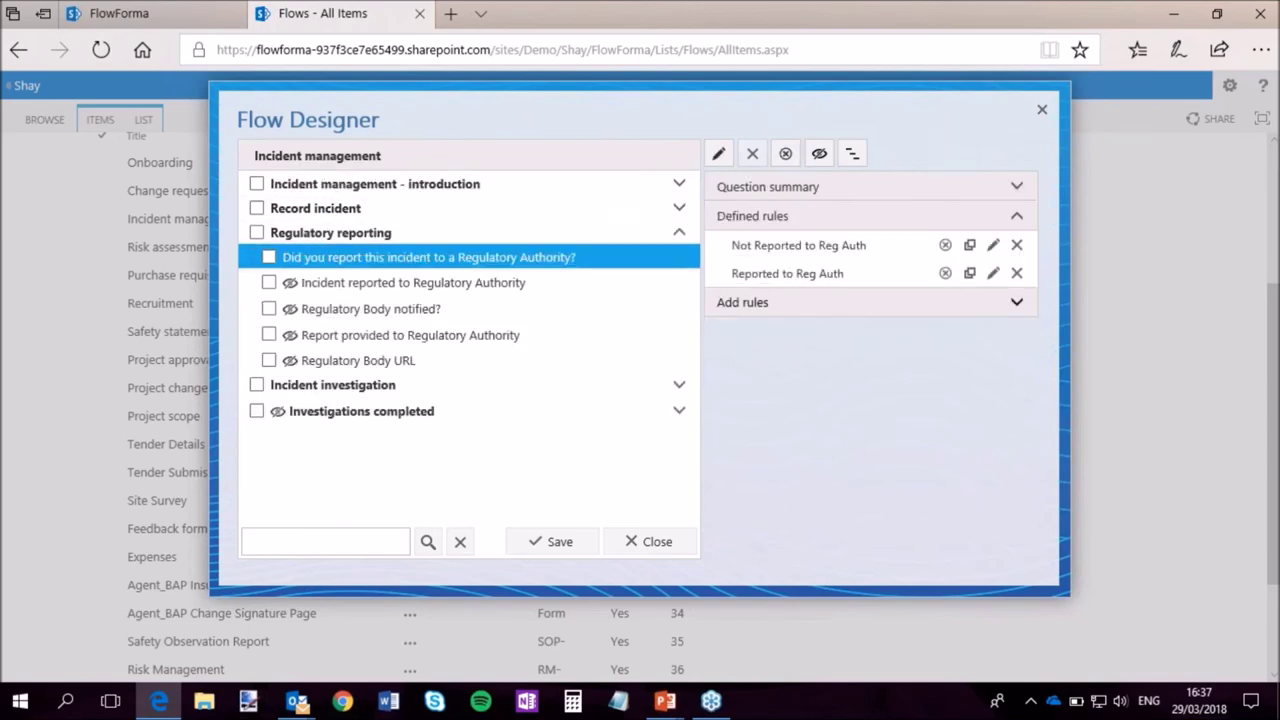
{"action": "left_click", "coordinate": [765, 310]}
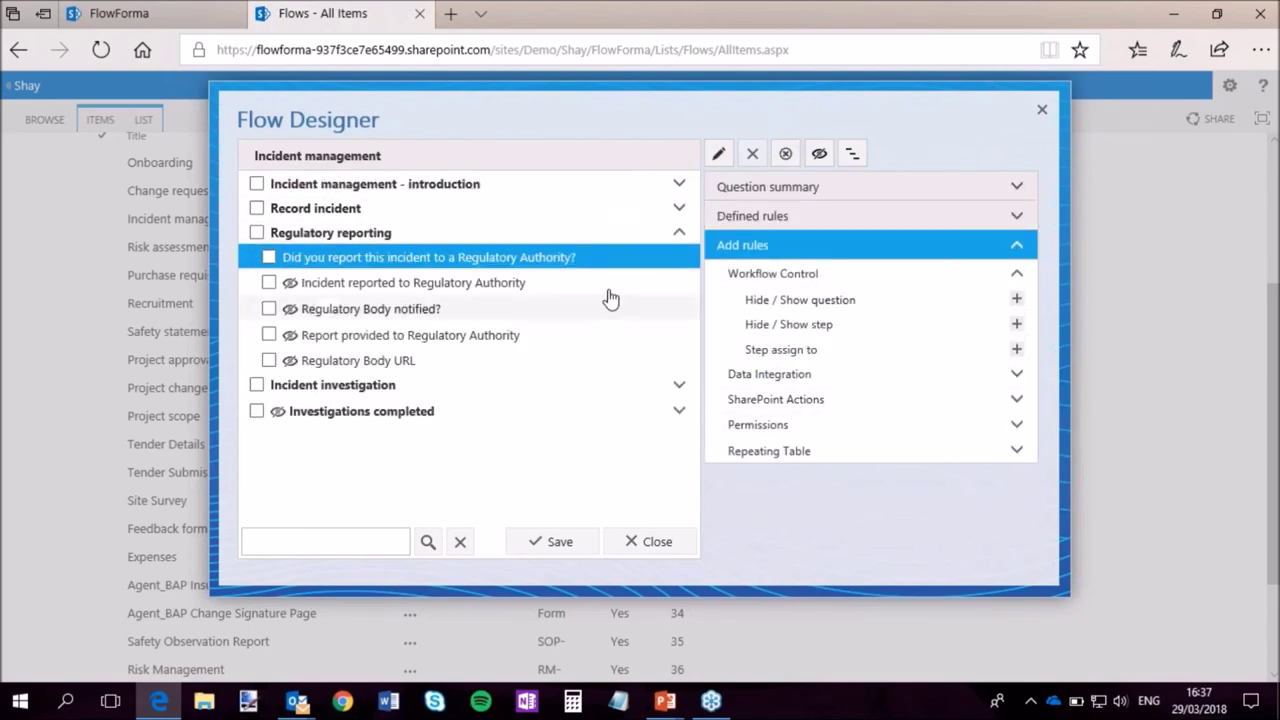
{"action": "left_click", "coordinate": [423, 209]}
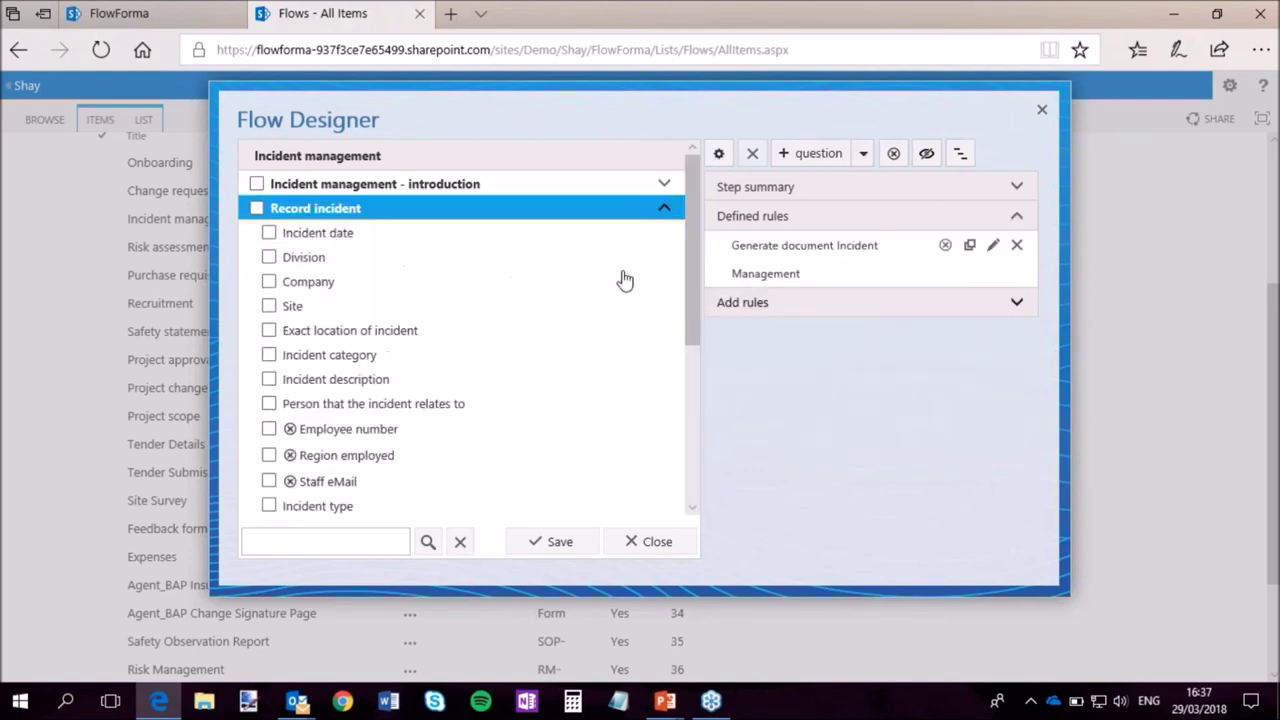
{"action": "left_click", "coordinate": [663, 208]}
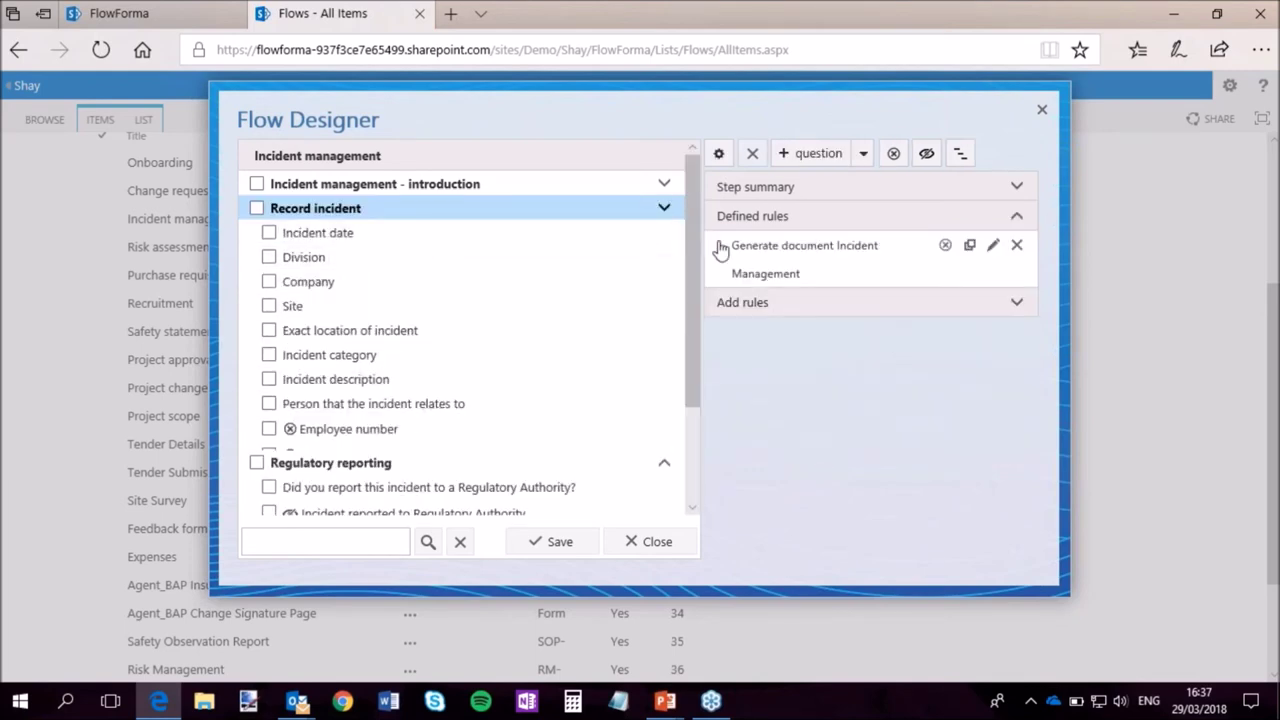
{"action": "left_click", "coordinate": [800, 302]}
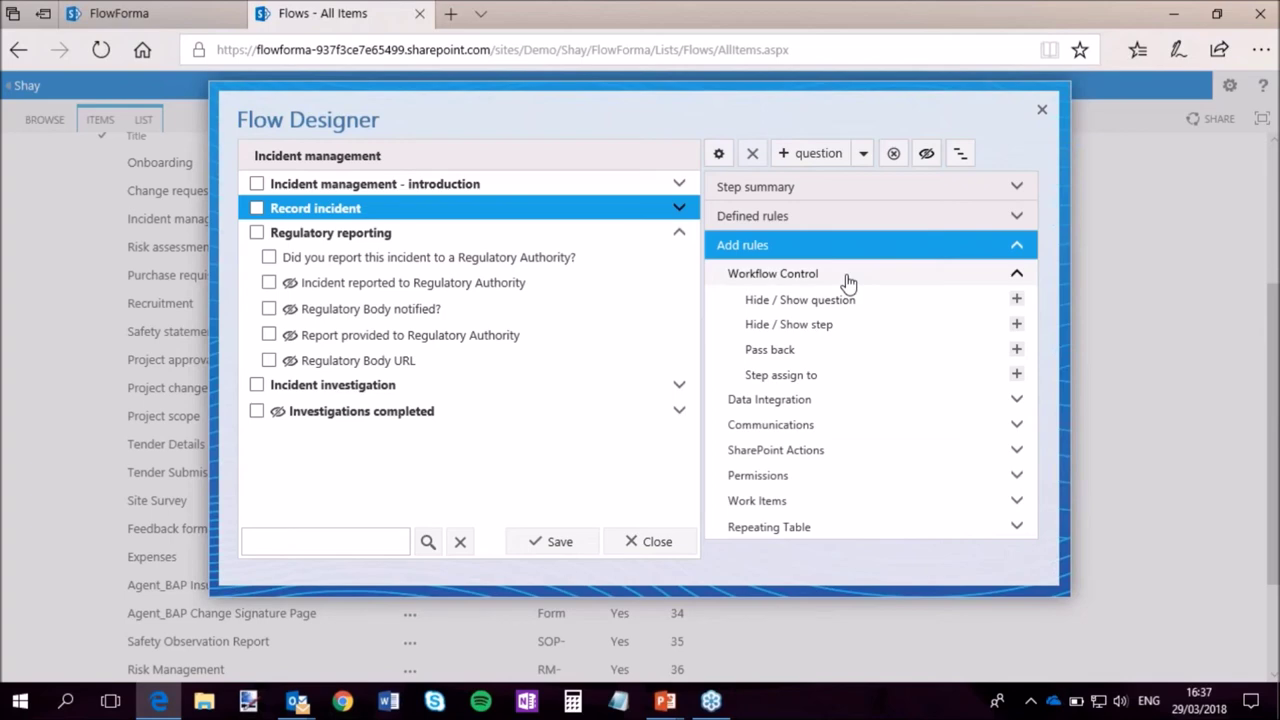
Browse the Data Integration rules: Execute SQL stored procedure, Get list data, and Add / Update form.
{"action": "left_click", "coordinate": [958, 402]}
{"action": "left_click_drag", "start_coordinate": [1033, 361], "coordinate": [1042, 470]}
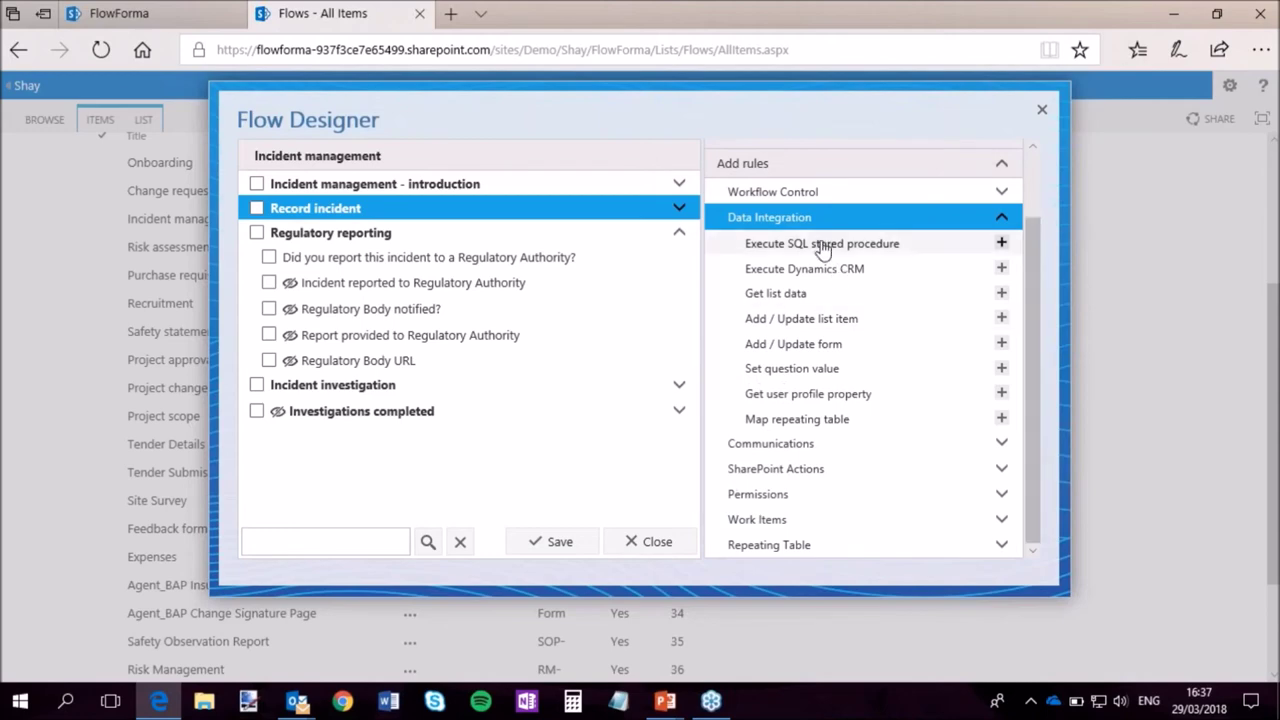
{"action": "left_click", "coordinate": [886, 246]}
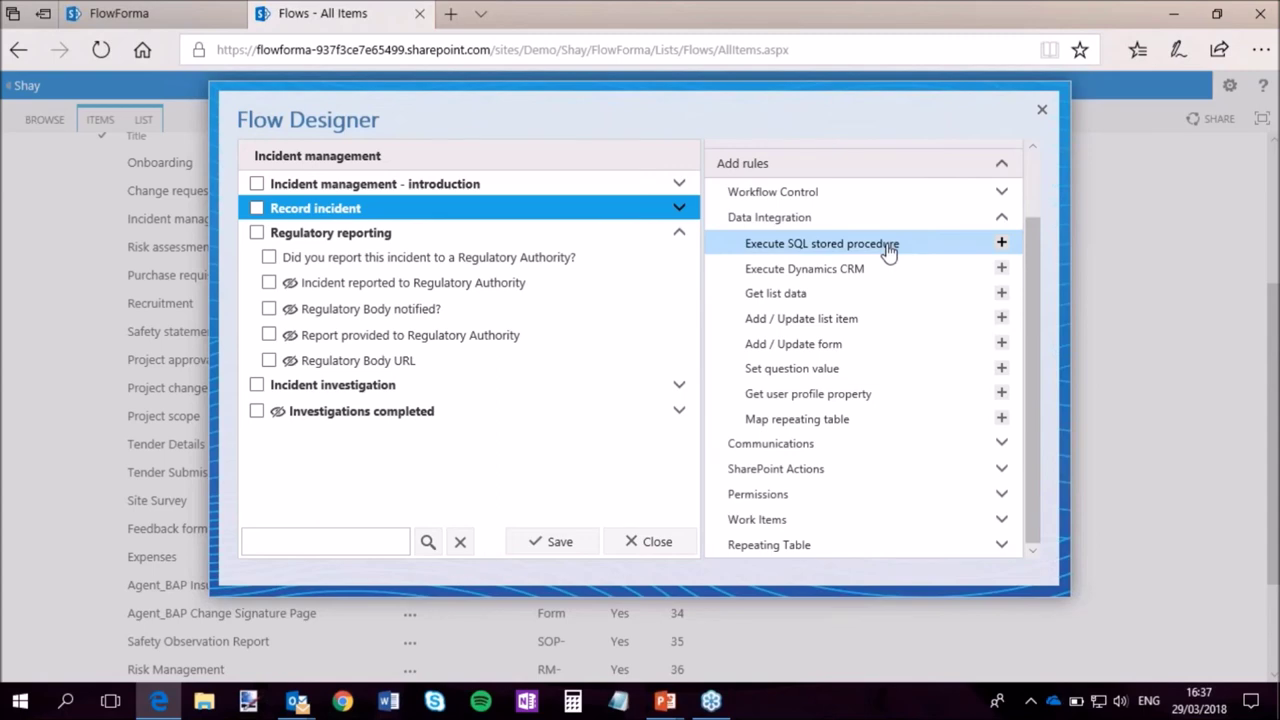
{"action": "left_click", "coordinate": [1002, 246]}
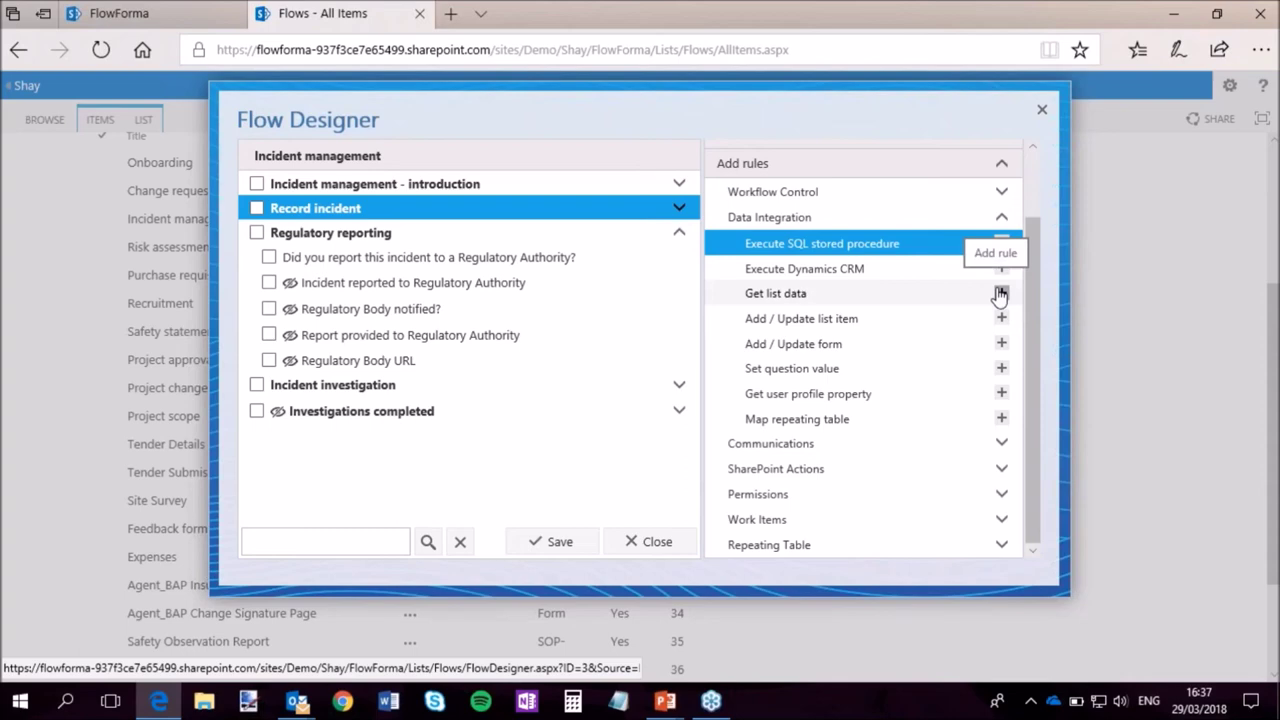
{"action": "left_click", "coordinate": [929, 294]}
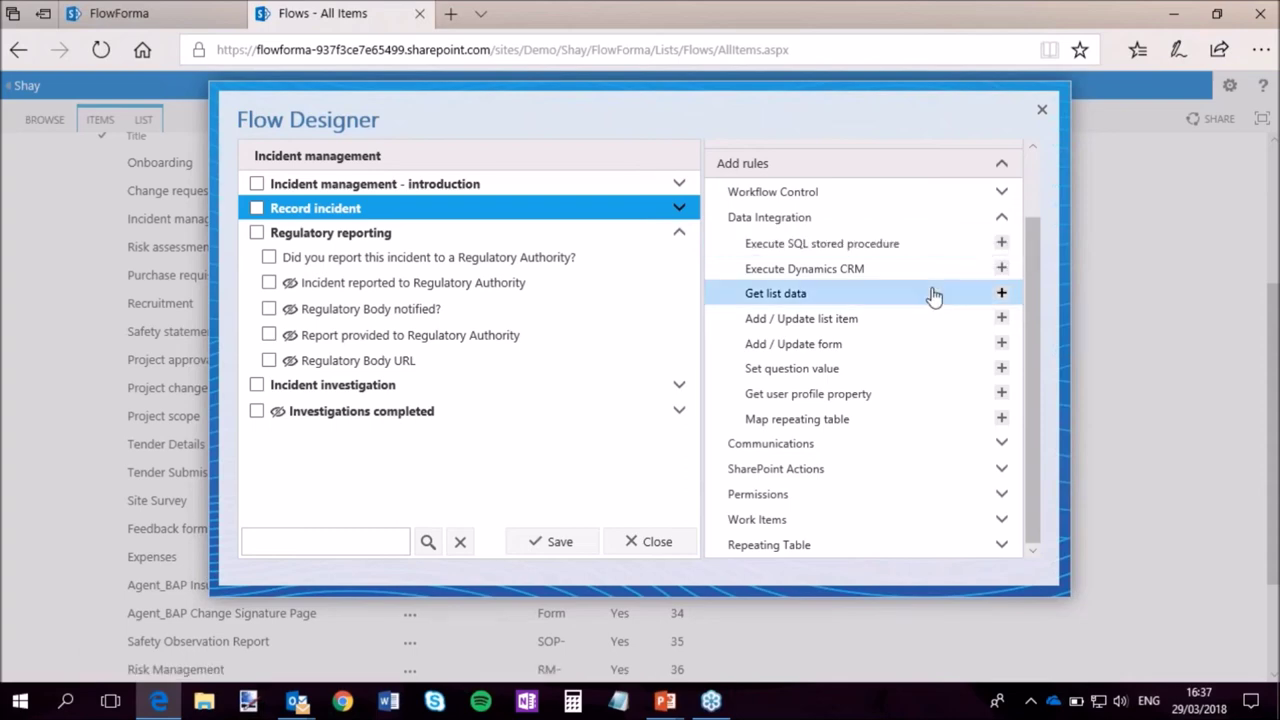
{"action": "left_click", "coordinate": [1001, 295]}
{"action": "left_click", "coordinate": [912, 344]}
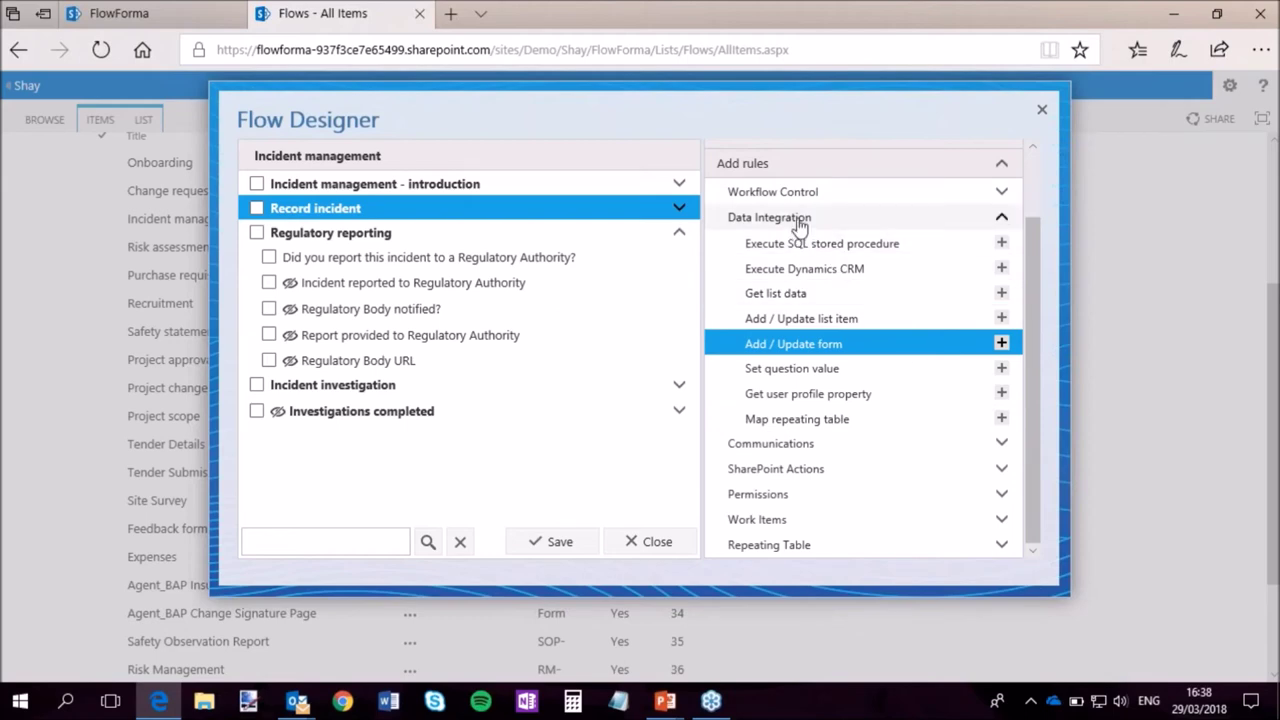
Check the Communications rules, then view Regulatory reporting's rules: Send email Compliance Regulatory and Information Alert.
{"action": "left_click", "coordinate": [799, 221]}
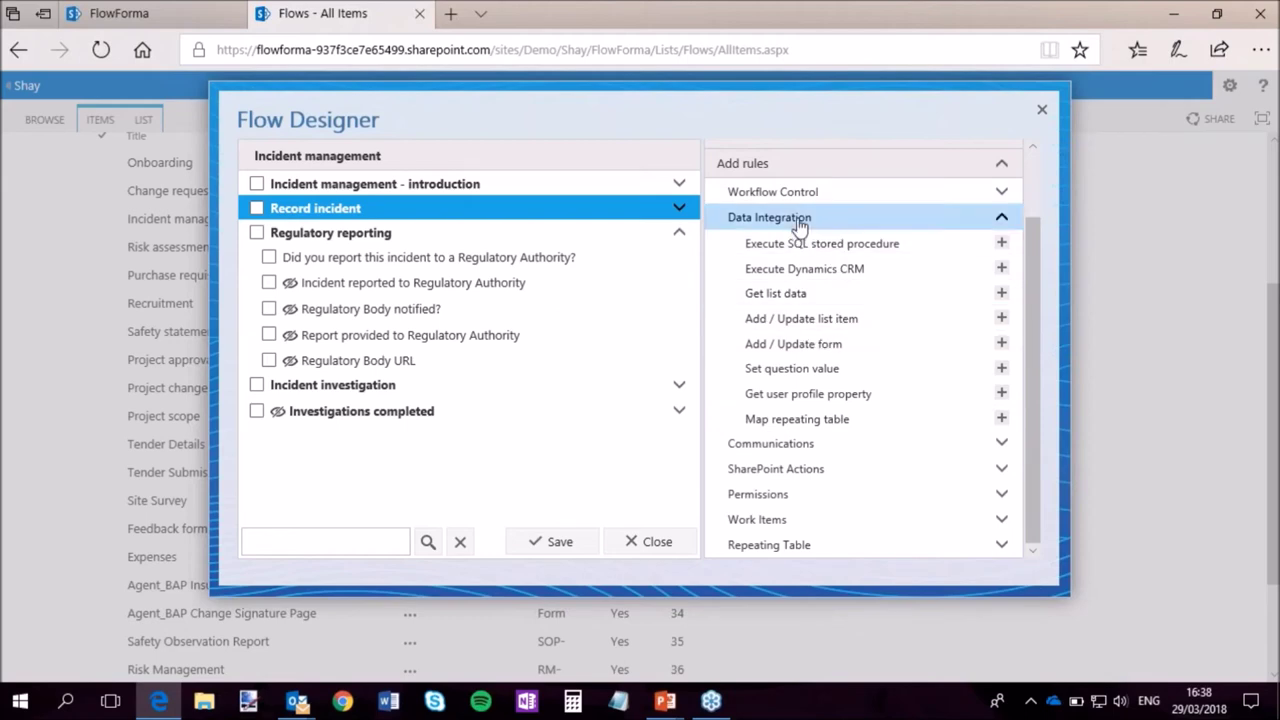
{"action": "left_click", "coordinate": [814, 444]}
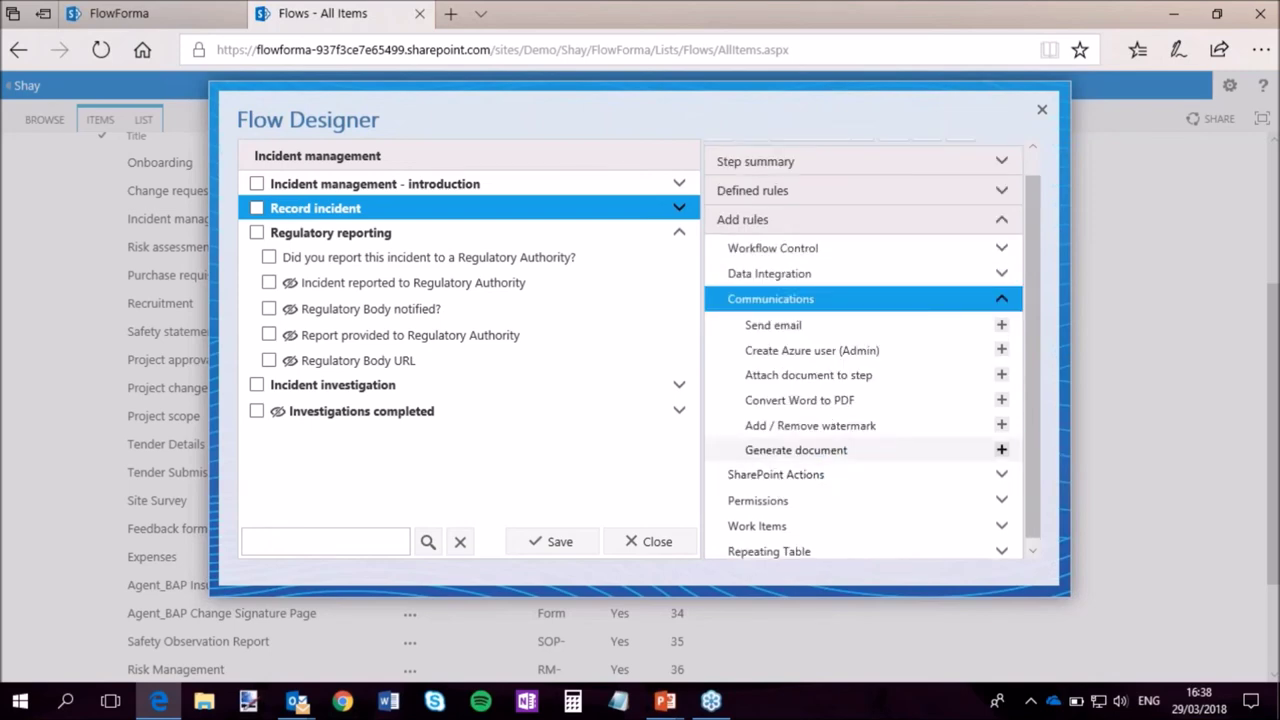
{"action": "scroll", "coordinate": [1037, 455], "scroll_direction": "down", "scroll_amount": 1}
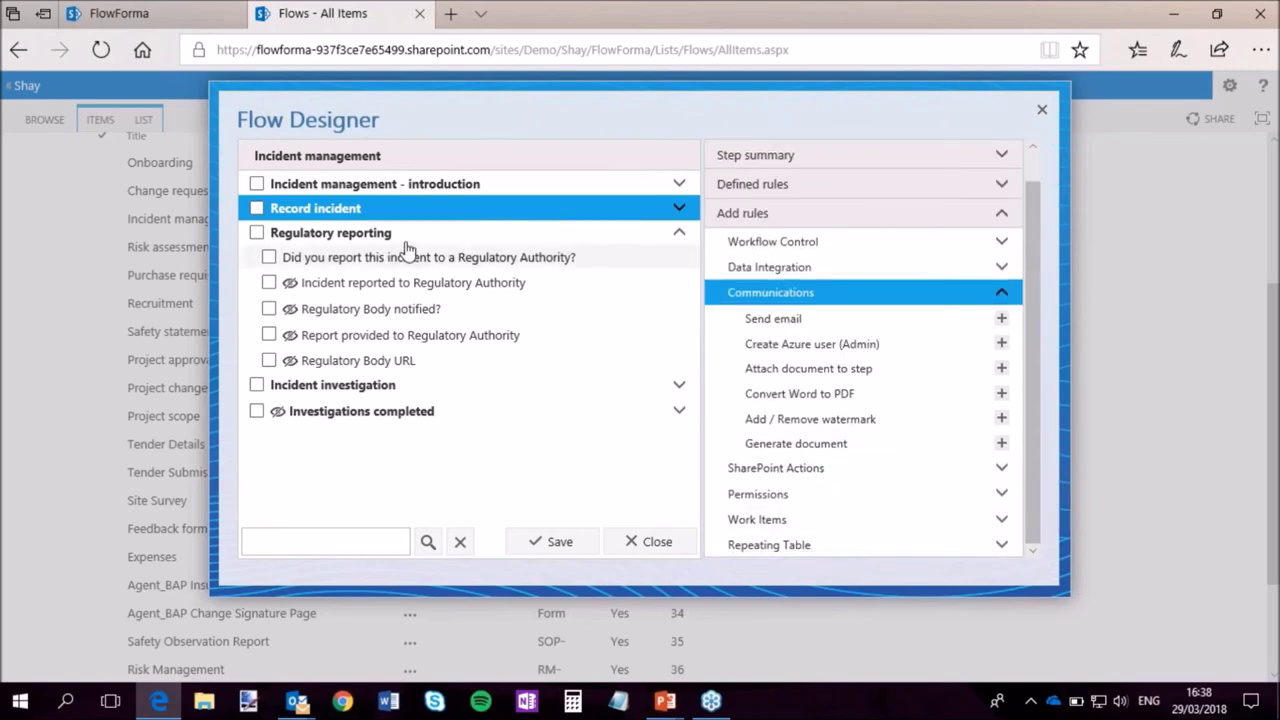
{"action": "left_click", "coordinate": [334, 232]}
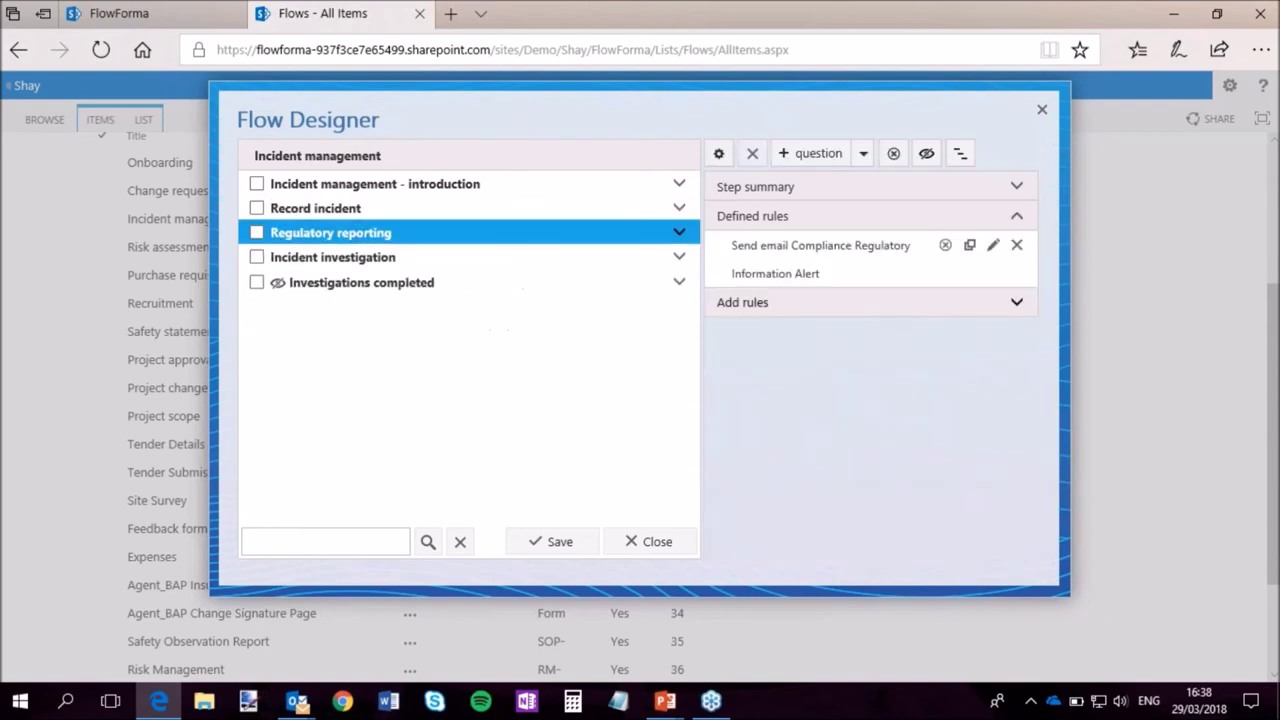
{"action": "left_click", "coordinate": [440, 163]}
Create a step titled 'Webinar Step', save the flow, and move it directly after the introduction.
{"action": "left_click", "coordinate": [841, 157]}
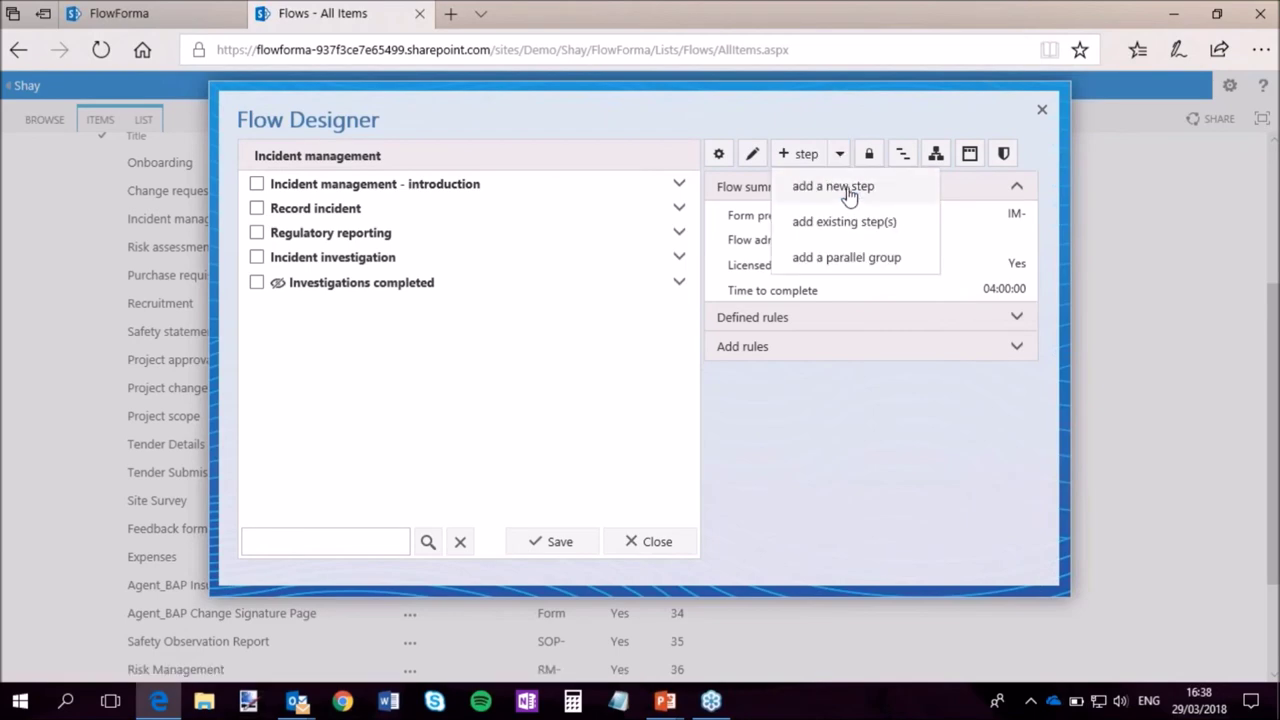
{"action": "left_click", "coordinate": [849, 192]}
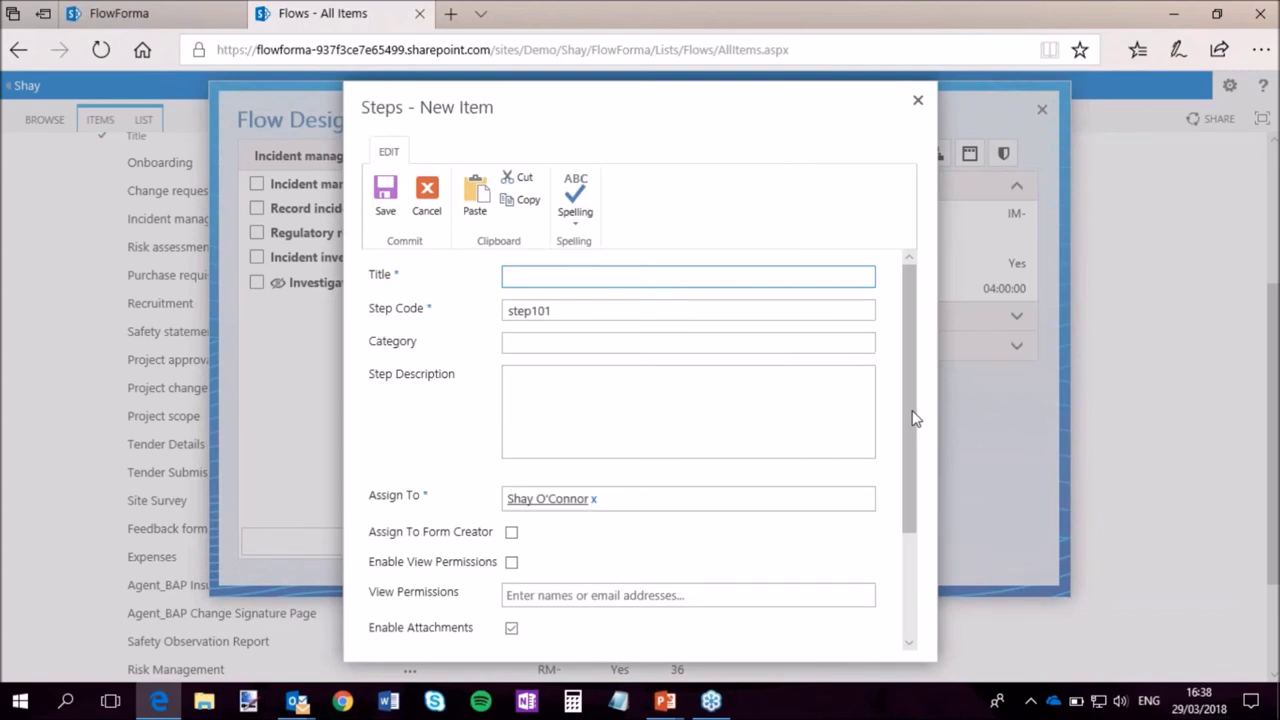
{"action": "type", "text": "ste"}
{"action": "key", "text": "BackSpace"}
{"action": "key", "text": "BackSpace"}
{"action": "key", "text": "BackSpace"}
{"action": "type", "text": "Webinar Step"}
{"action": "scroll", "coordinate": [786, 571], "scroll_direction": "down", "scroll_amount": 3}
{"action": "left_click", "coordinate": [786, 571]}
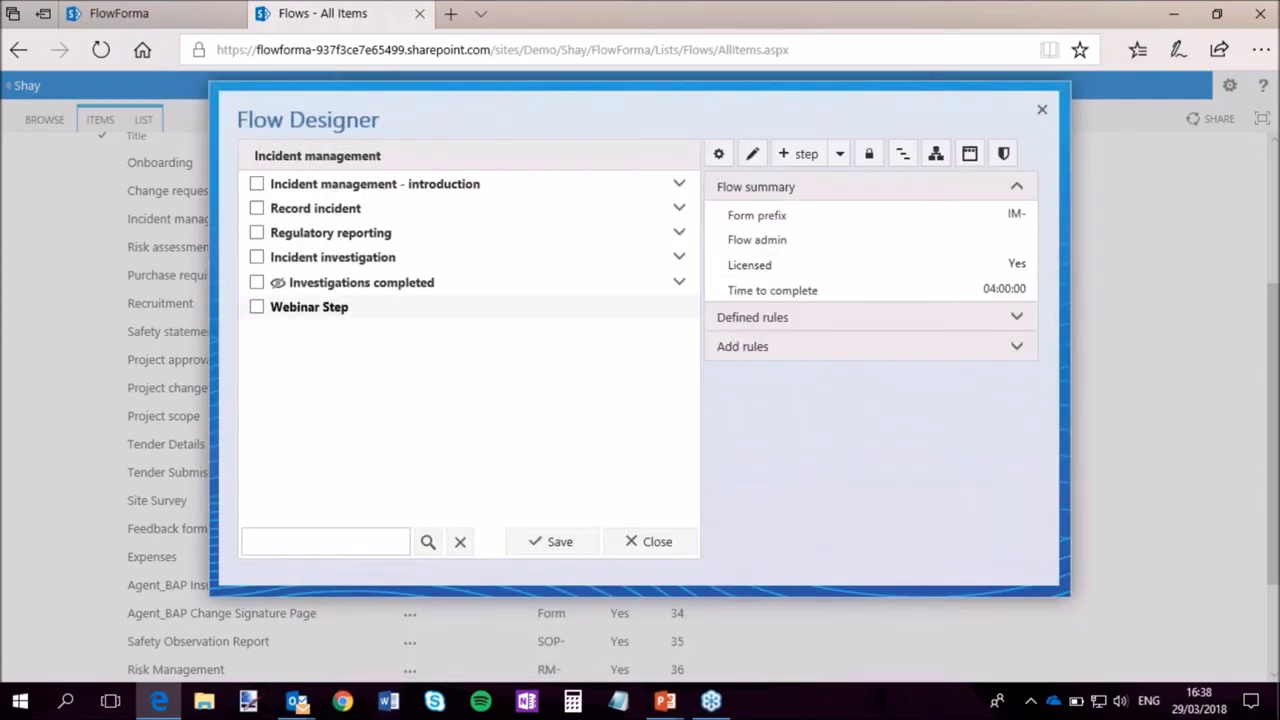
{"action": "left_click", "coordinate": [555, 542]}
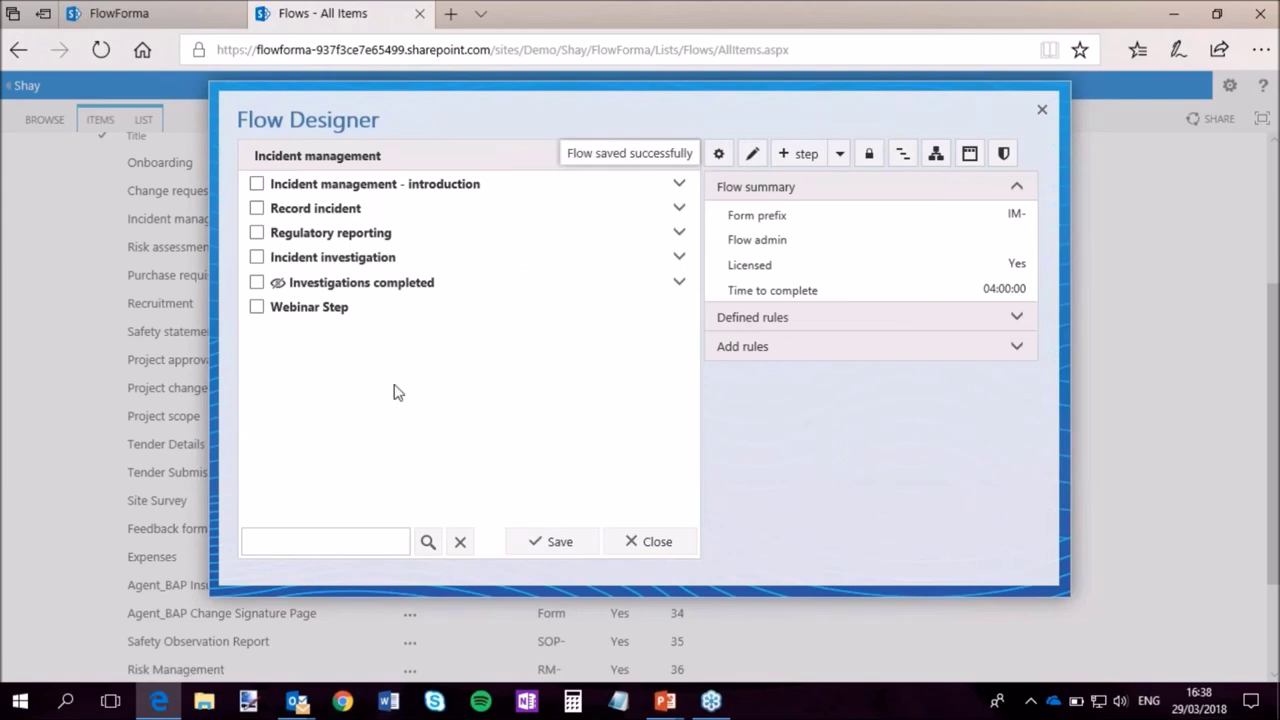
{"action": "left_click_drag", "start_coordinate": [329, 297], "coordinate": [362, 210]}
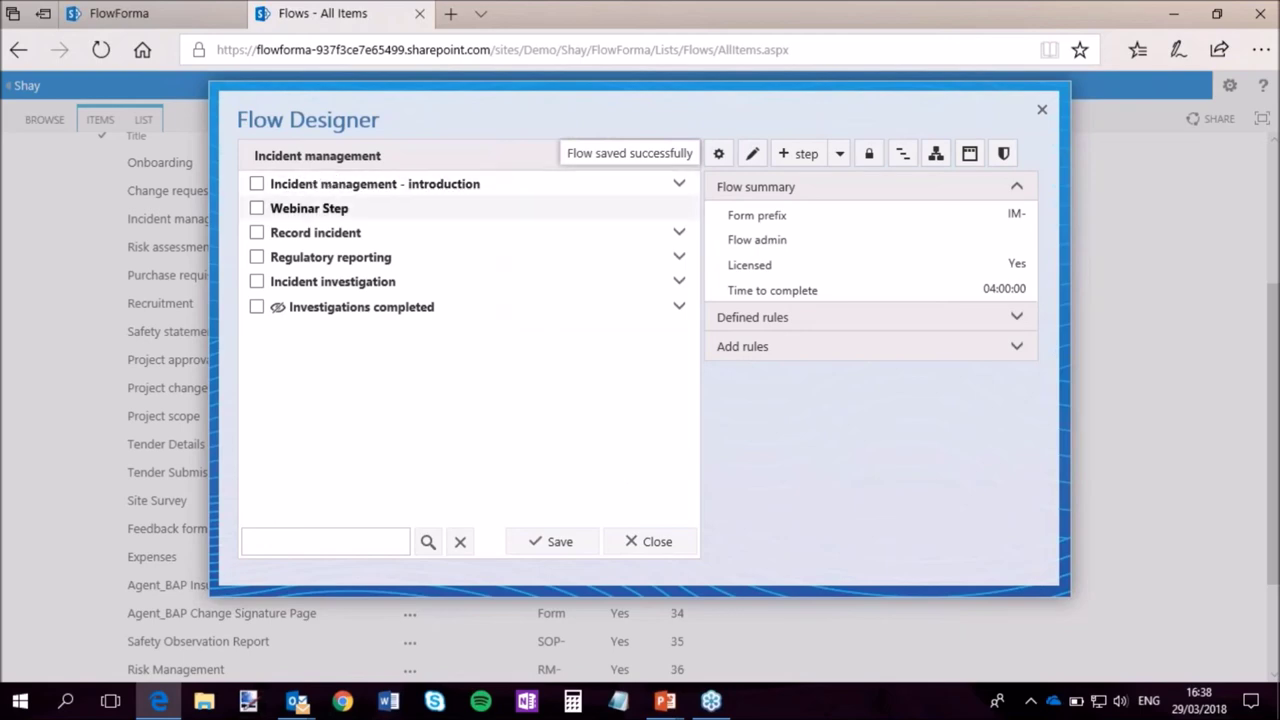
Start a question titled 'Username' in Webinar Step, trying the Wet Signature and getlocation types.
{"action": "left_click", "coordinate": [278, 207]}
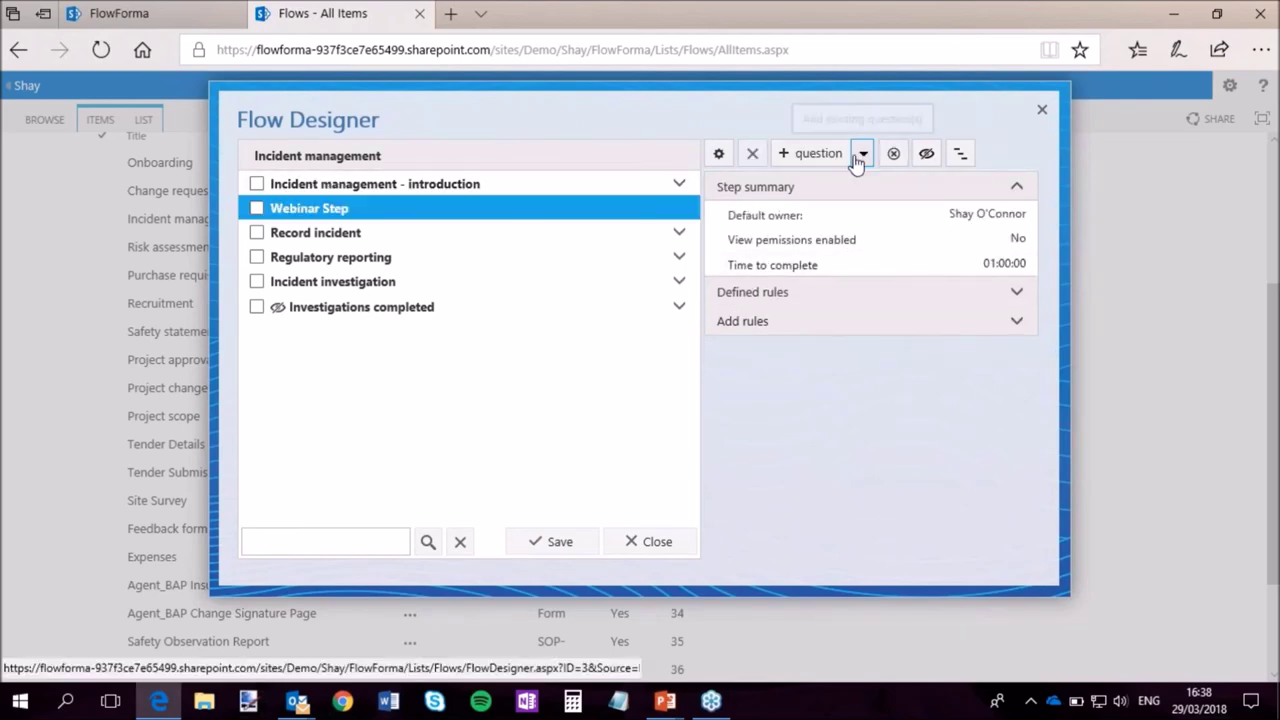
{"action": "left_click", "coordinate": [818, 153]}
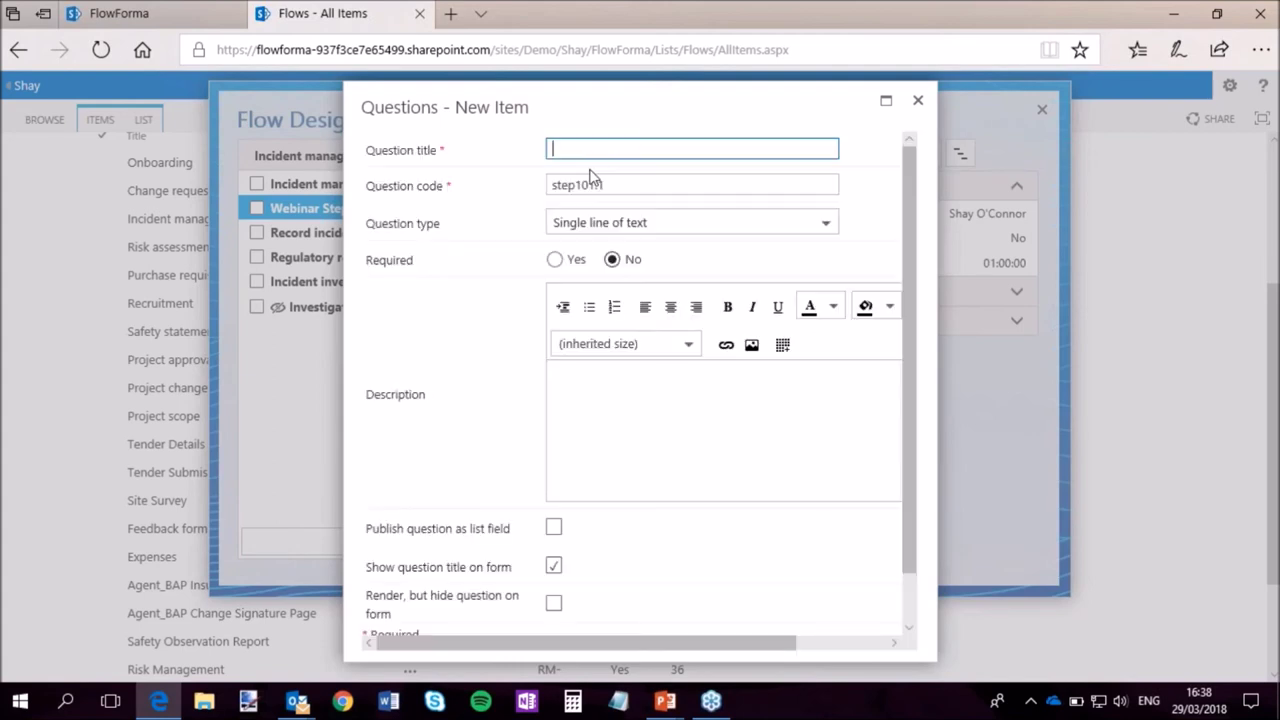
{"action": "type", "text": "User"}
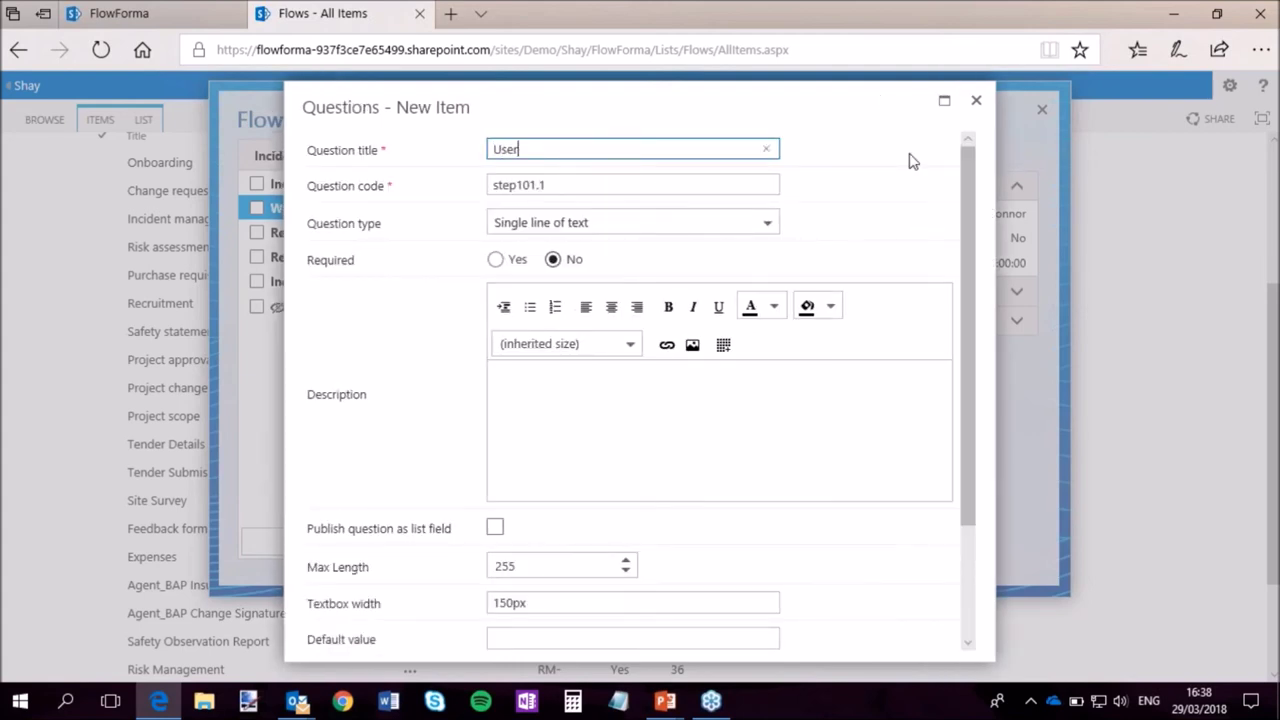
{"action": "type", "text": "name"}
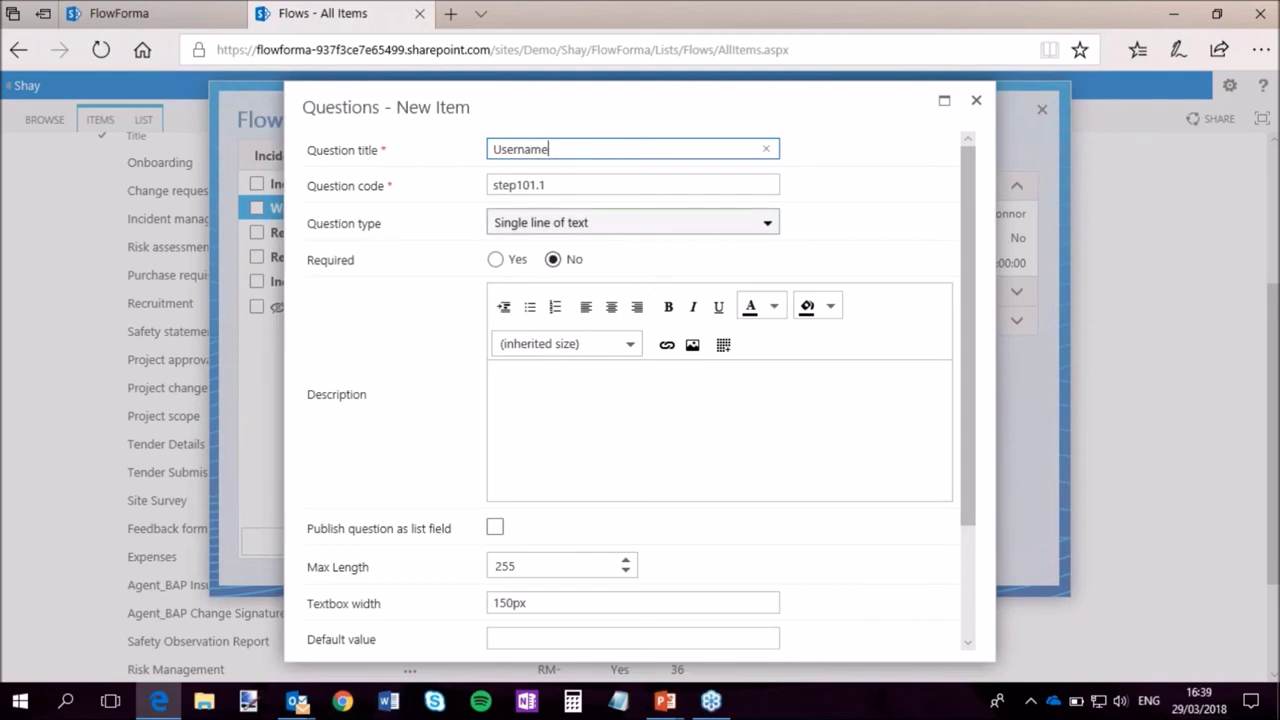
{"action": "left_click", "coordinate": [675, 230]}
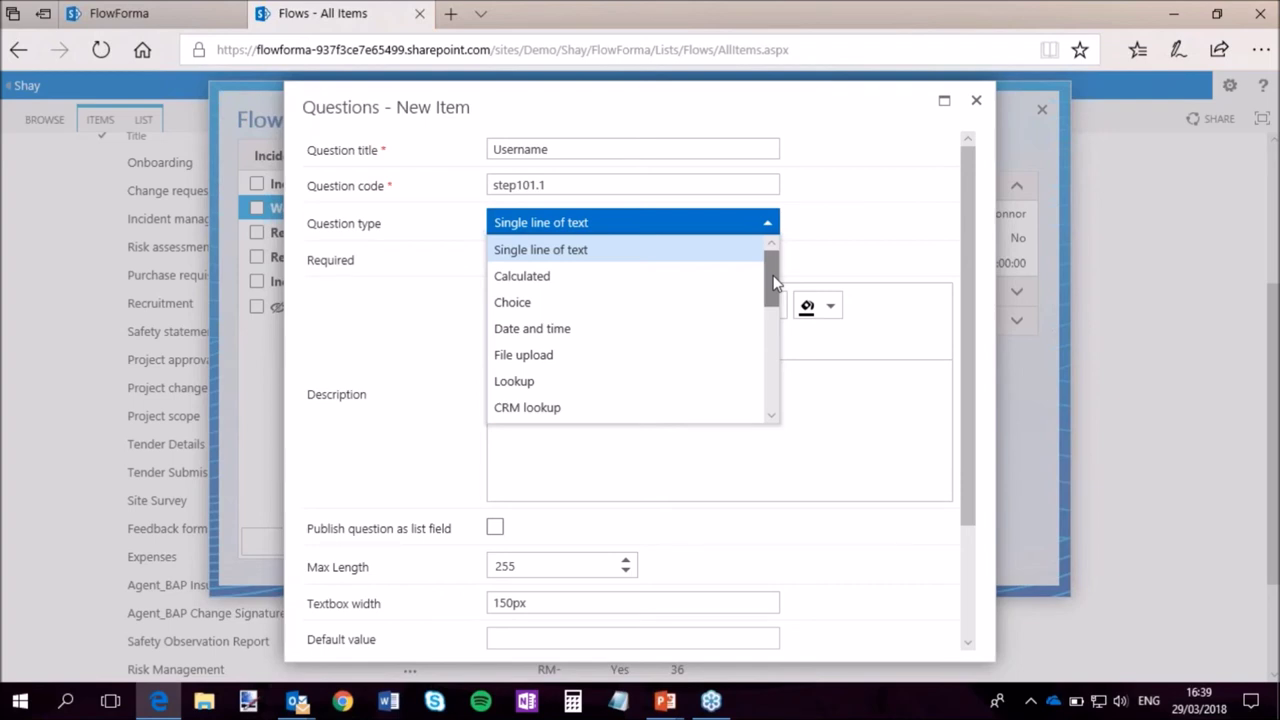
{"action": "left_click_drag", "start_coordinate": [775, 283], "coordinate": [777, 318]}
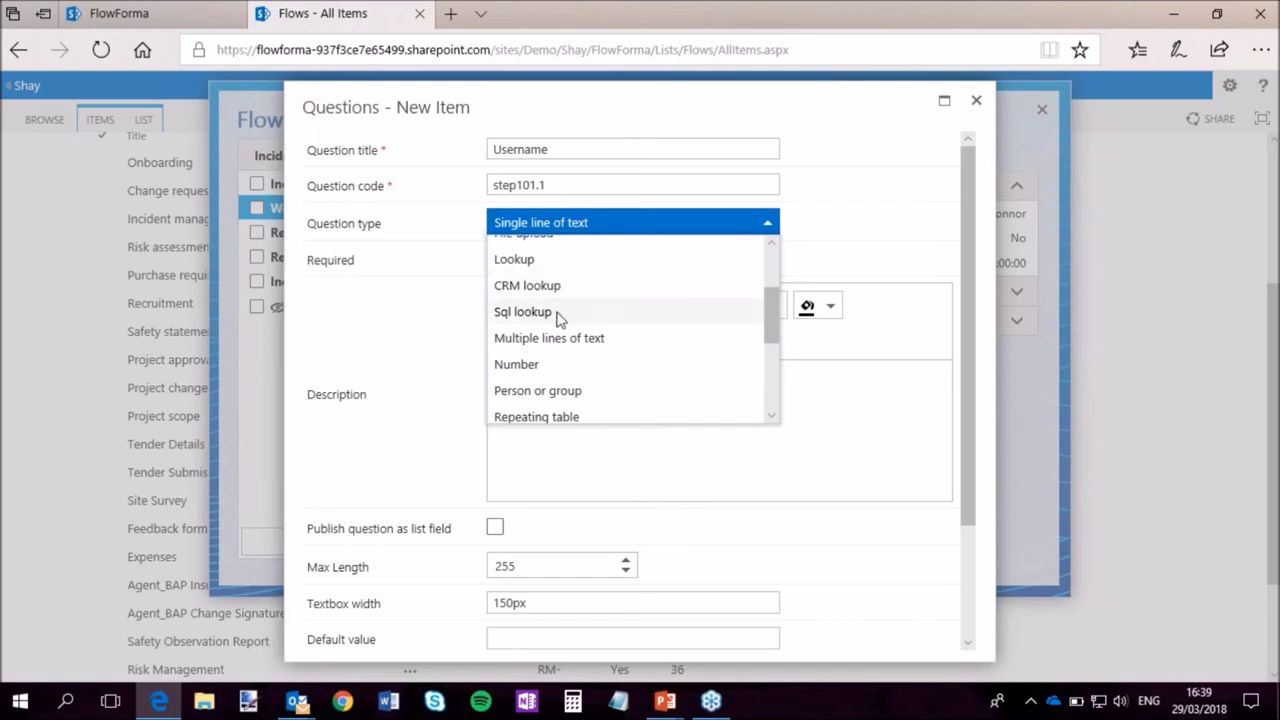
{"action": "left_click_drag", "start_coordinate": [776, 332], "coordinate": [771, 378]}
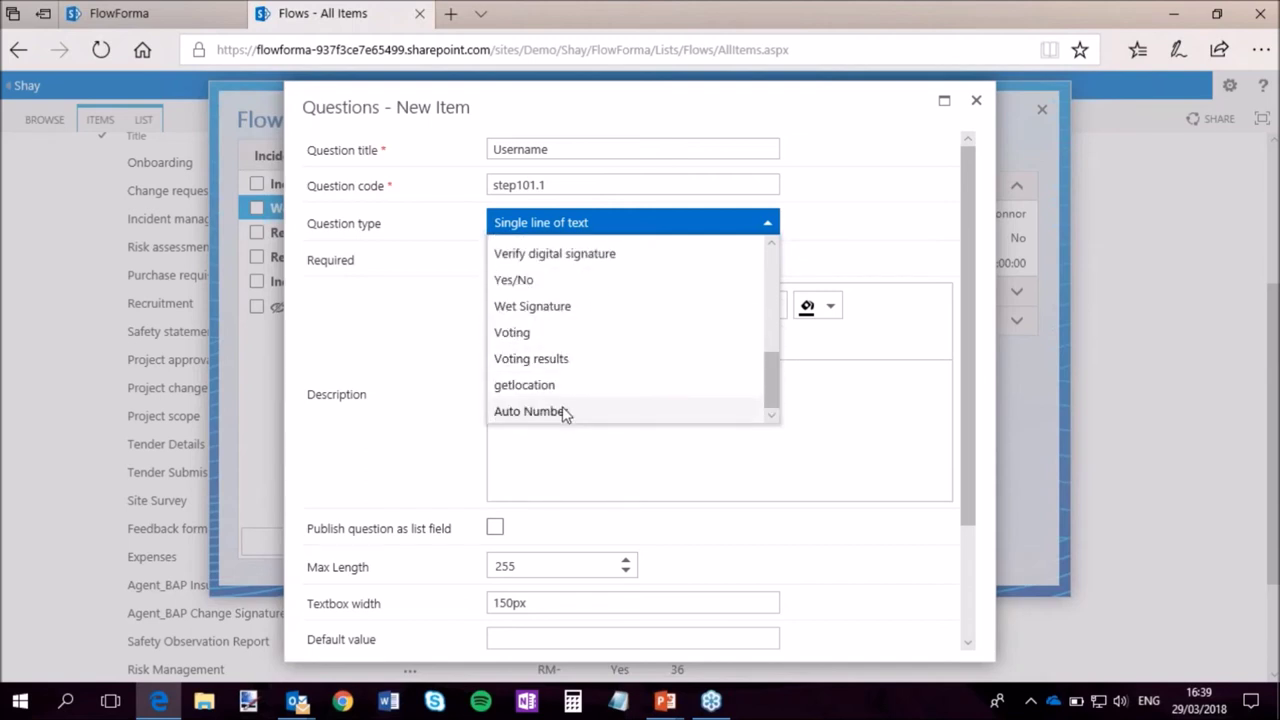
{"action": "left_click", "coordinate": [551, 307]}
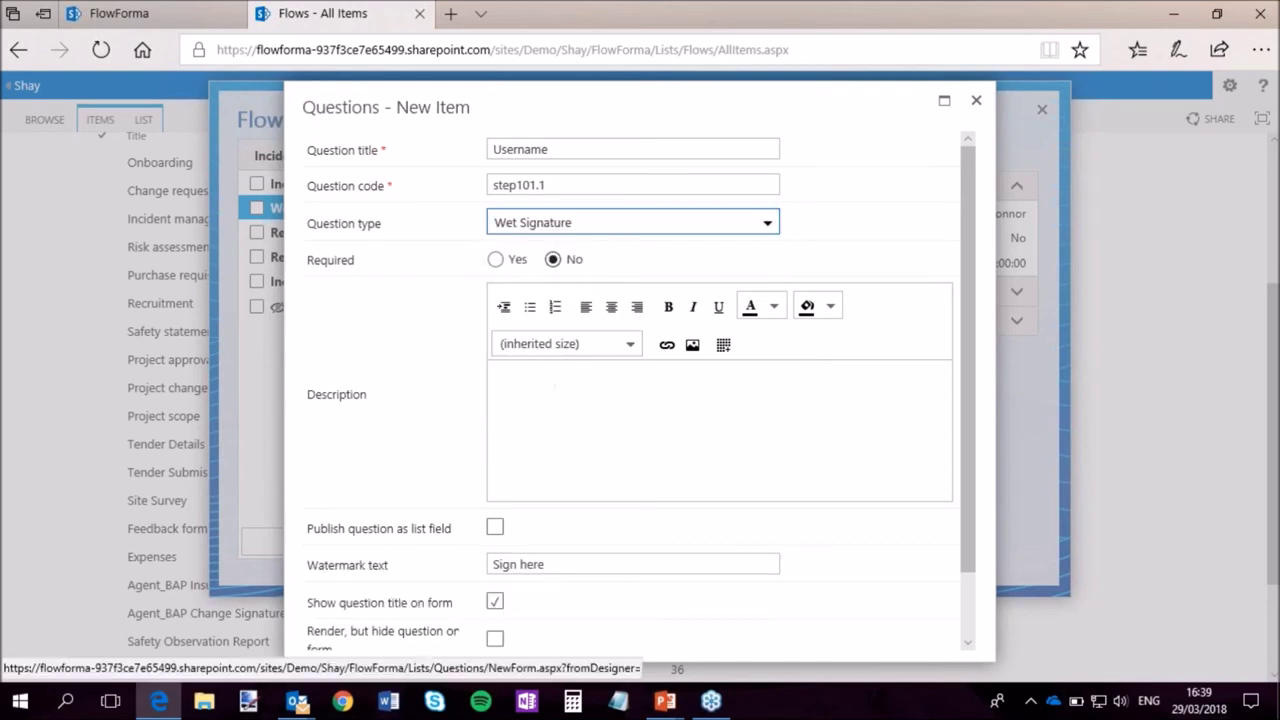
{"action": "left_click", "coordinate": [766, 225]}
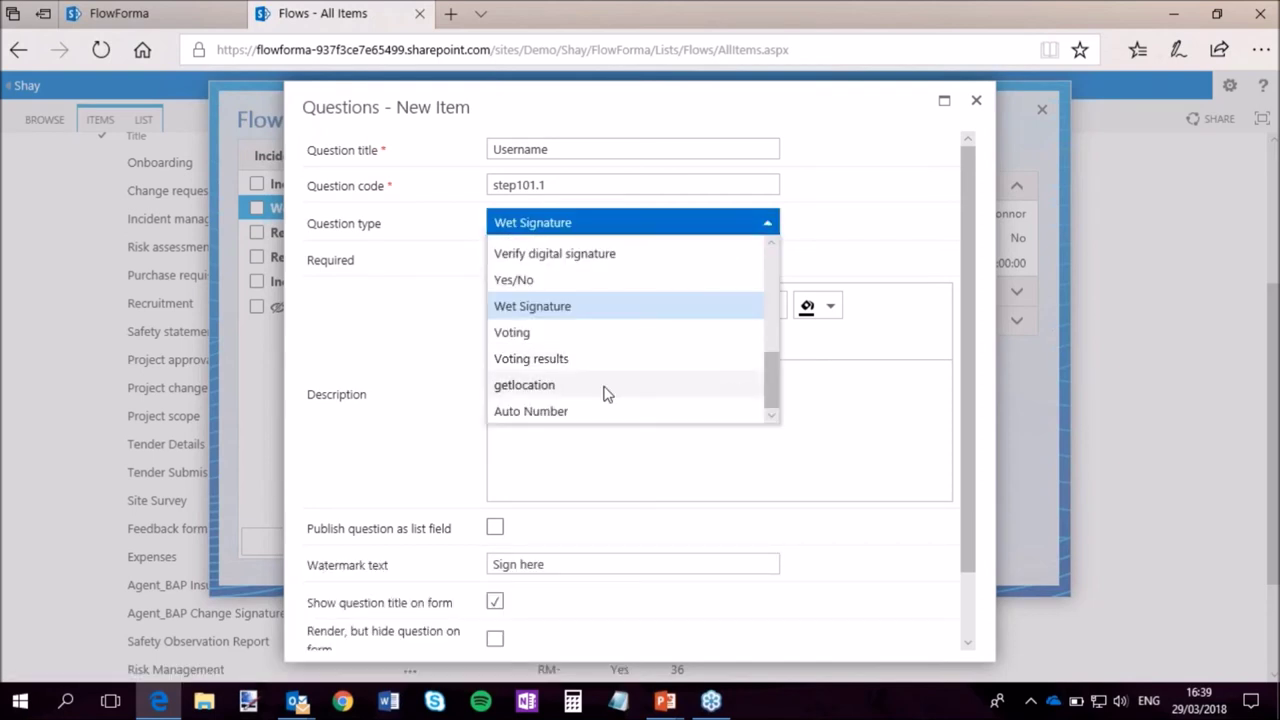
{"action": "left_click", "coordinate": [611, 388]}
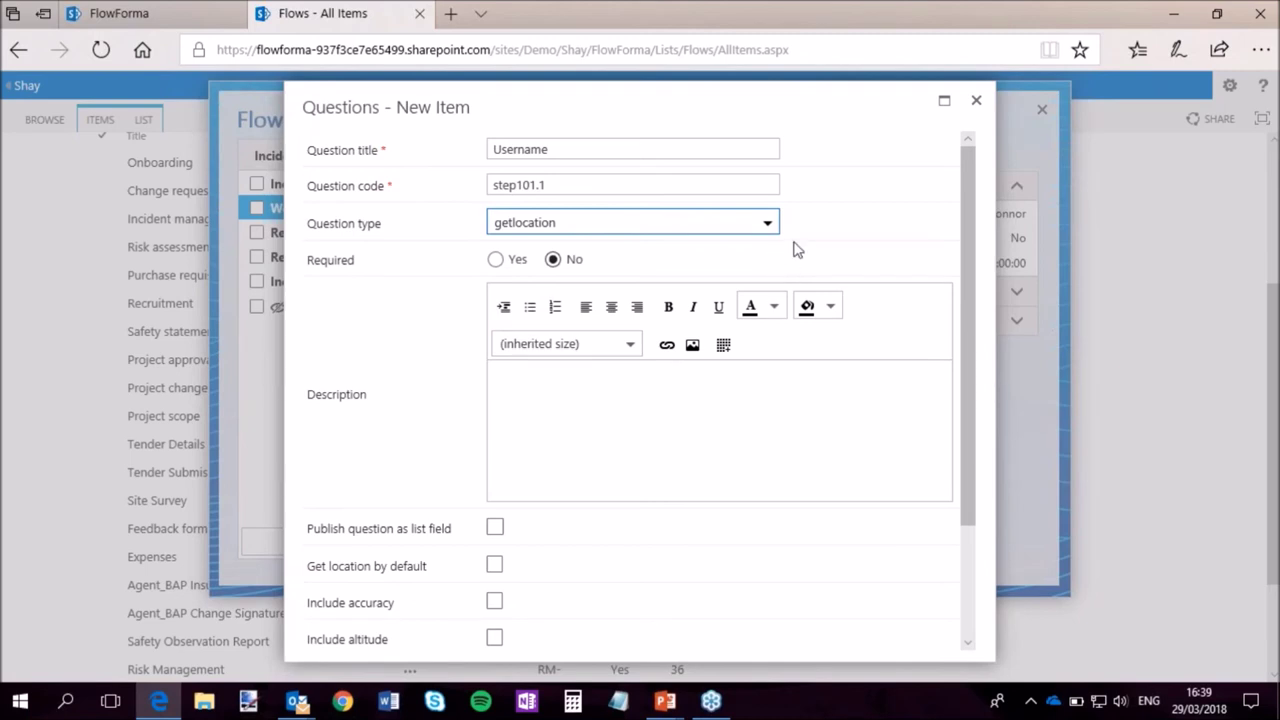
Make Username a Person or group question restricted to the Approvers SharePoint group, and save it.
{"action": "left_click", "coordinate": [768, 224]}
{"action": "left_click_drag", "start_coordinate": [770, 371], "coordinate": [826, 252]}
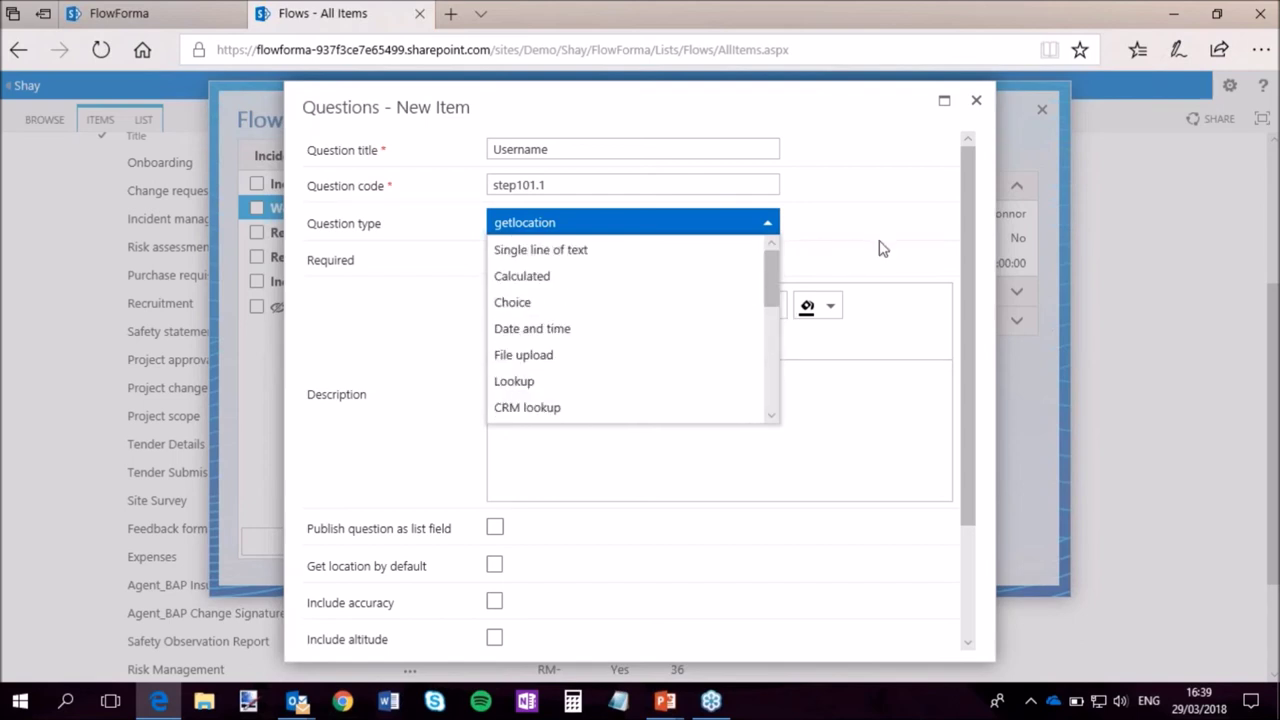
{"action": "left_click_drag", "start_coordinate": [771, 272], "coordinate": [605, 316]}
{"action": "left_click", "coordinate": [598, 308]}
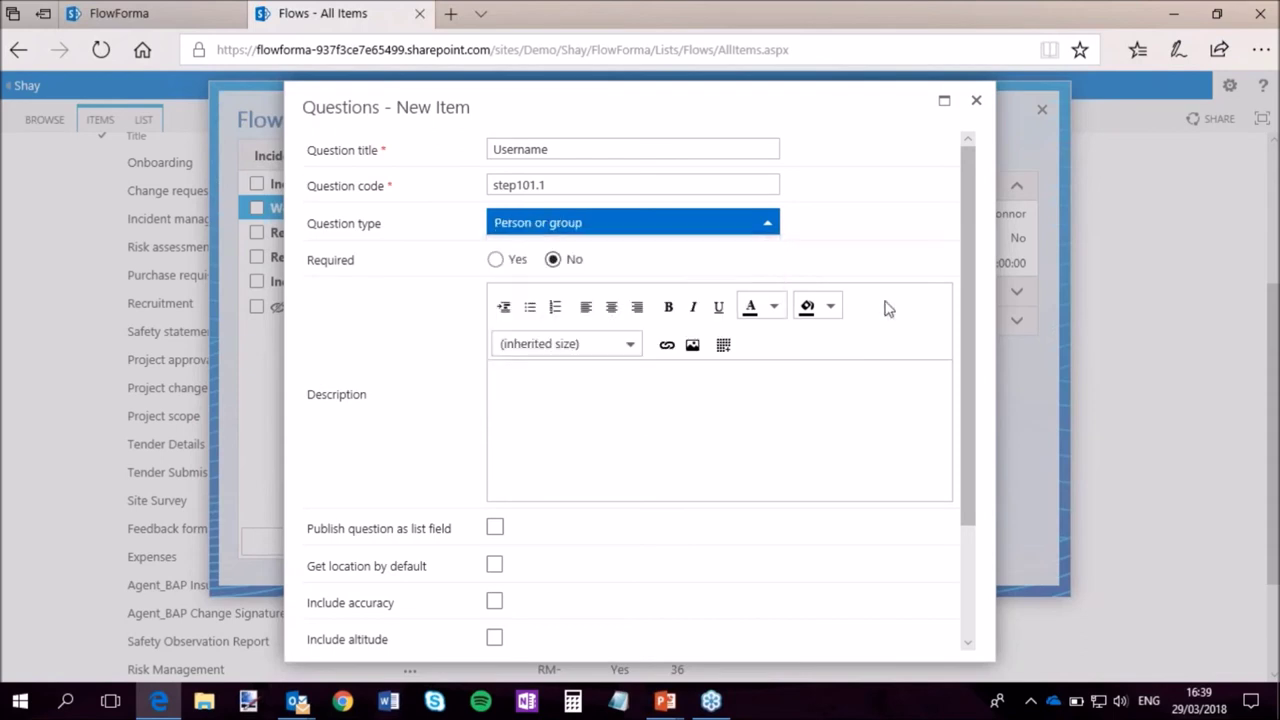
{"action": "left_click_drag", "start_coordinate": [968, 298], "coordinate": [957, 480]}
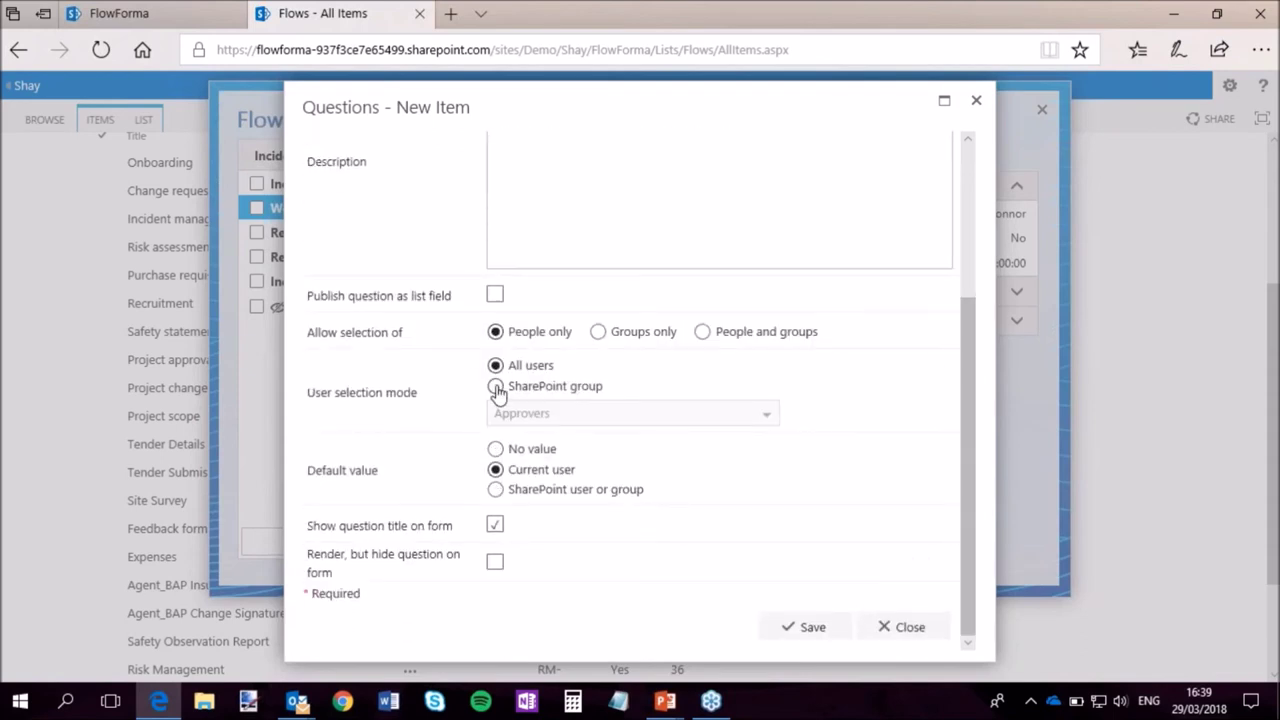
{"action": "left_click", "coordinate": [496, 387]}
{"action": "left_click", "coordinate": [640, 413]}
{"action": "left_click", "coordinate": [654, 440]}
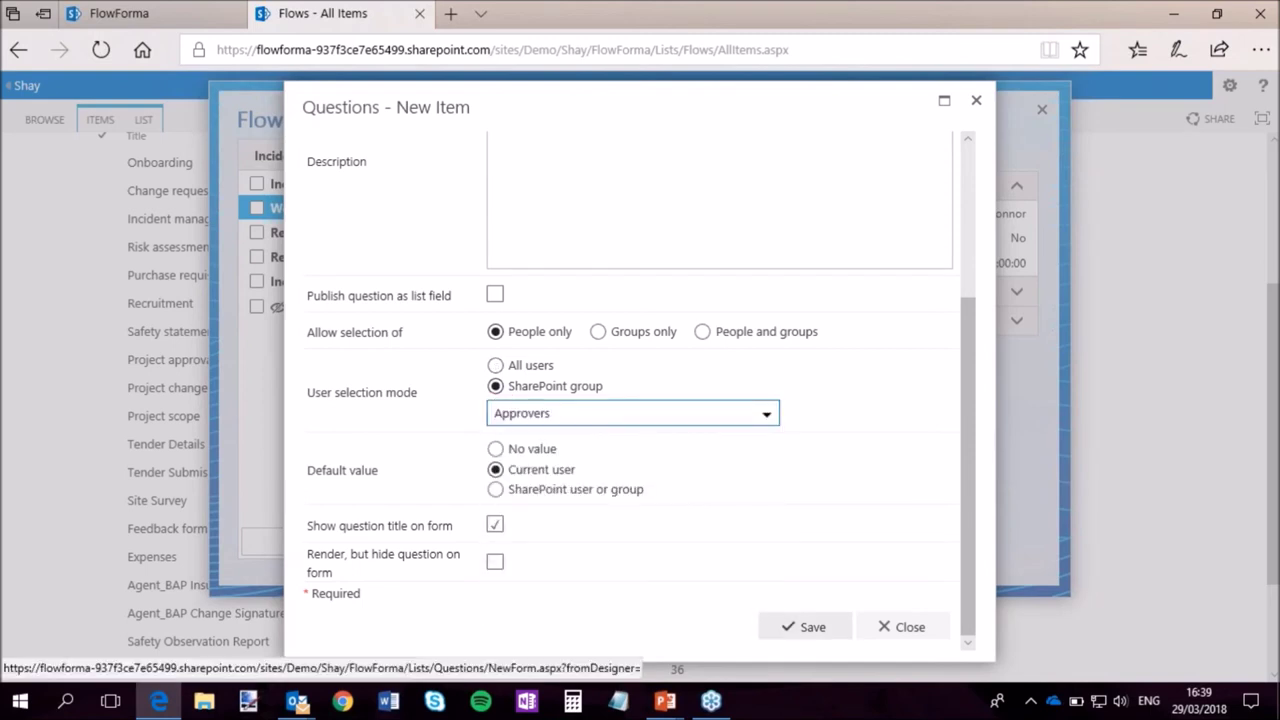
{"action": "left_click", "coordinate": [810, 630]}
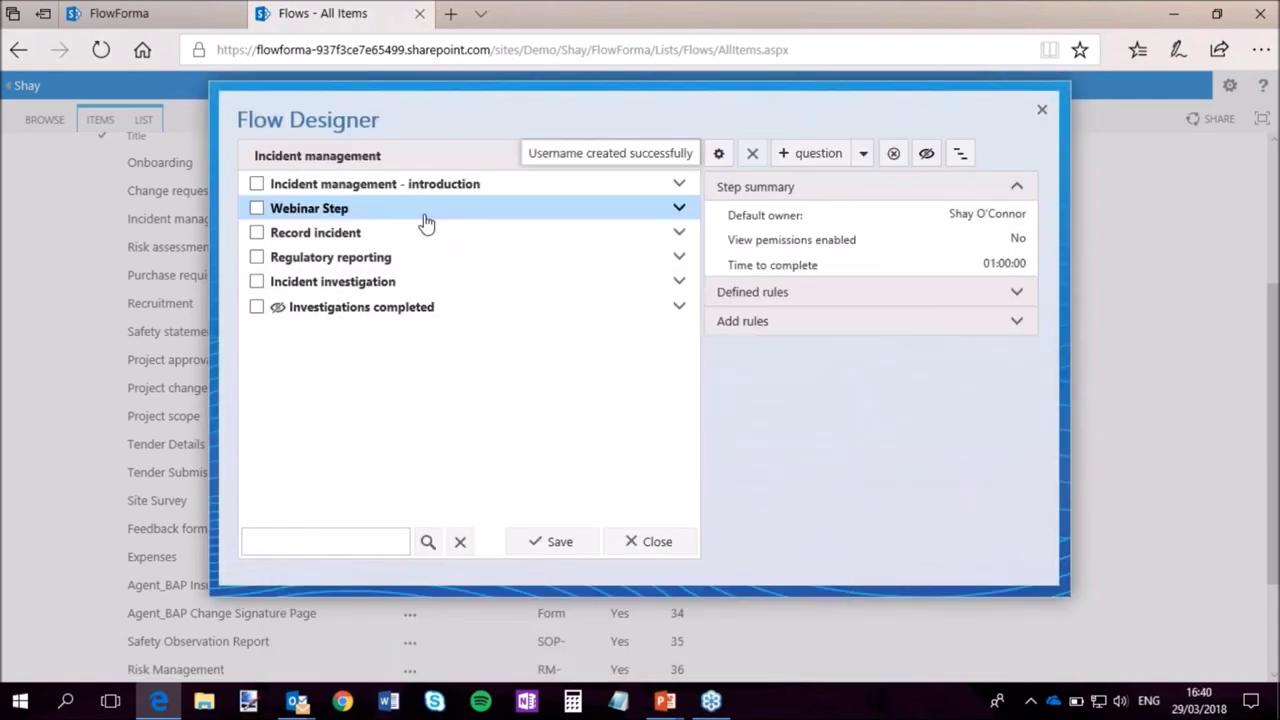
{"action": "left_click", "coordinate": [427, 212]}
Save the flow and start a new Webinar Step question titled 'Proceed'.
{"action": "left_click", "coordinate": [563, 543]}
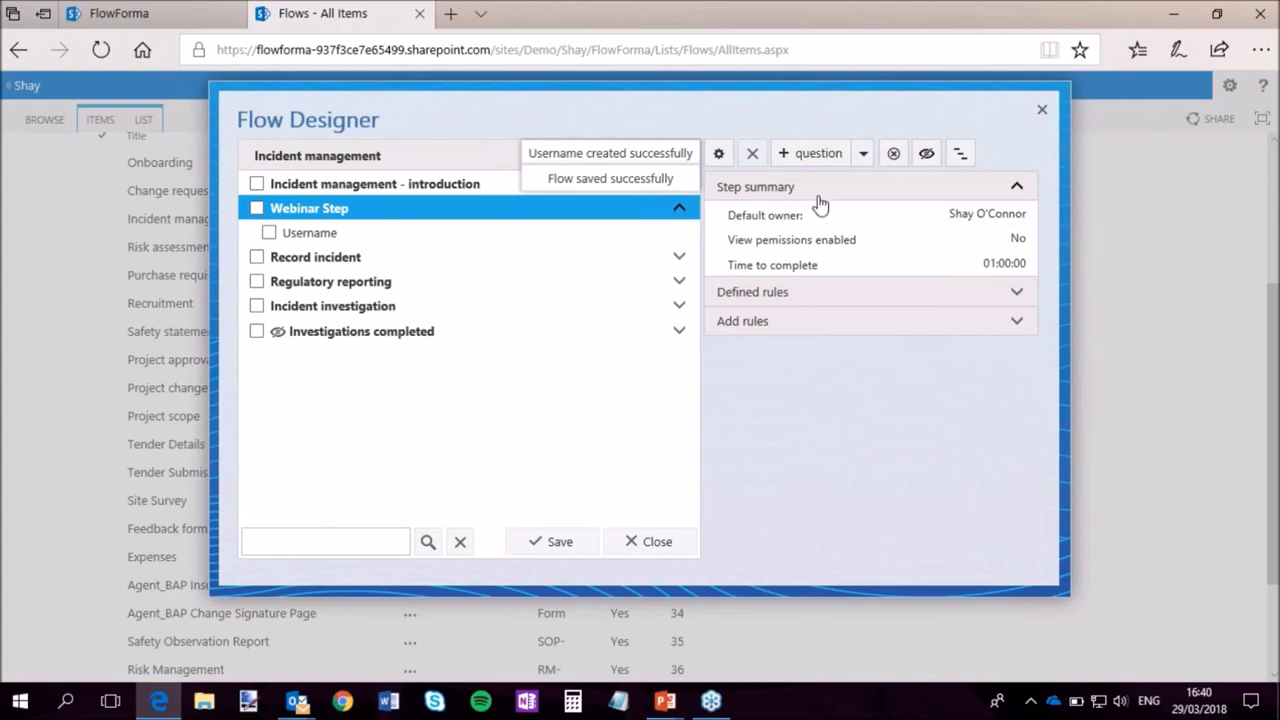
{"action": "left_click", "coordinate": [863, 153]}
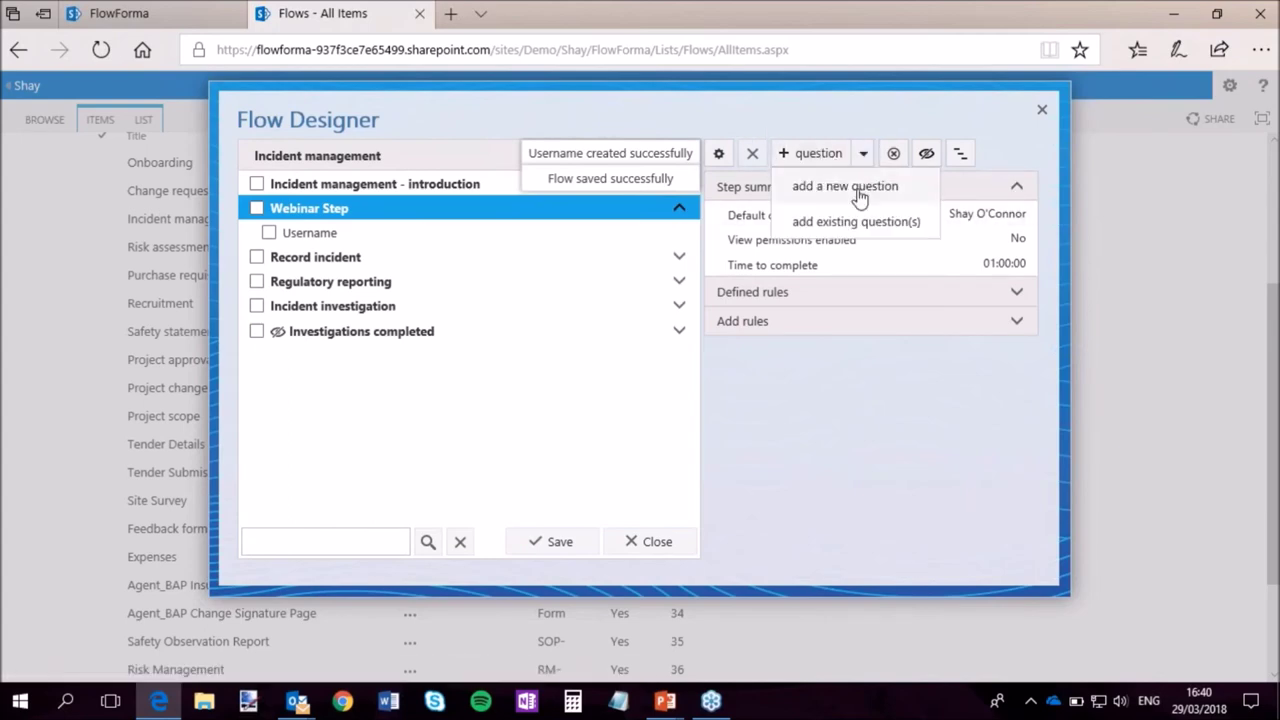
{"action": "left_click", "coordinate": [845, 186]}
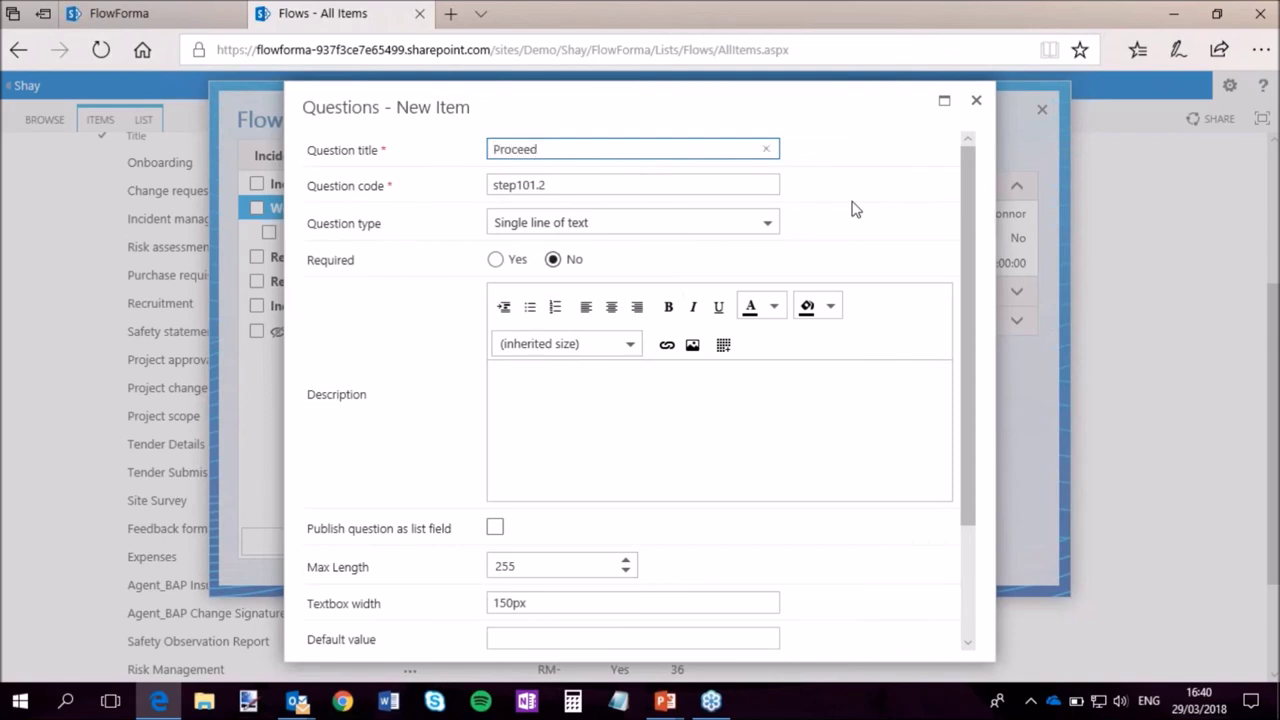
{"action": "key", "text": "Tab"}
Make Proceed a required Yes/No question (code step101.2) and save it.
{"action": "left_click", "coordinate": [651, 224]}
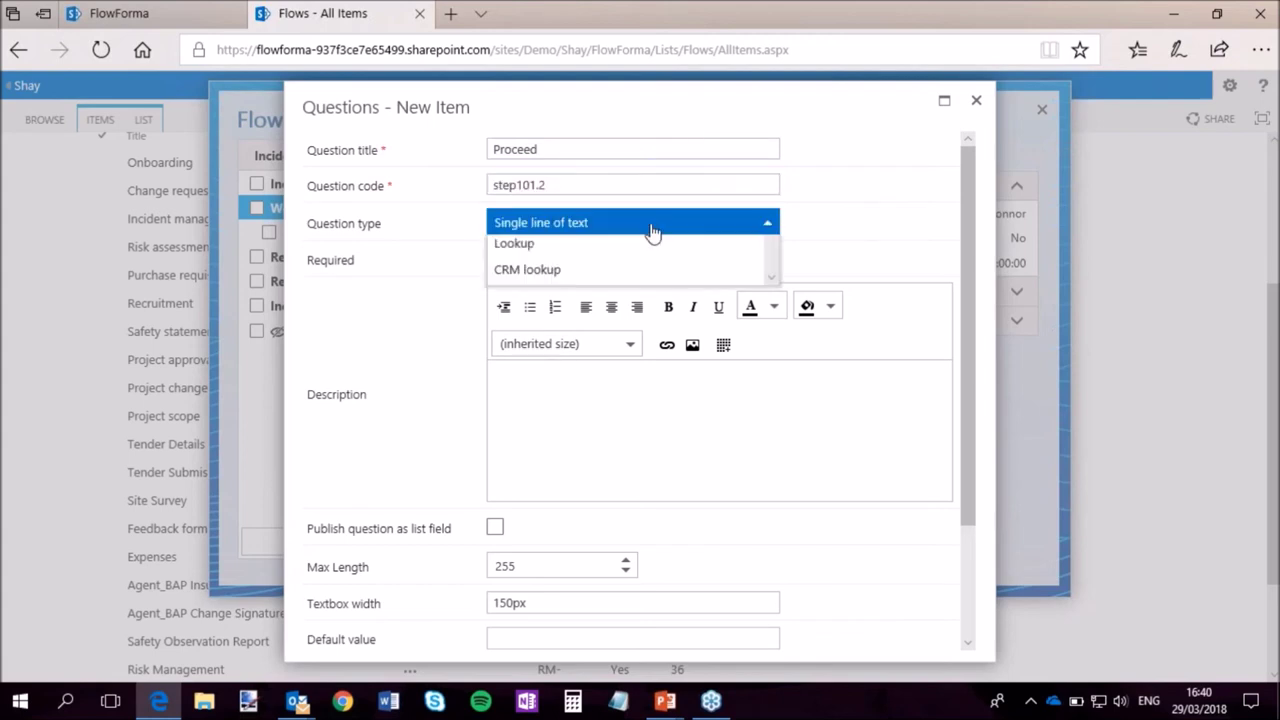
{"action": "left_click_drag", "start_coordinate": [768, 288], "coordinate": [773, 392]}
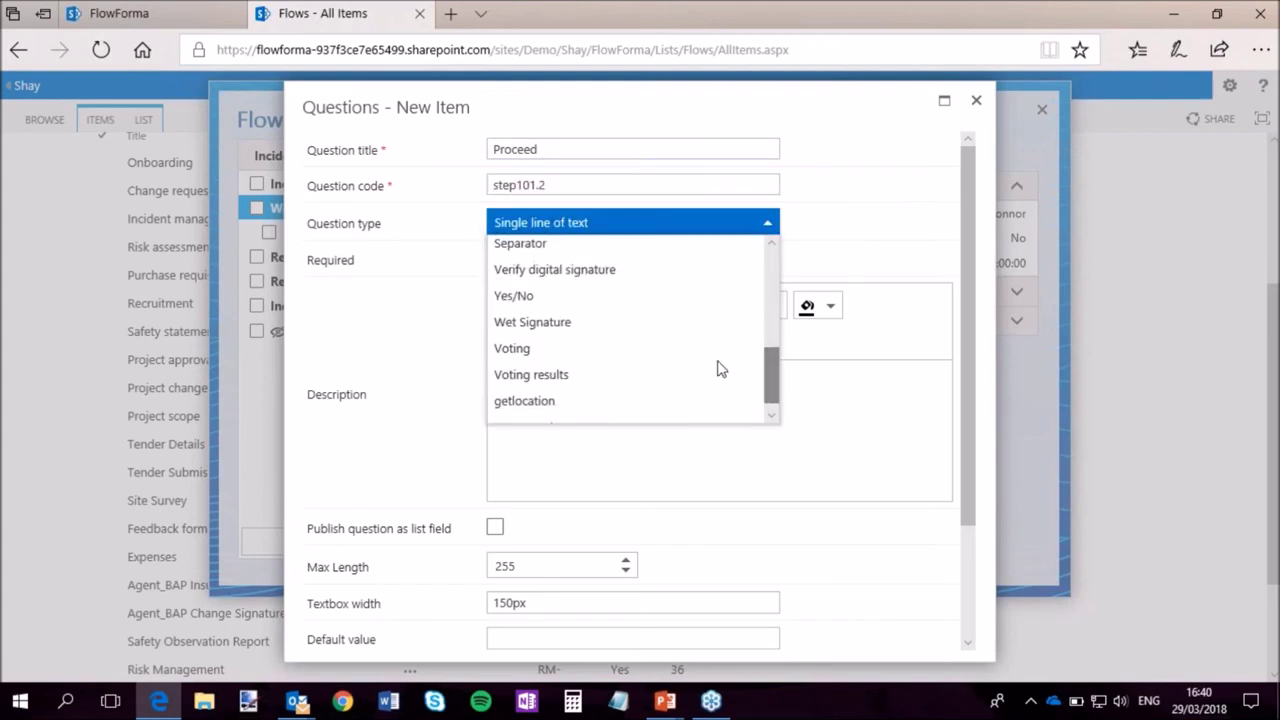
{"action": "left_click", "coordinate": [545, 293]}
{"action": "scroll", "coordinate": [757, 383], "scroll_direction": "down", "scroll_amount": 2}
{"action": "scroll", "coordinate": [757, 383], "scroll_direction": "up", "scroll_amount": 2}
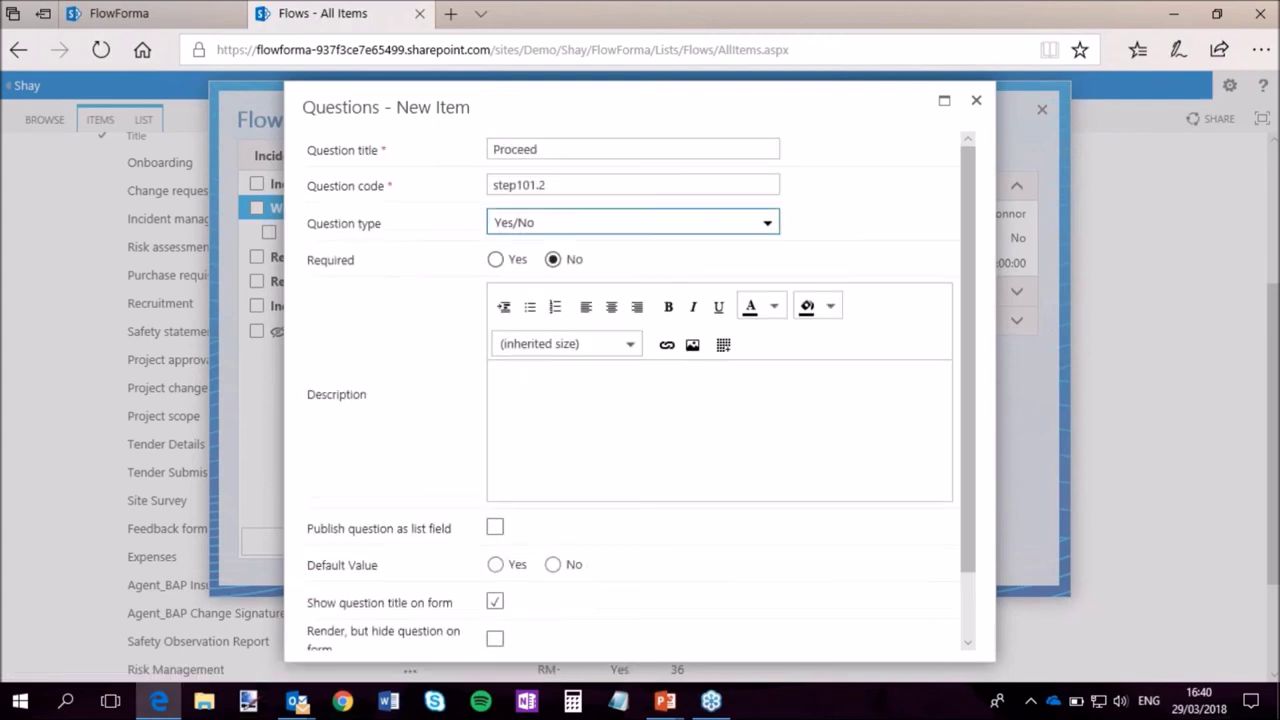
{"action": "left_click", "coordinate": [497, 260]}
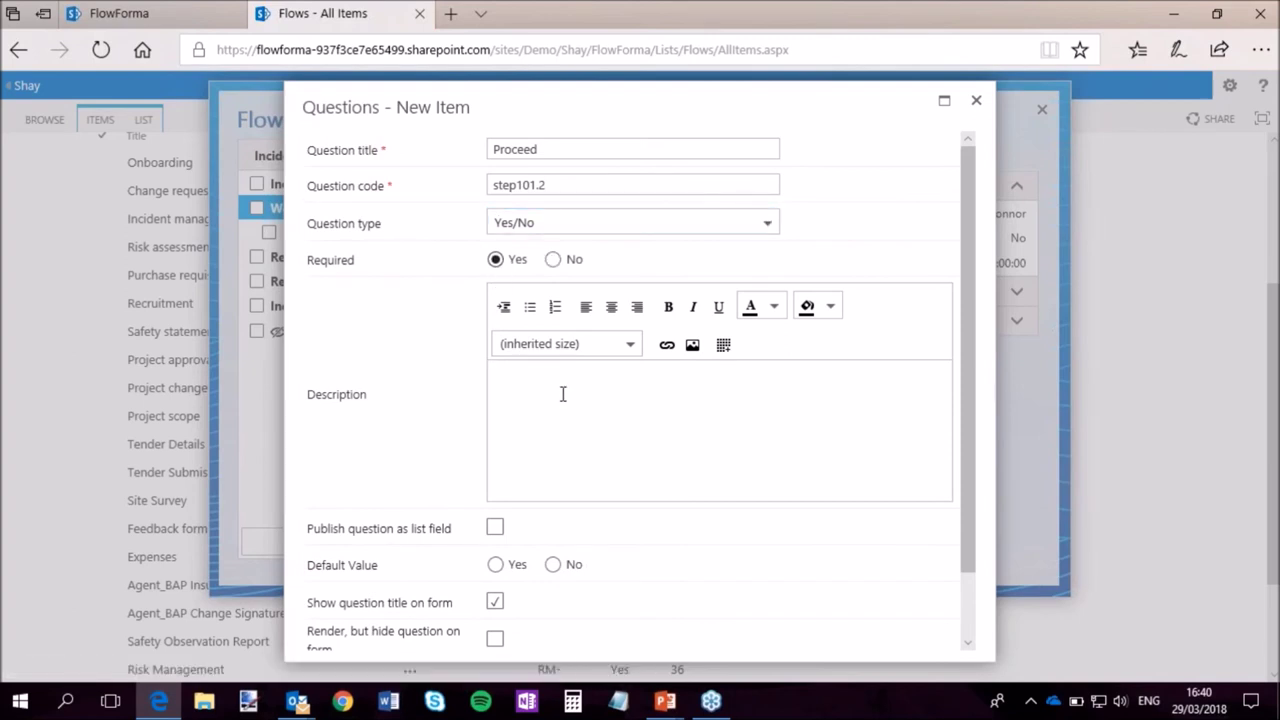
{"action": "left_click", "coordinate": [667, 344]}
{"action": "left_click", "coordinate": [771, 494]}
{"action": "left_click_drag", "start_coordinate": [966, 357], "coordinate": [946, 543]}
{"action": "left_click", "coordinate": [810, 628]}
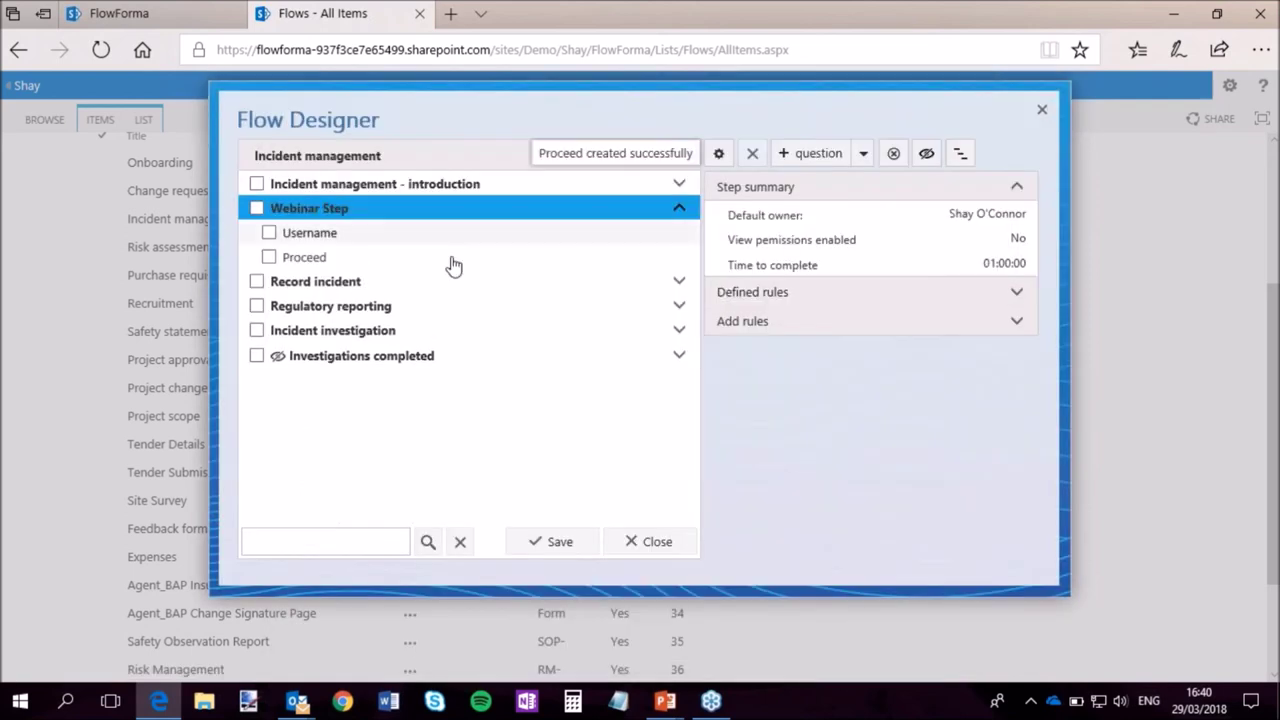
Add 'Explain' as a Multiple lines of text question (code step101.3) after Proceed, and save the flow.
{"action": "left_click", "coordinate": [818, 153]}
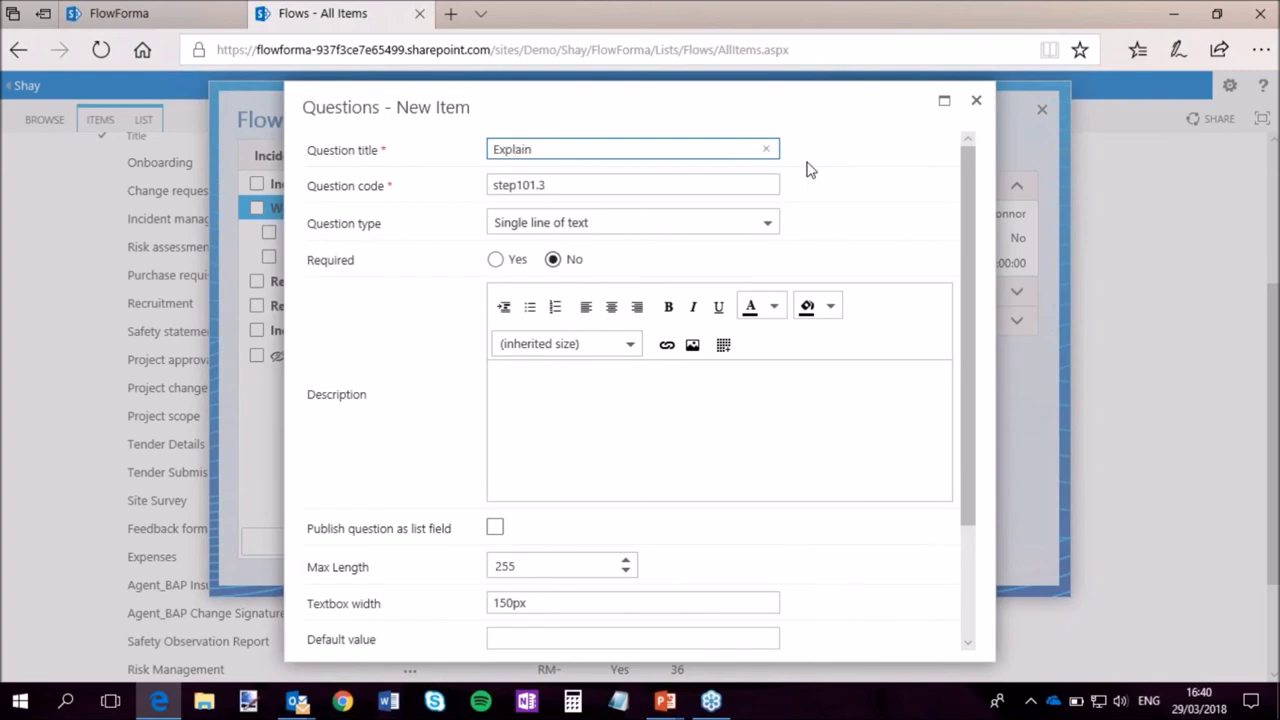
{"action": "key", "text": "Tab"}
{"action": "key", "text": "Tab"}
{"action": "left_click", "coordinate": [767, 222]}
{"action": "scroll", "coordinate": [781, 341], "scroll_direction": "down", "scroll_amount": 3}
{"action": "left_click", "coordinate": [622, 318]}
{"action": "scroll", "coordinate": [760, 410], "scroll_direction": "down", "scroll_amount": 5}
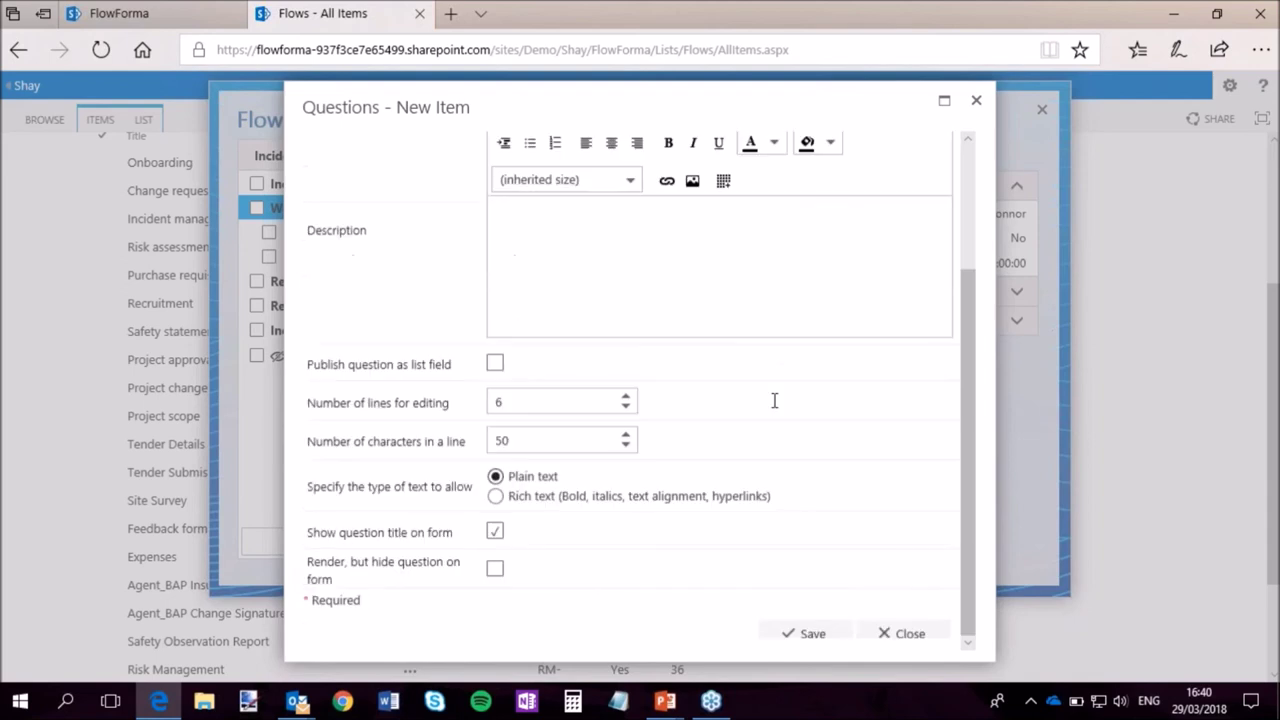
{"action": "left_click", "coordinate": [808, 624]}
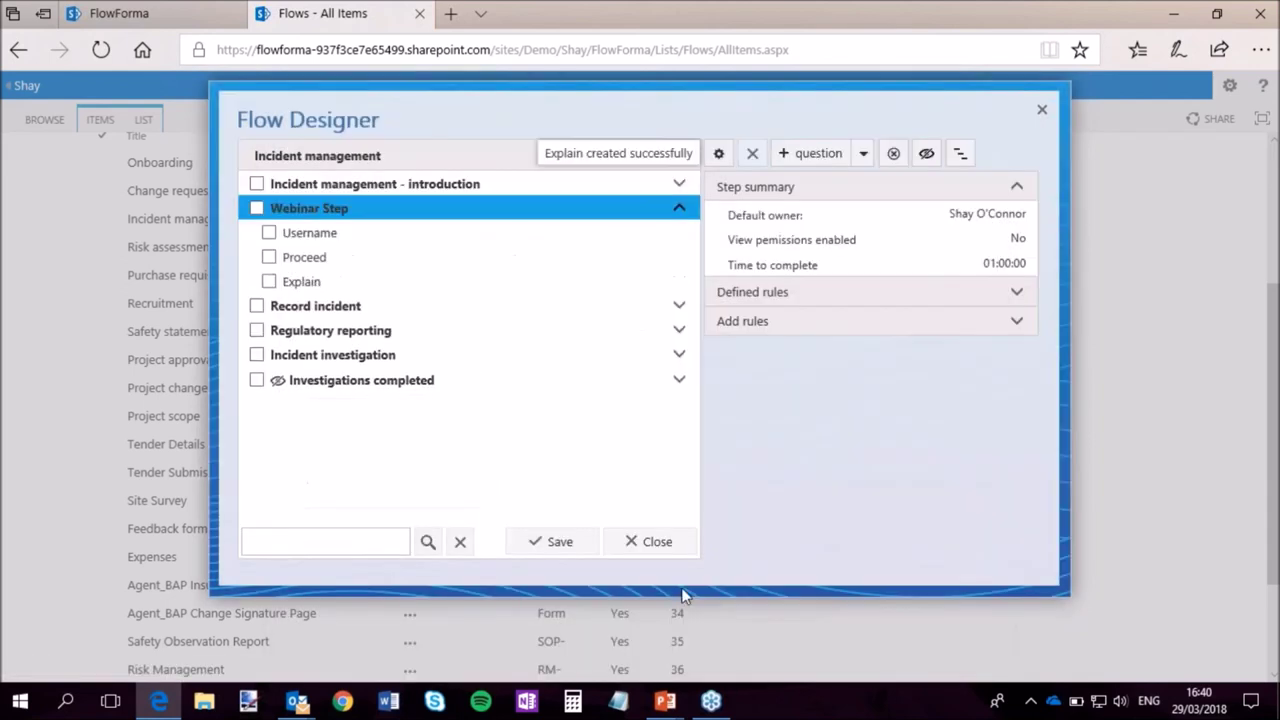
{"action": "left_click", "coordinate": [557, 541]}
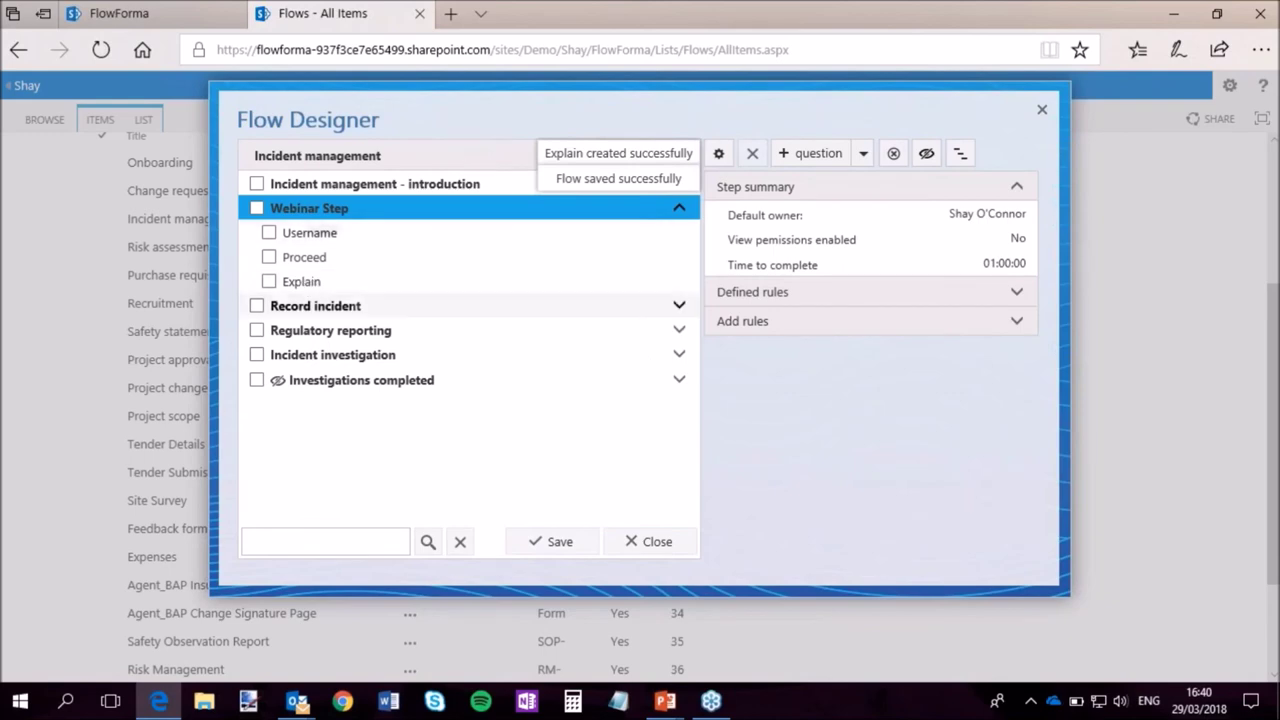
Hide the Explain question and make Username read-only, saving the flow after each change.
{"action": "left_click", "coordinate": [300, 281]}
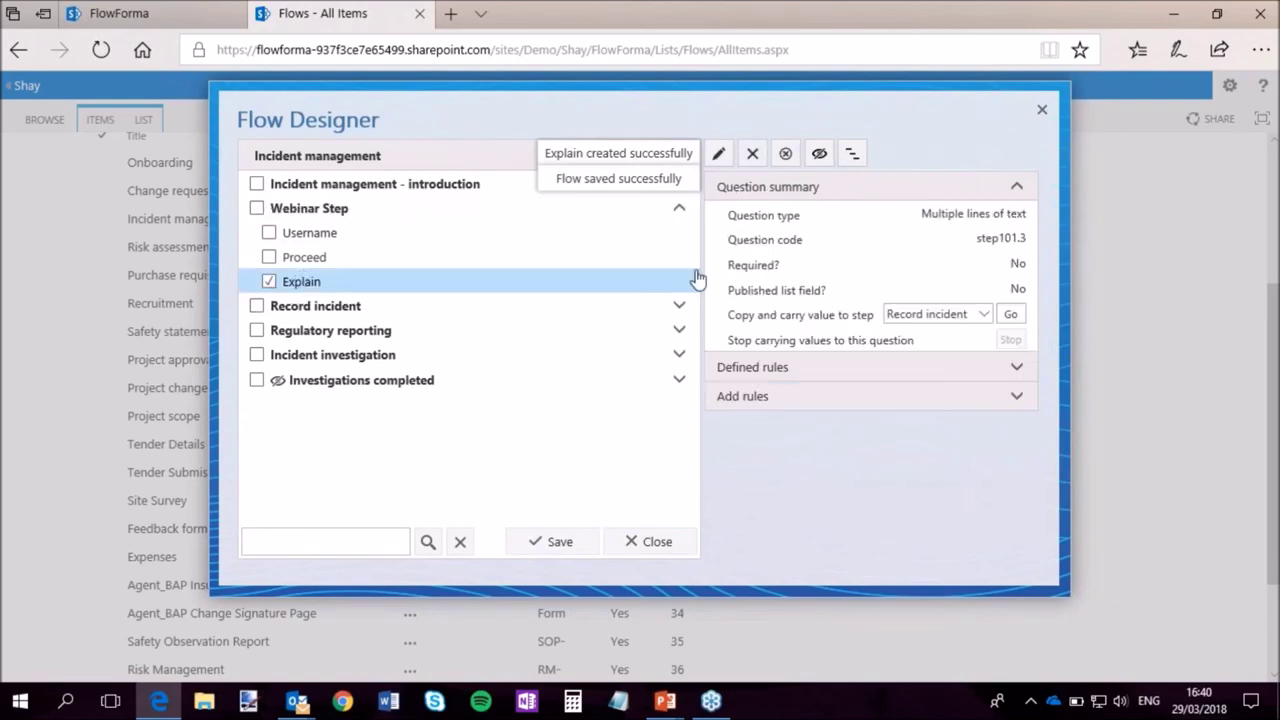
{"action": "left_click", "coordinate": [820, 155]}
{"action": "left_click", "coordinate": [556, 541]}
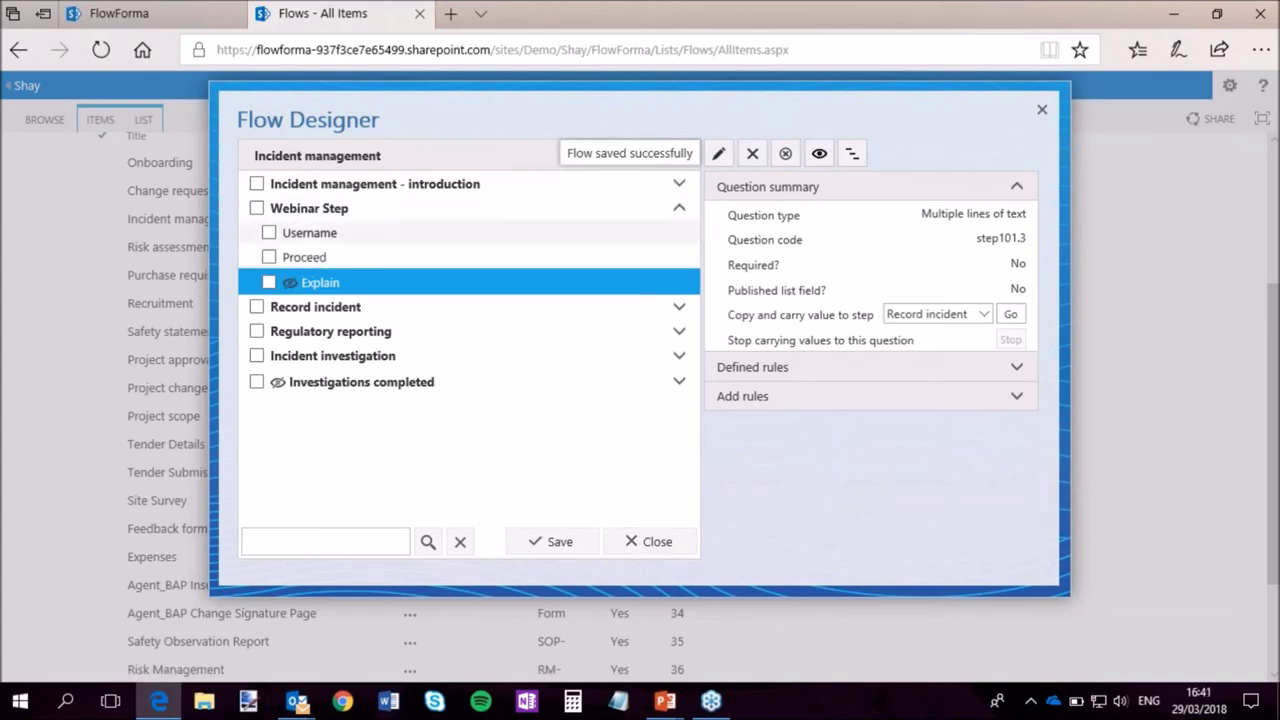
{"action": "left_click", "coordinate": [312, 233]}
{"action": "left_click", "coordinate": [785, 155]}
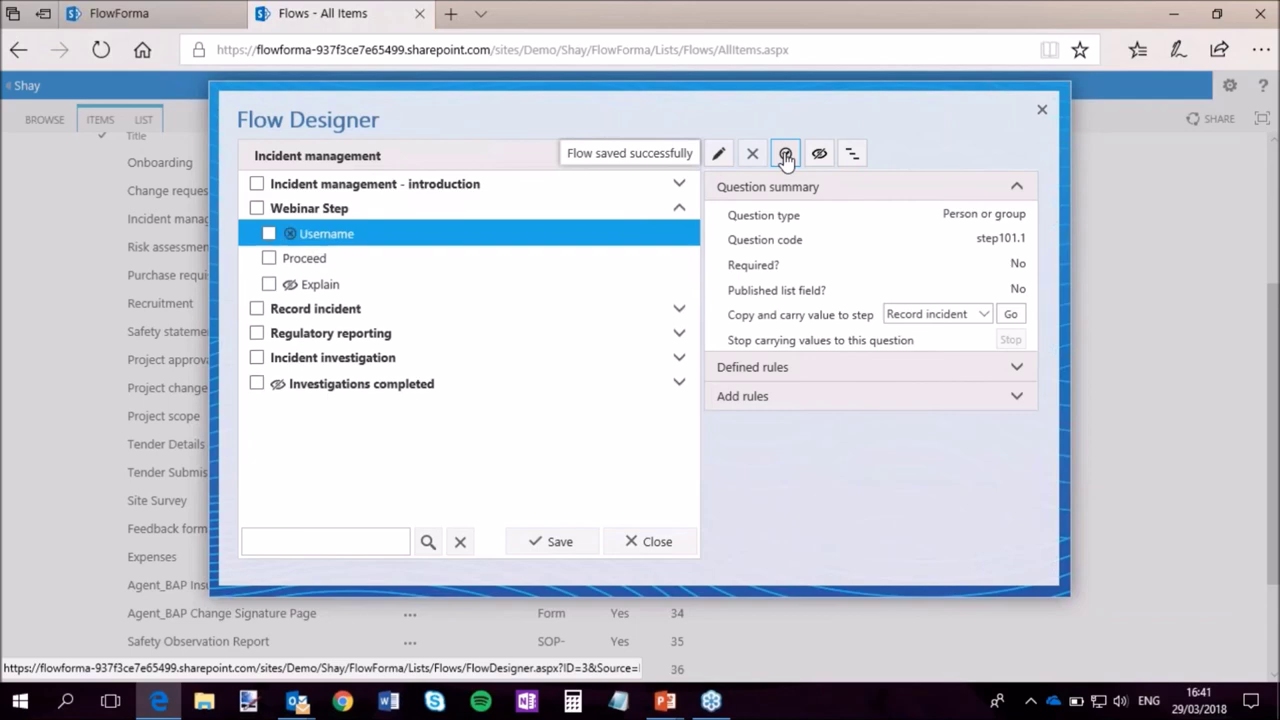
{"action": "left_click", "coordinate": [557, 547]}
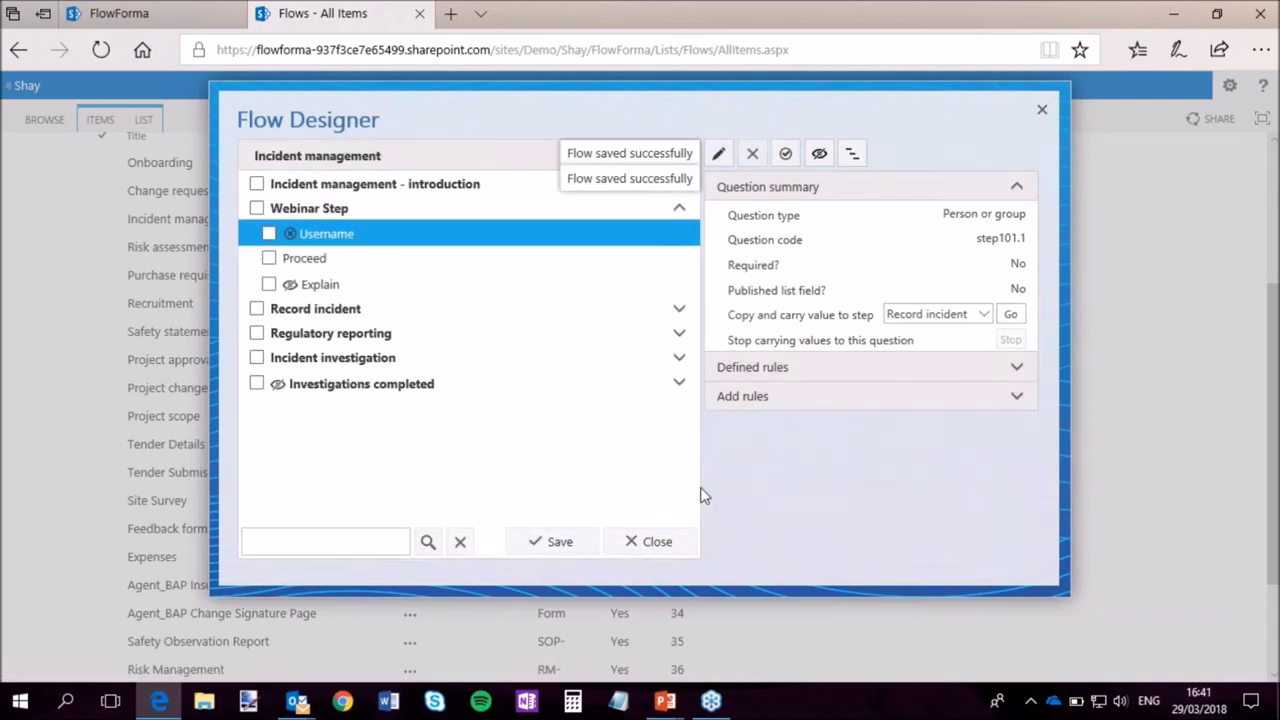
Select the Proceed question and expand its list of addable rules.
{"action": "left_click", "coordinate": [292, 259]}
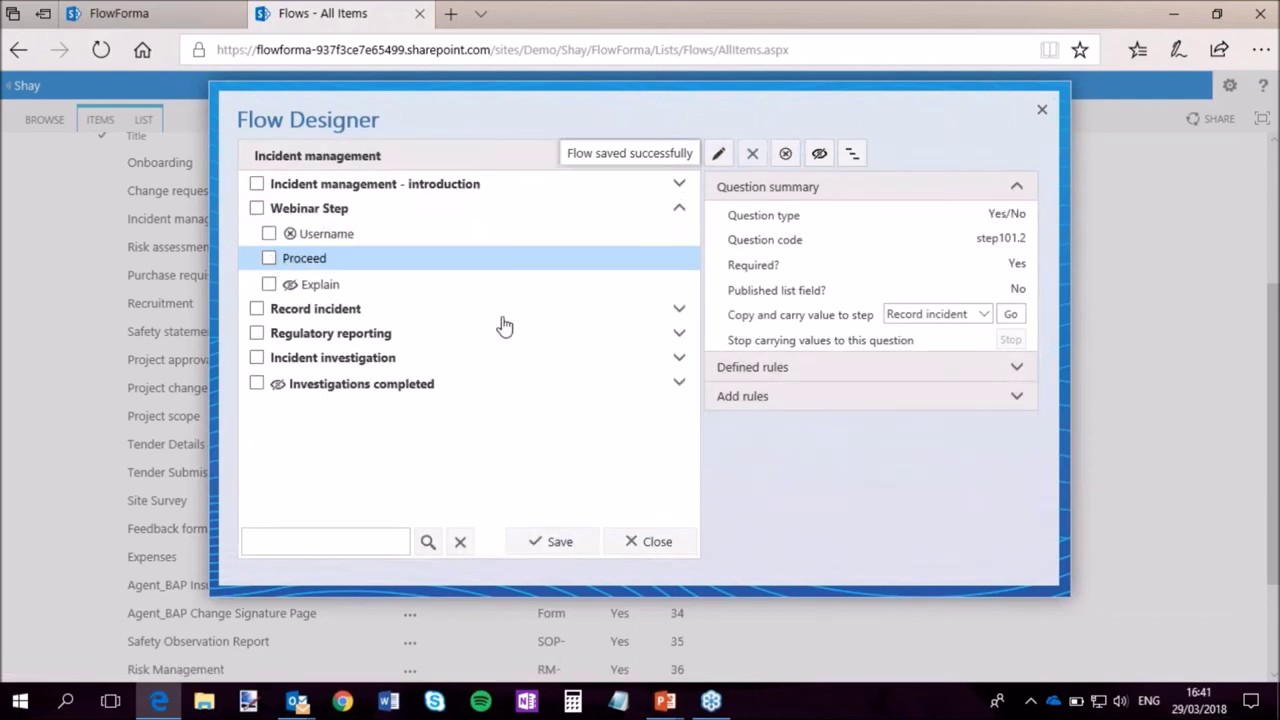
{"action": "left_click", "coordinate": [270, 259]}
{"action": "left_click", "coordinate": [869, 400]}
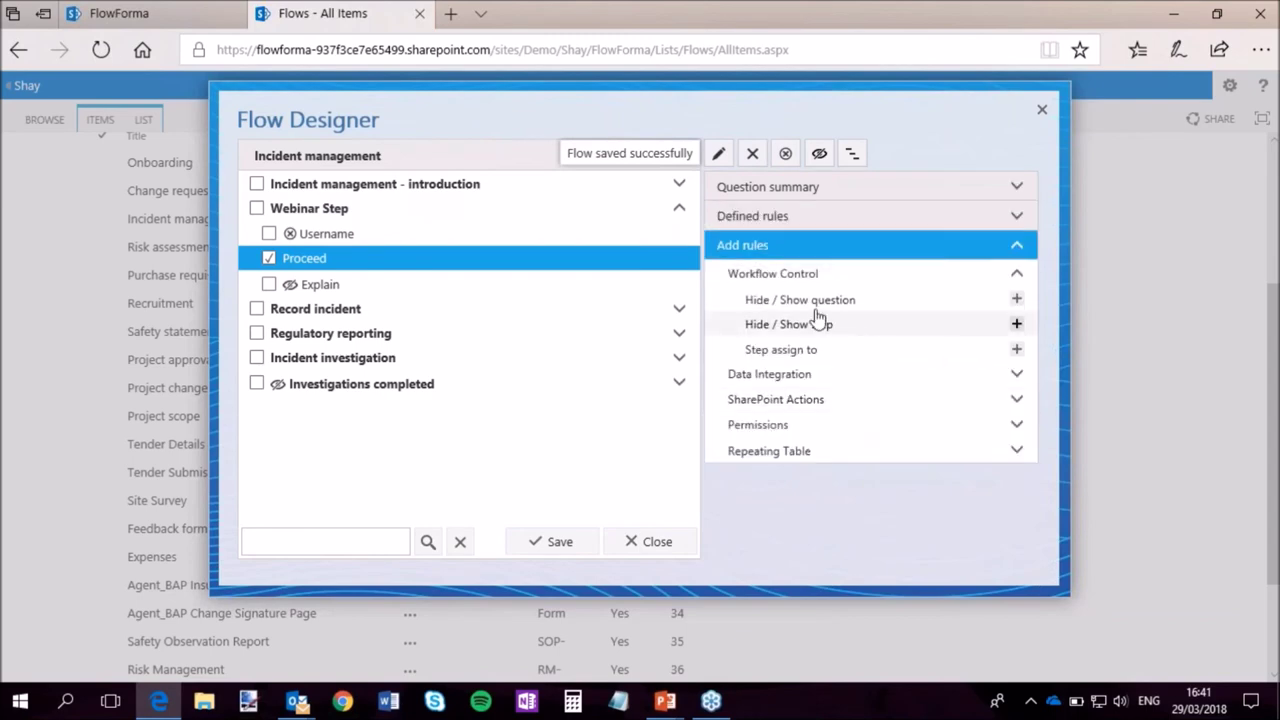
Start a Hide / Show question rule with the condition Proceed Equals No.
{"action": "left_click", "coordinate": [1016, 300]}
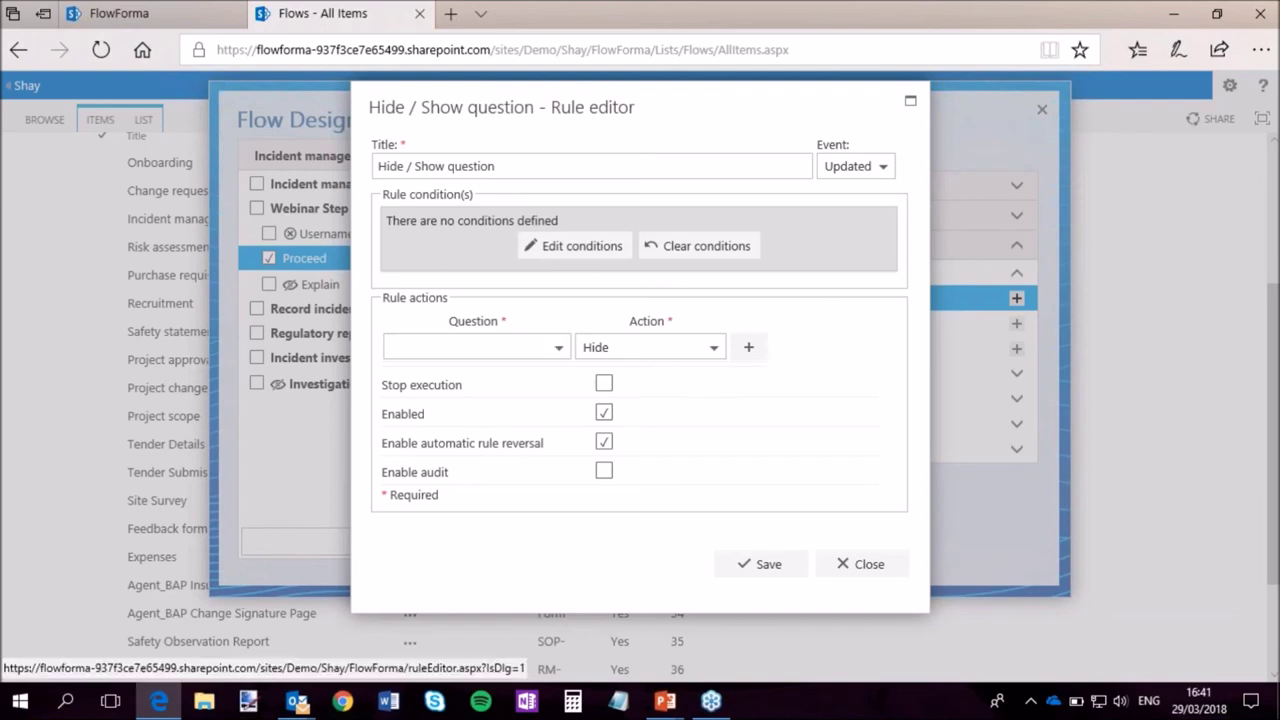
{"action": "left_click", "coordinate": [587, 251]}
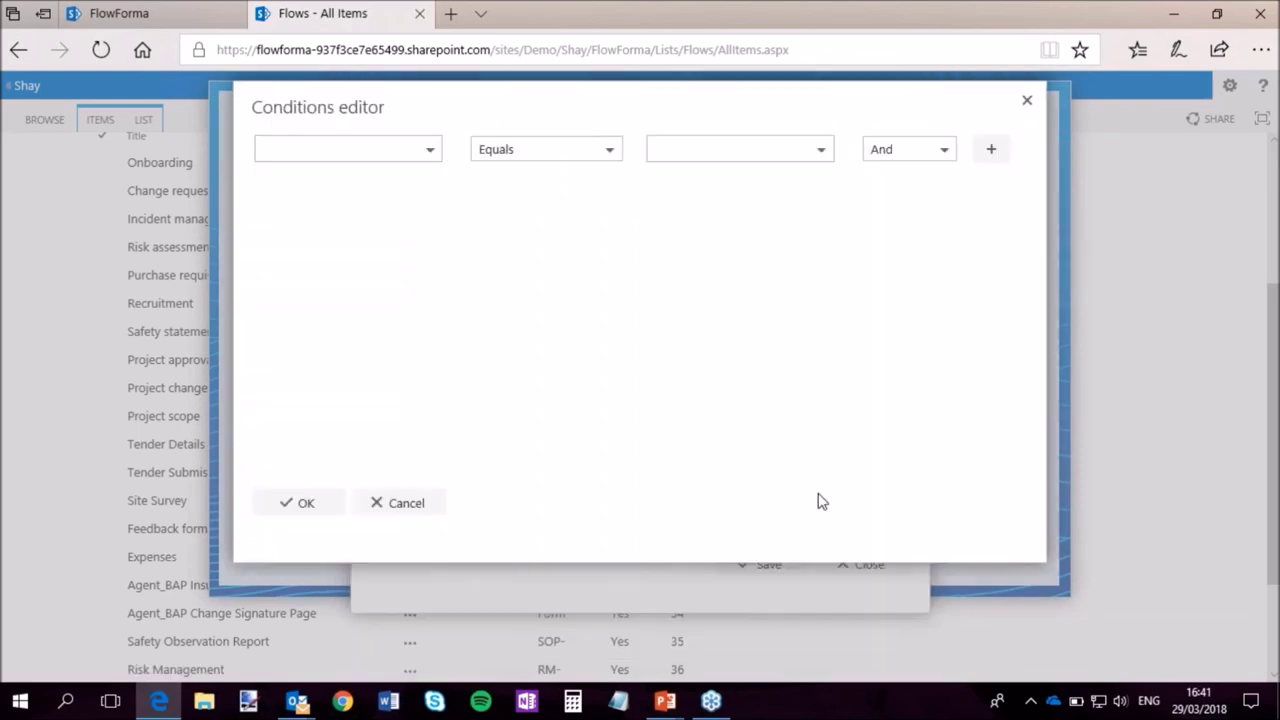
{"action": "left_click", "coordinate": [430, 150]}
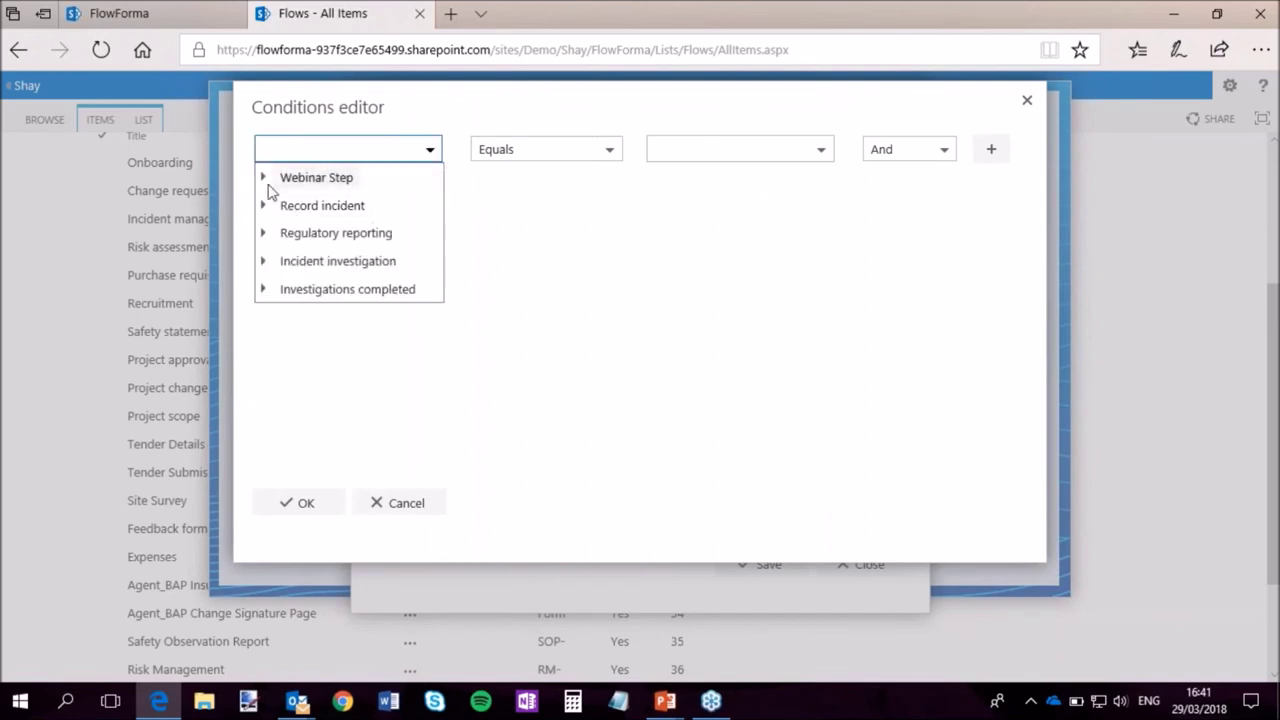
{"action": "left_click", "coordinate": [263, 178]}
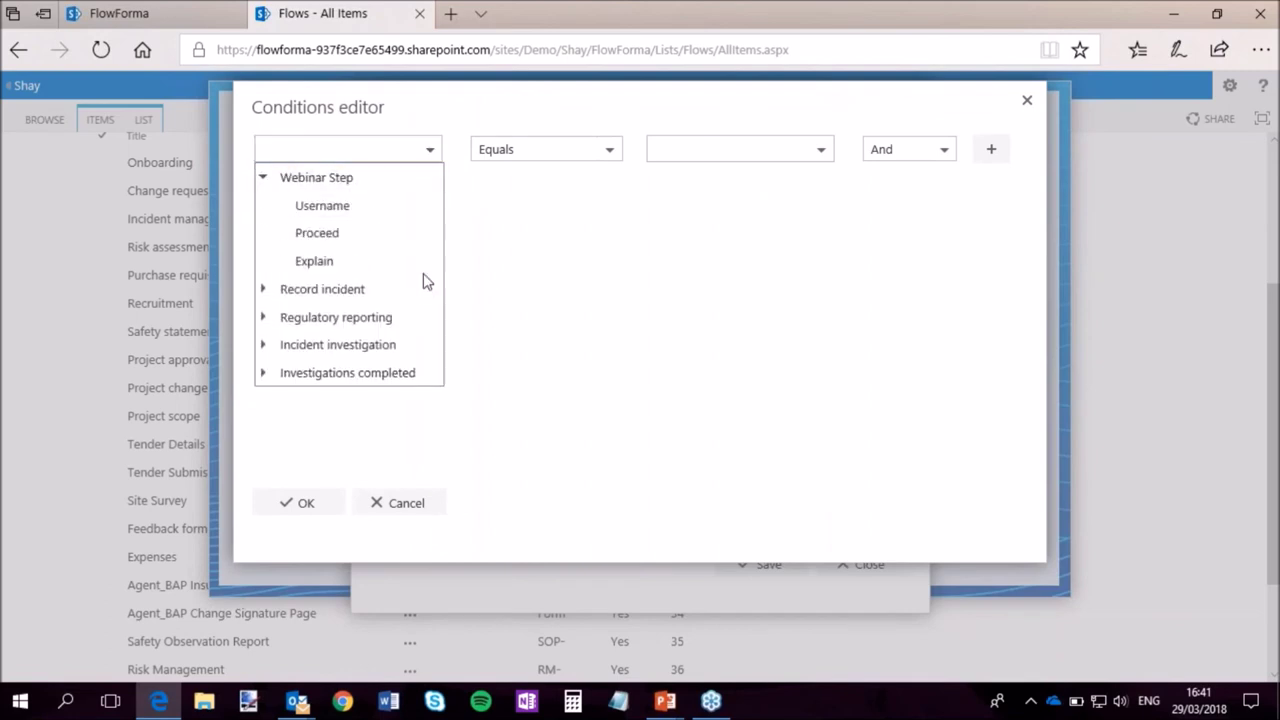
{"action": "left_click", "coordinate": [391, 222]}
{"action": "left_click", "coordinate": [619, 155]}
{"action": "left_click_drag", "start_coordinate": [617, 165], "coordinate": [629, 309]}
{"action": "left_click", "coordinate": [687, 146]}
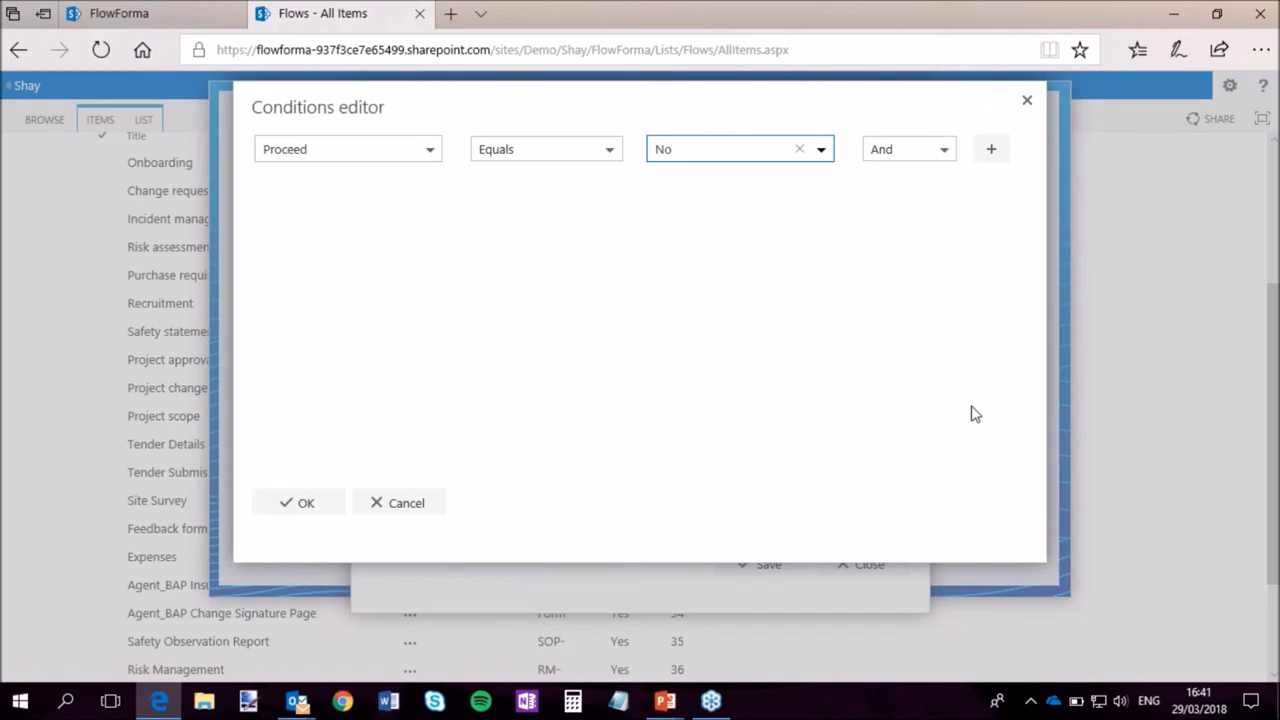
{"action": "left_click", "coordinate": [991, 150]}
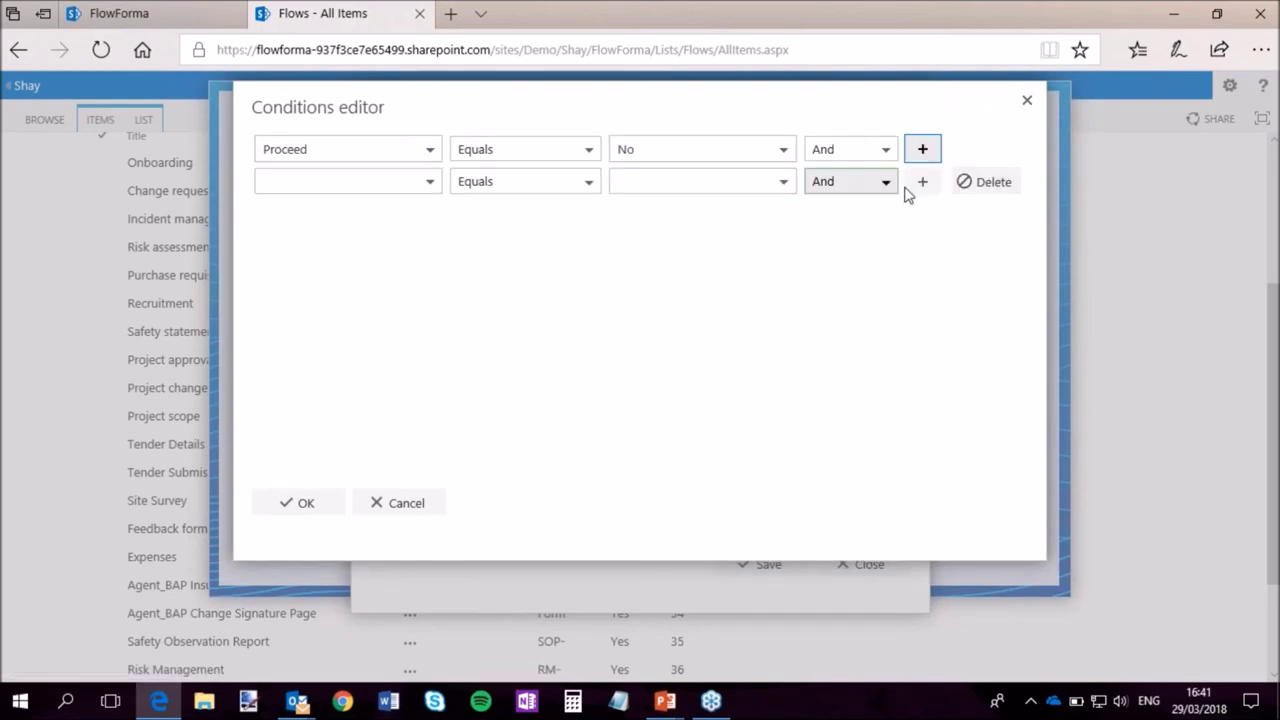
{"action": "left_click", "coordinate": [921, 150]}
{"action": "left_click", "coordinate": [888, 184]}
{"action": "left_click", "coordinate": [985, 182]}
{"action": "left_click", "coordinate": [990, 181]}
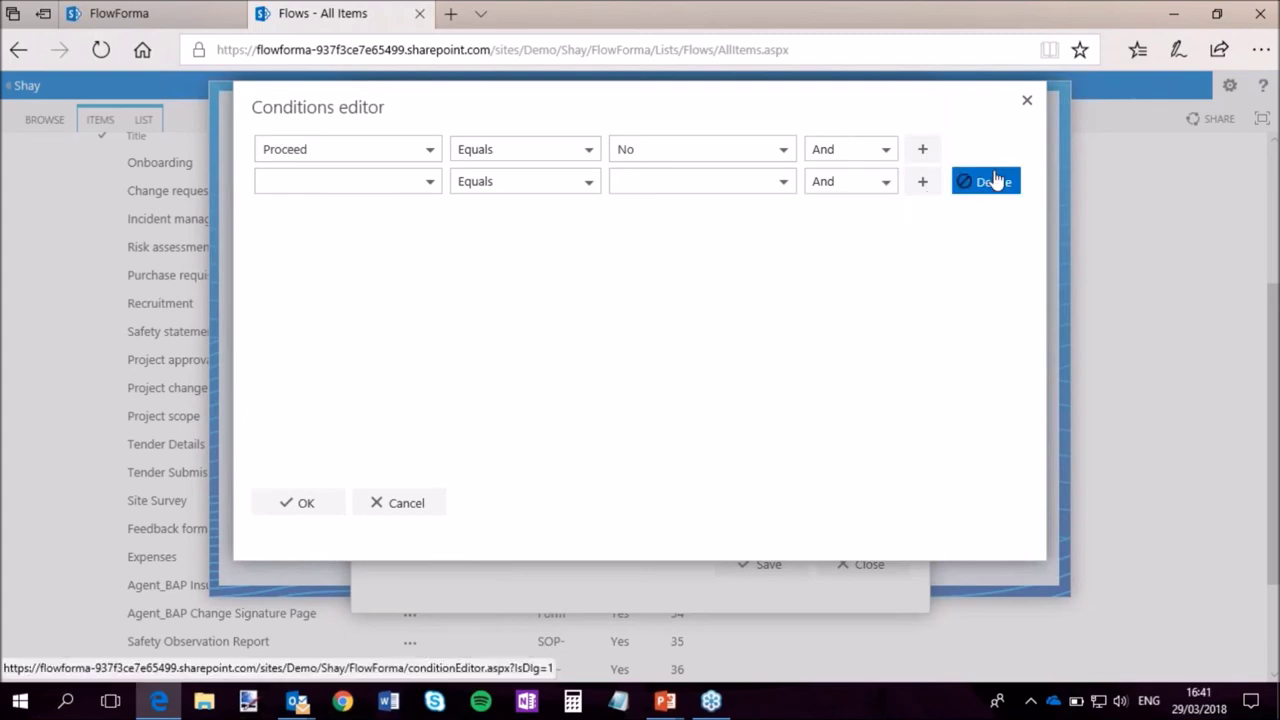
{"action": "left_click", "coordinate": [995, 180]}
{"action": "left_click", "coordinate": [330, 505]}
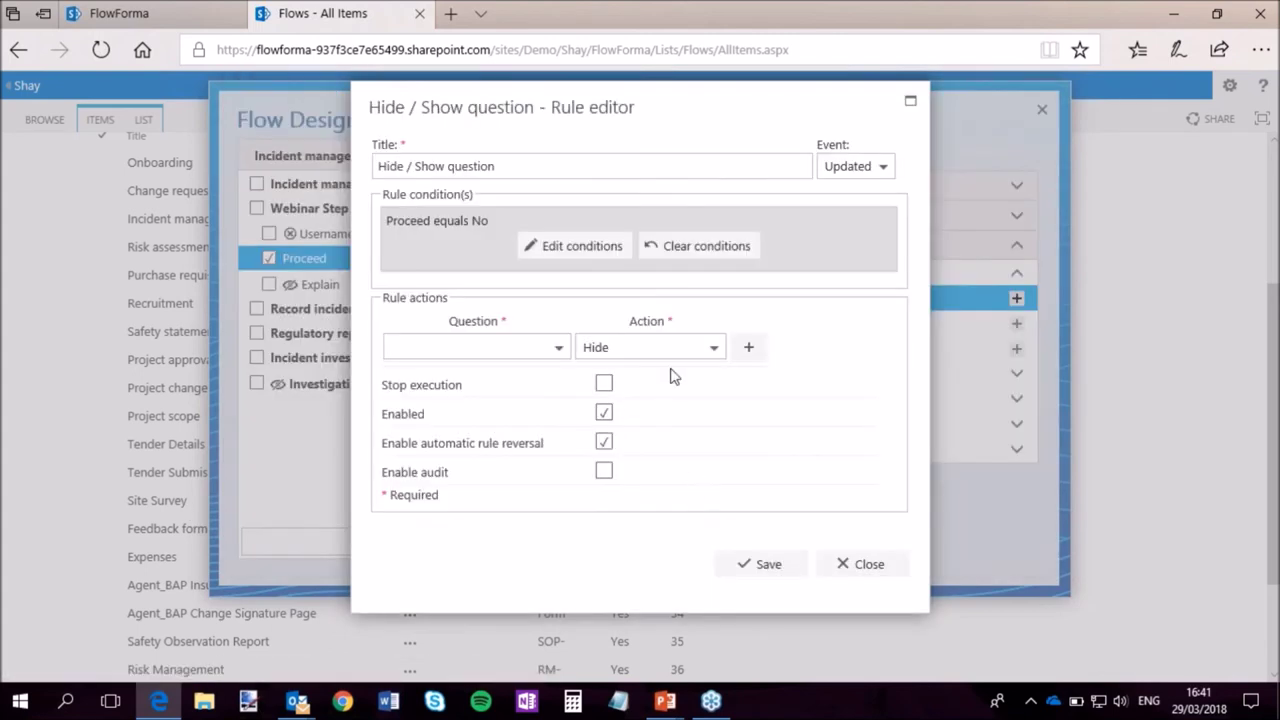
Set the rule action to Show the Explain question, then save the rule and the flow.
{"action": "left_click", "coordinate": [558, 350]}
{"action": "left_click", "coordinate": [391, 374]}
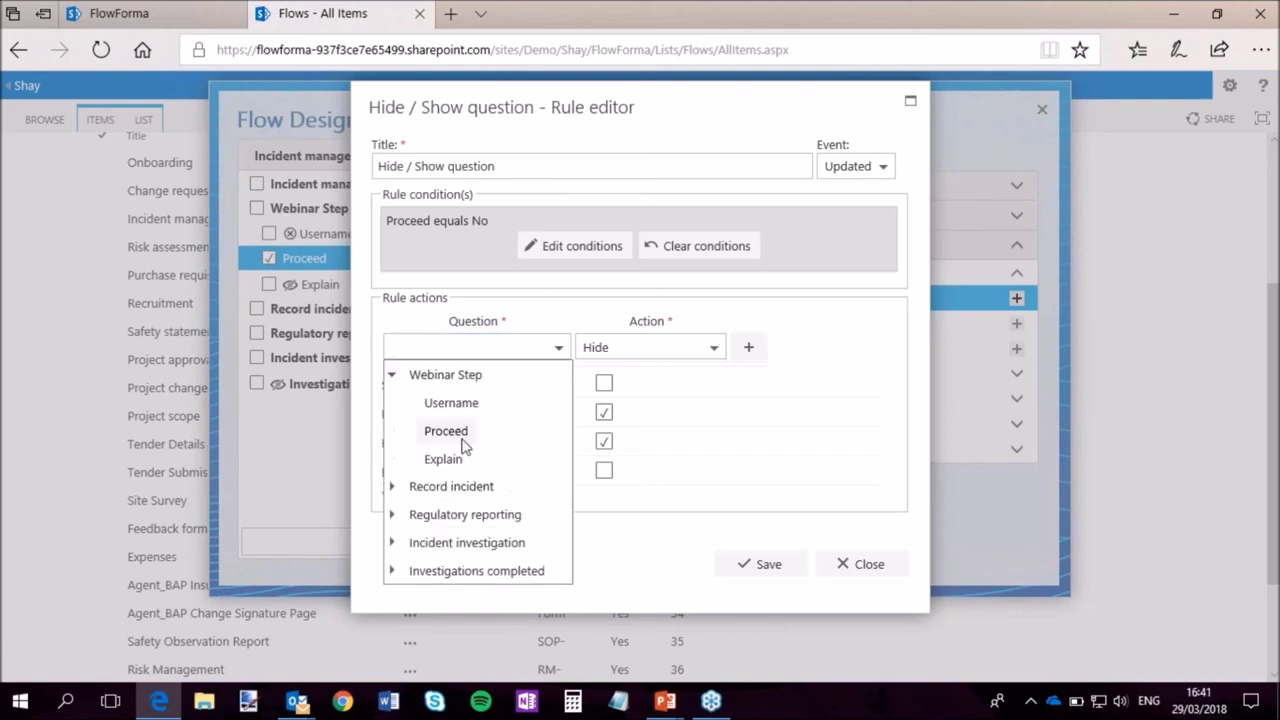
{"action": "left_click", "coordinate": [446, 458]}
{"action": "left_click", "coordinate": [610, 349]}
{"action": "left_click", "coordinate": [626, 398]}
{"action": "left_click", "coordinate": [748, 347]}
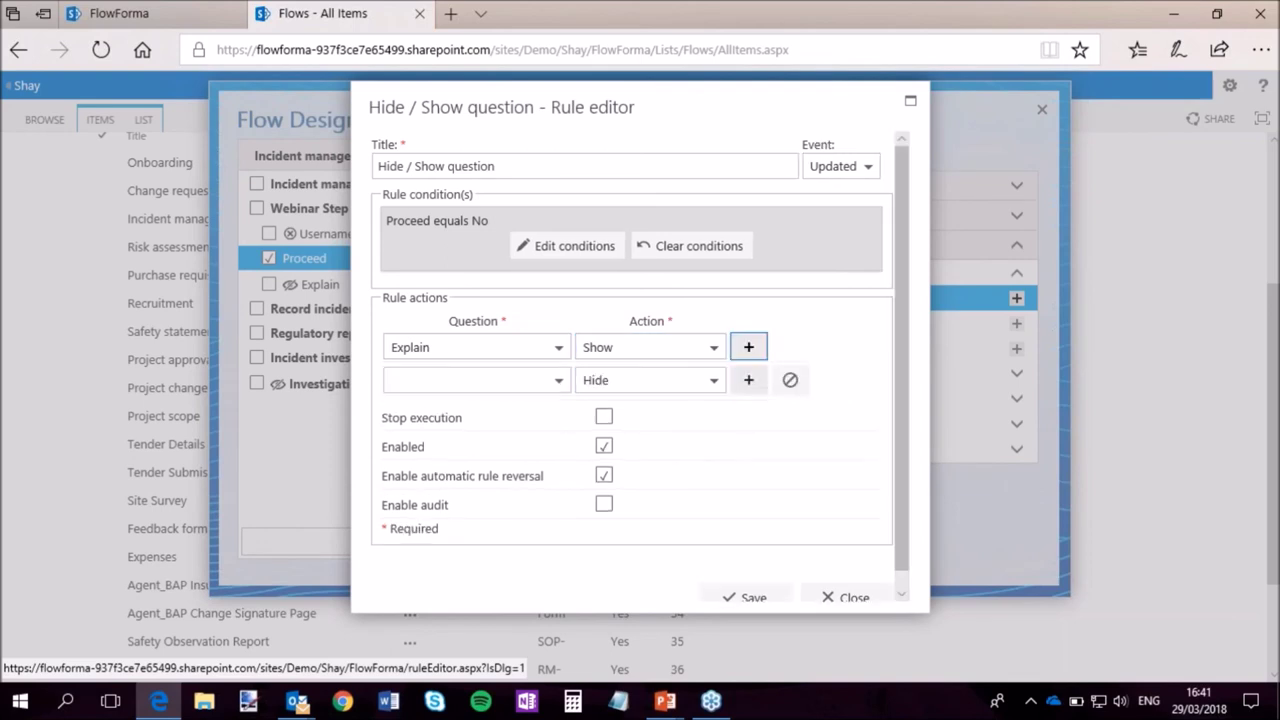
{"action": "left_click", "coordinate": [748, 380]}
{"action": "left_click", "coordinate": [790, 413]}
{"action": "left_click", "coordinate": [790, 380]}
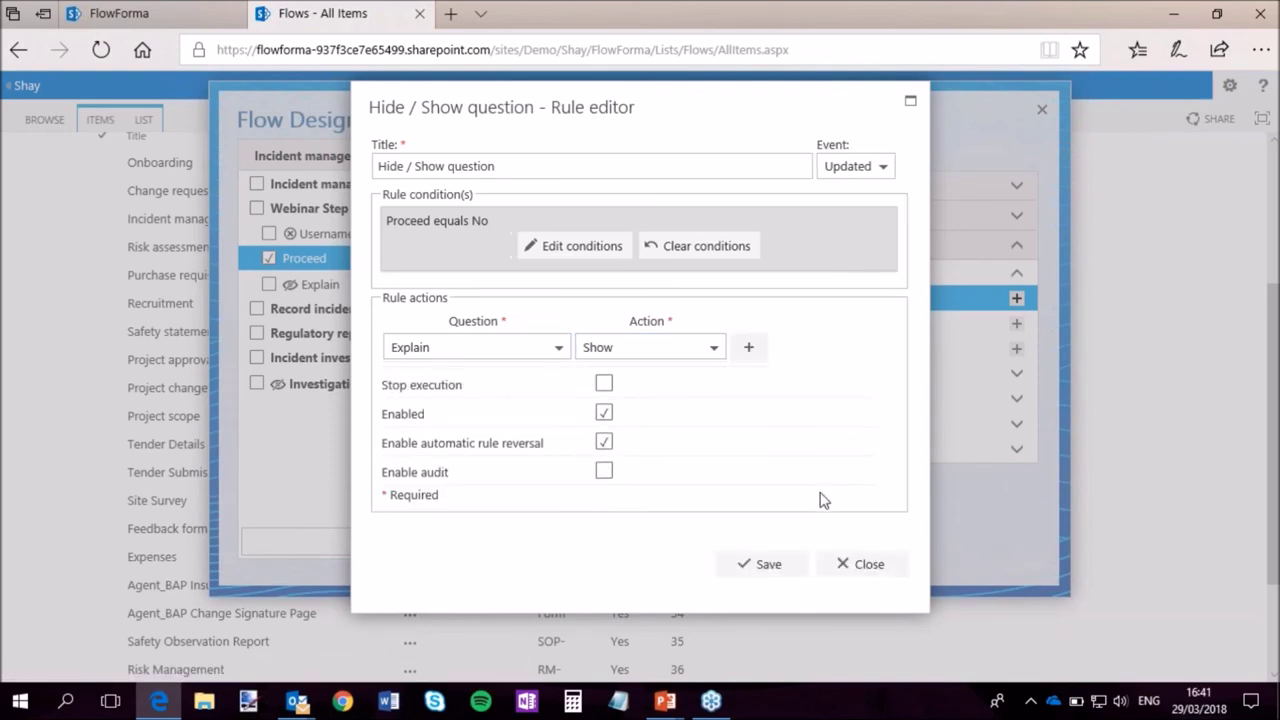
{"action": "left_click", "coordinate": [778, 570]}
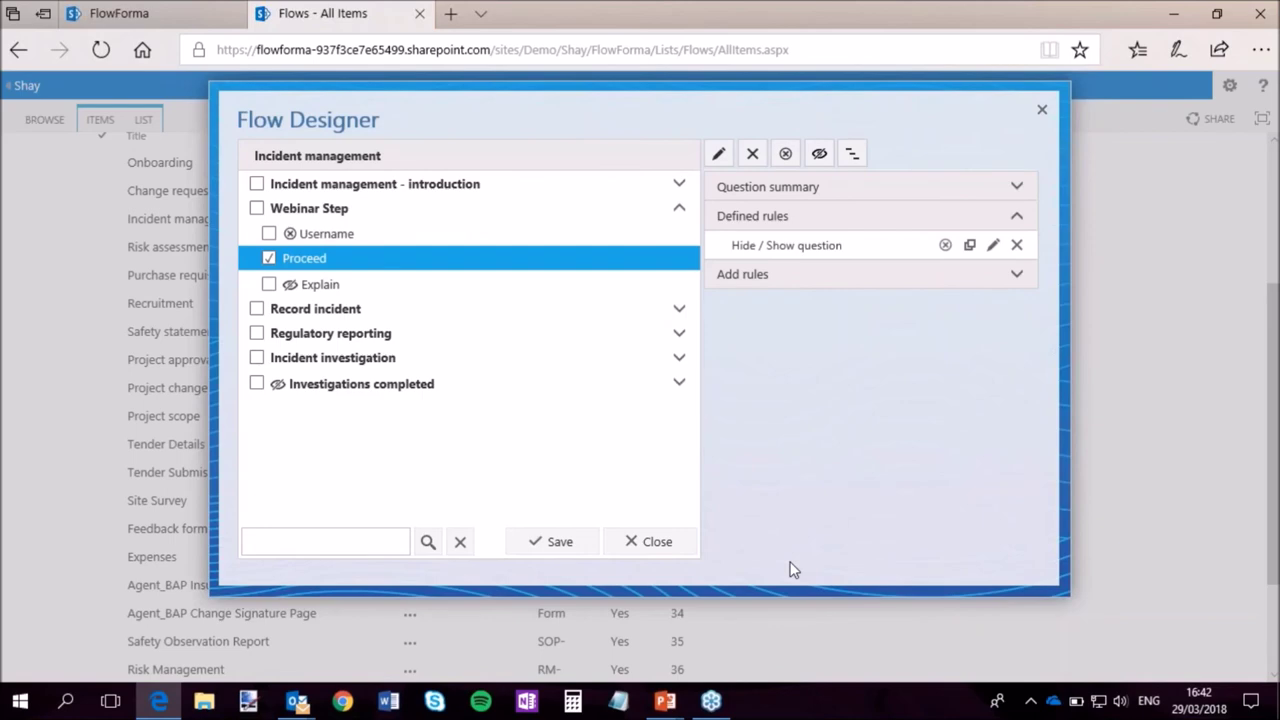
{"action": "left_click", "coordinate": [556, 543]}
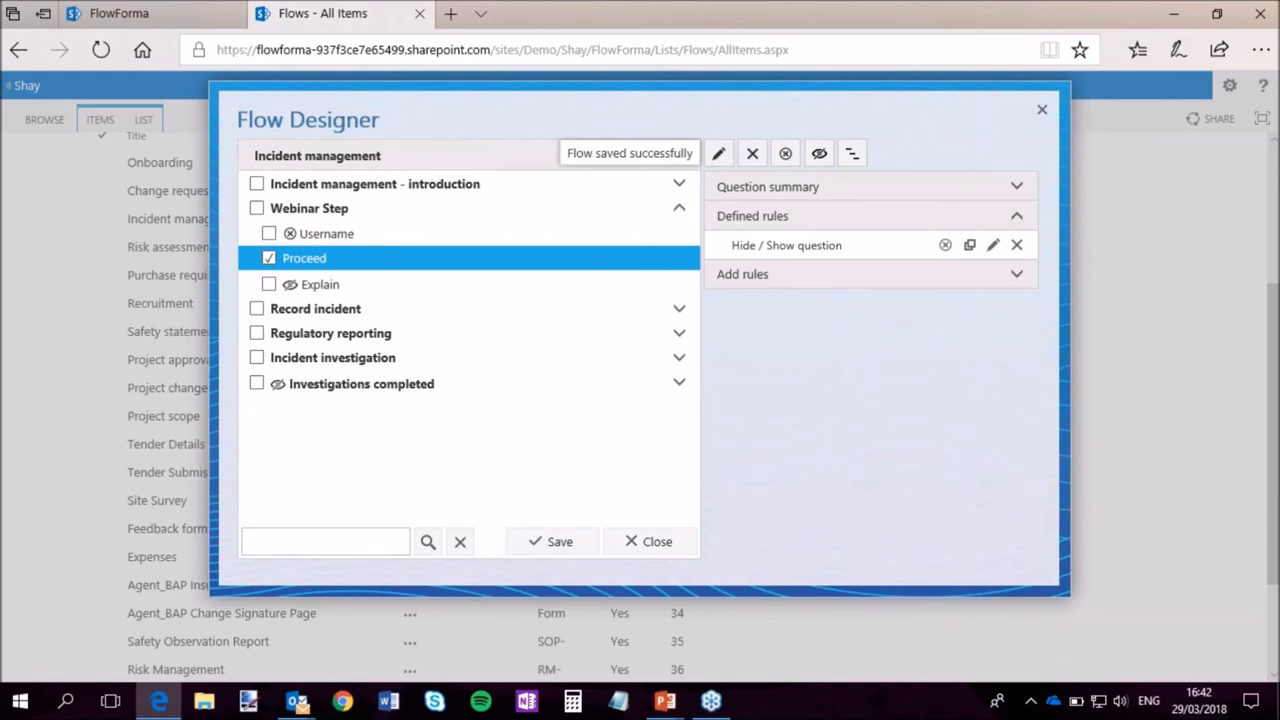
Close the designer, start a new Incident management process and submit its first form.
{"action": "left_click", "coordinate": [657, 542]}
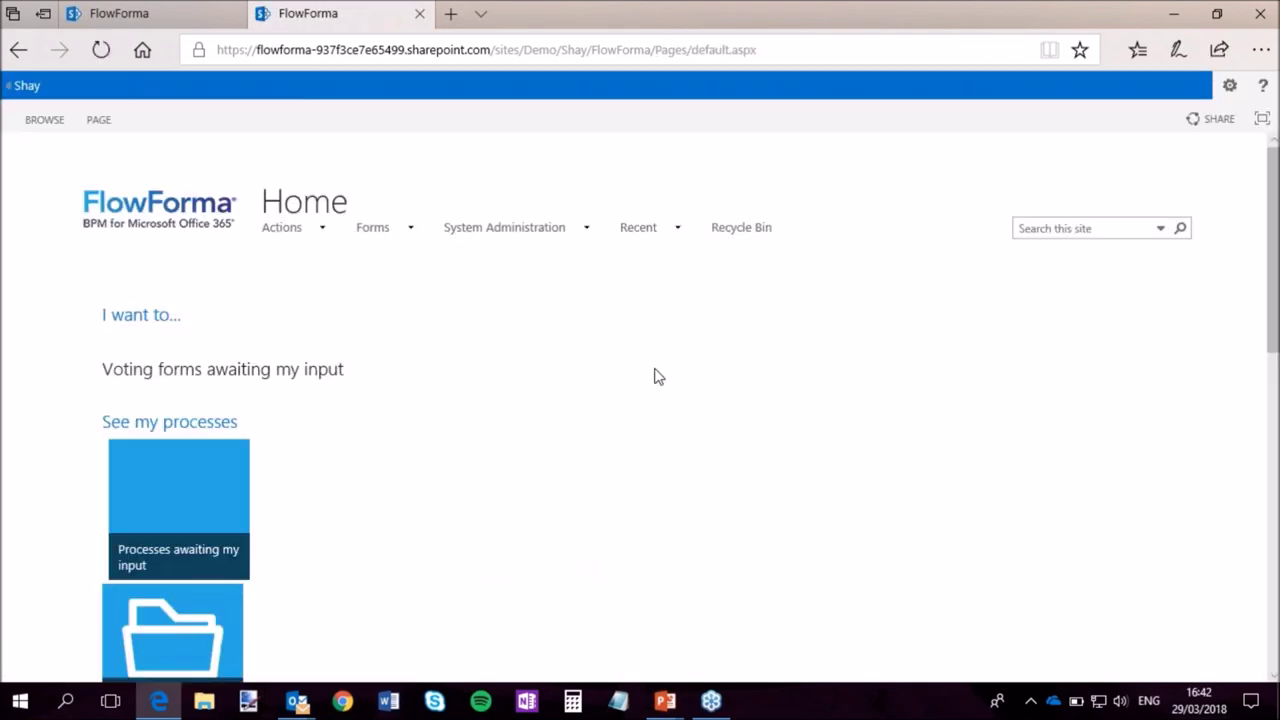
{"action": "scroll", "coordinate": [620, 434], "scroll_direction": "down", "scroll_amount": 4}
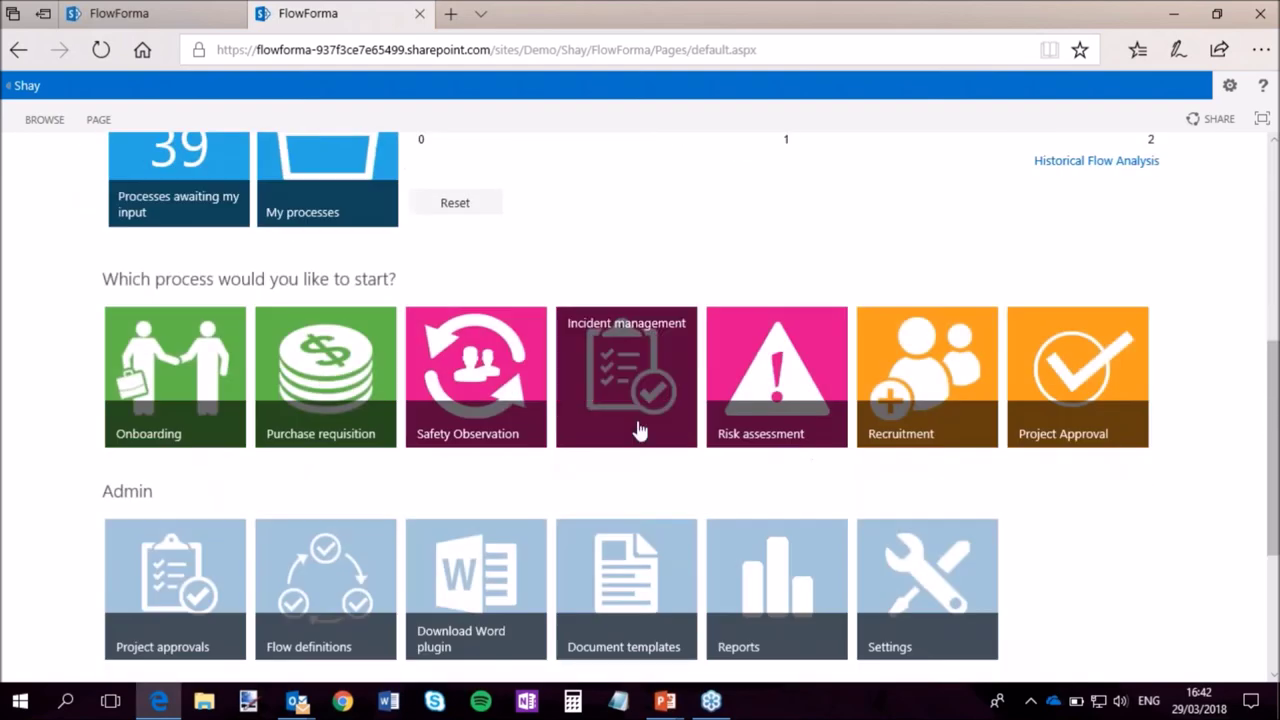
{"action": "left_click", "coordinate": [640, 430]}
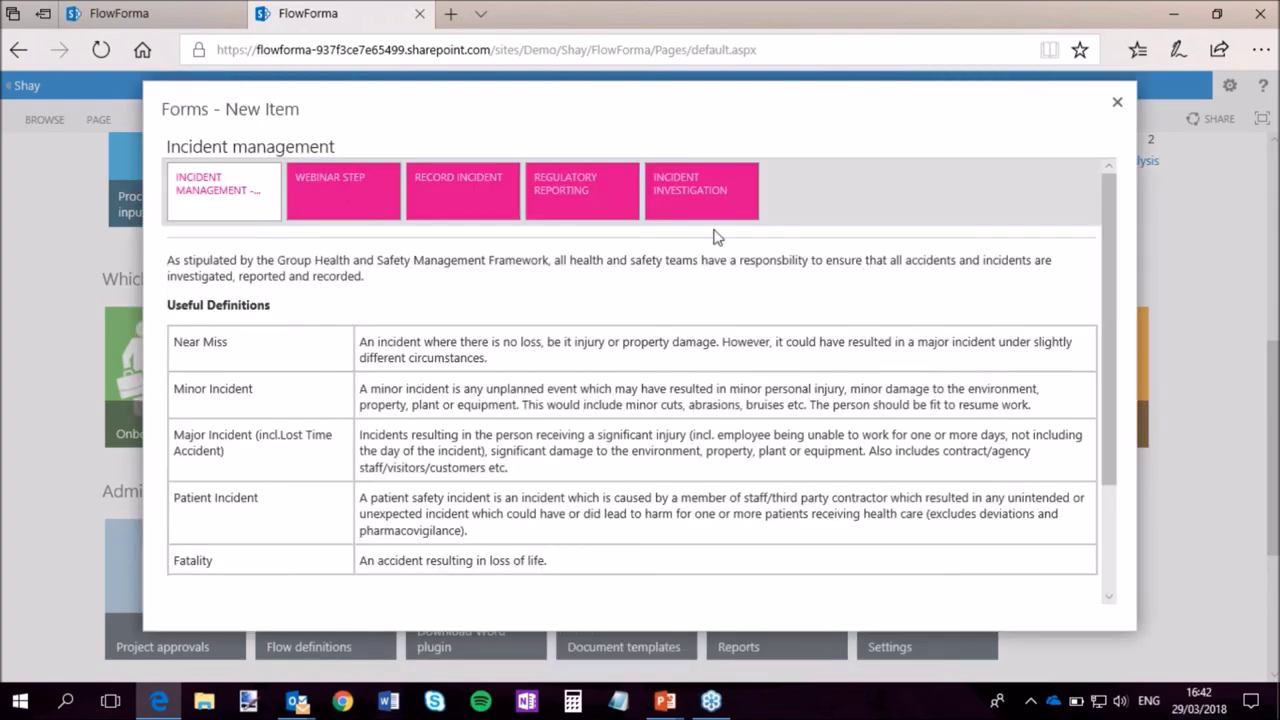
{"action": "scroll", "coordinate": [617, 287], "scroll_direction": "down", "scroll_amount": 3}
{"action": "scroll", "coordinate": [617, 287], "scroll_direction": "up", "scroll_amount": 3}
{"action": "scroll", "coordinate": [617, 287], "scroll_direction": "down", "scroll_amount": 3}
{"action": "left_click", "coordinate": [226, 586]}
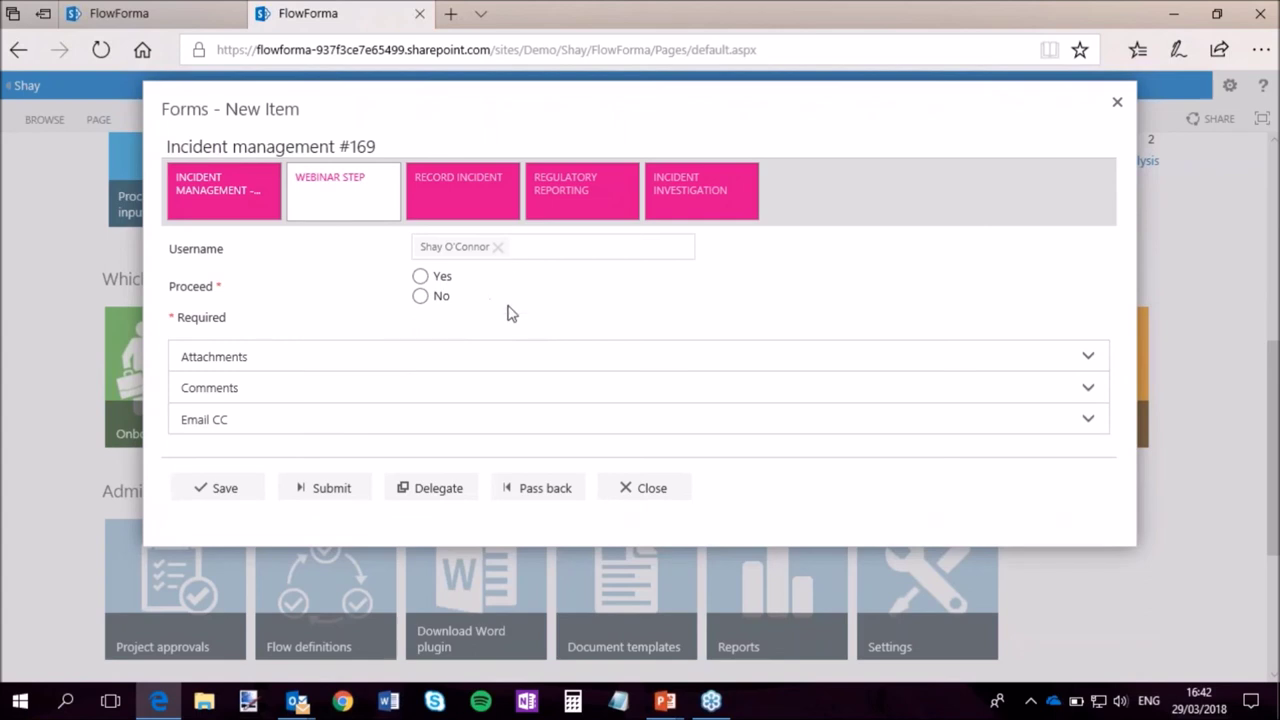
Answer No to Proceed so the Explain box appears, and click into it.
{"action": "left_click", "coordinate": [420, 277]}
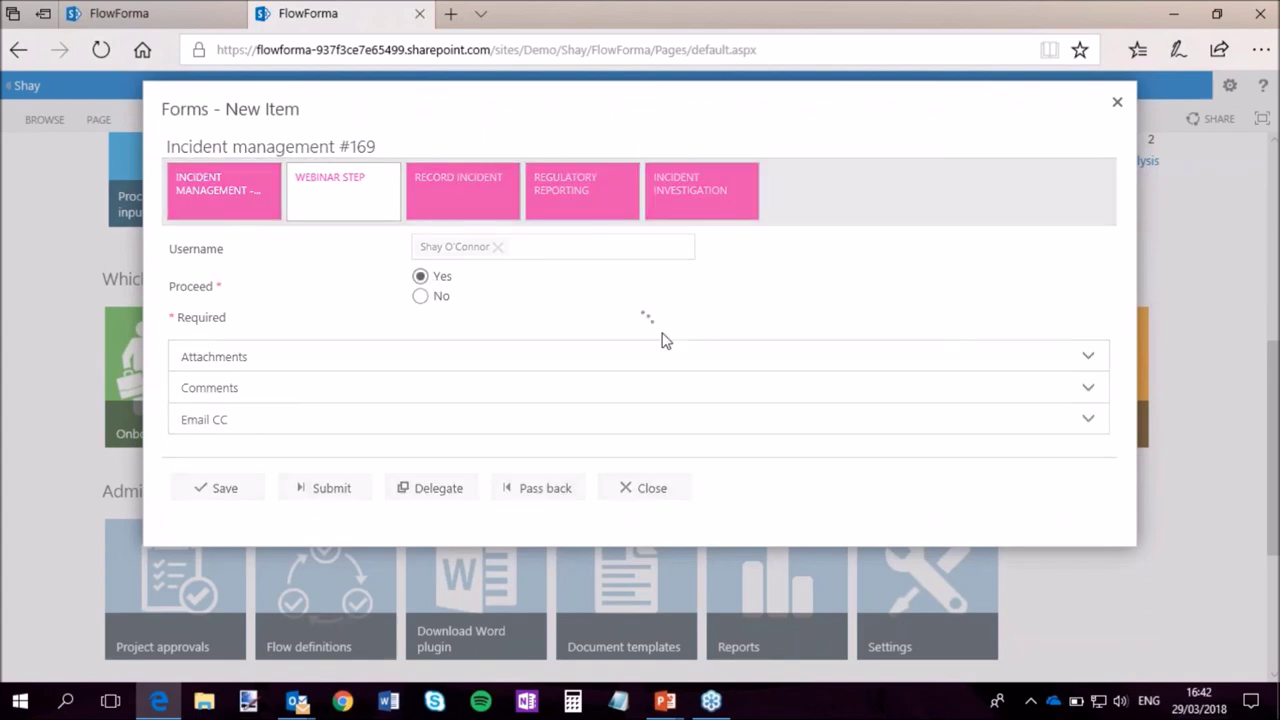
{"action": "left_click", "coordinate": [419, 296]}
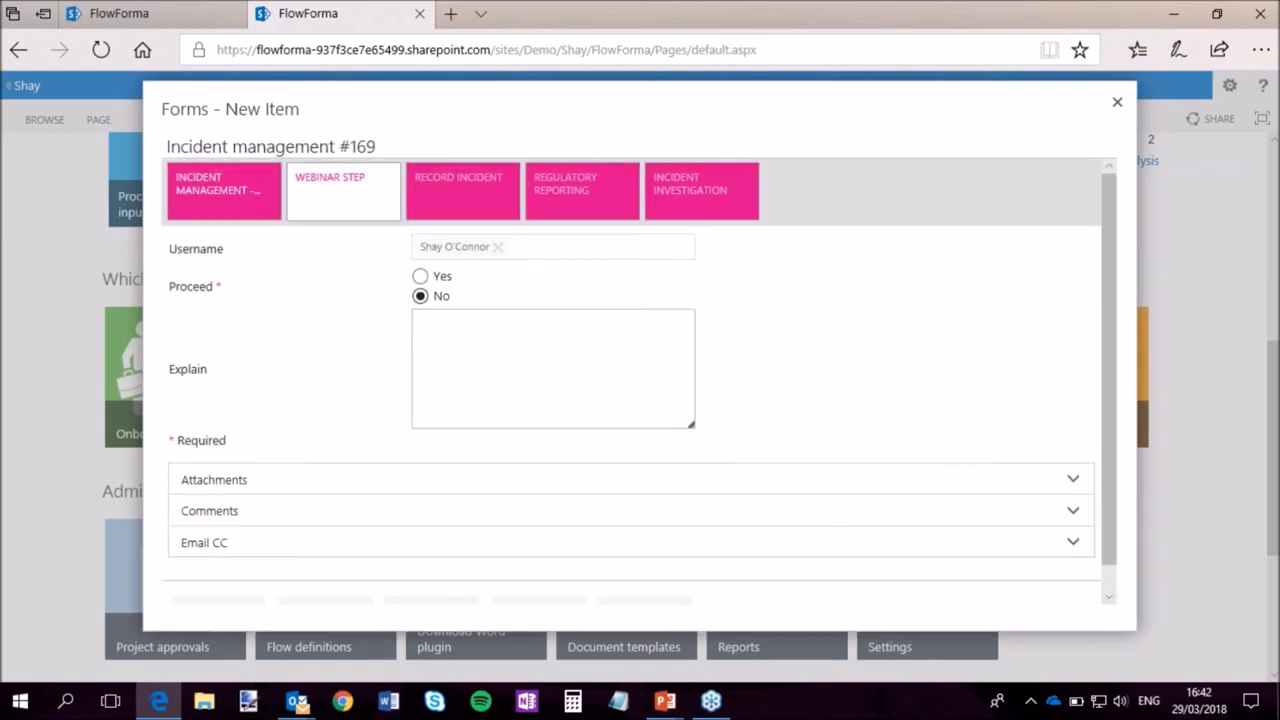
{"action": "left_click", "coordinate": [509, 317]}
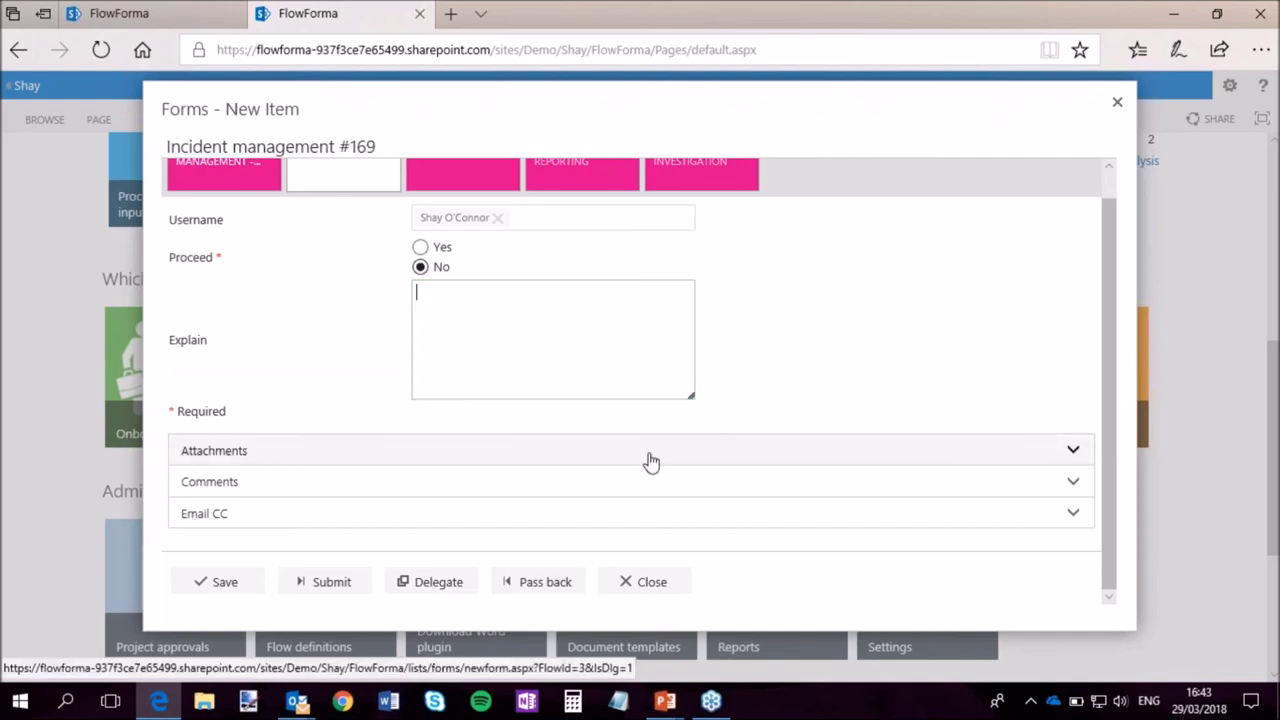
Close the incident form and confirm leaving to return to Home.
{"action": "scroll", "coordinate": [814, 411], "scroll_direction": "up", "scroll_amount": 1}
{"action": "scroll", "coordinate": [750, 480], "scroll_direction": "down", "scroll_amount": 1}
{"action": "left_click", "coordinate": [658, 588]}
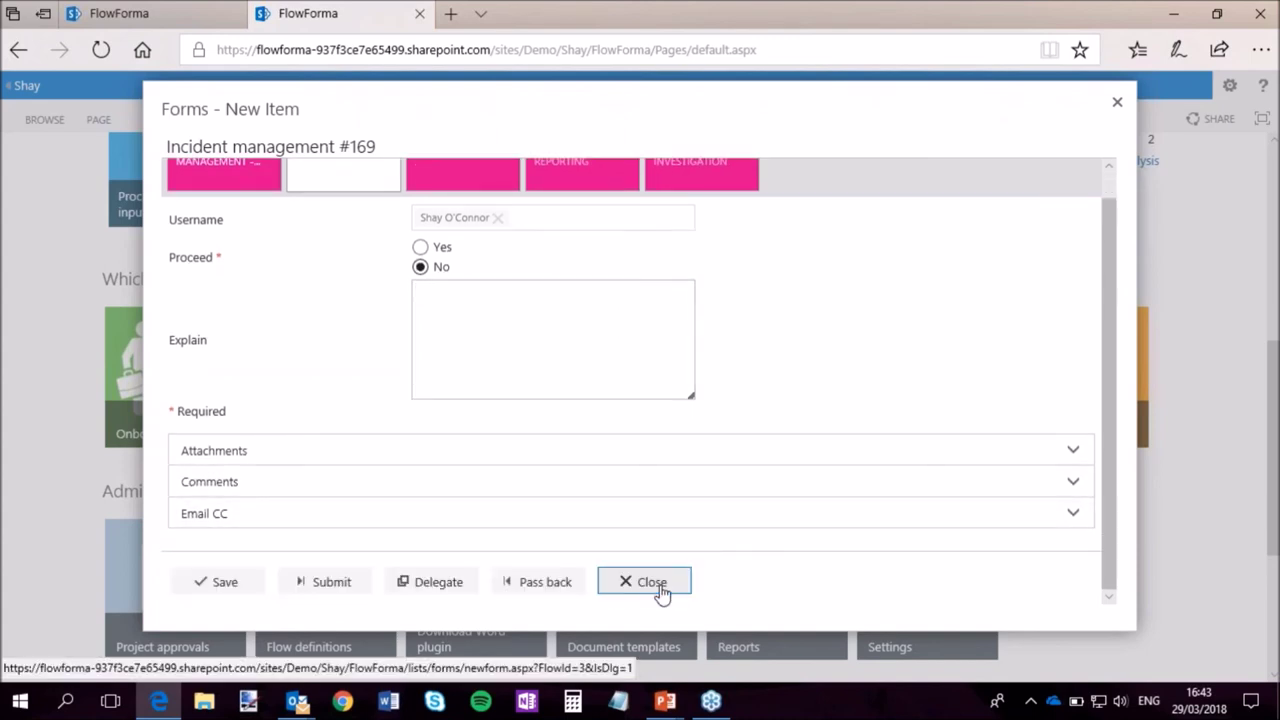
{"action": "left_click", "coordinate": [573, 431]}
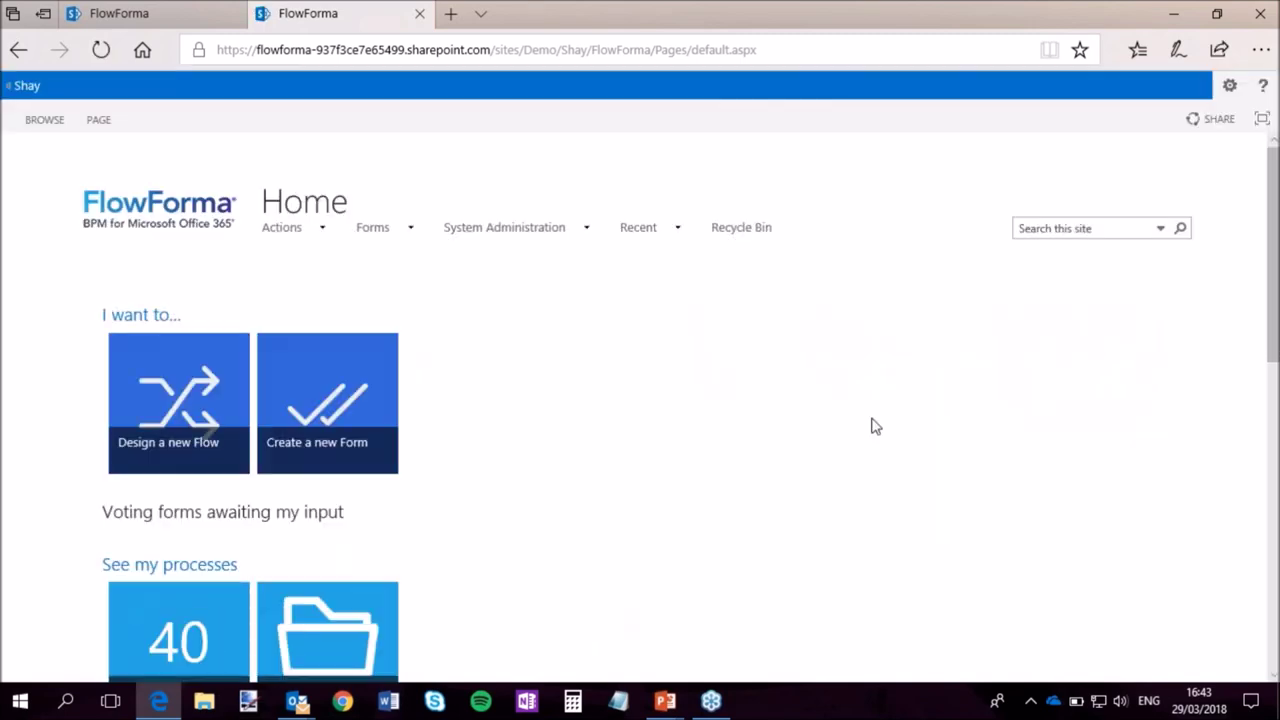
Open Incident management from Flow definitions in the Flow Designer and view the Work Items rule types.
{"action": "scroll", "coordinate": [720, 392], "scroll_direction": "down", "scroll_amount": 2}
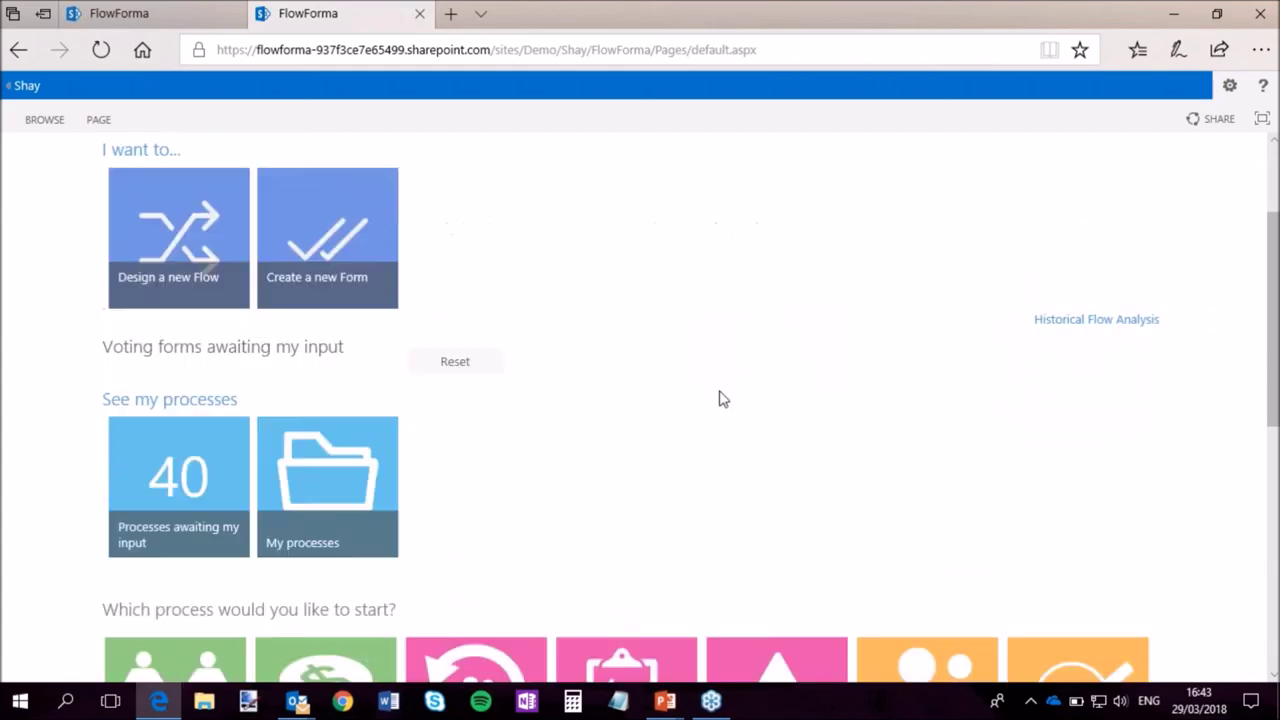
{"action": "scroll", "coordinate": [728, 389], "scroll_direction": "down", "scroll_amount": 2}
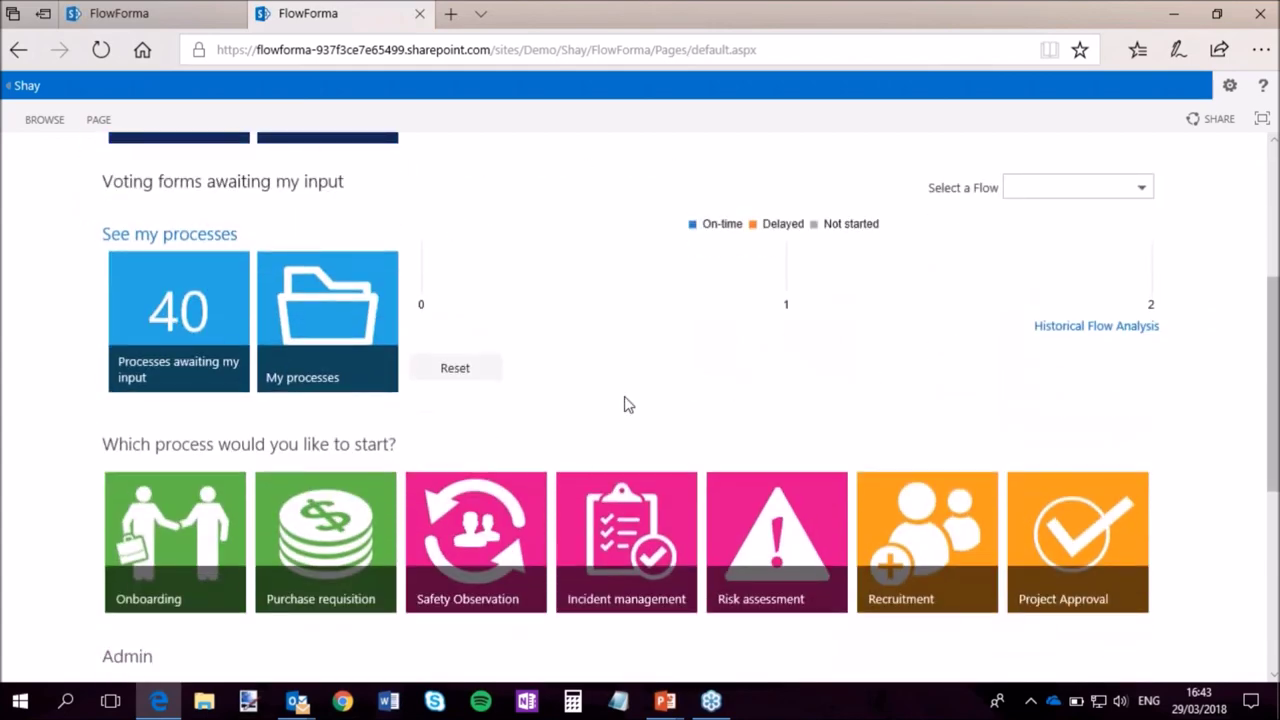
{"action": "scroll", "coordinate": [626, 403], "scroll_direction": "up", "scroll_amount": 3}
{"action": "scroll", "coordinate": [626, 403], "scroll_direction": "down", "scroll_amount": 8}
{"action": "left_click", "coordinate": [336, 383]}
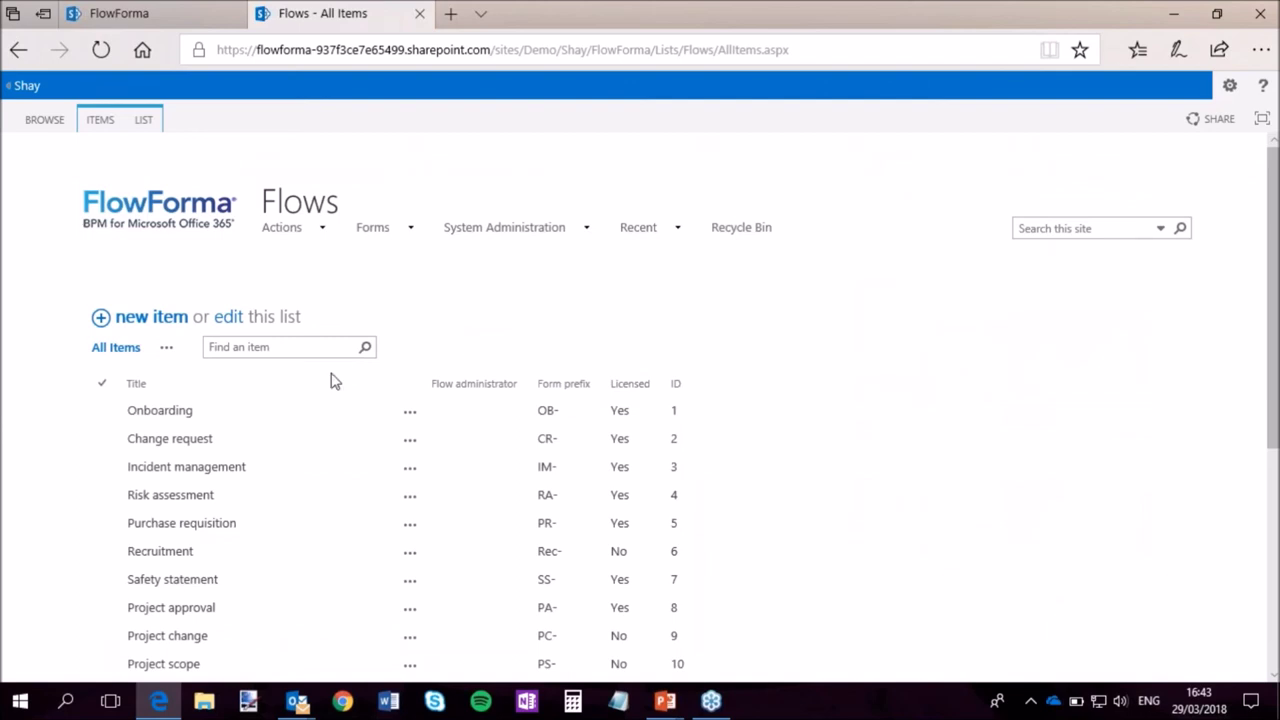
{"action": "left_click", "coordinate": [200, 476]}
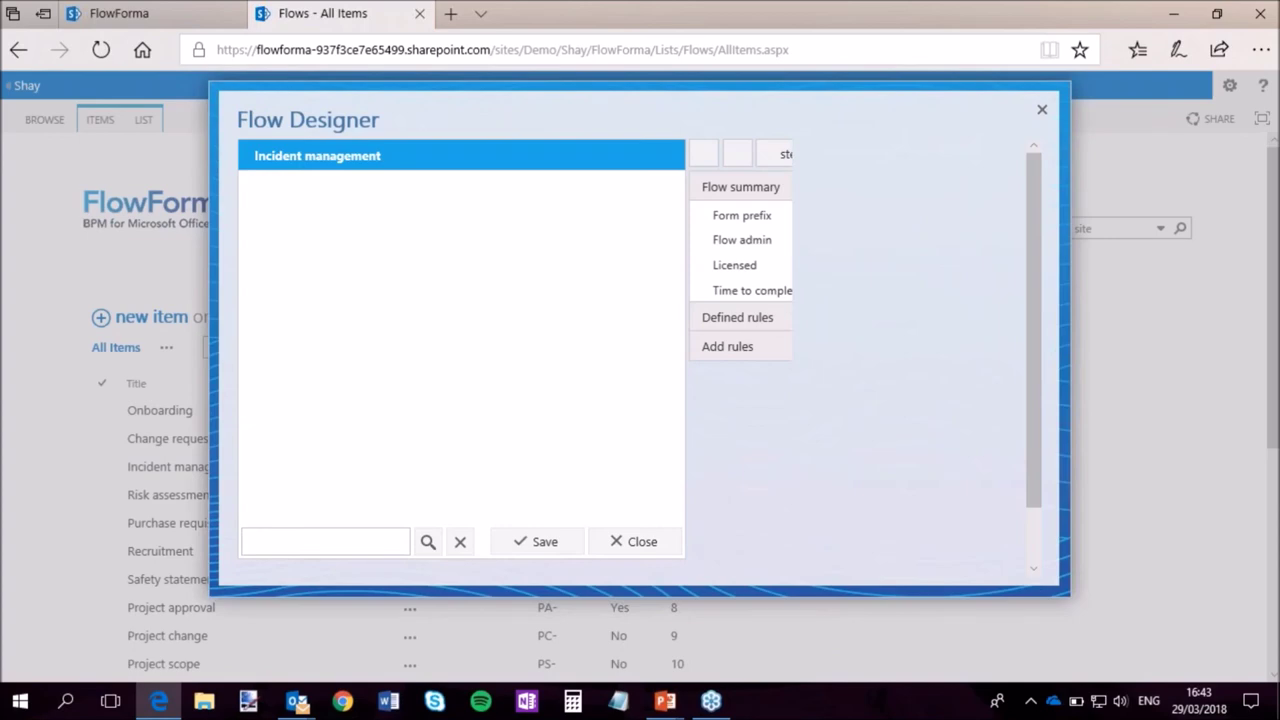
{"action": "left_click", "coordinate": [334, 208]}
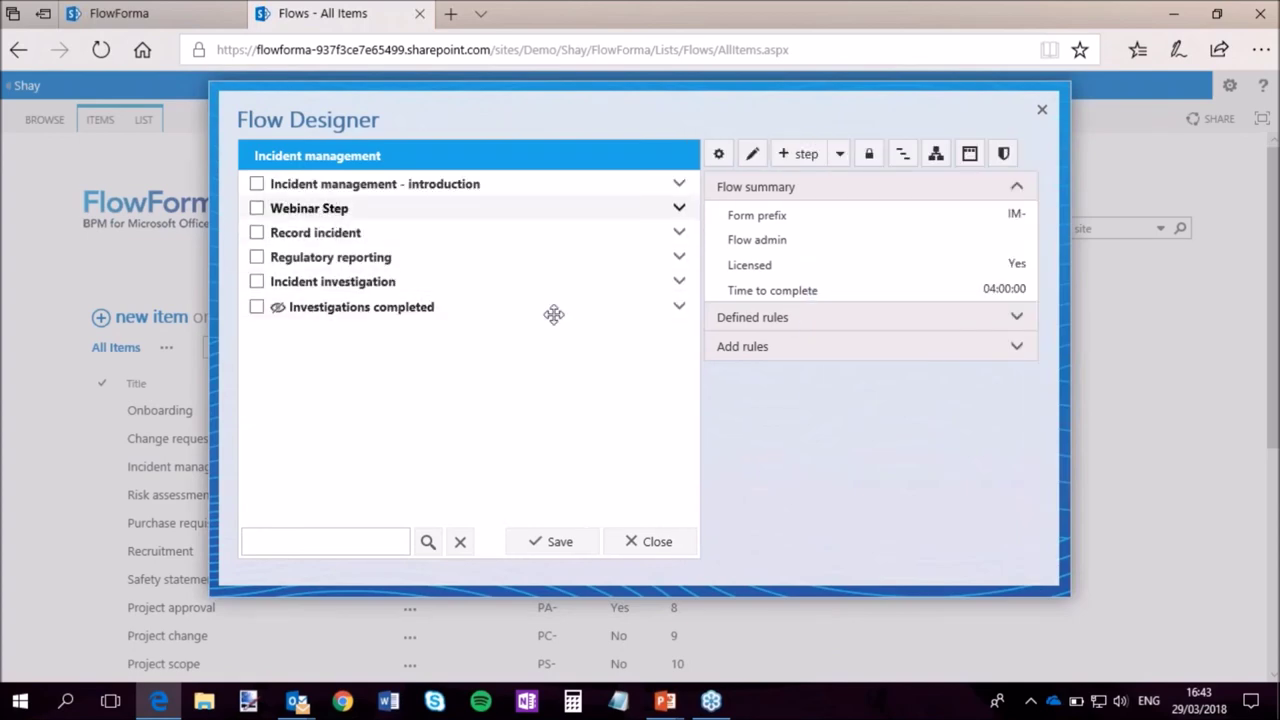
{"action": "left_click", "coordinate": [814, 324]}
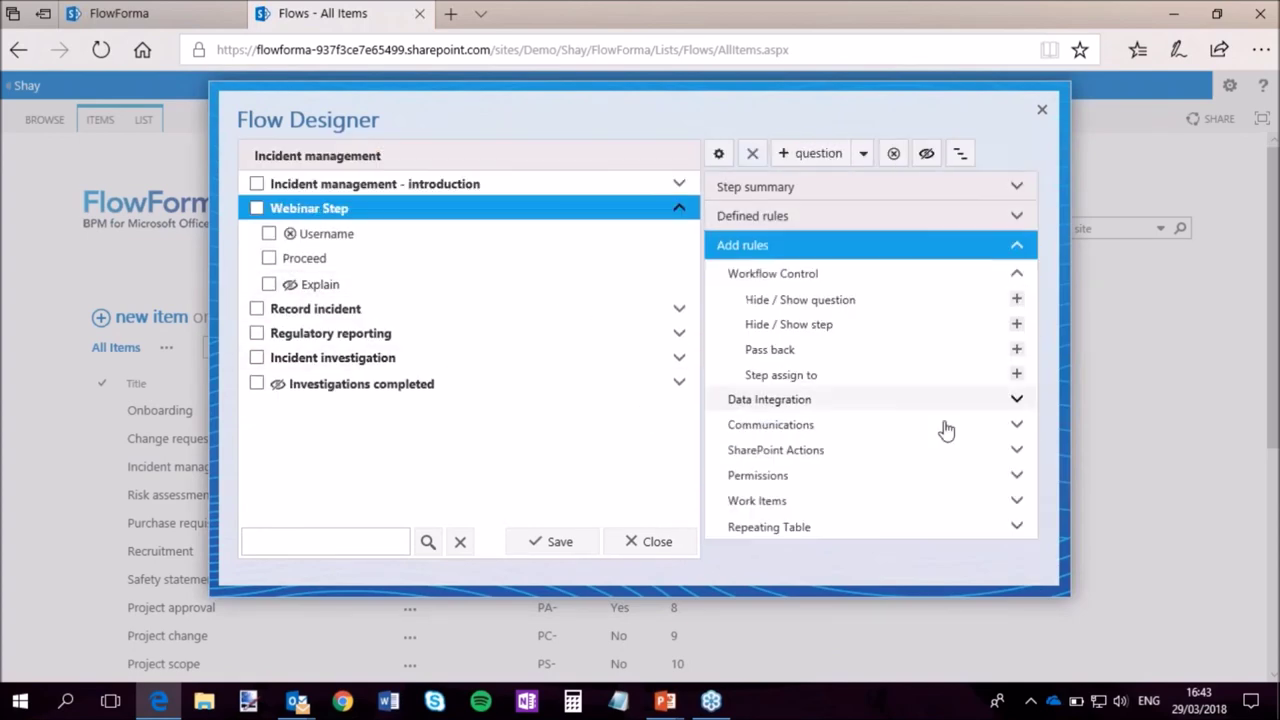
{"action": "left_click", "coordinate": [787, 505]}
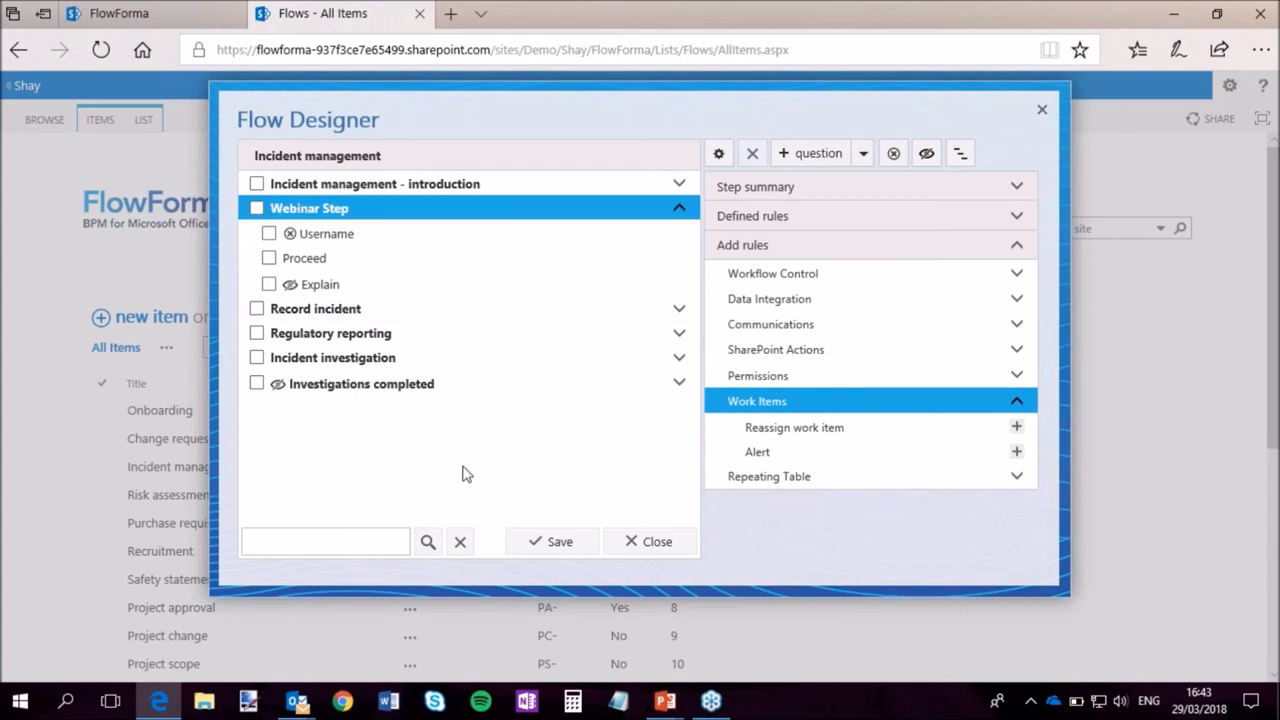
Select the Incident investigation step and add a Reassign work item rule.
{"action": "left_click", "coordinate": [345, 308]}
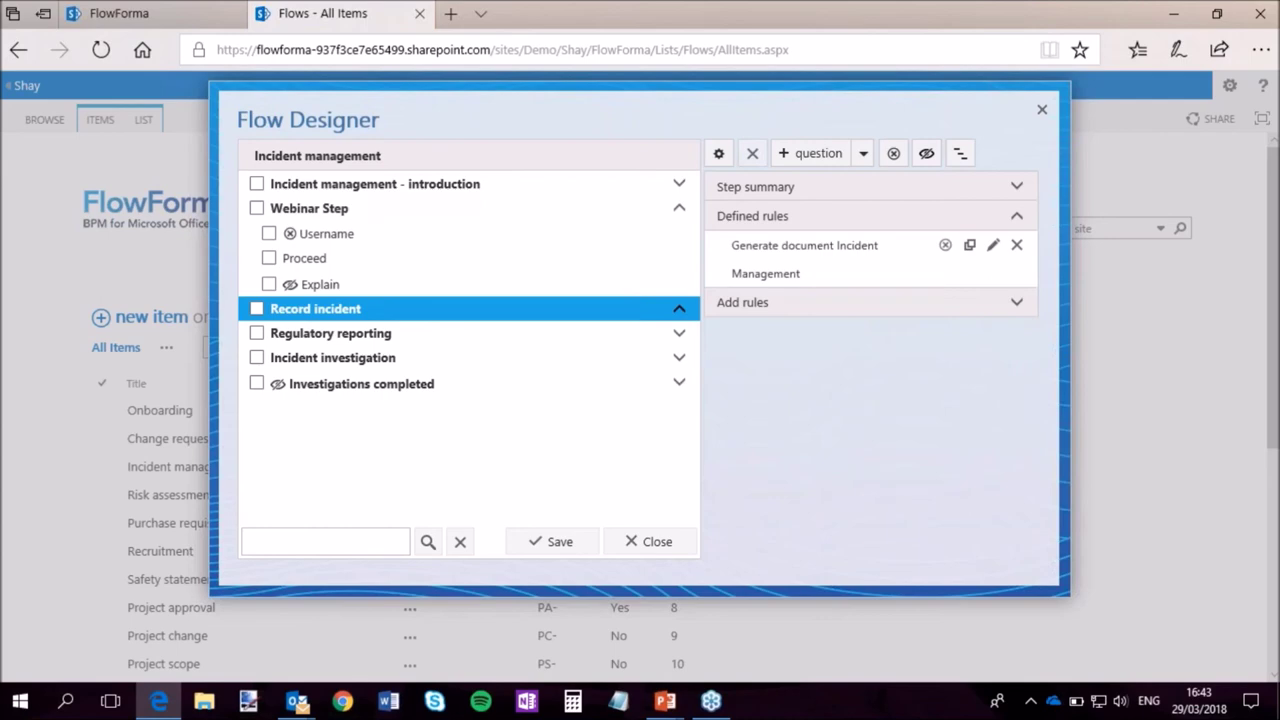
{"action": "left_click", "coordinate": [664, 308]}
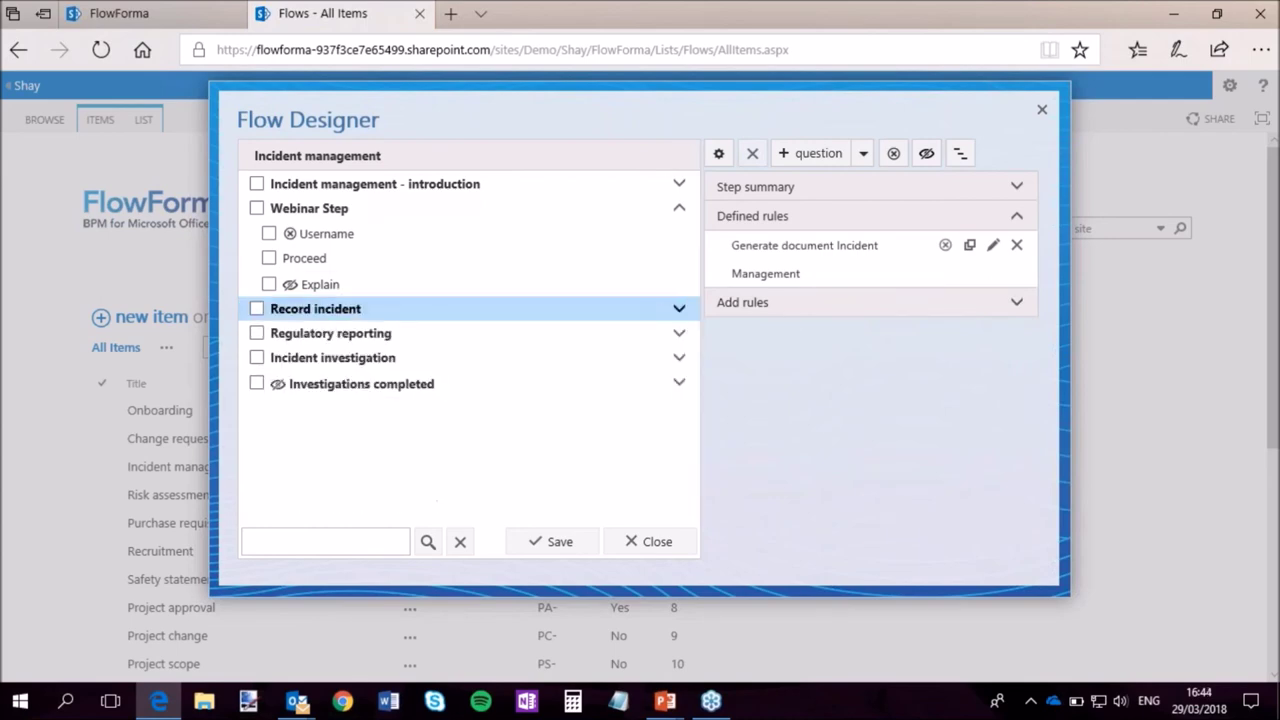
{"action": "left_click", "coordinate": [400, 358]}
{"action": "left_click", "coordinate": [857, 274]}
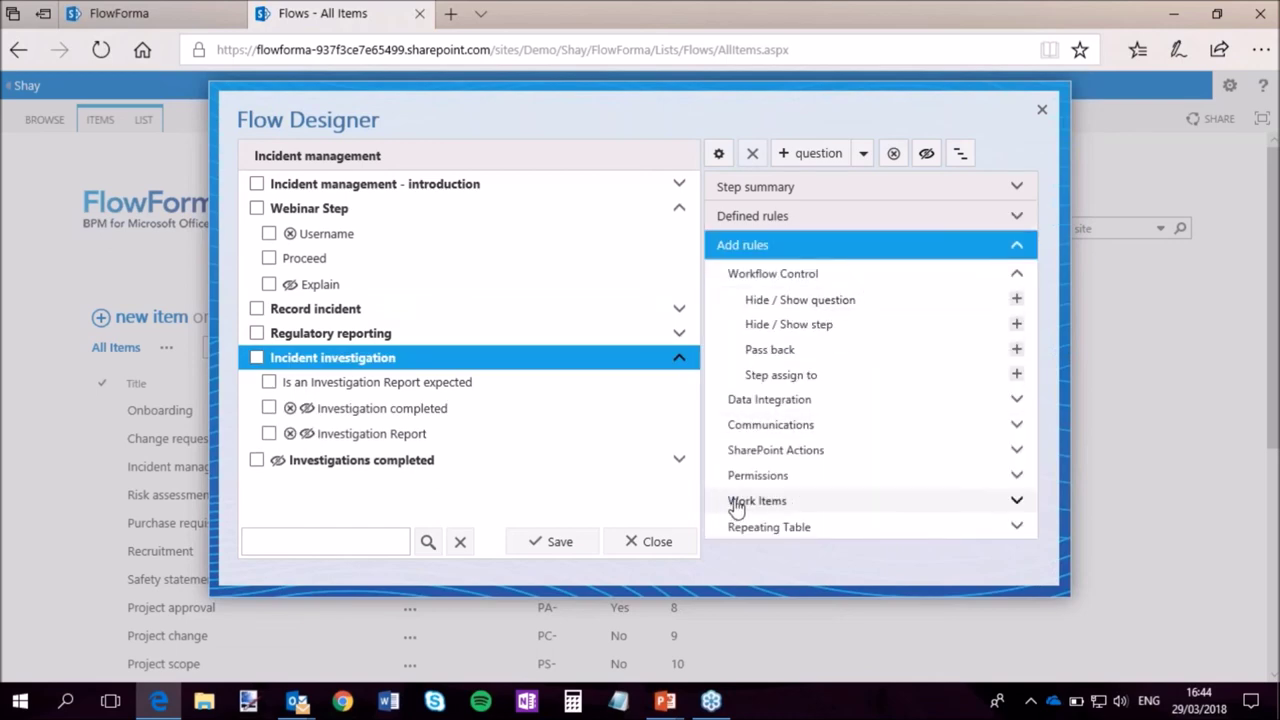
{"action": "left_click", "coordinate": [736, 503]}
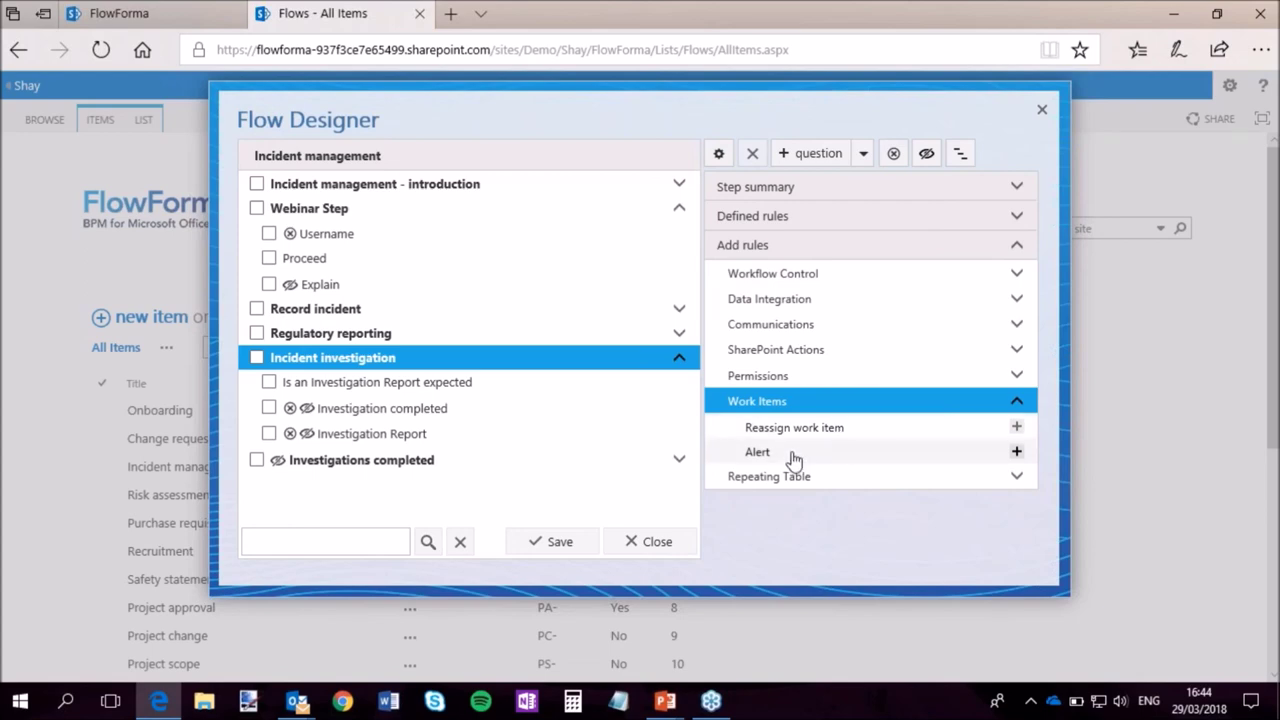
{"action": "left_click", "coordinate": [1020, 428]}
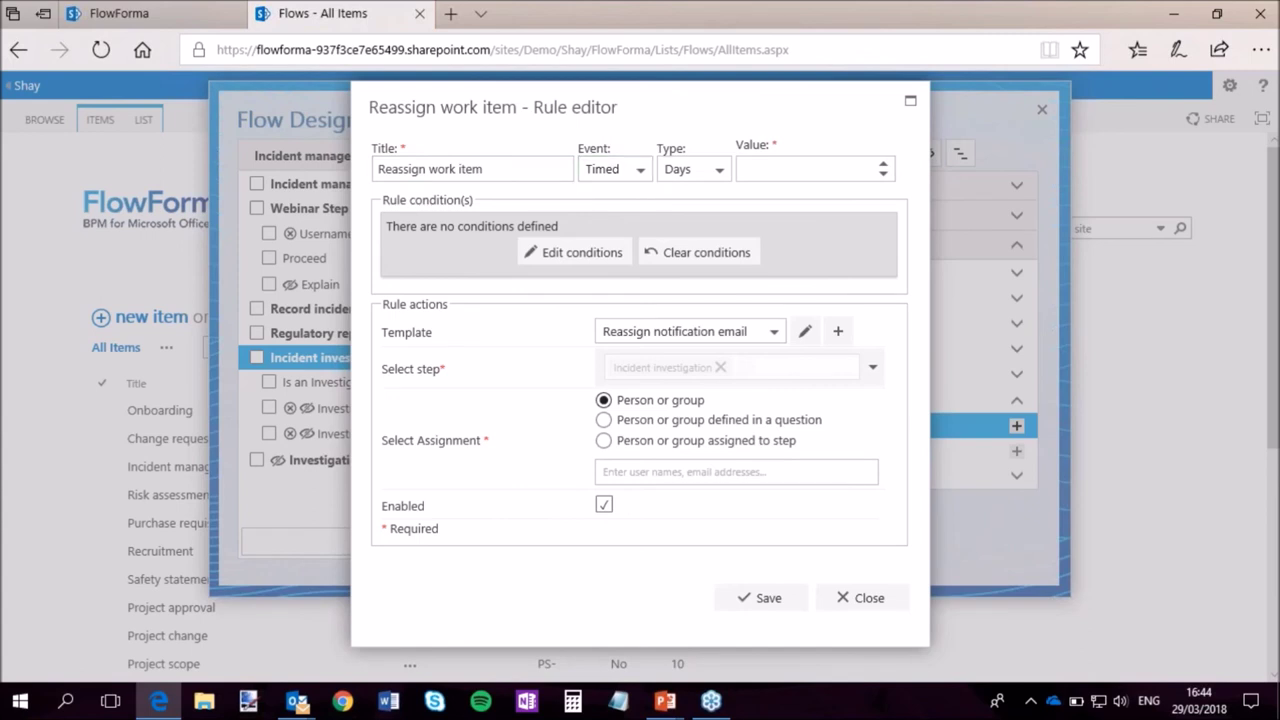
Set the rule's timed event to 4 Hours.
{"action": "left_click", "coordinate": [718, 172]}
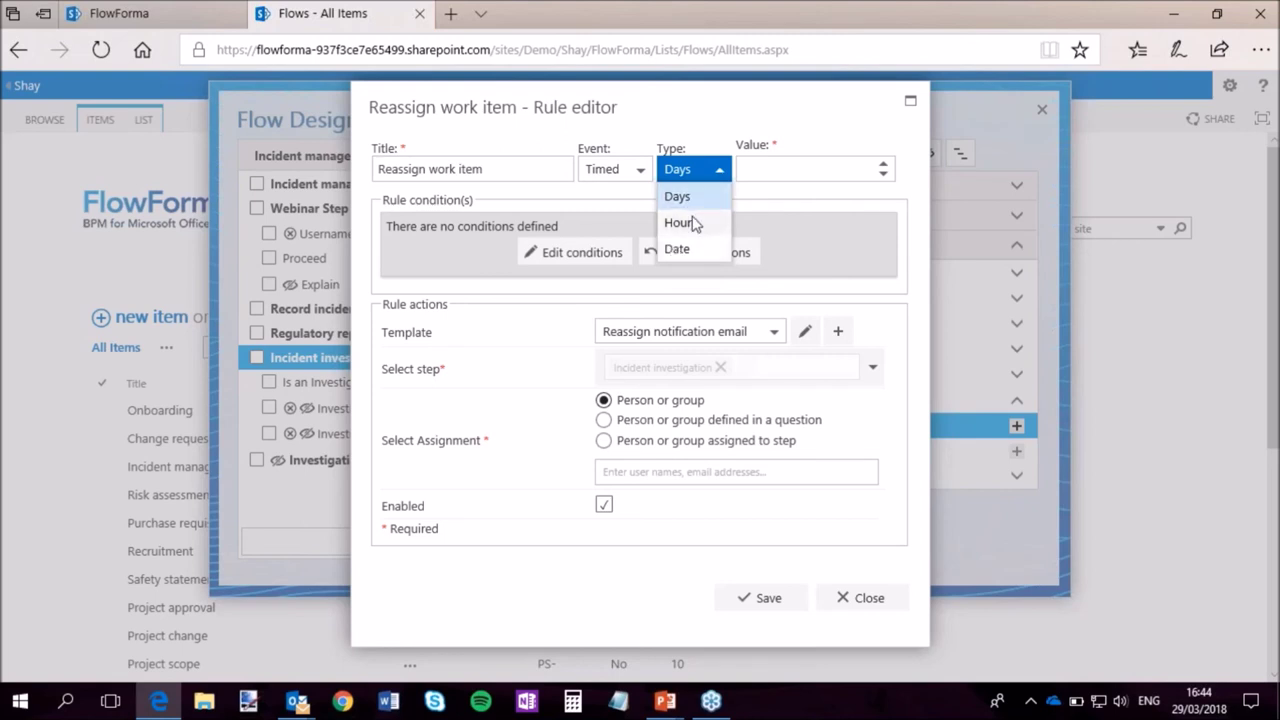
{"action": "left_click", "coordinate": [695, 223]}
{"action": "left_click", "coordinate": [800, 169]}
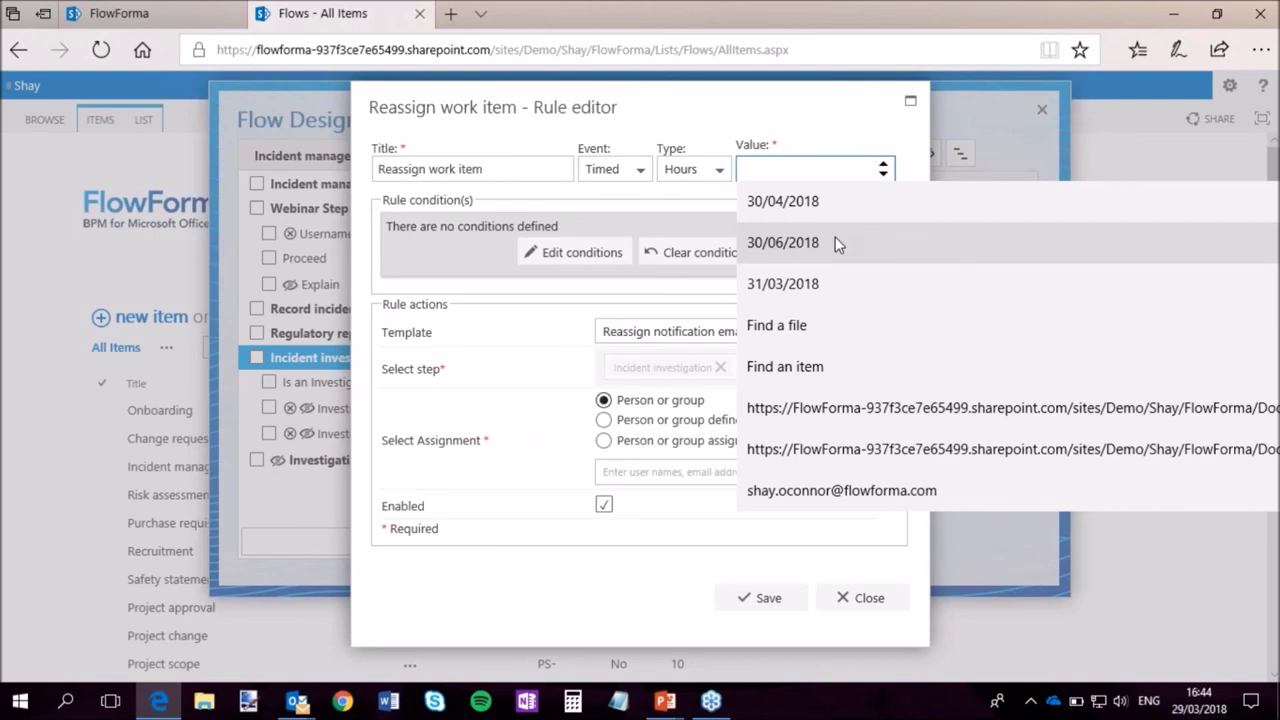
{"action": "type", "text": "4"}
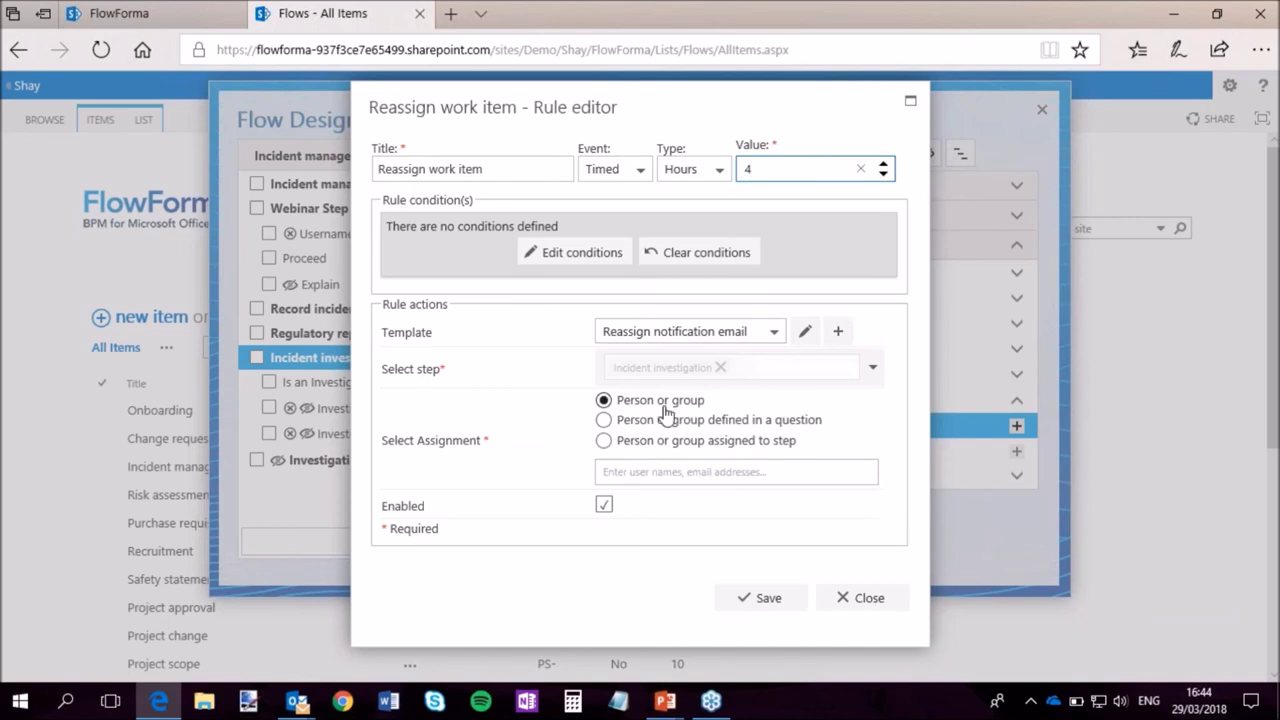
Reassign to the Person or group assigned to step, then close the rule editor.
{"action": "left_click", "coordinate": [700, 474]}
{"action": "type", "text": "flowF"}
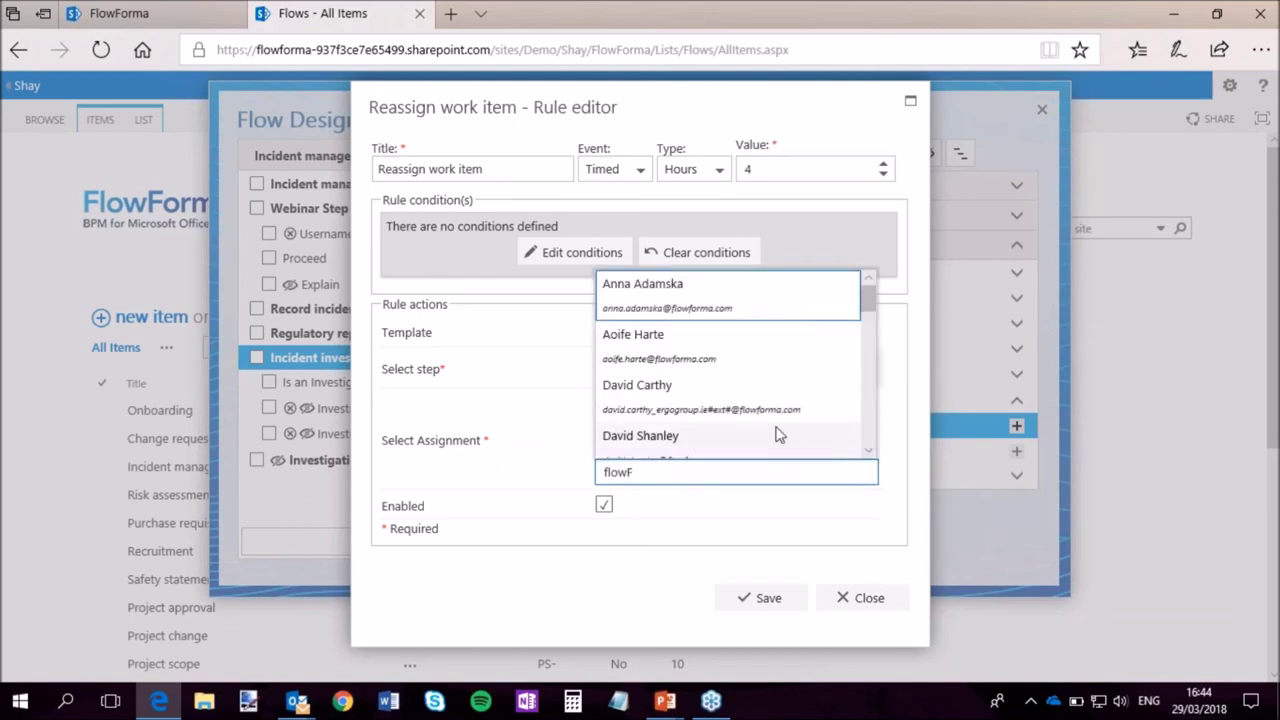
{"action": "left_click_drag", "start_coordinate": [869, 300], "coordinate": [866, 417]}
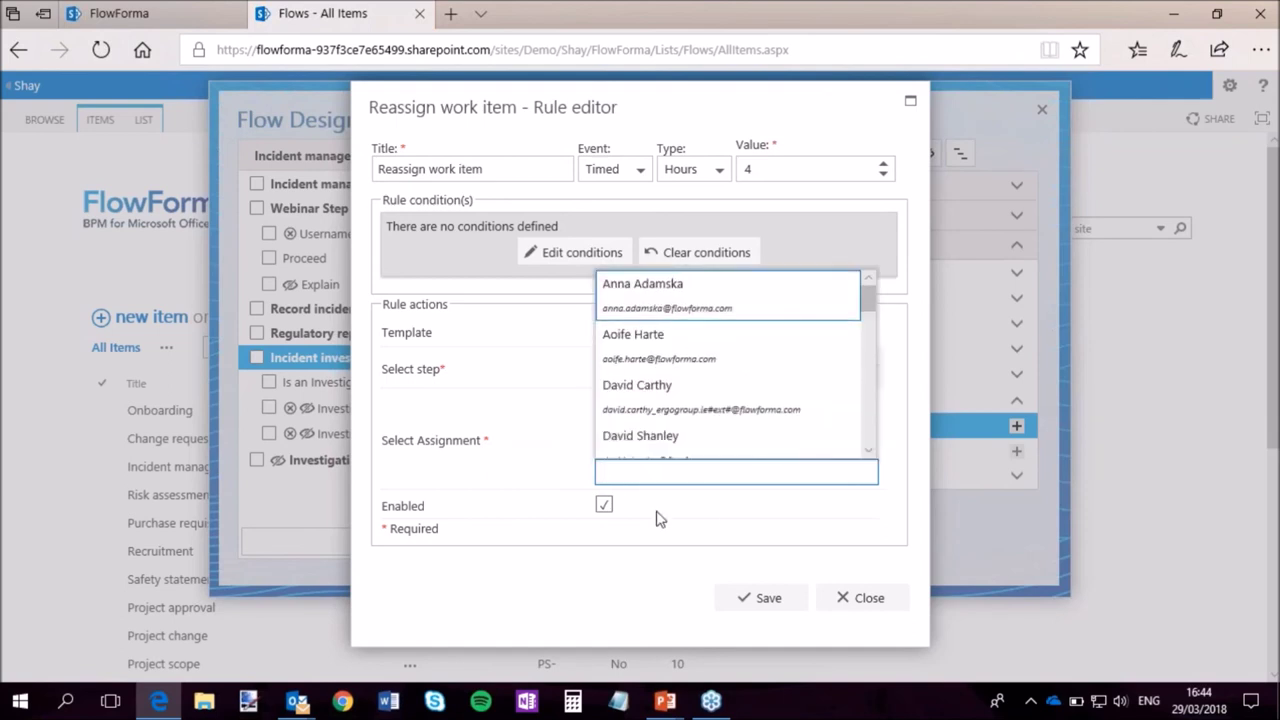
{"action": "left_click", "coordinate": [700, 531]}
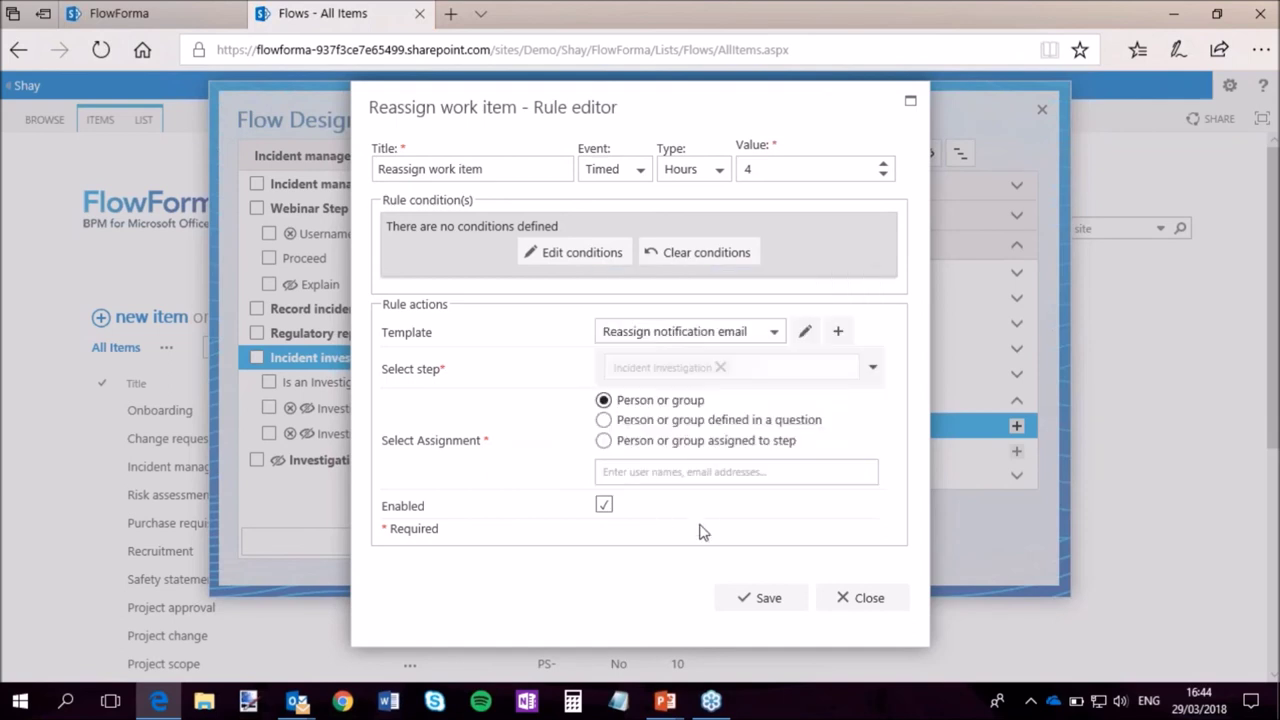
{"action": "left_click", "coordinate": [702, 424]}
{"action": "left_click", "coordinate": [770, 474]}
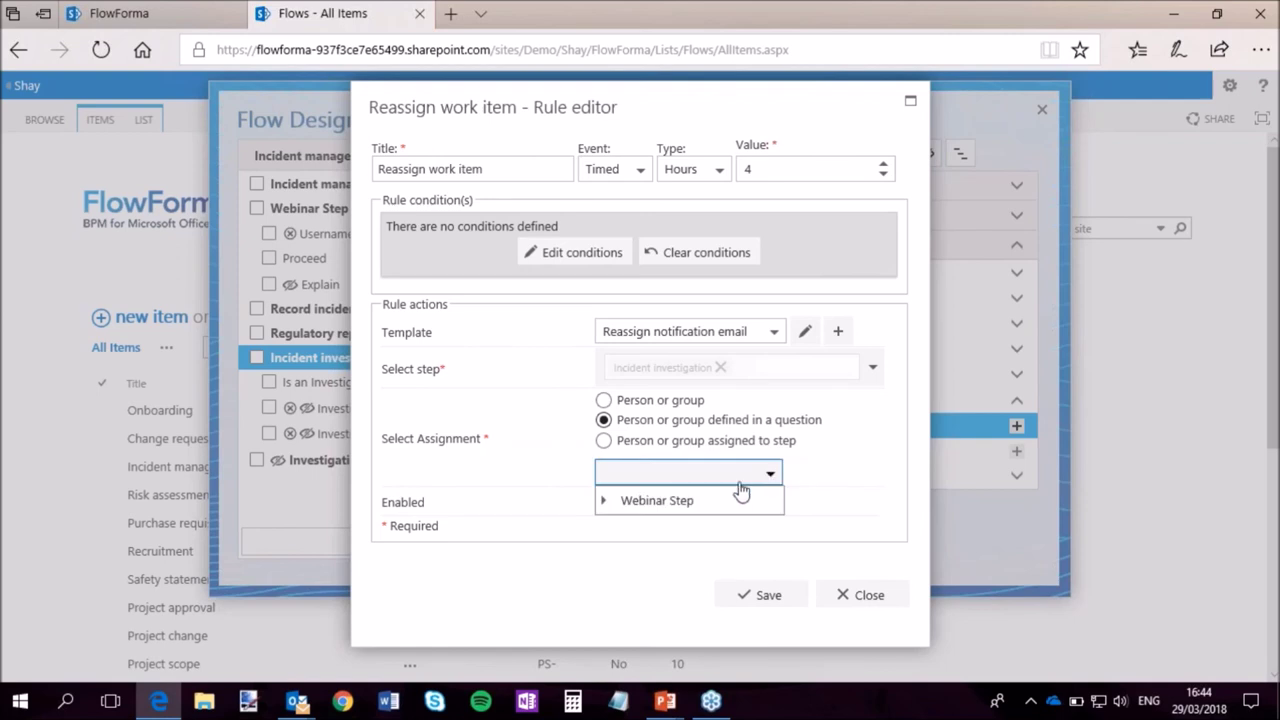
{"action": "left_click", "coordinate": [604, 501]}
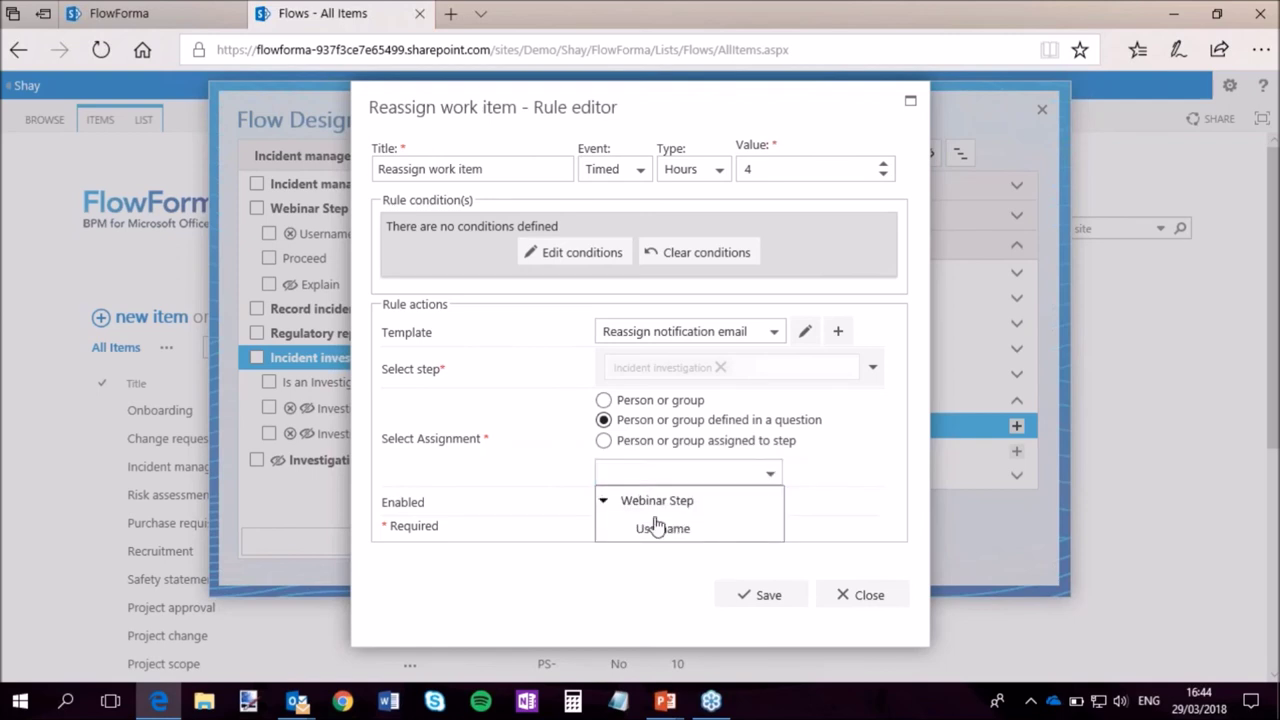
{"action": "left_click", "coordinate": [847, 460]}
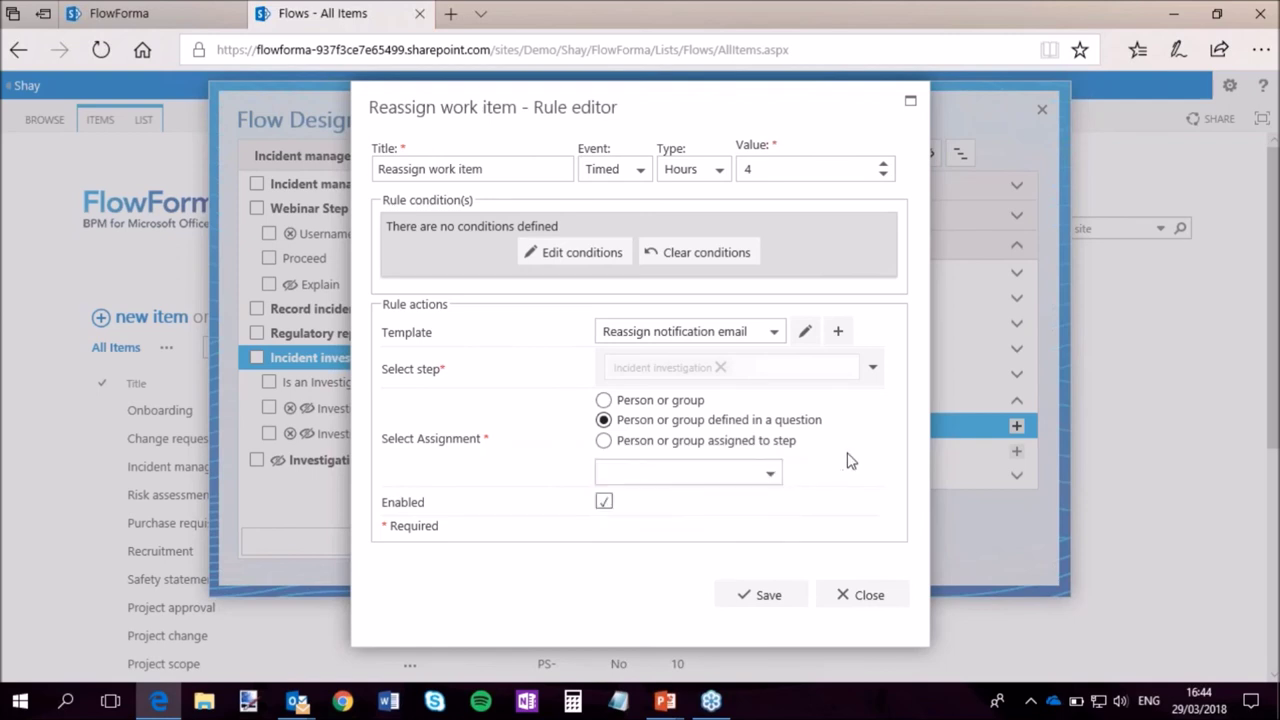
{"action": "left_click", "coordinate": [772, 441]}
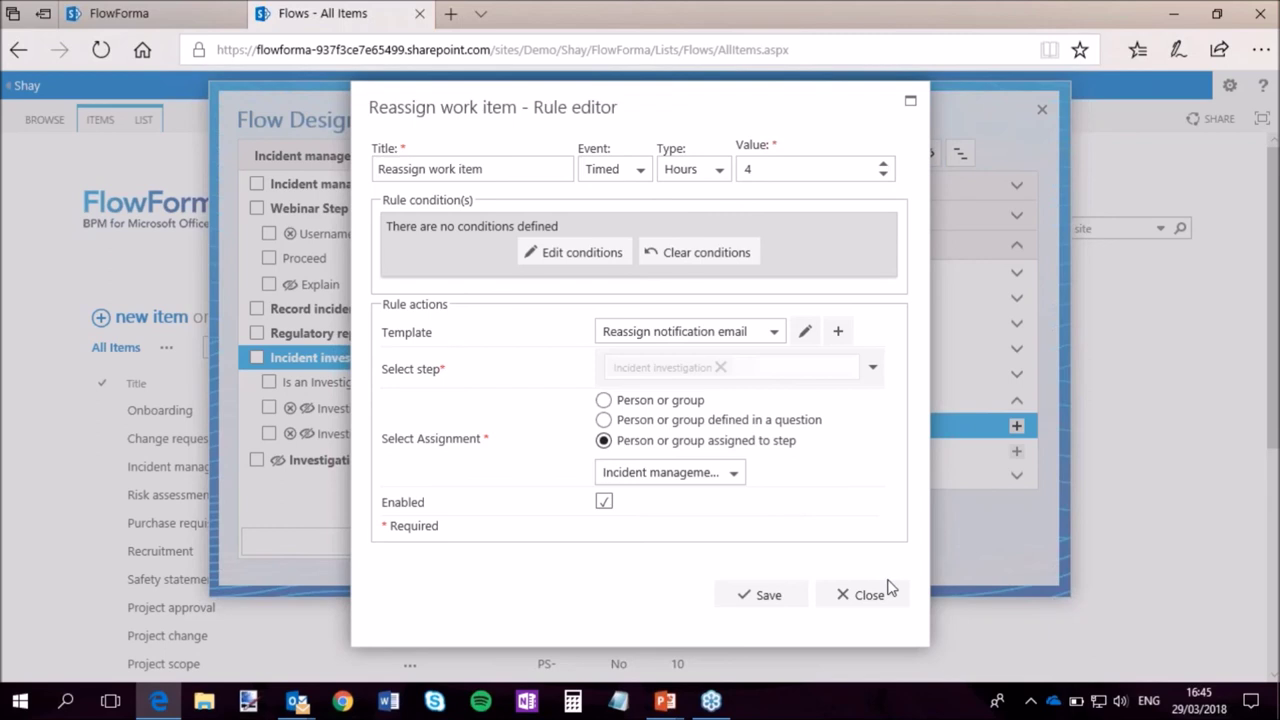
{"action": "left_click", "coordinate": [856, 594]}
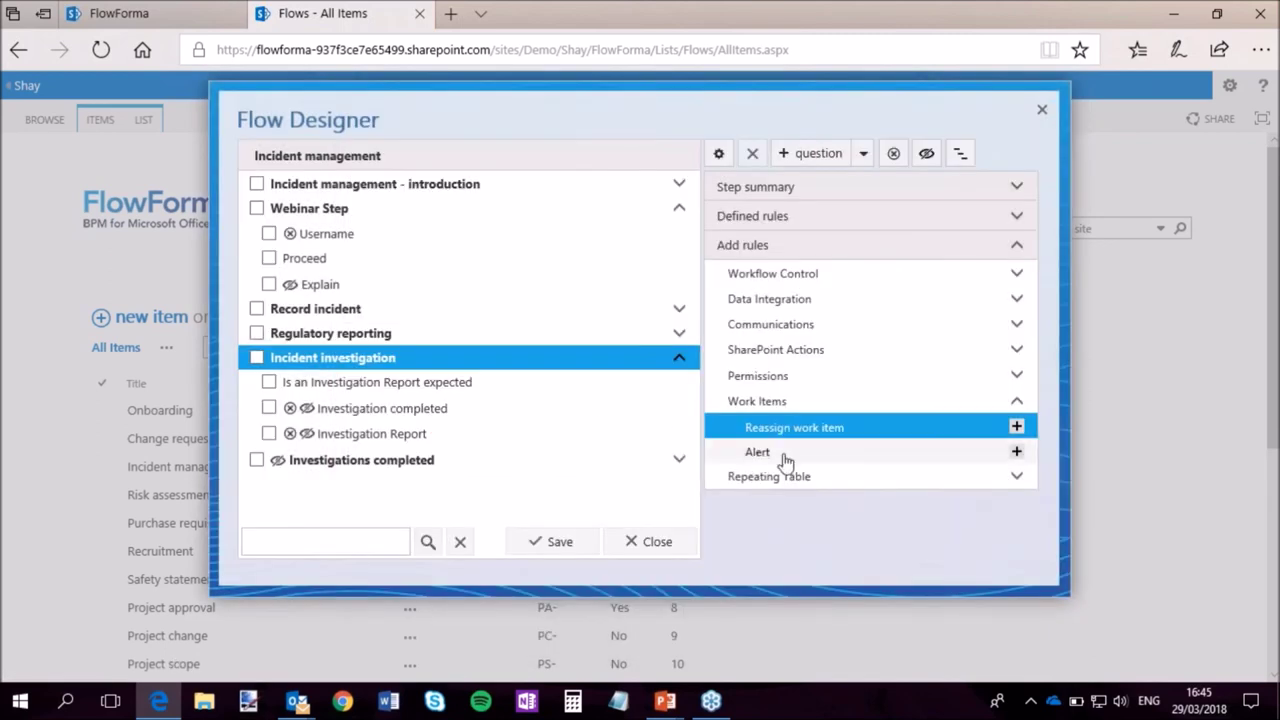
Close the Flow Designer and use the FlowForma logo to reach the Home page.
{"action": "left_click", "coordinate": [760, 452]}
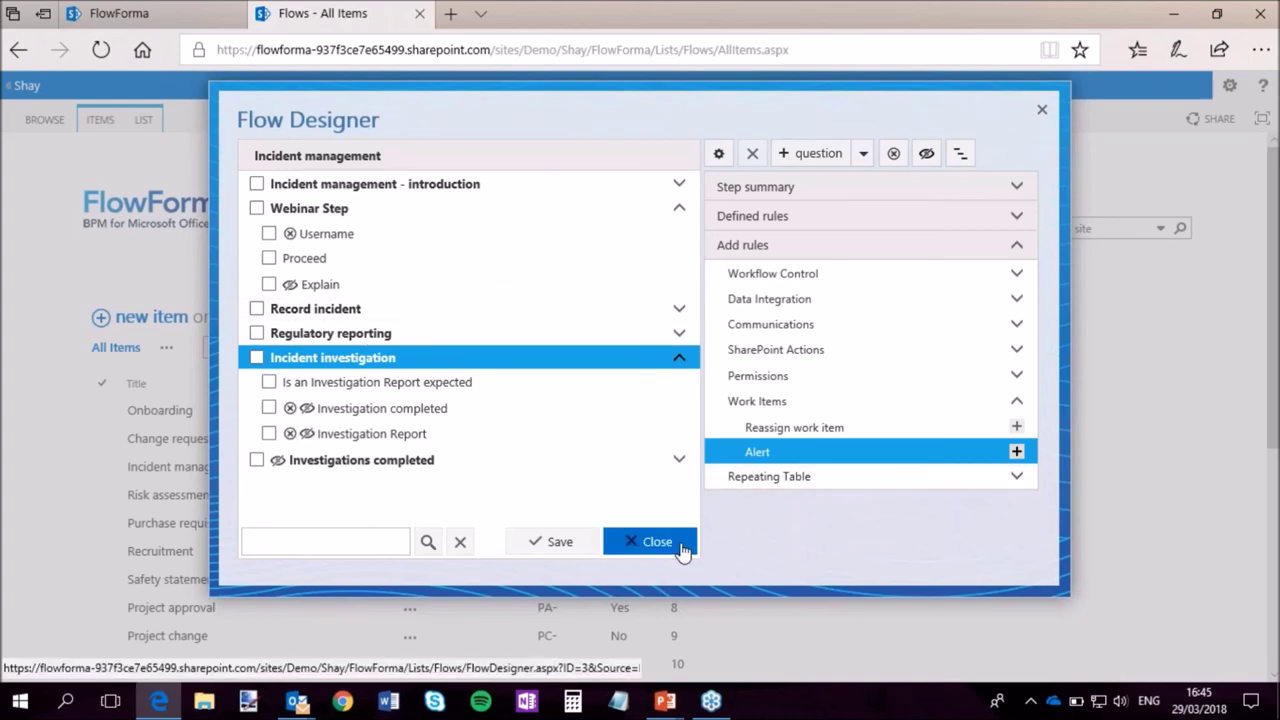
{"action": "left_click", "coordinate": [657, 542]}
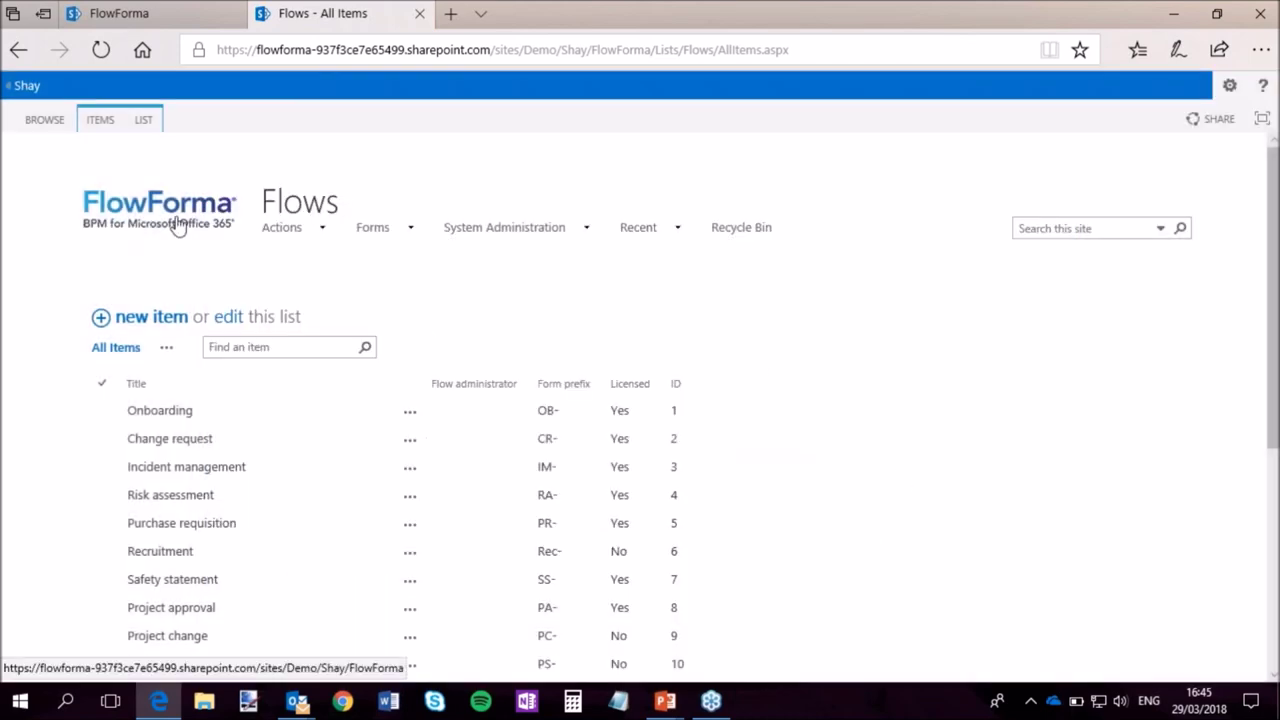
{"action": "left_click", "coordinate": [177, 226]}
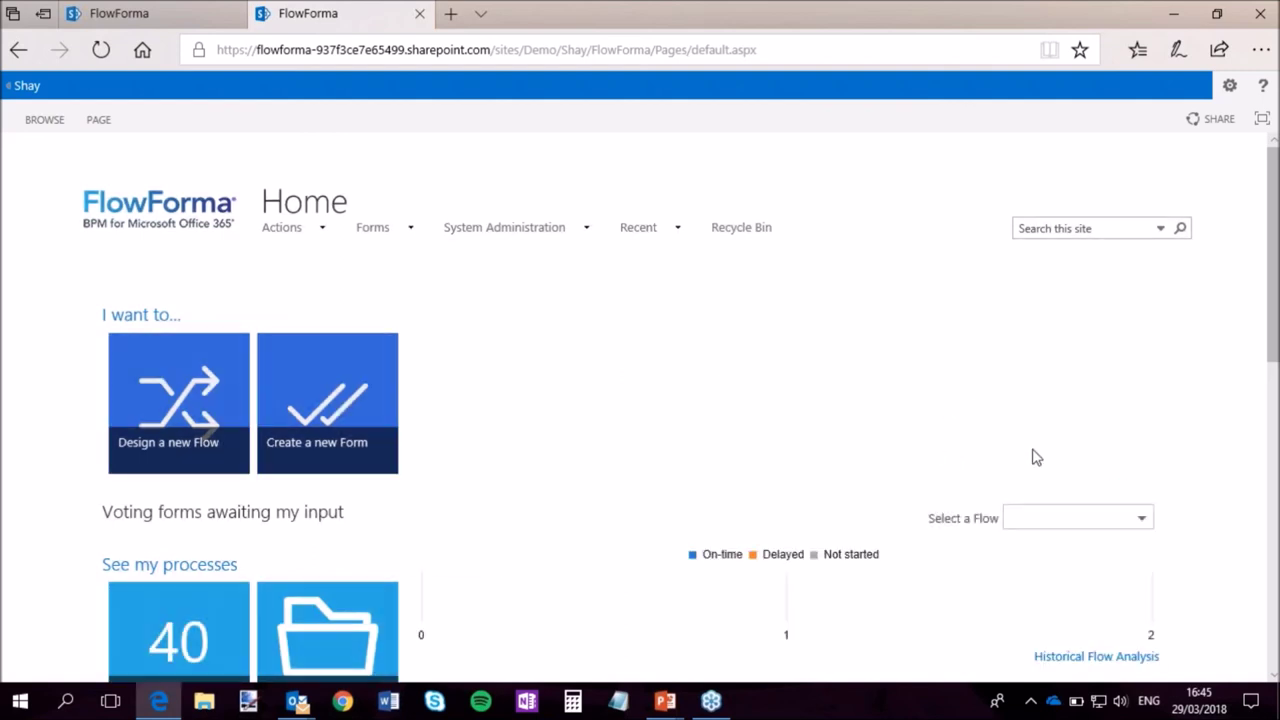
Set the Home page Select a Flow chart filter to Onboarding.
{"action": "scroll", "coordinate": [1036, 457], "scroll_direction": "down", "scroll_amount": 2}
{"action": "left_click", "coordinate": [1145, 352]}
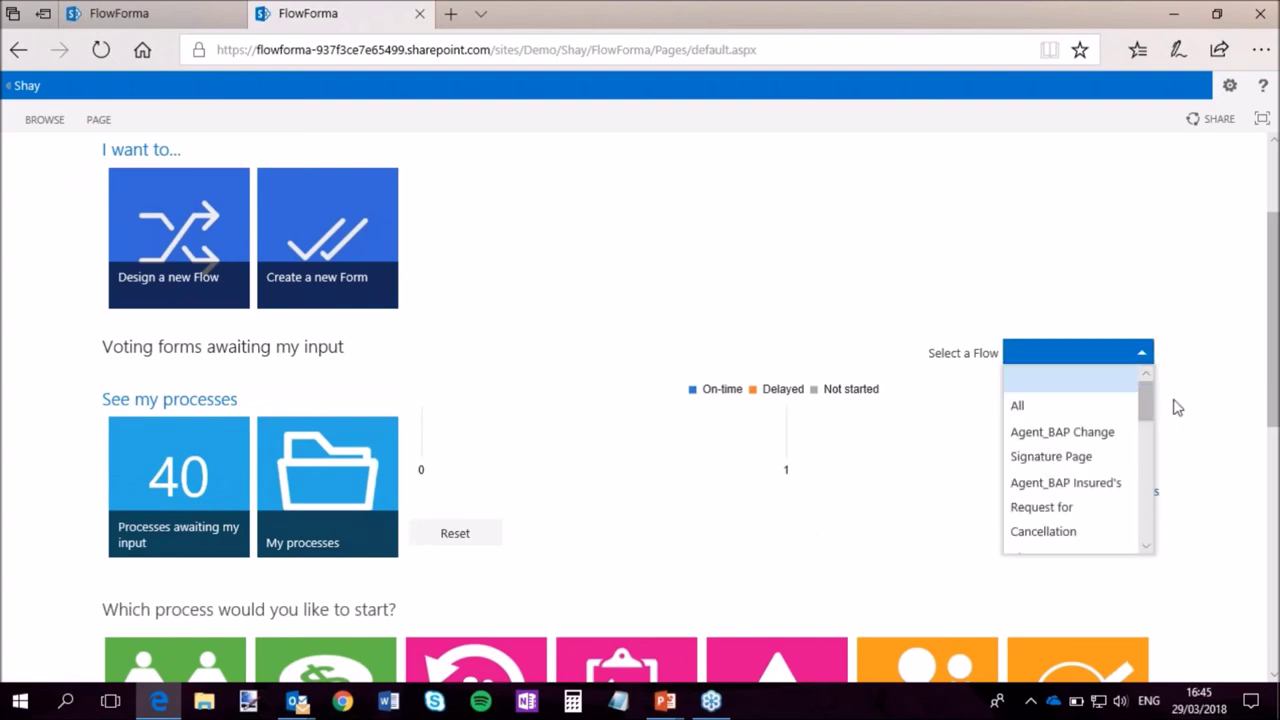
{"action": "left_click_drag", "start_coordinate": [1148, 418], "coordinate": [1148, 436]}
{"action": "scroll", "coordinate": [1148, 436], "scroll_direction": "down", "scroll_amount": 3}
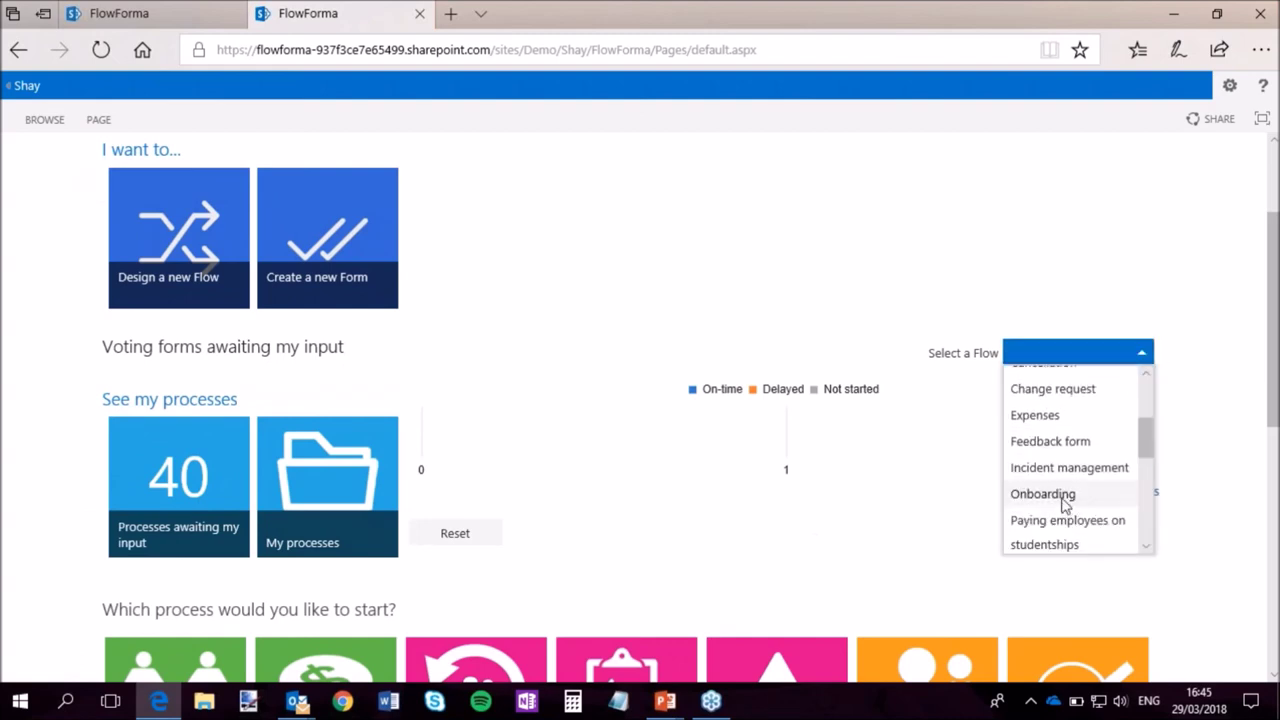
{"action": "left_click", "coordinate": [1068, 501]}
Switch Select a Flow back to All and reset the chart.
{"action": "scroll", "coordinate": [1195, 472], "scroll_direction": "down", "scroll_amount": 1}
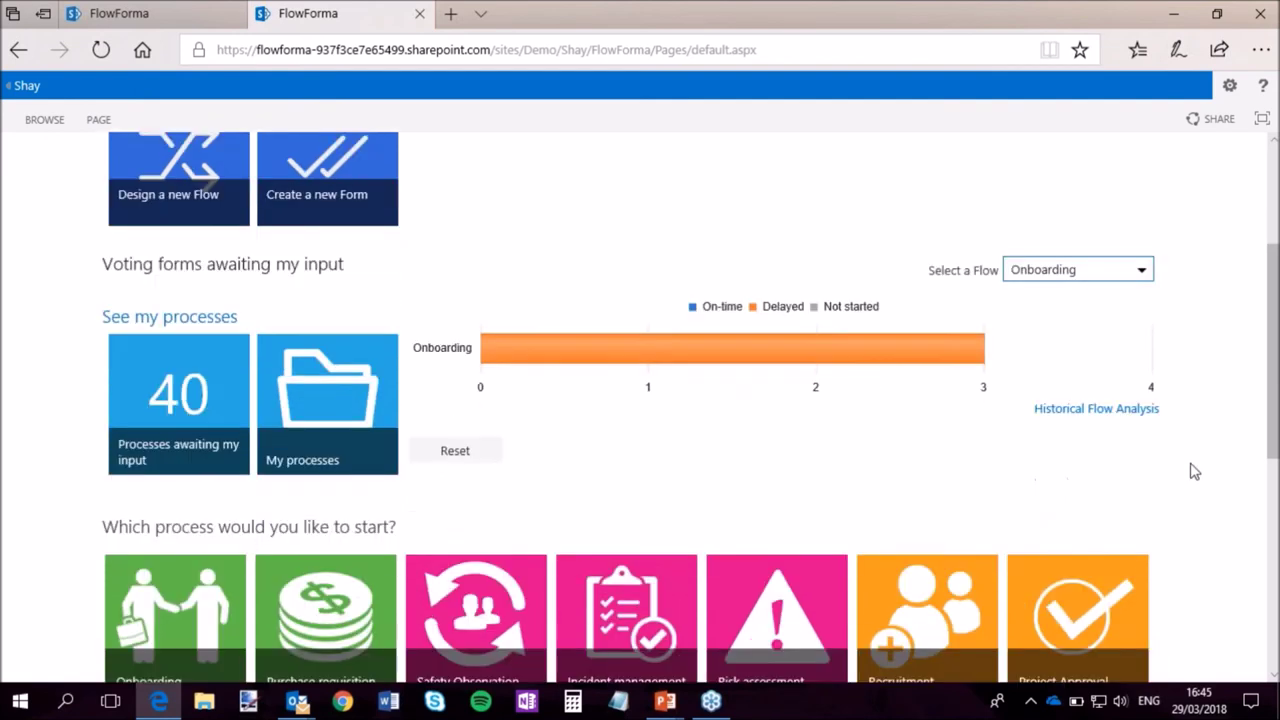
{"action": "left_click", "coordinate": [1146, 274]}
{"action": "left_click_drag", "start_coordinate": [1146, 354], "coordinate": [1083, 312]}
{"action": "left_click", "coordinate": [1054, 323]}
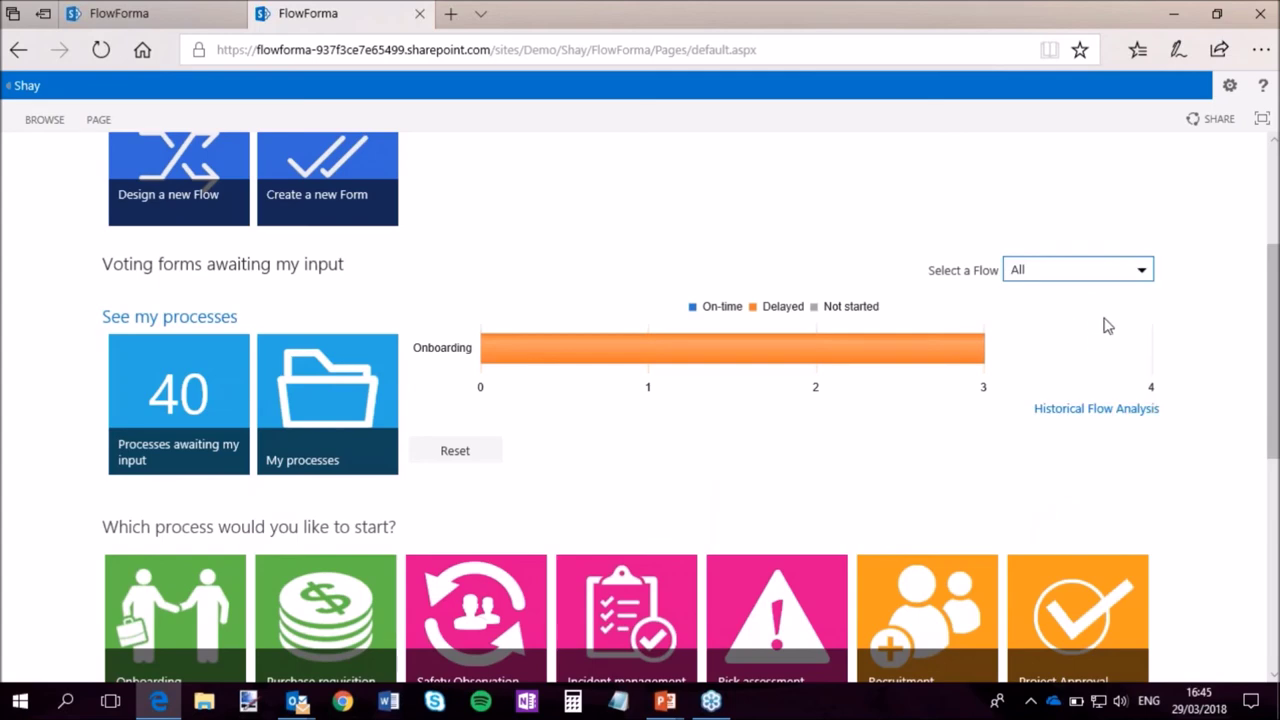
{"action": "mouse_move", "coordinate": [894, 380]}
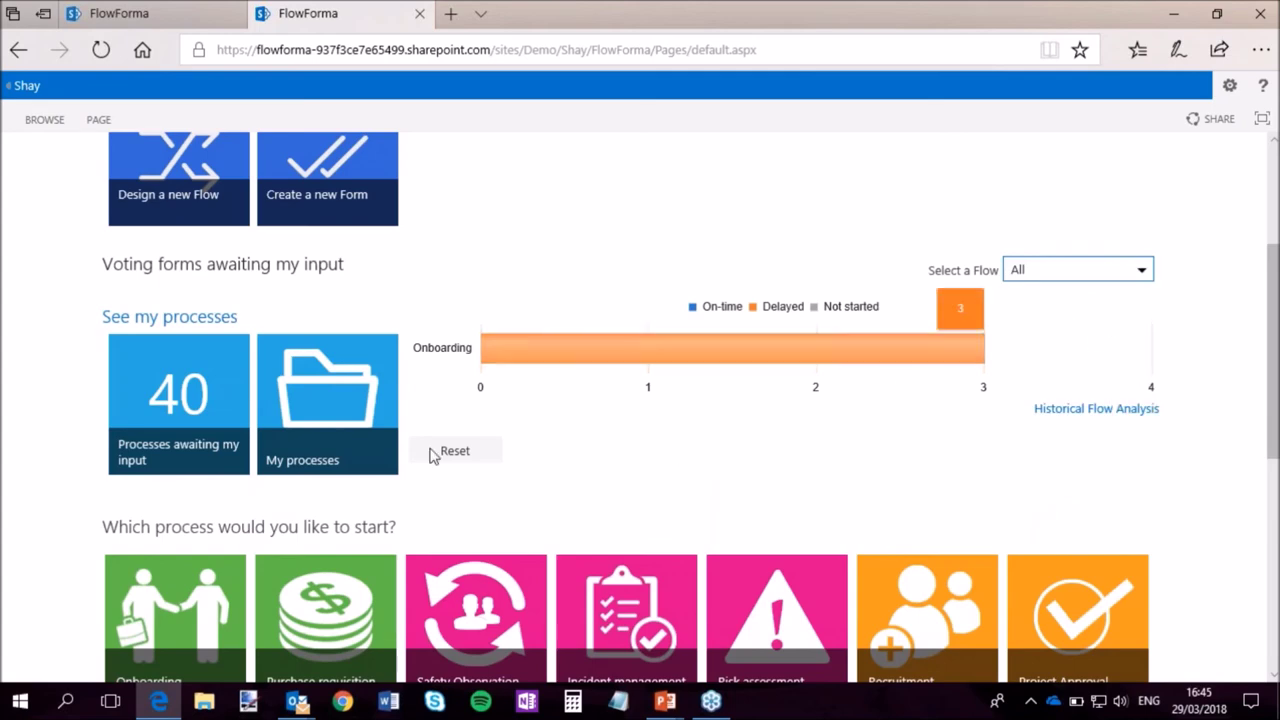
{"action": "left_click", "coordinate": [438, 452]}
{"action": "left_click_drag", "start_coordinate": [1273, 268], "coordinate": [1276, 545]}
{"action": "left_click", "coordinate": [1124, 415]}
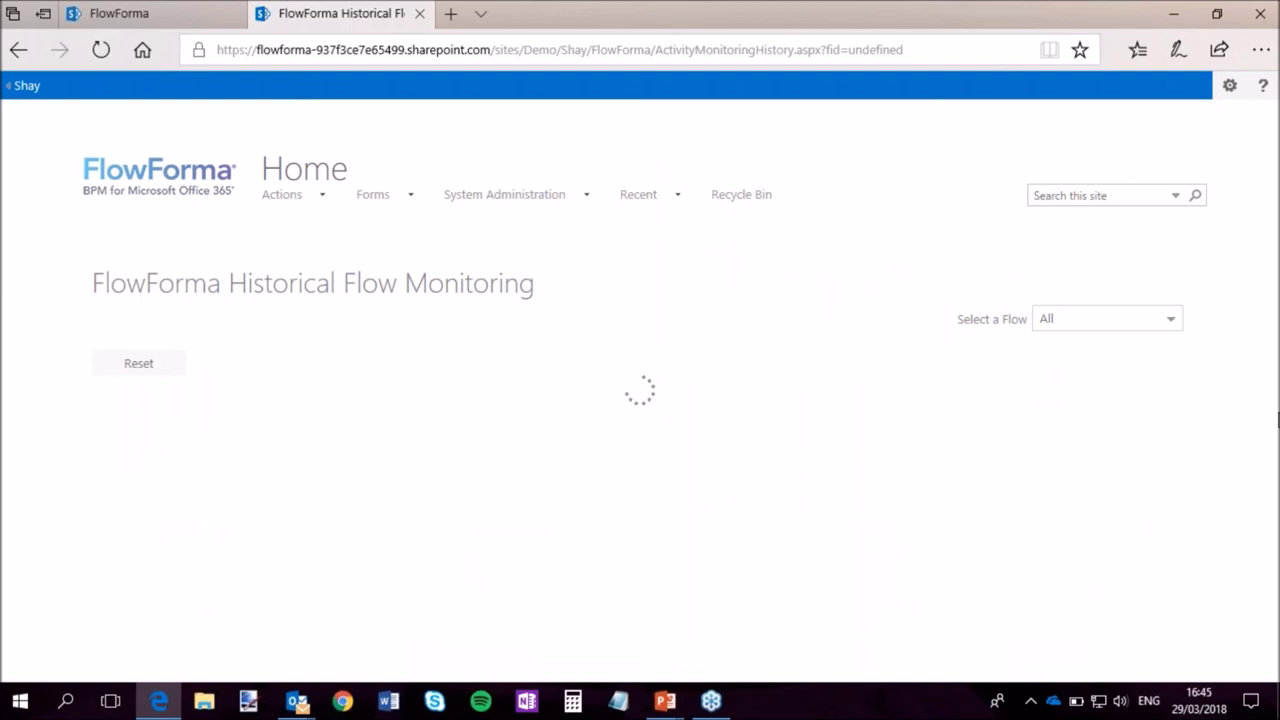
{"action": "scroll", "coordinate": [934, 474], "scroll_direction": "down", "scroll_amount": 5}
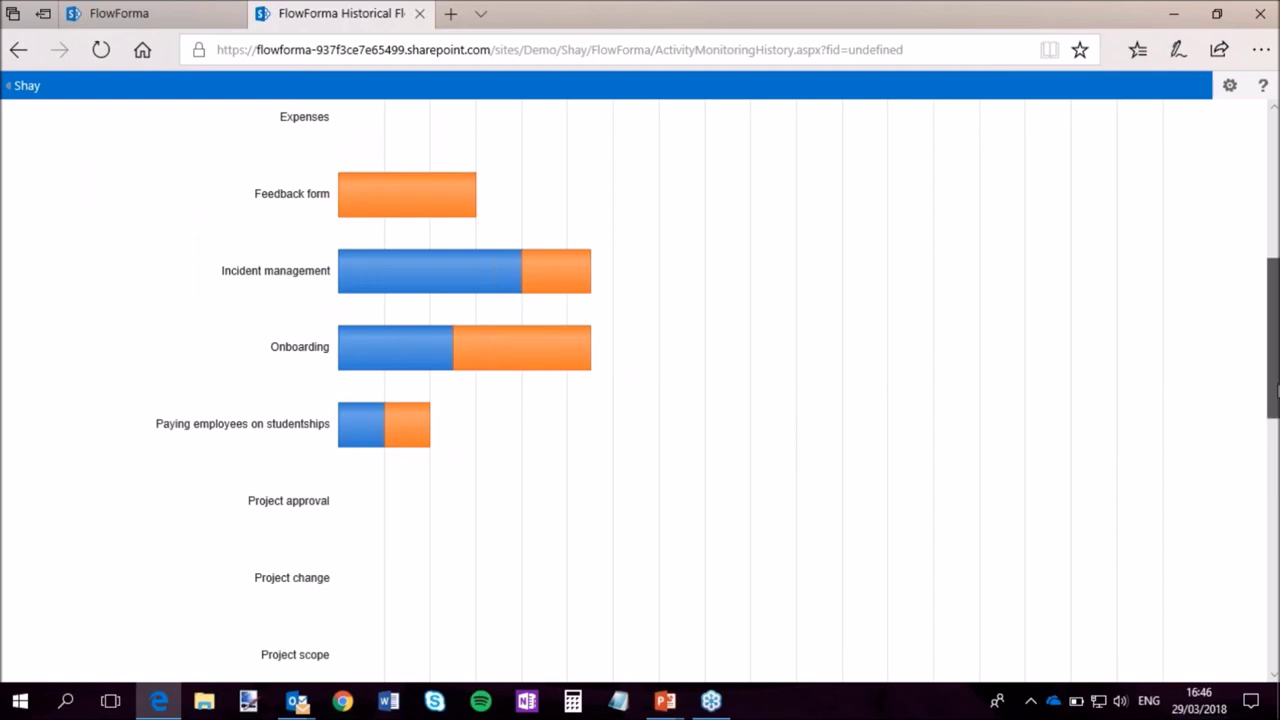
{"action": "scroll", "coordinate": [1273, 339], "scroll_direction": "up", "scroll_amount": 4}
{"action": "scroll", "coordinate": [1273, 380], "scroll_direction": "down", "scroll_amount": 6}
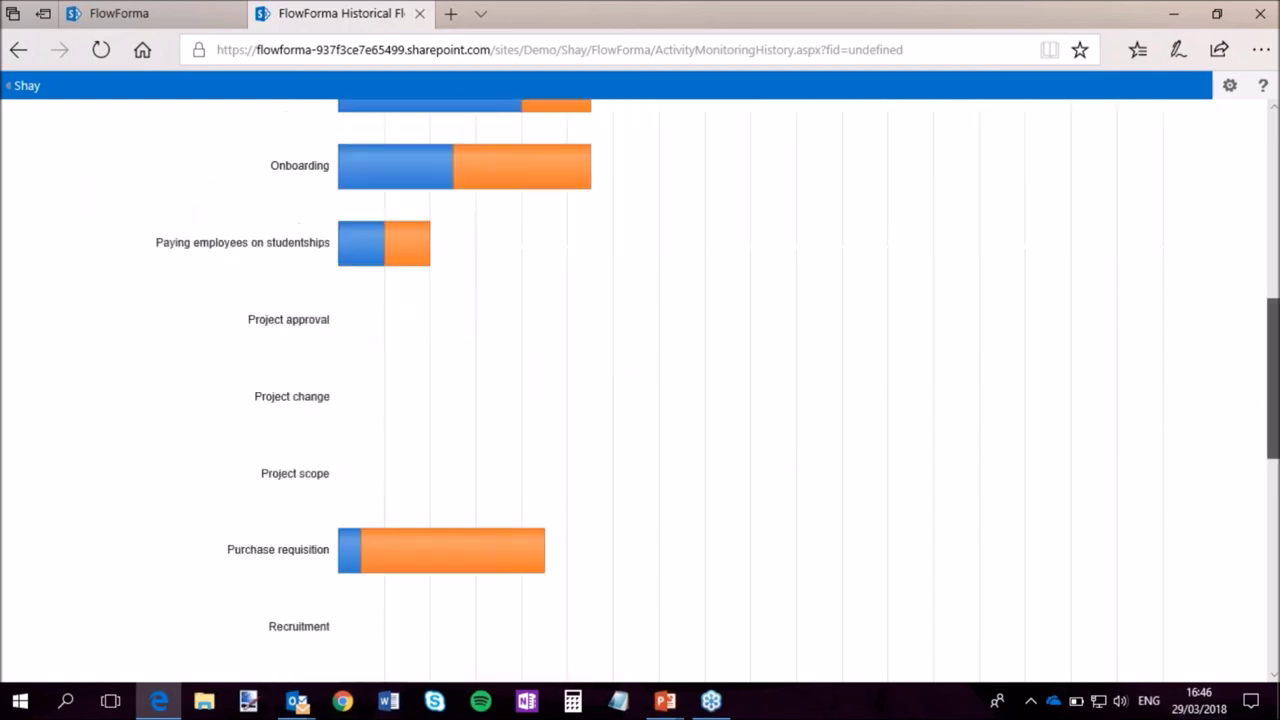
{"action": "scroll", "coordinate": [1273, 380], "scroll_direction": "down", "scroll_amount": 6}
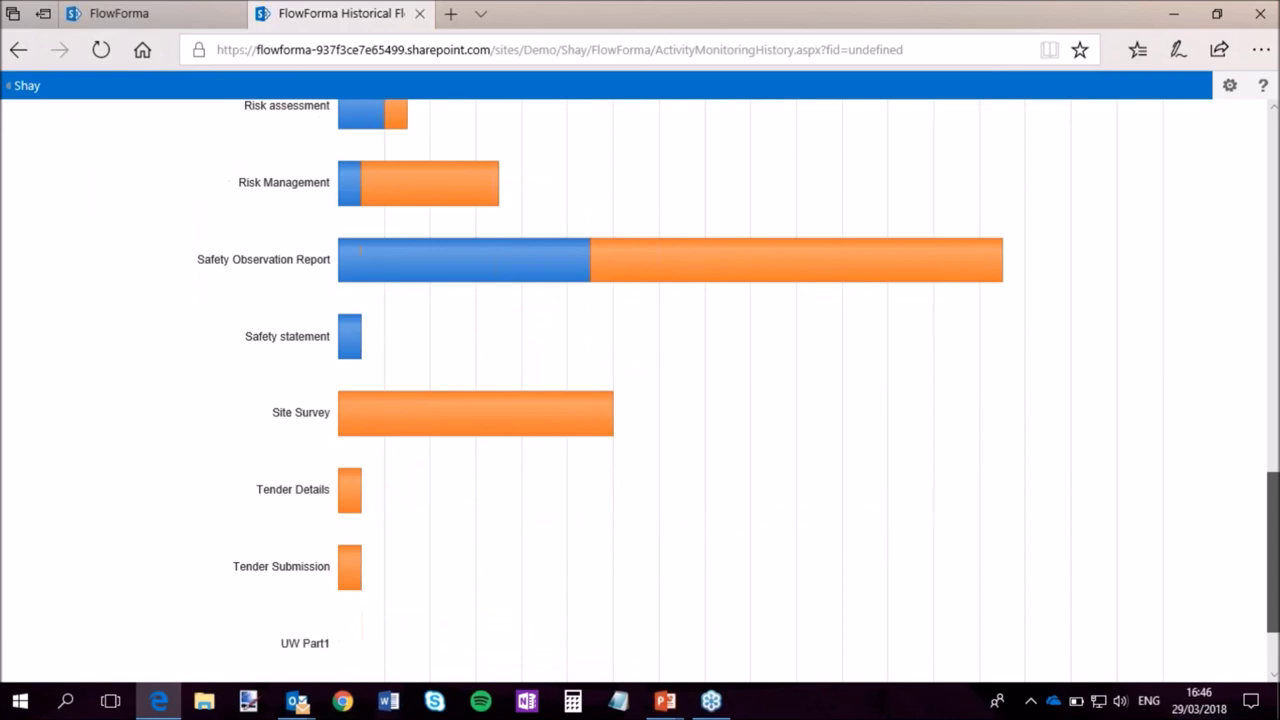
{"action": "scroll", "coordinate": [1260, 560], "scroll_direction": "down", "scroll_amount": 1}
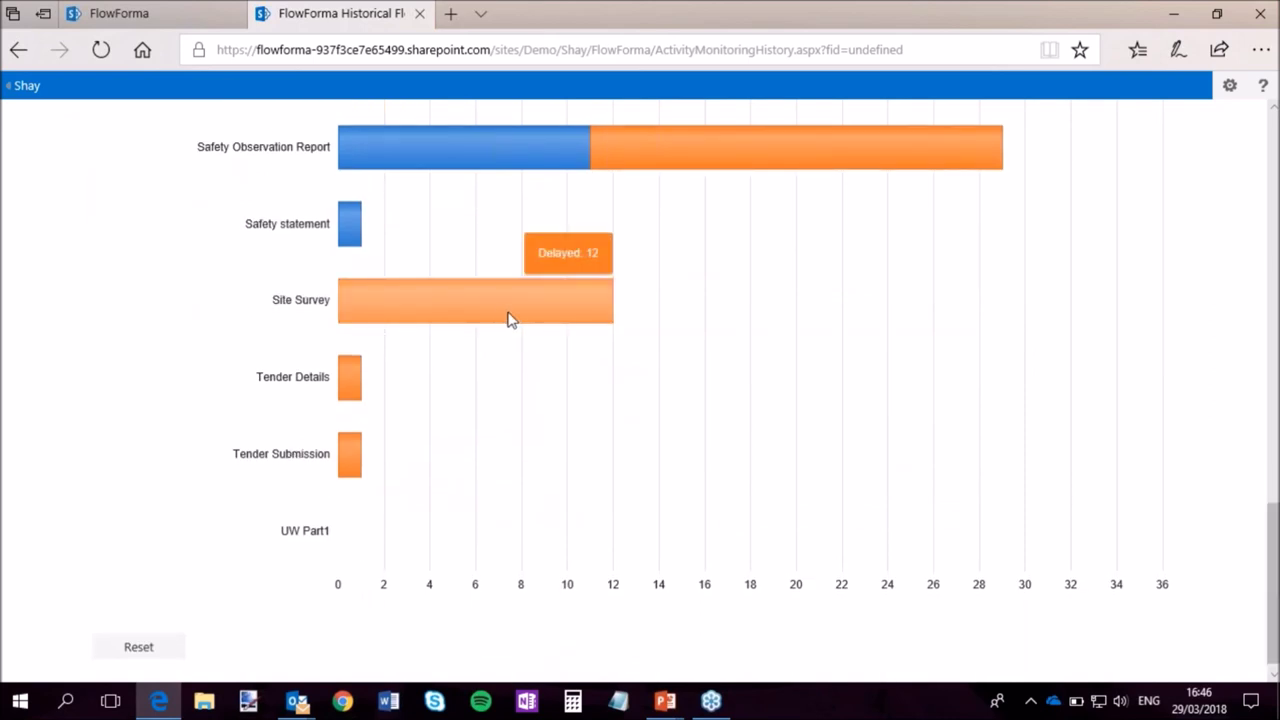
{"action": "left_click", "coordinate": [508, 319]}
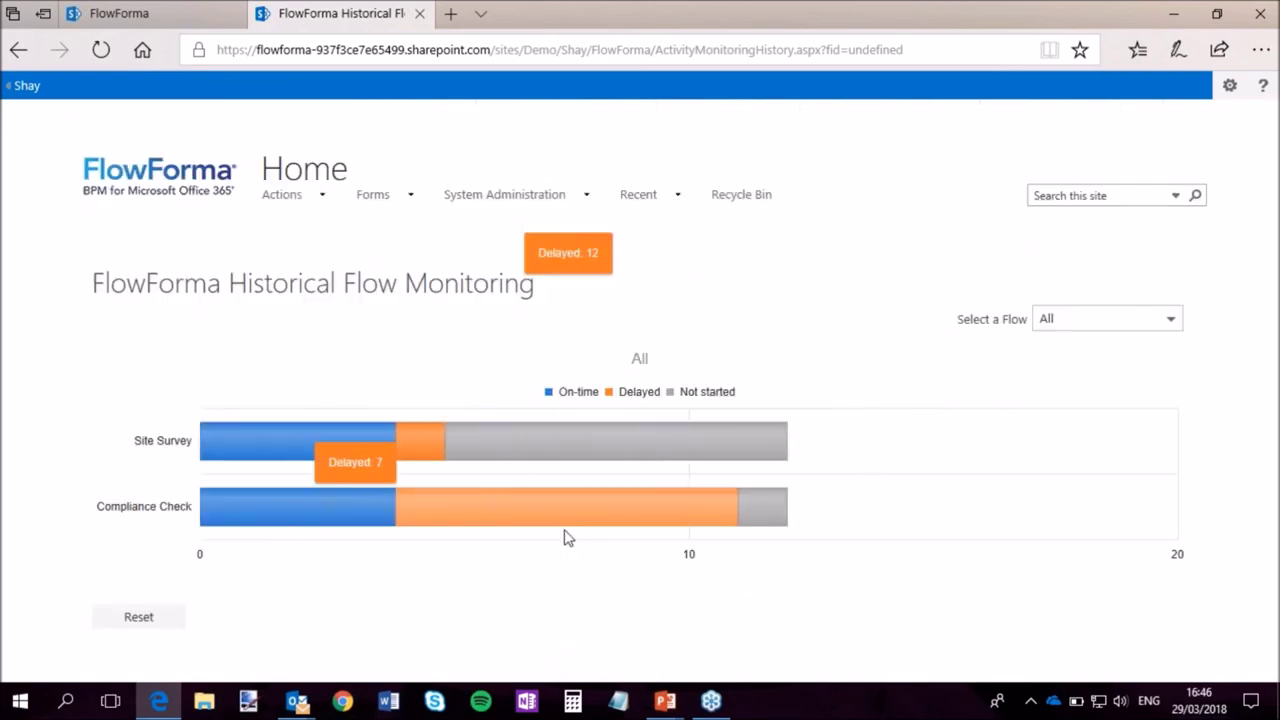
{"action": "mouse_move", "coordinate": [358, 507]}
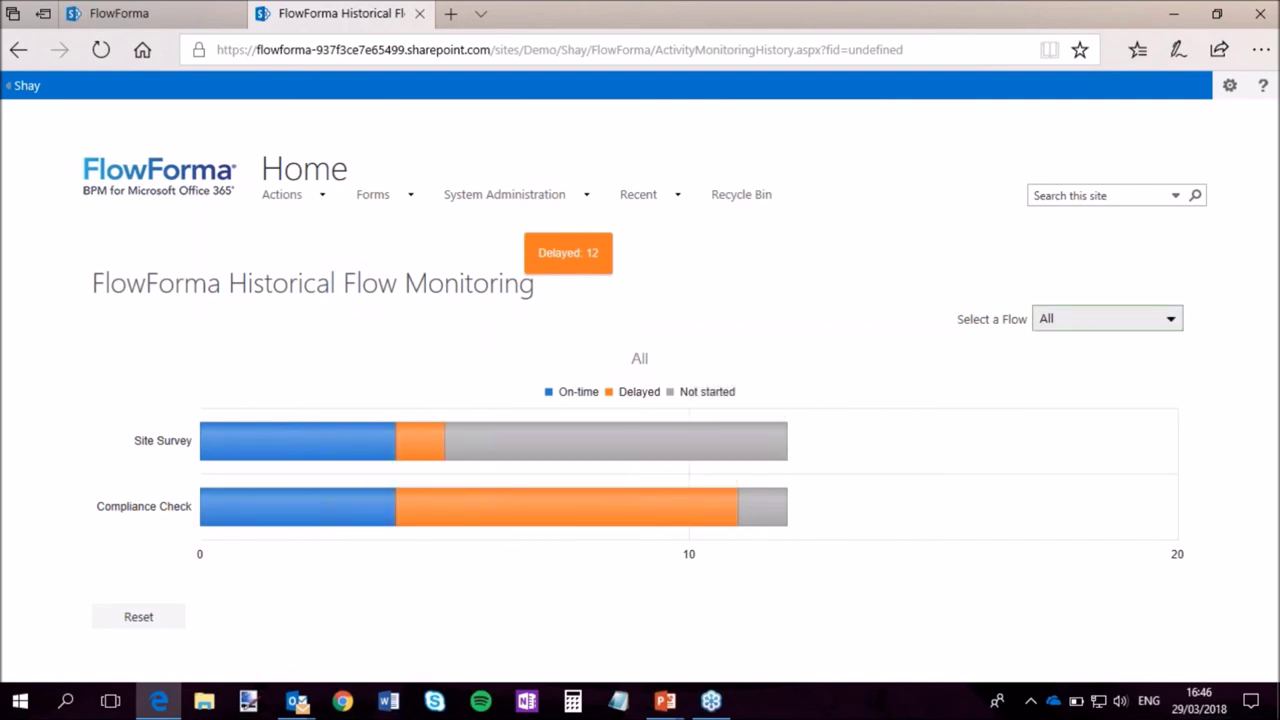
{"action": "left_click", "coordinate": [18, 49]}
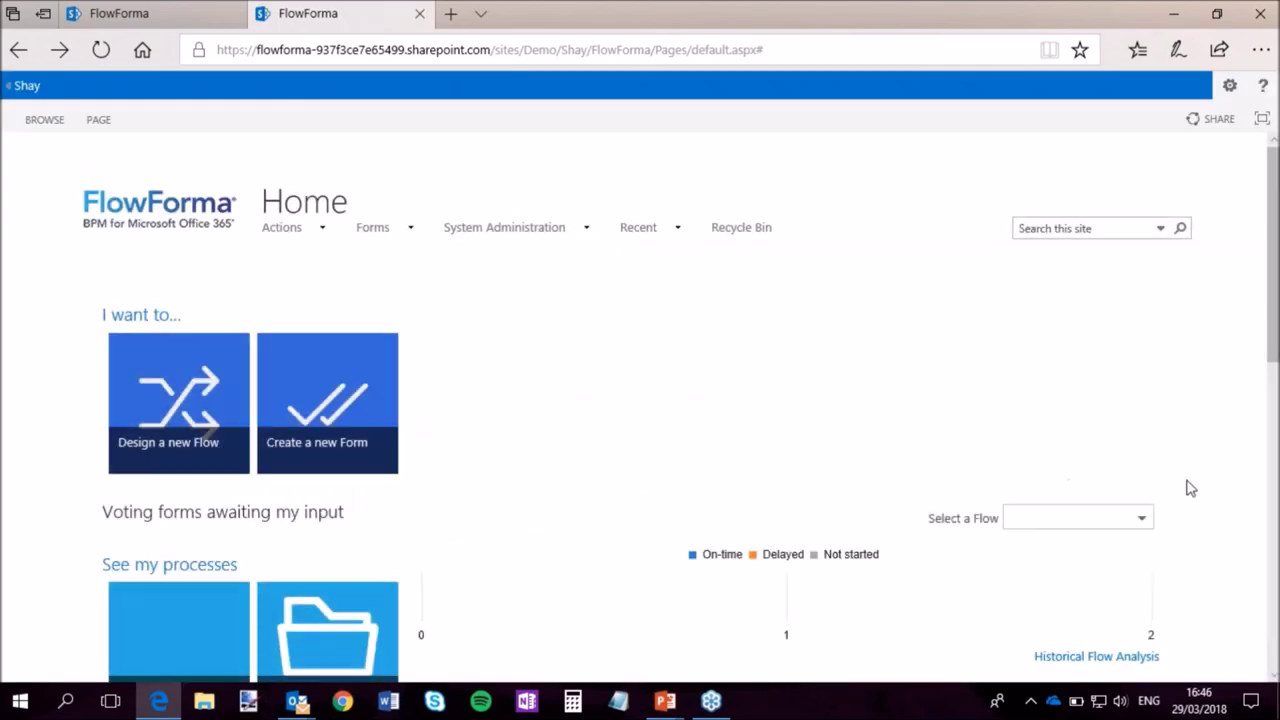
{"action": "scroll", "coordinate": [1166, 516], "scroll_direction": "down", "scroll_amount": 2}
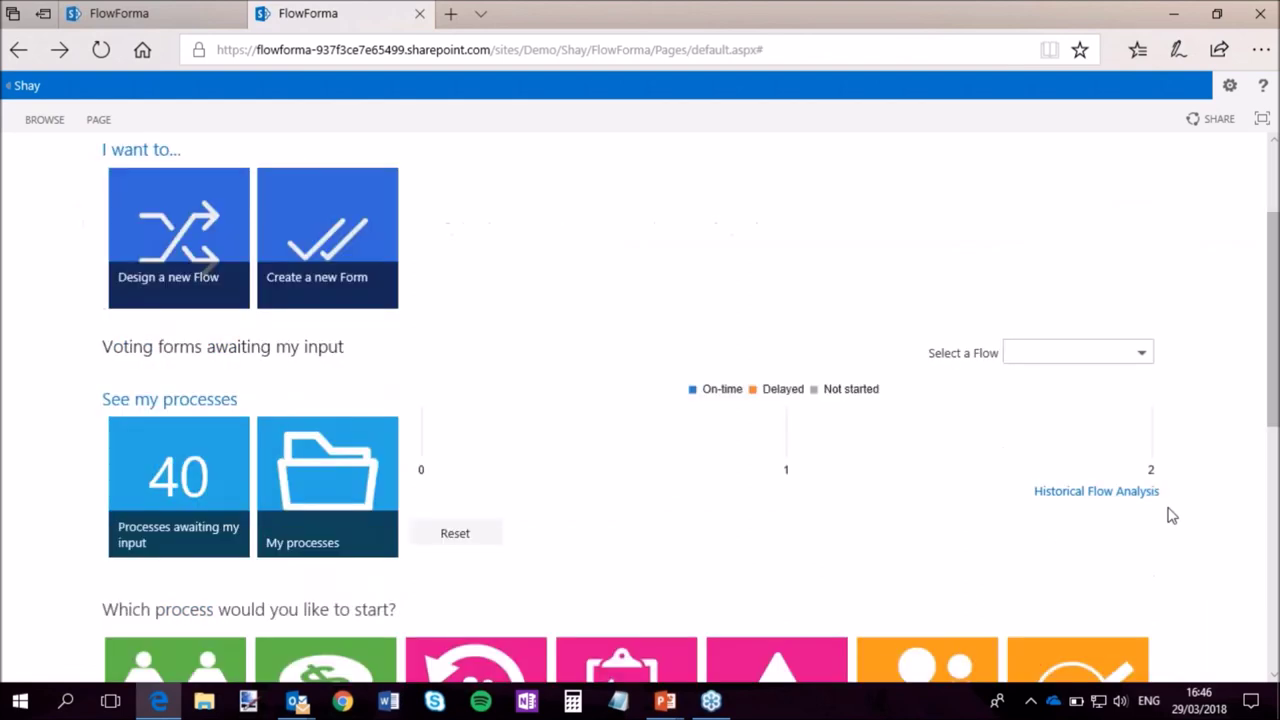
{"action": "left_click", "coordinate": [1116, 500]}
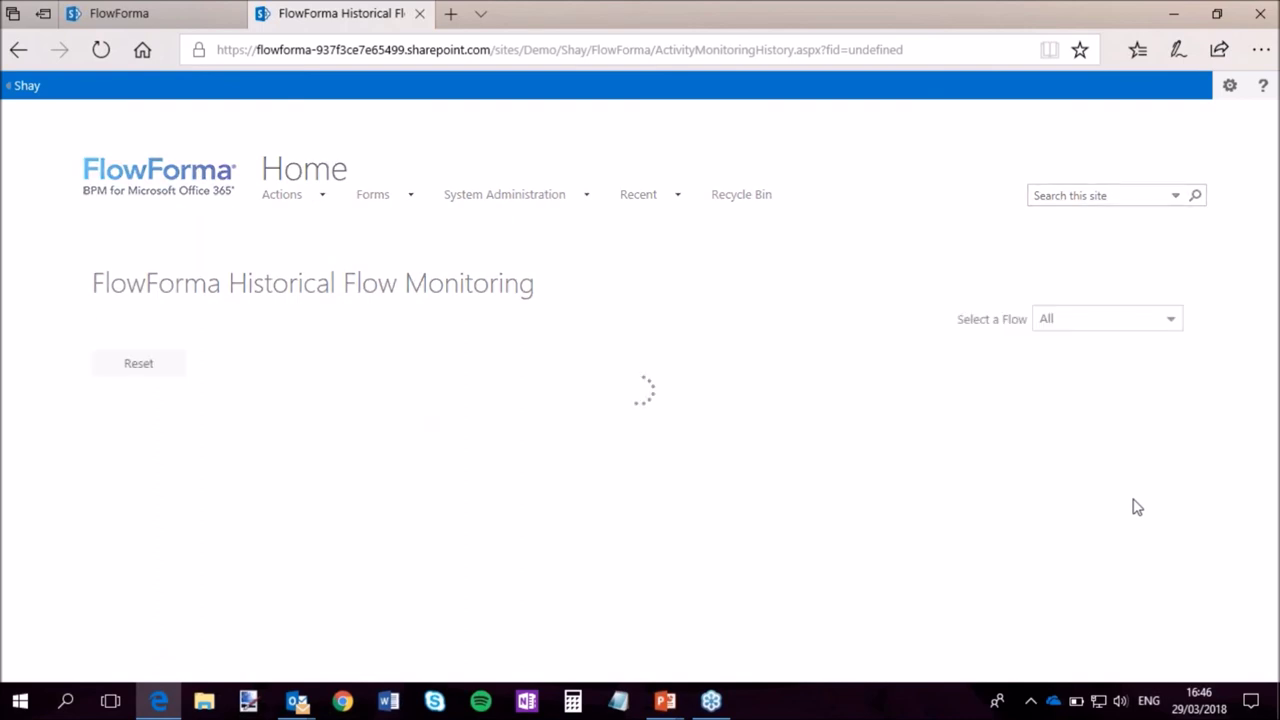
{"action": "scroll", "coordinate": [1047, 496], "scroll_direction": "down", "scroll_amount": 5}
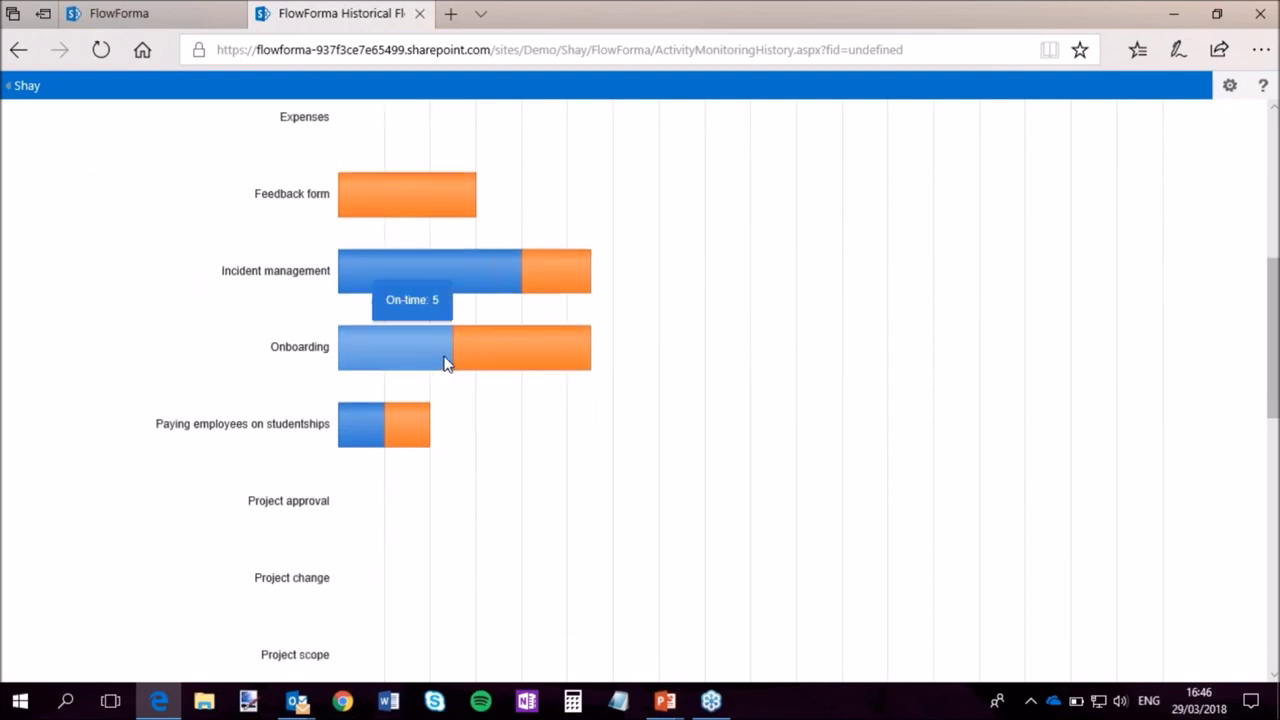
{"action": "left_click", "coordinate": [444, 361]}
{"action": "mouse_move", "coordinate": [328, 457]}
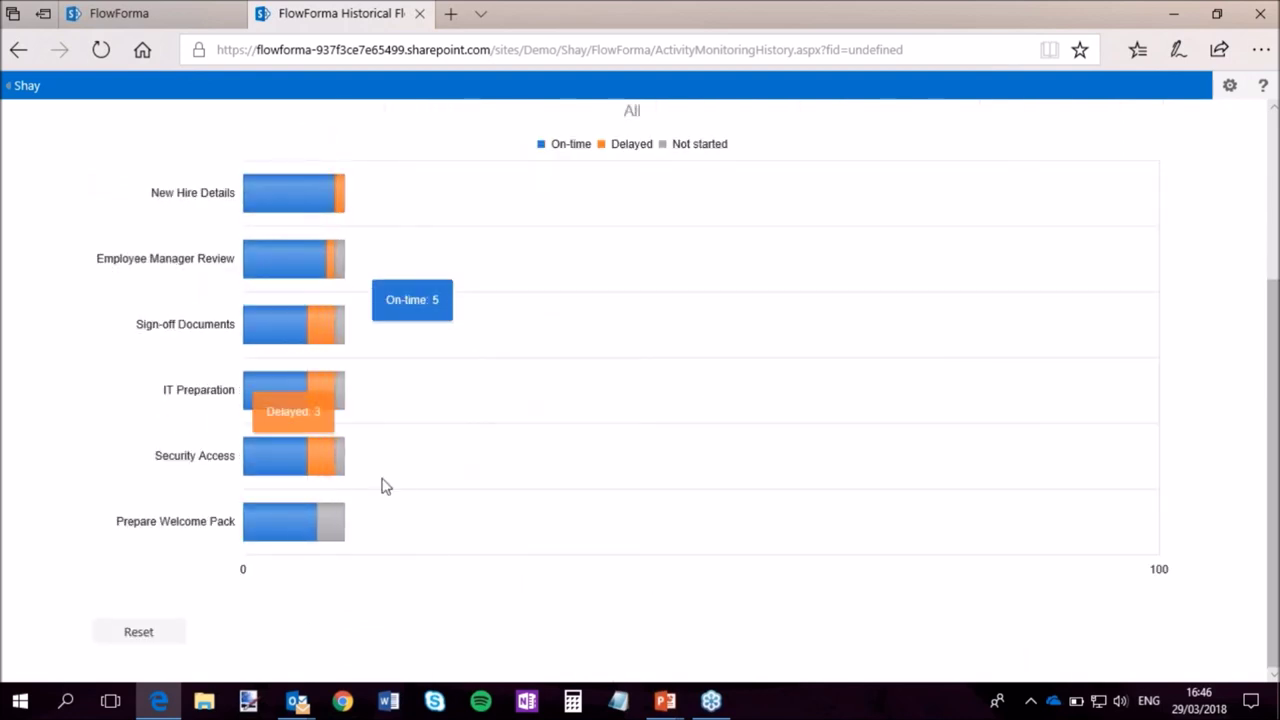
{"action": "left_click", "coordinate": [328, 457]}
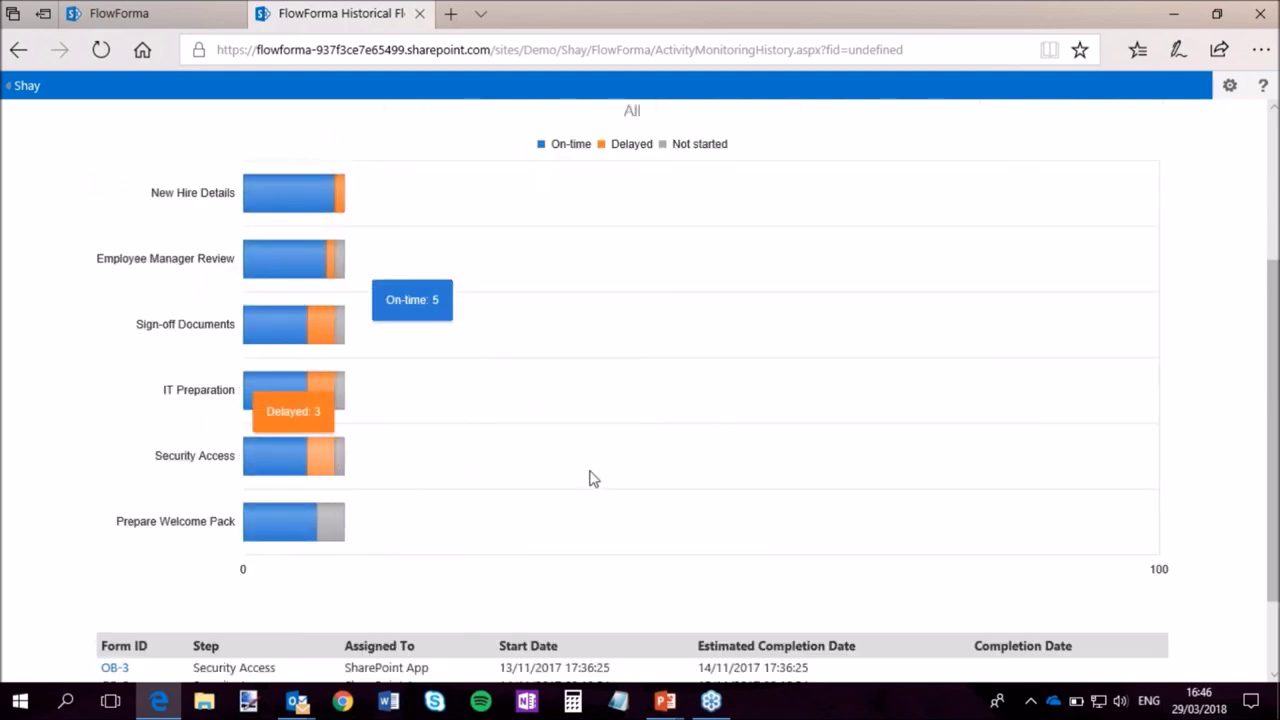
{"action": "scroll", "coordinate": [589, 477], "scroll_direction": "down", "scroll_amount": 1}
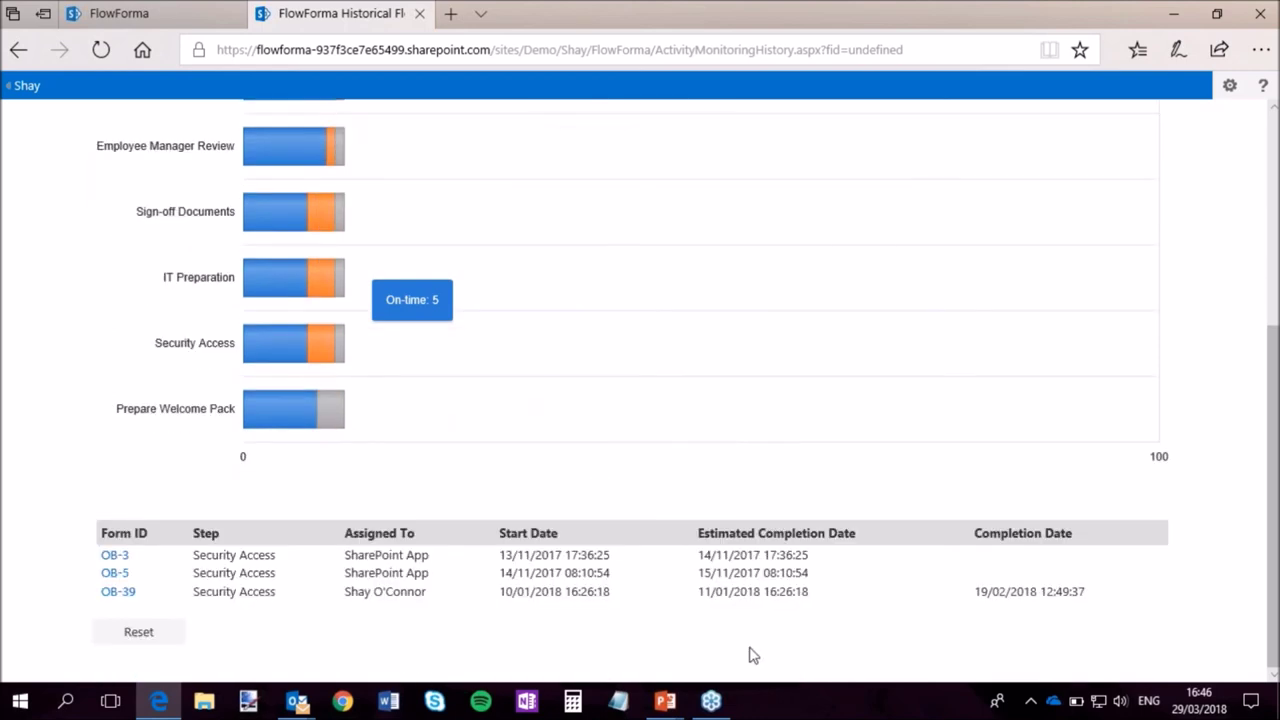
{"action": "scroll", "coordinate": [815, 590], "scroll_direction": "up", "scroll_amount": 1}
{"action": "scroll", "coordinate": [823, 574], "scroll_direction": "down", "scroll_amount": 1}
{"action": "scroll", "coordinate": [967, 621], "scroll_direction": "up", "scroll_amount": 3}
{"action": "left_click", "coordinate": [150, 180]}
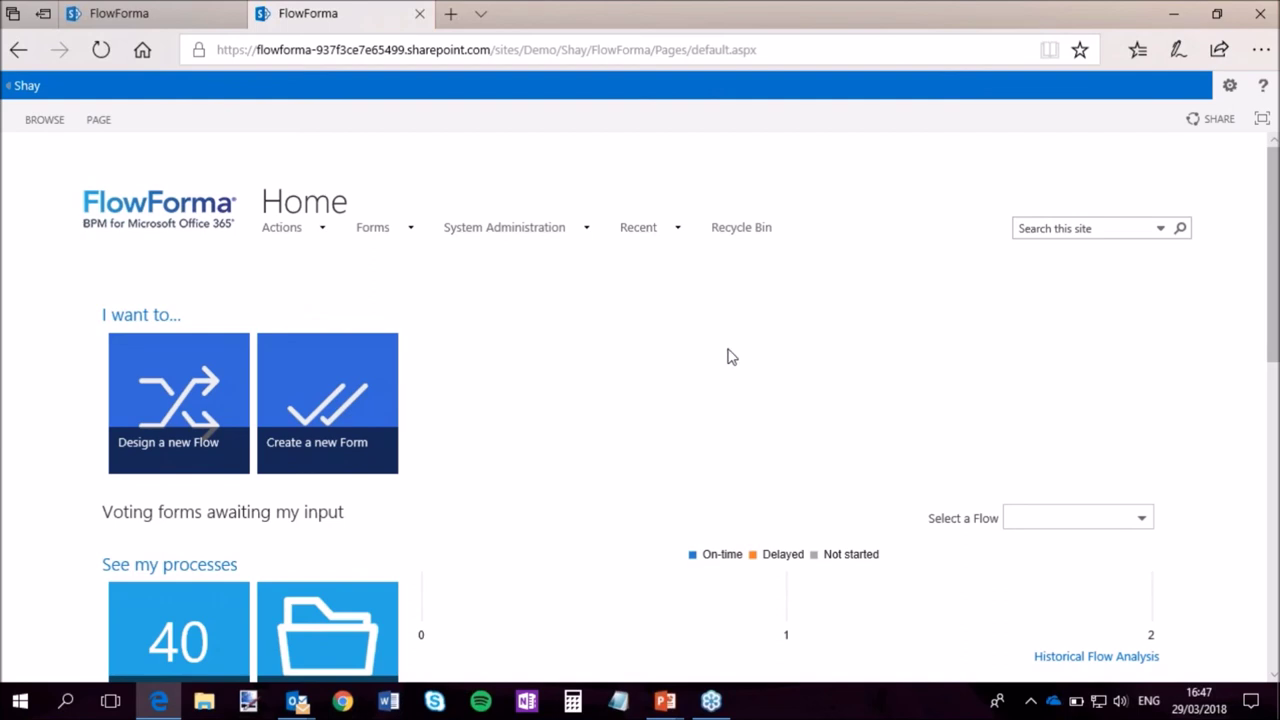
{"action": "mouse_move", "coordinate": [665, 700]}
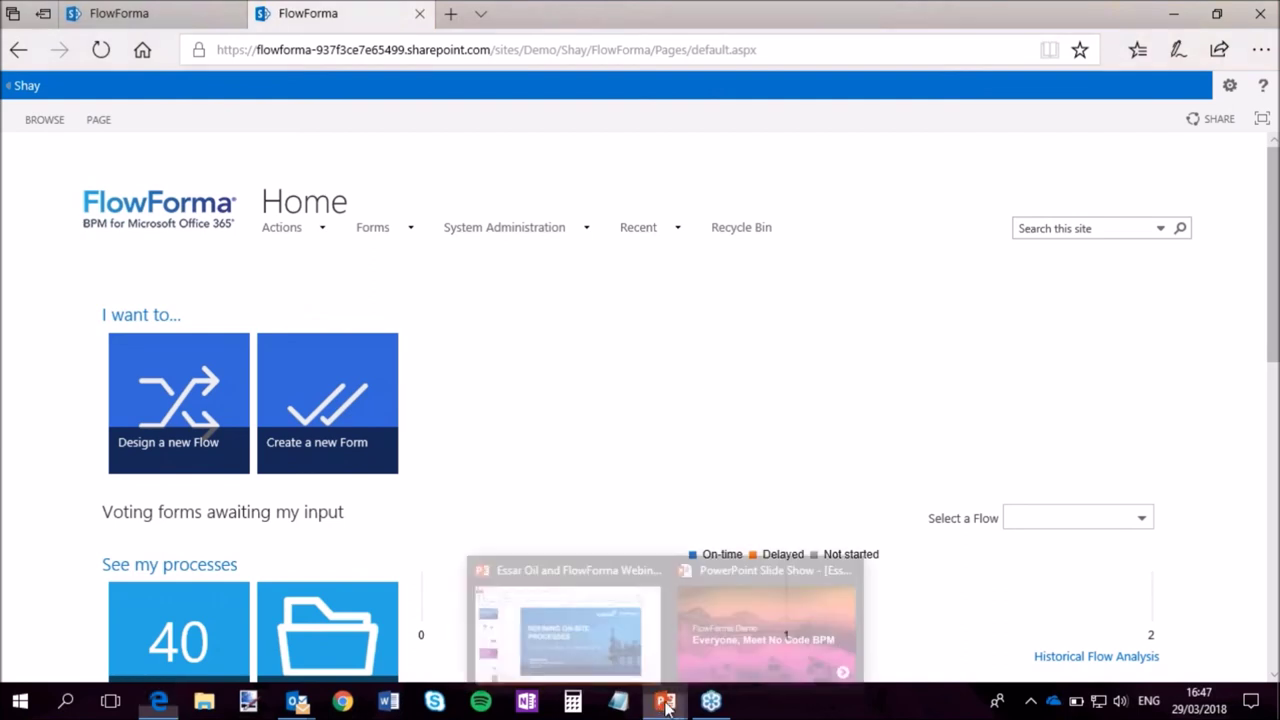